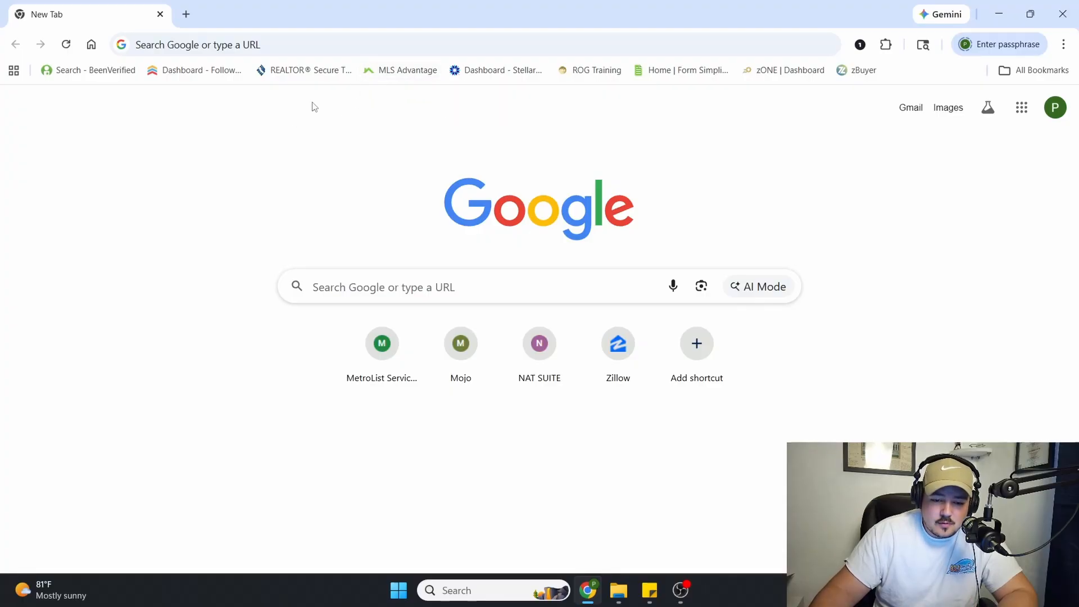
# Open the Stellar MLS dashboard, go into Matrix, and launch the Realist tax records service
pyautogui.click(484, 71)
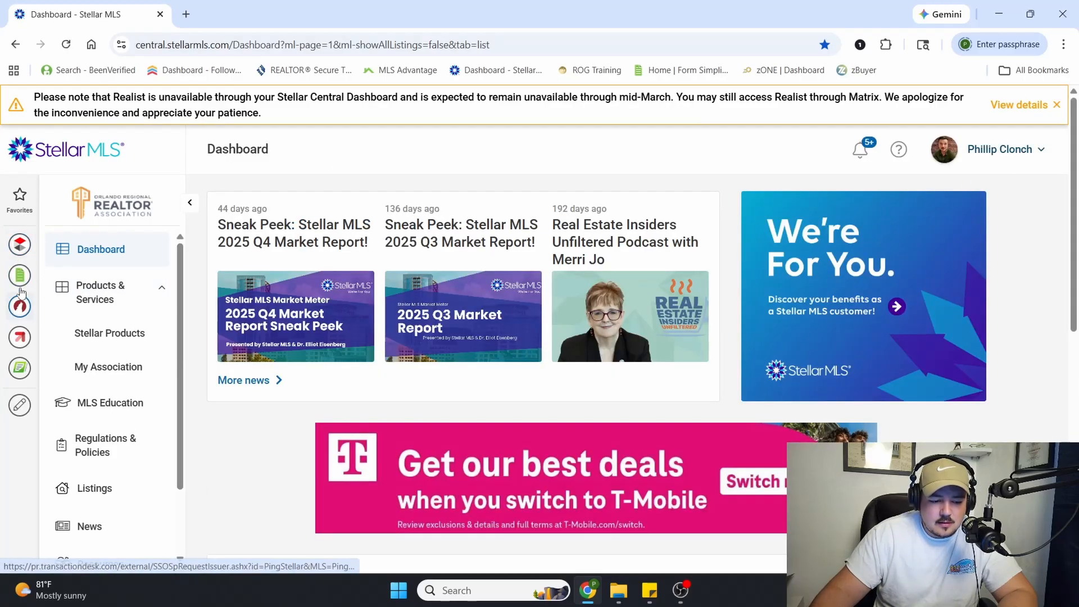
pyautogui.click(11, 267)
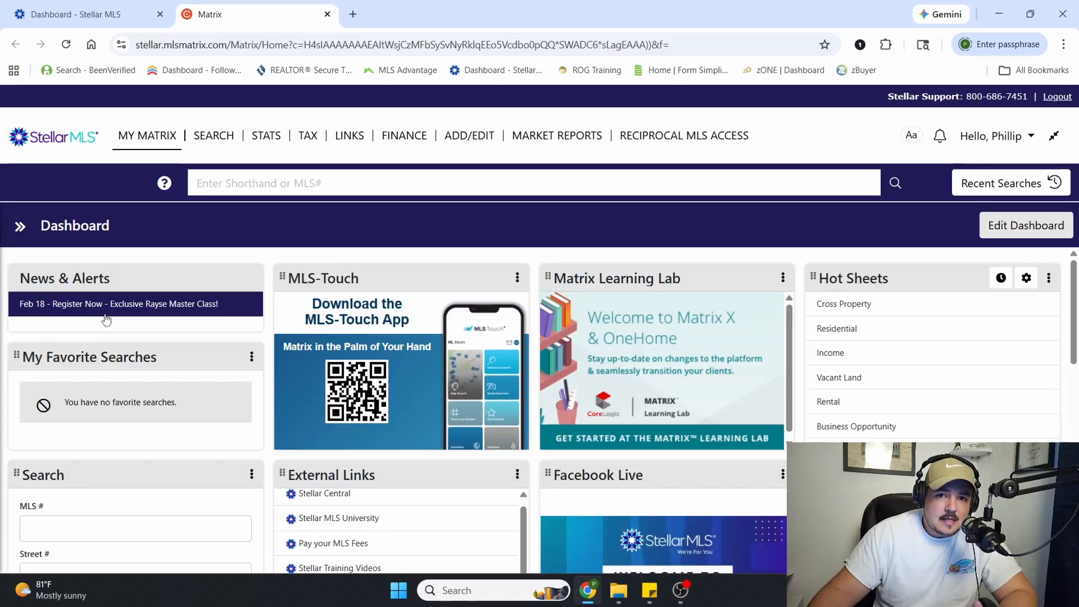
pyautogui.moveTo(308, 137)
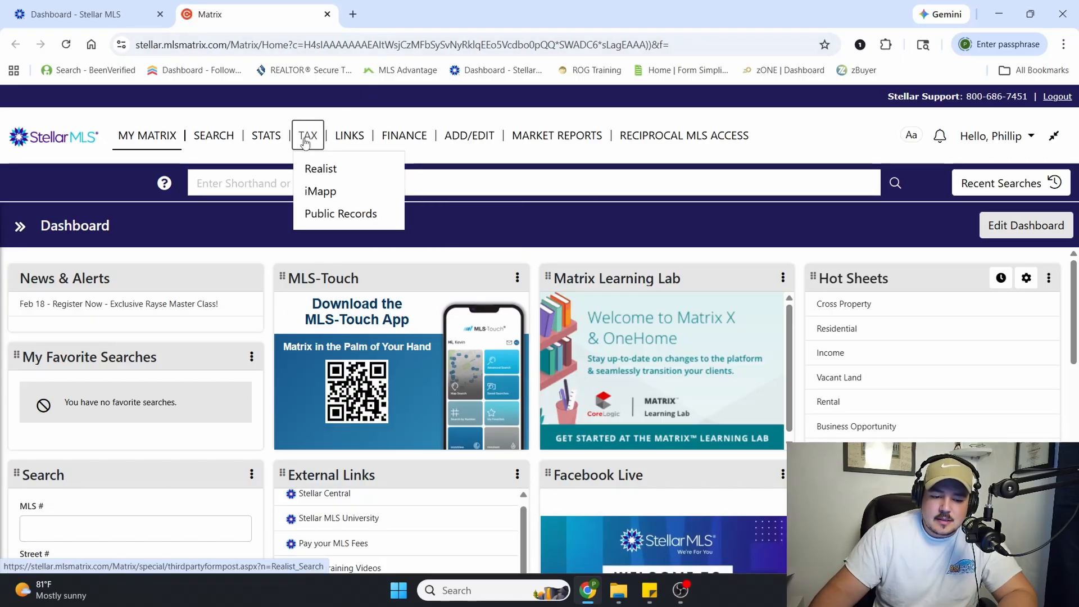
pyautogui.click(318, 174)
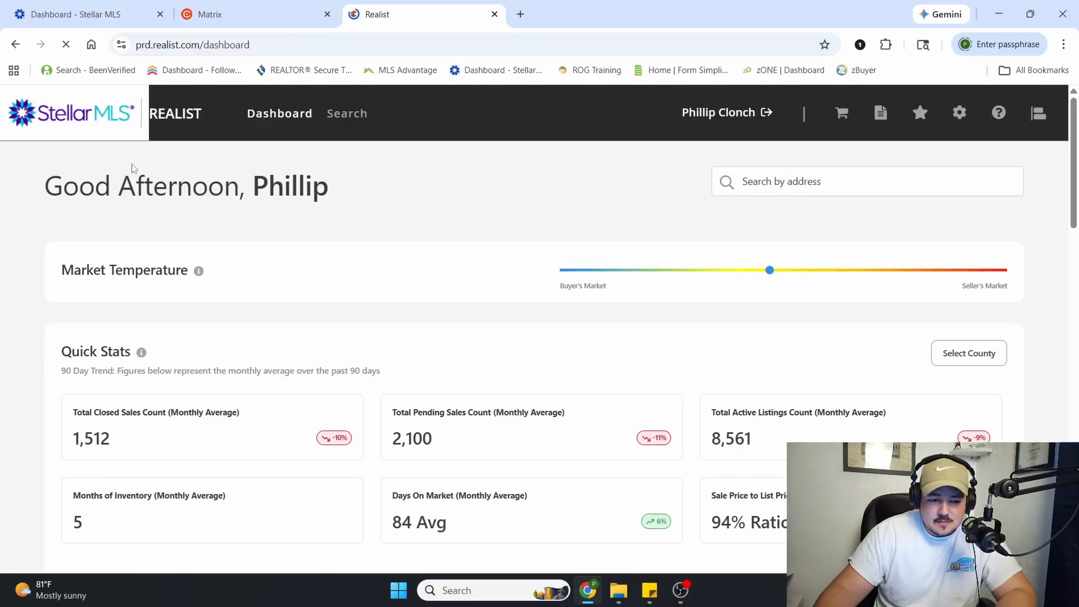
# Return to Matrix, launch Realist from there again, and close the duplicate Realist page
pyautogui.click(253, 6)
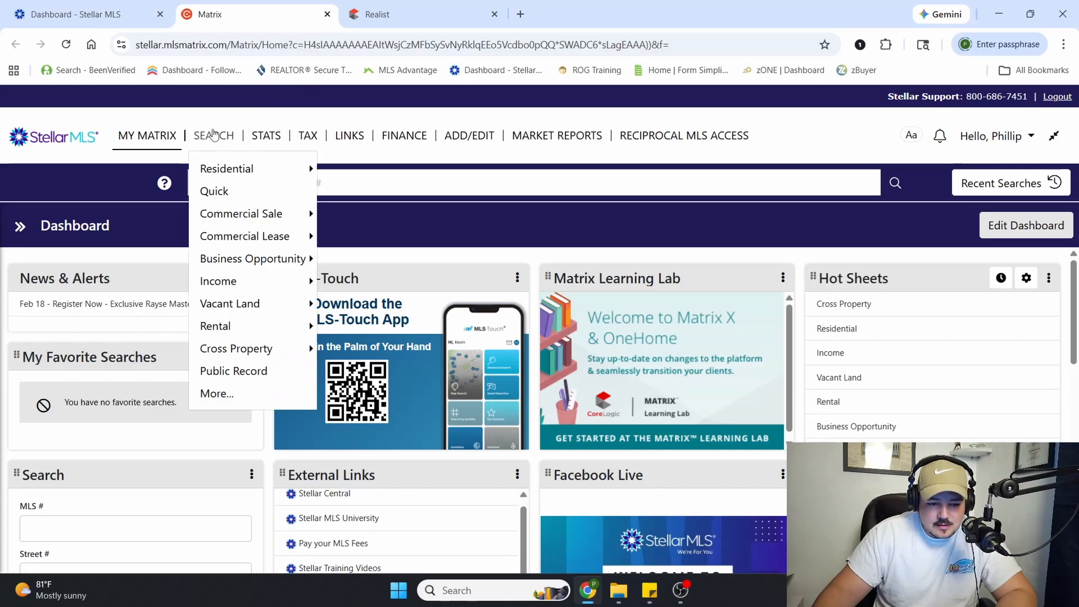
pyautogui.moveTo(297, 141)
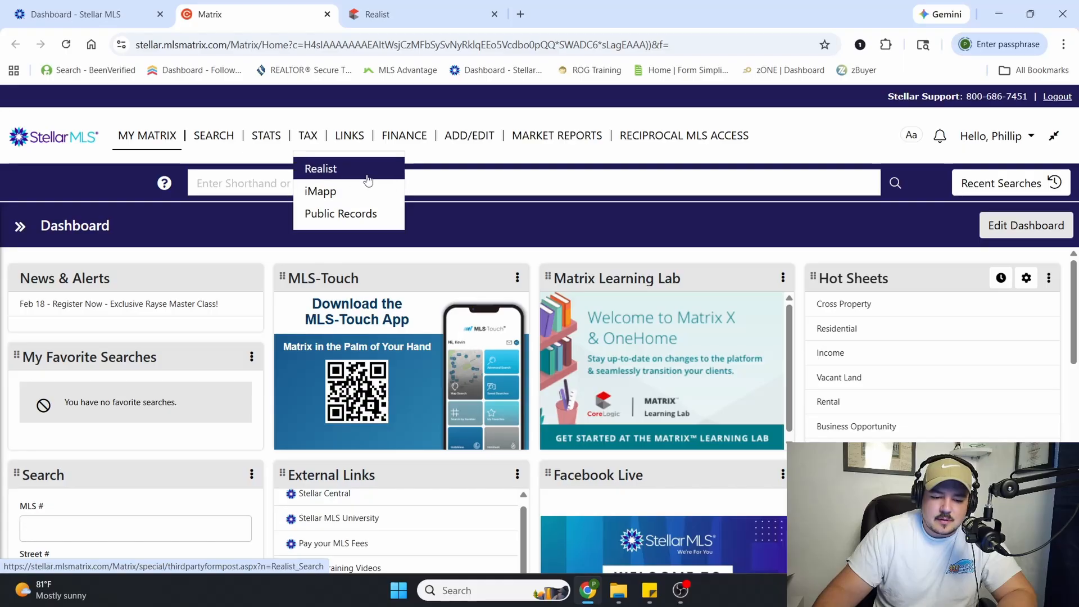
pyautogui.click(316, 166)
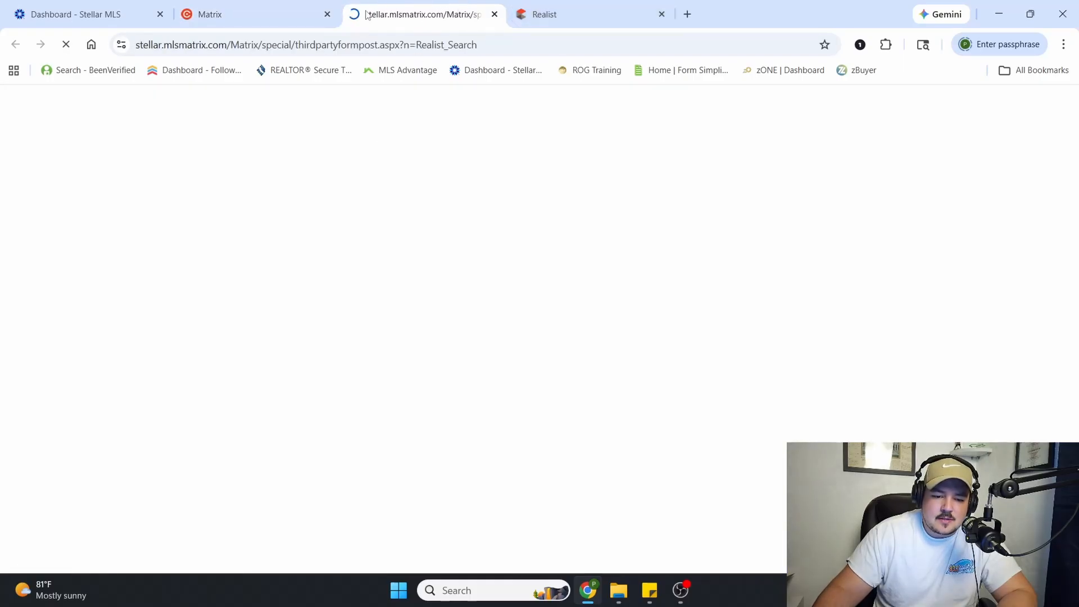
pyautogui.click(662, 14)
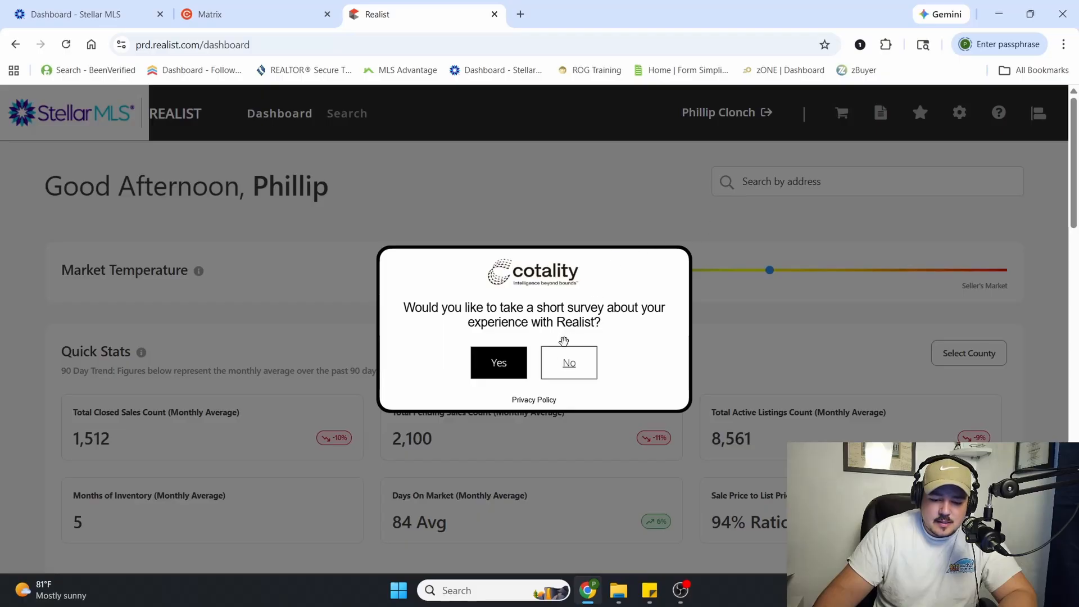
# Decline the Realist survey and search for the property by its street address
pyautogui.click(569, 363)
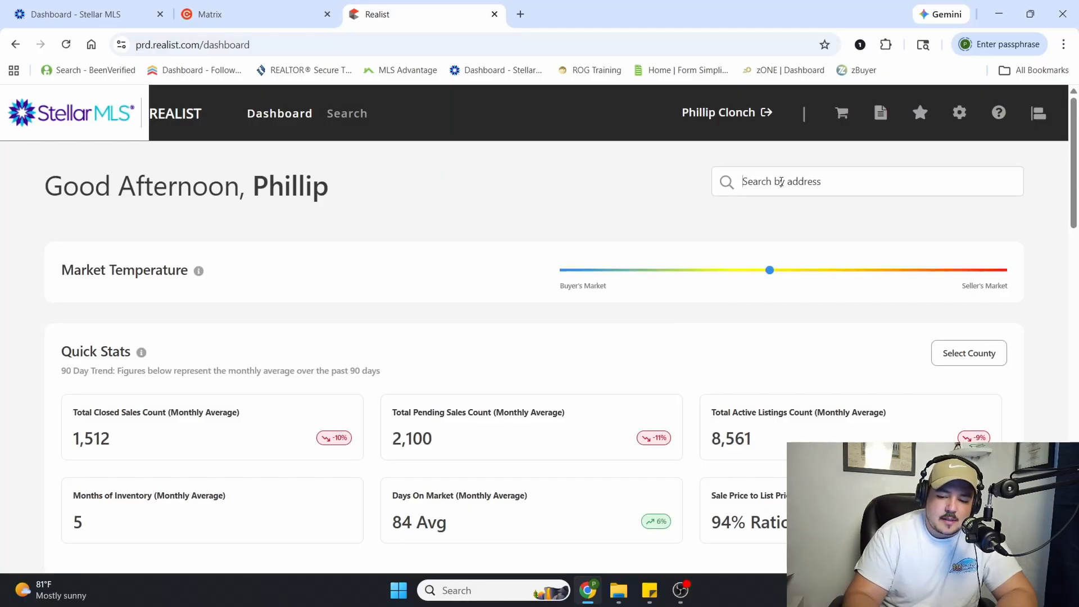
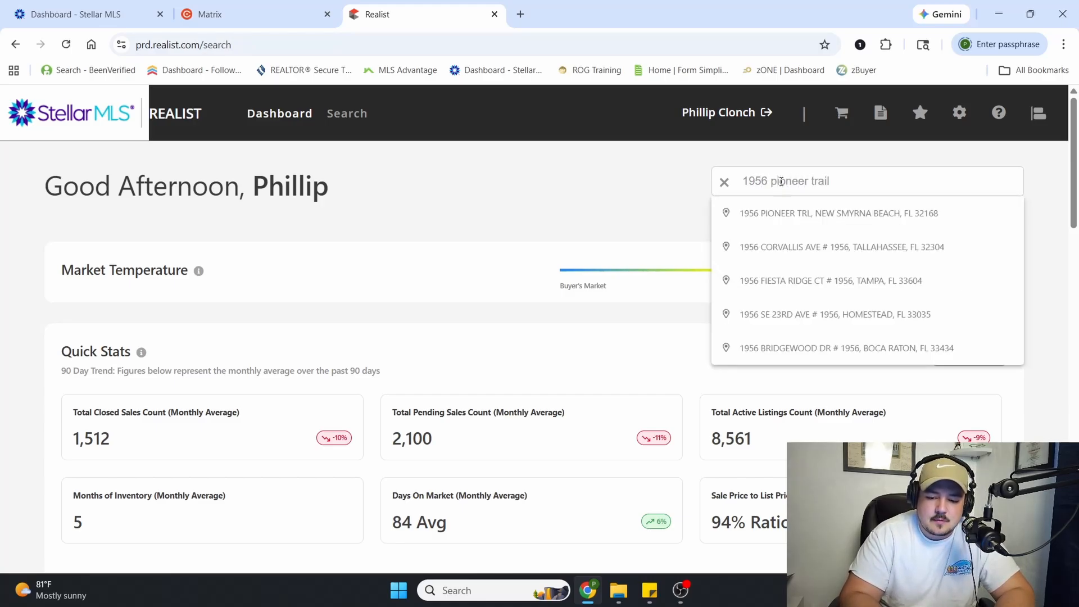
pyautogui.press('Return')
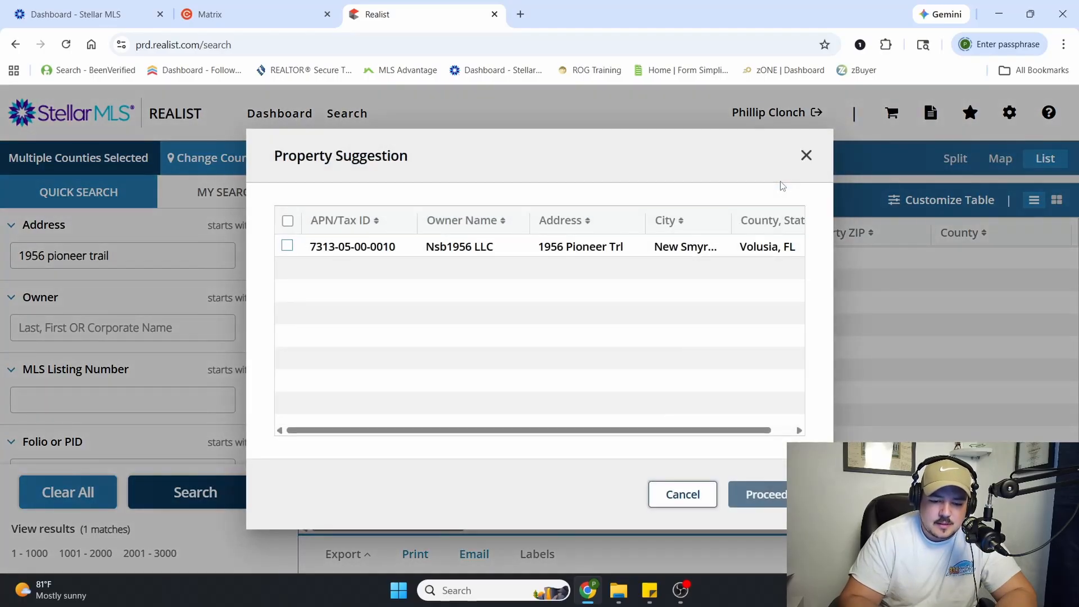
# Select the suggested matching property, proceed to the results list, and open its property details report
pyautogui.click(286, 246)
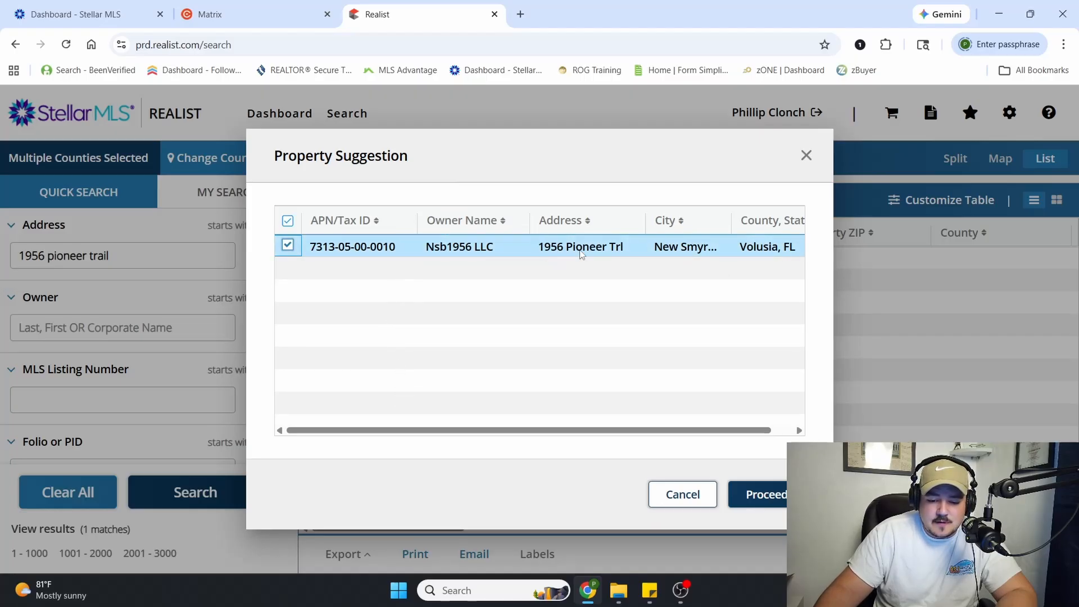
pyautogui.click(758, 495)
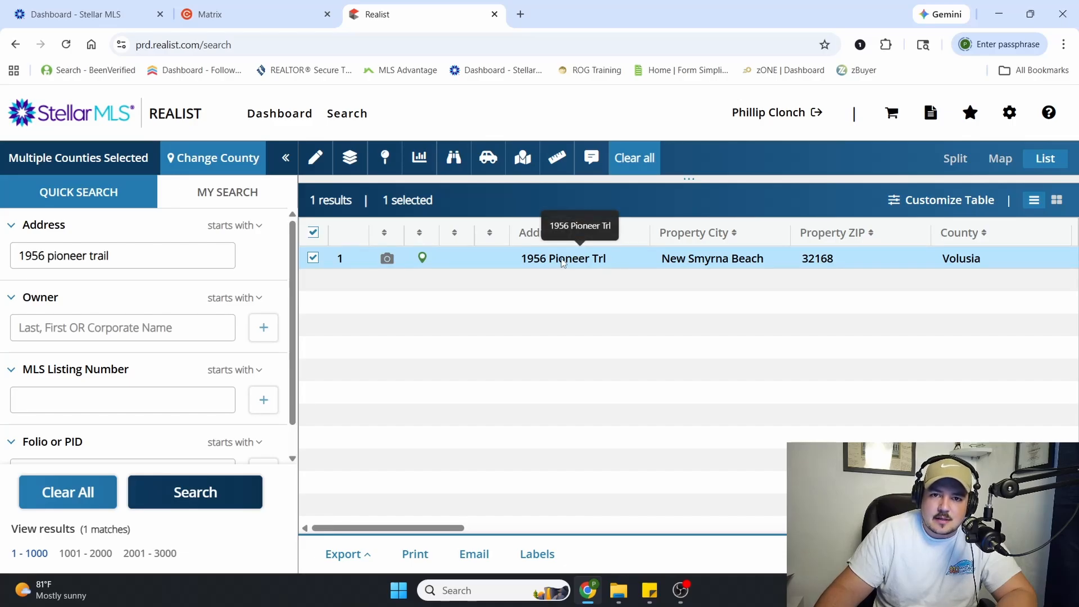
pyautogui.click(563, 262)
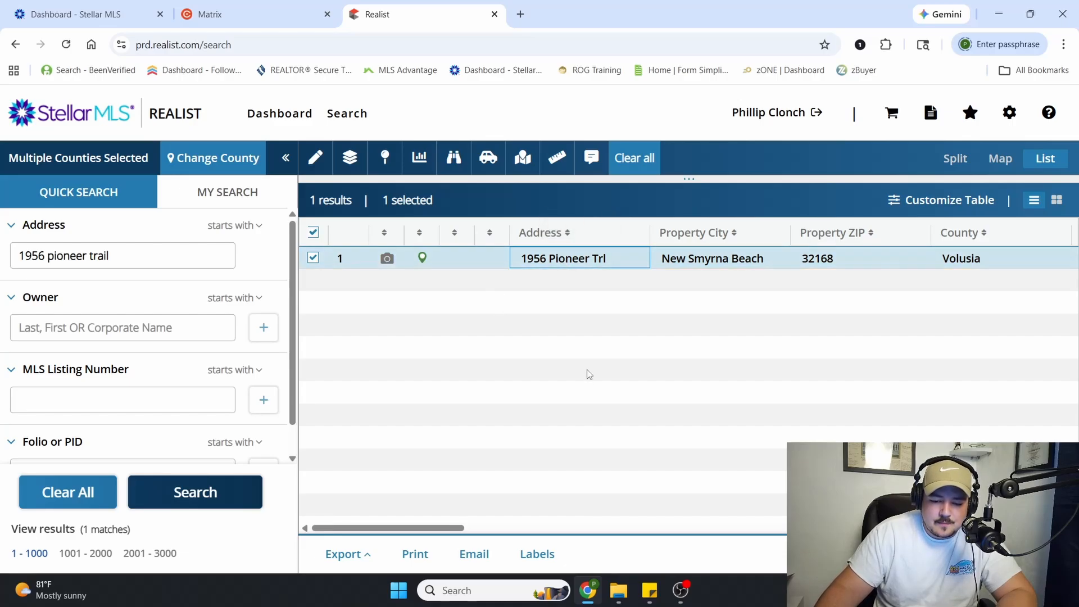
pyautogui.doubleClick(498, 263)
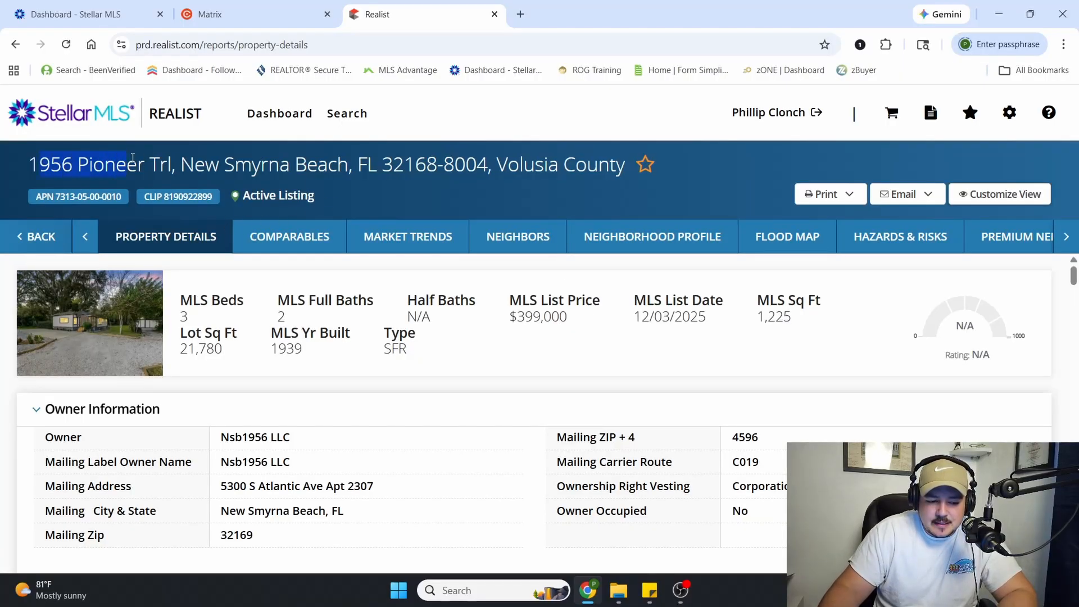
# Examine the property's county, listing status, summary facts and registered owner in the details report
pyautogui.moveTo(508, 166); pyautogui.dragTo(562, 166)
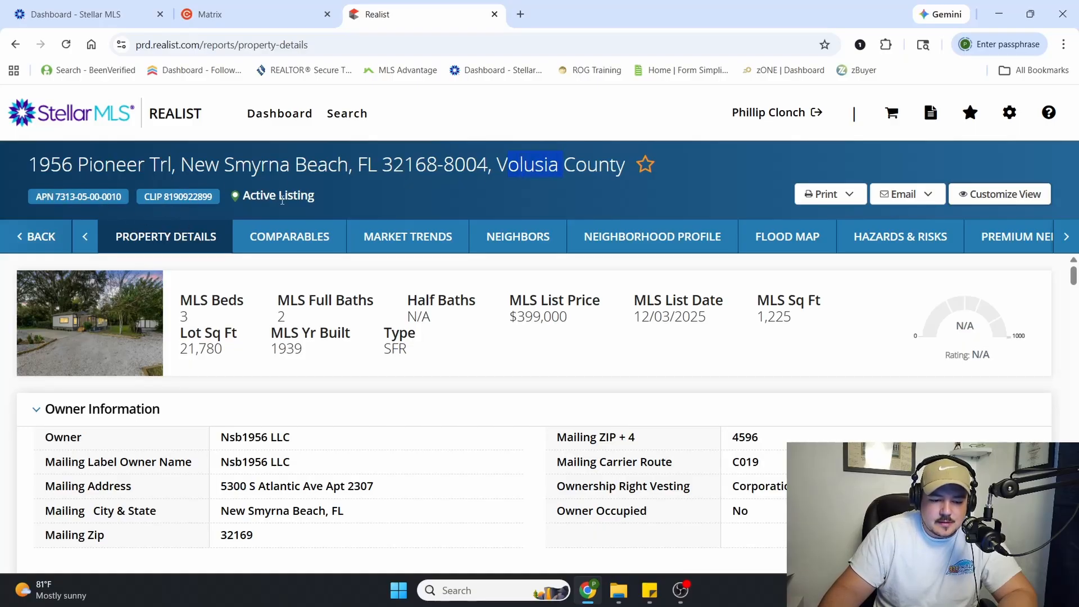
pyautogui.moveTo(246, 196); pyautogui.dragTo(317, 204)
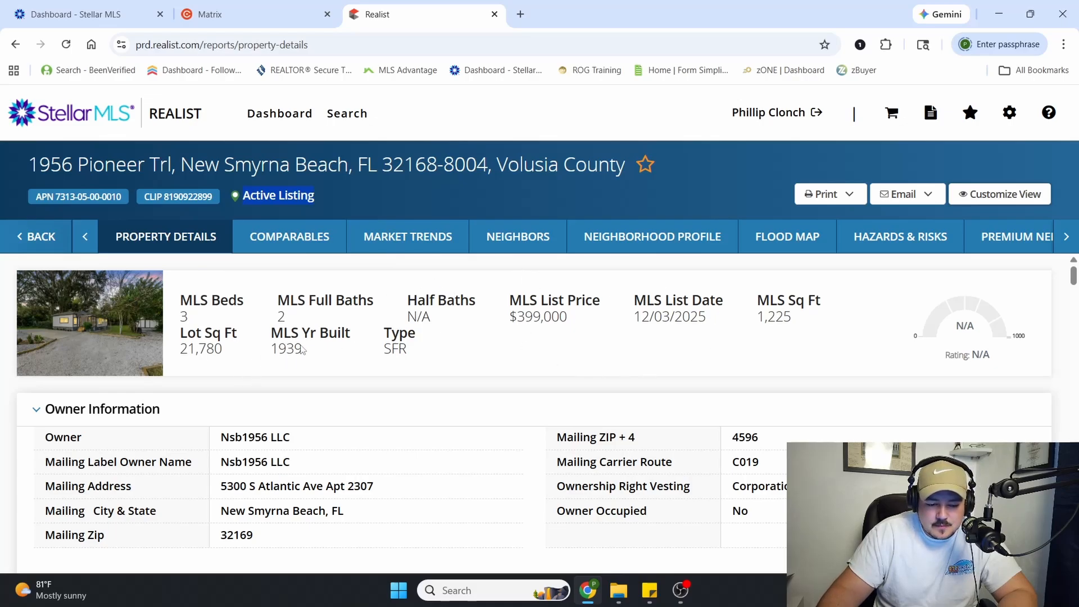
pyautogui.scroll(-1, 475, 361)
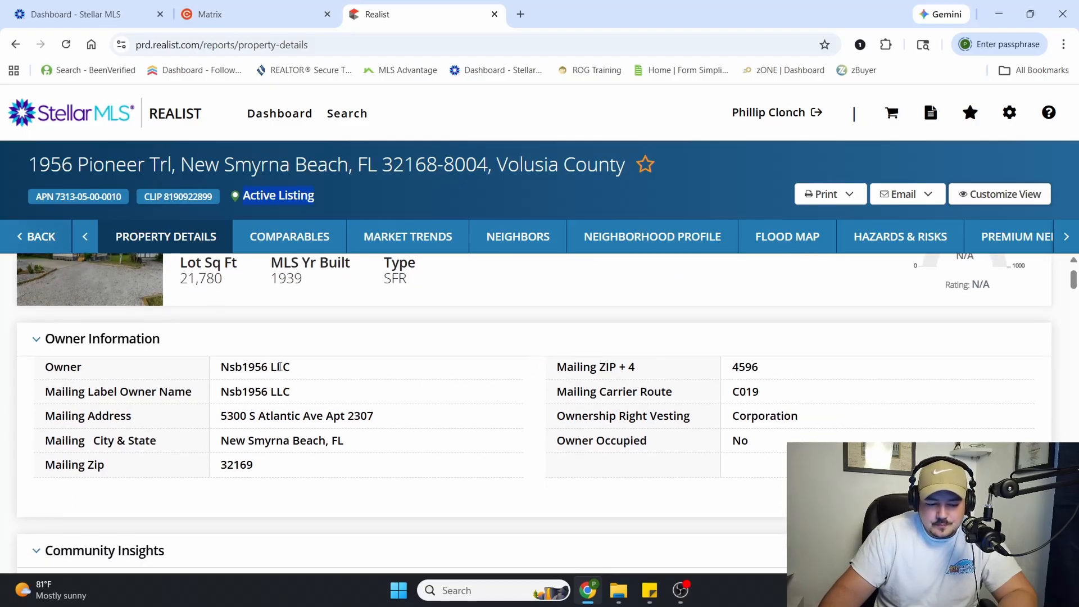
pyautogui.moveTo(221, 368); pyautogui.dragTo(315, 371)
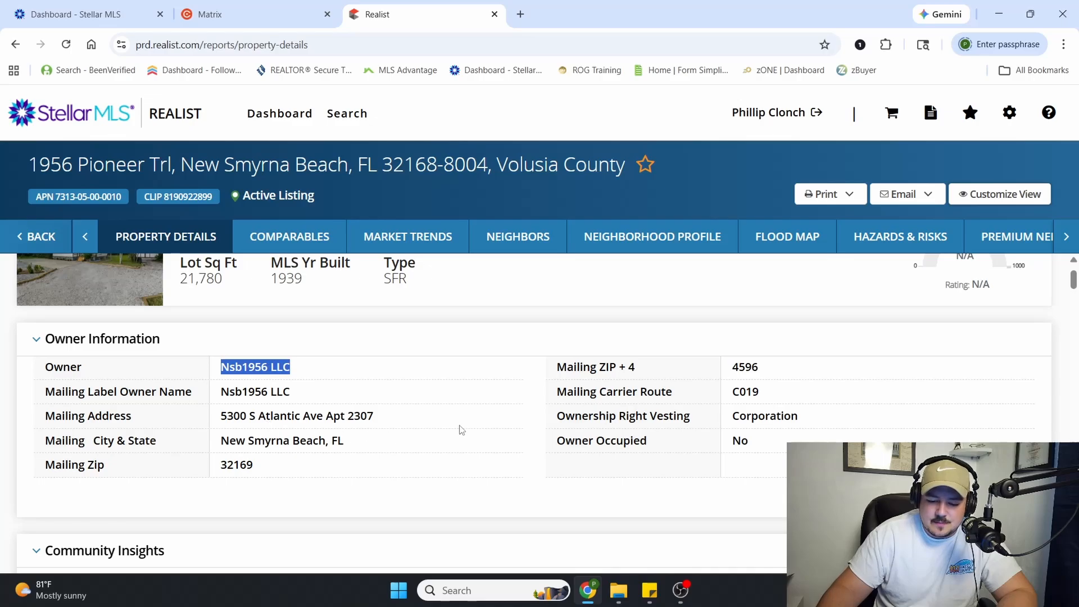
# Review the community insights and location information, checking the property's zoning and flood zone code
pyautogui.scroll(-7, 458, 429)
pyautogui.scroll(4, 461, 426)
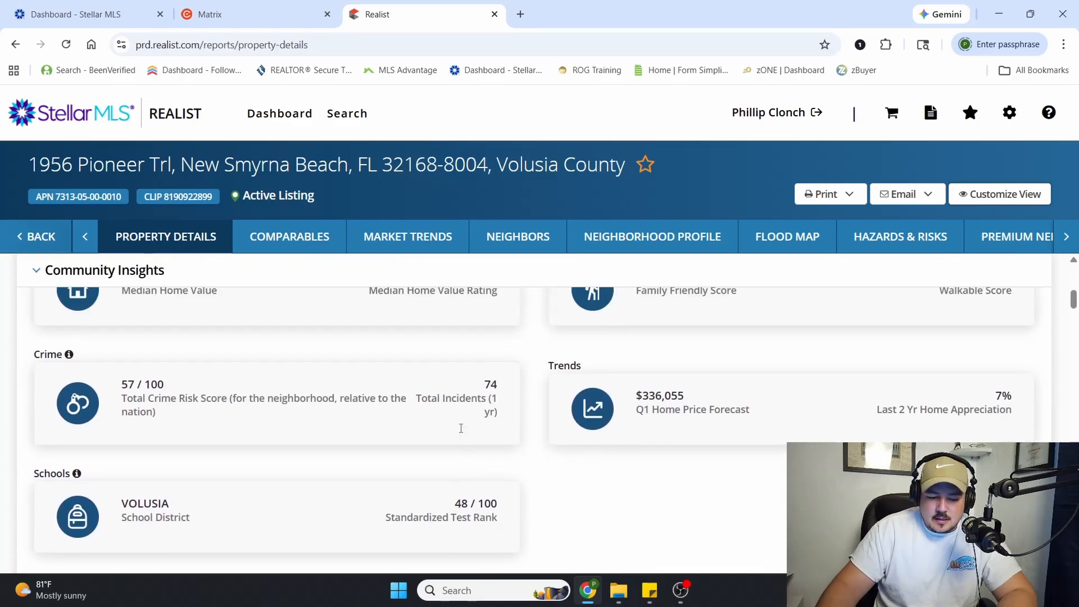
pyautogui.scroll(-6, 461, 427)
pyautogui.scroll(-3, 461, 429)
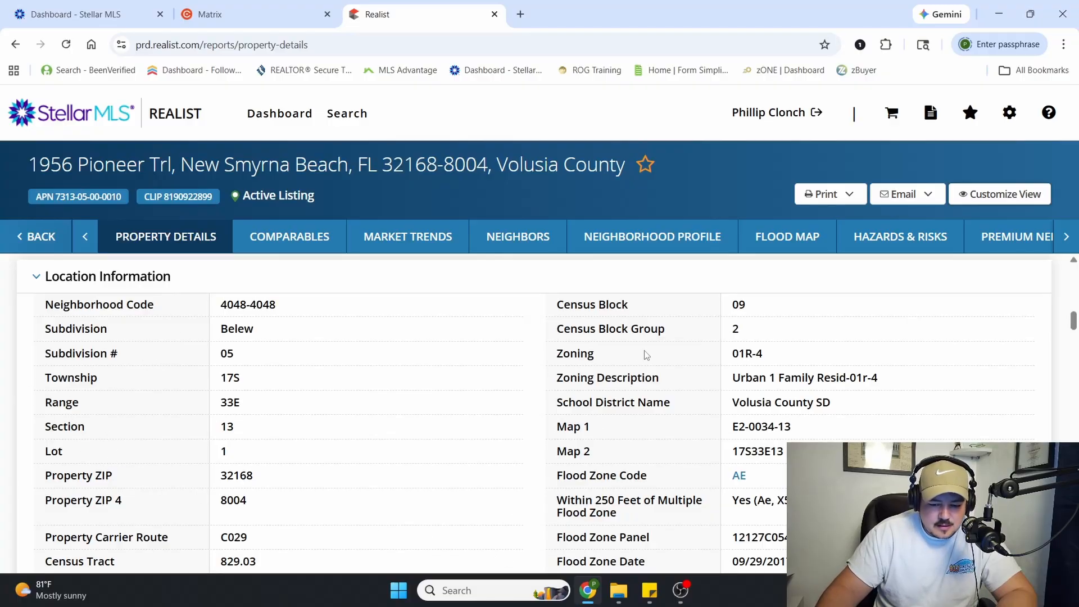
pyautogui.moveTo(730, 359); pyautogui.dragTo(756, 357)
pyautogui.click(822, 397)
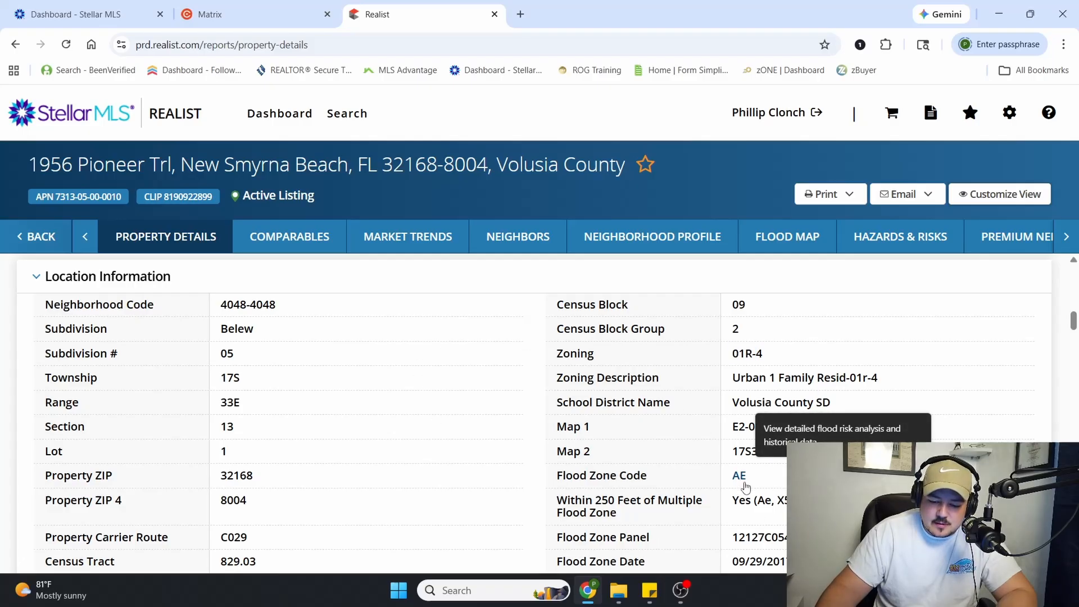
pyautogui.scroll(-1, 605, 494)
pyautogui.scroll(-3, 385, 446)
pyautogui.scroll(4, 361, 441)
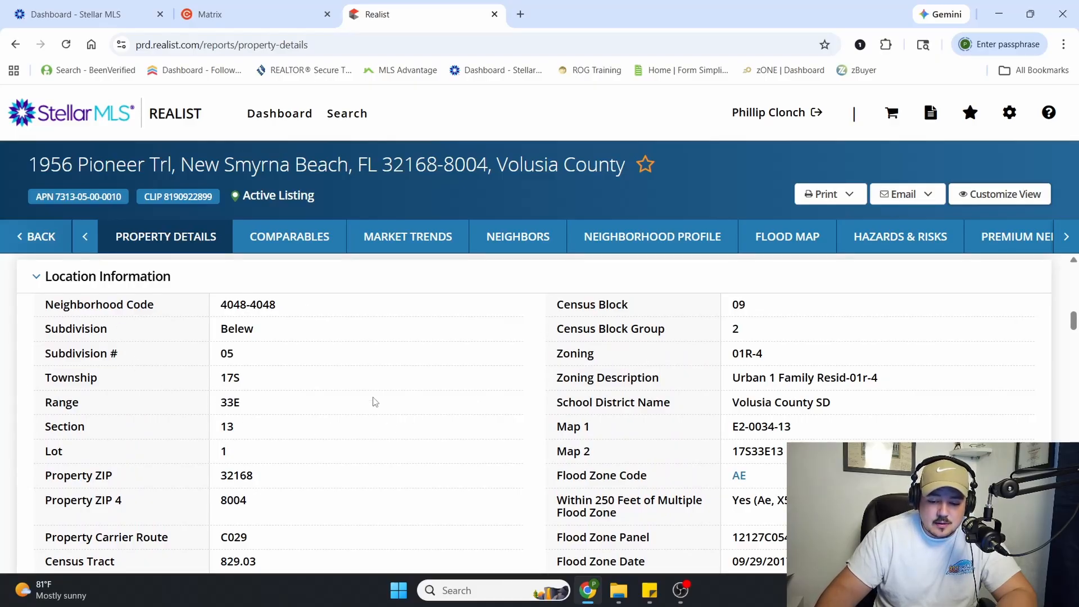
# Examine the tax information's legal description and the year-over-year assessed change under Assessment & Tax
pyautogui.scroll(-5, 375, 402)
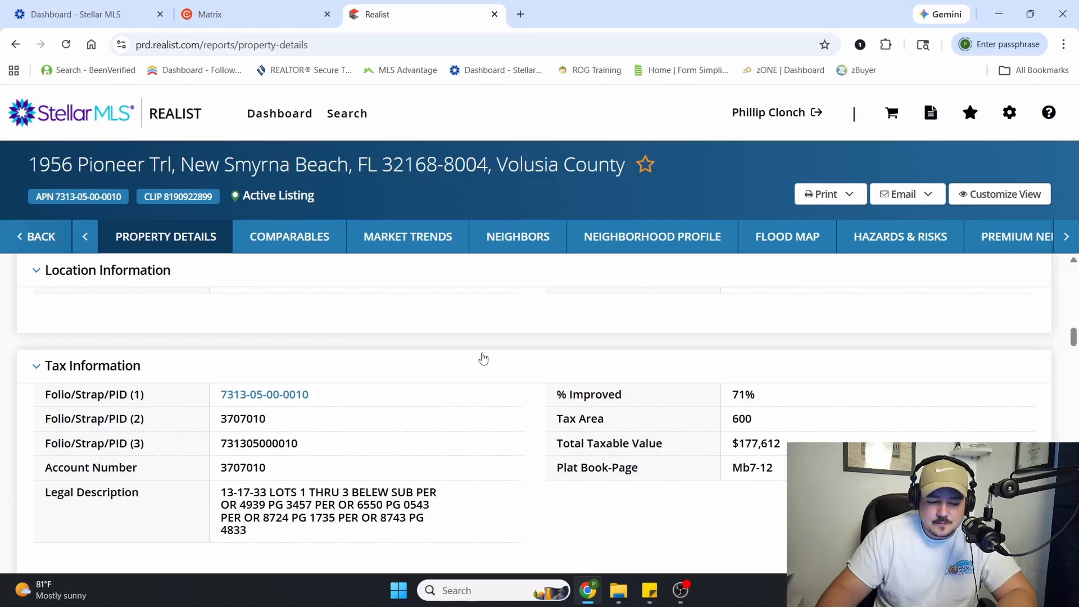
pyautogui.scroll(-1, 484, 358)
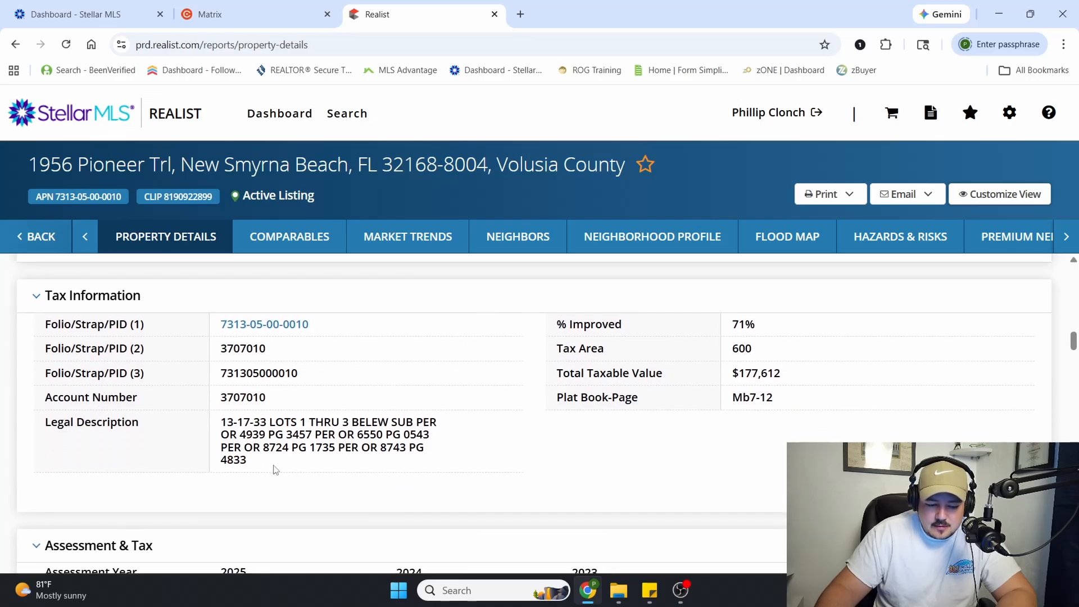
pyautogui.moveTo(276, 470); pyautogui.dragTo(219, 425)
pyautogui.click(365, 444)
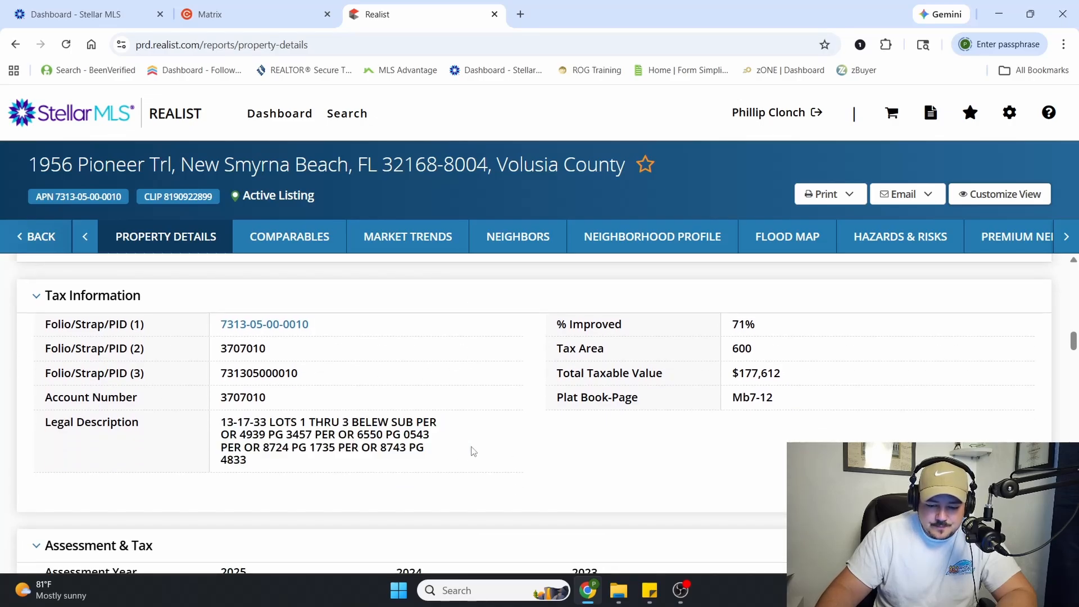
pyautogui.scroll(-5, 475, 452)
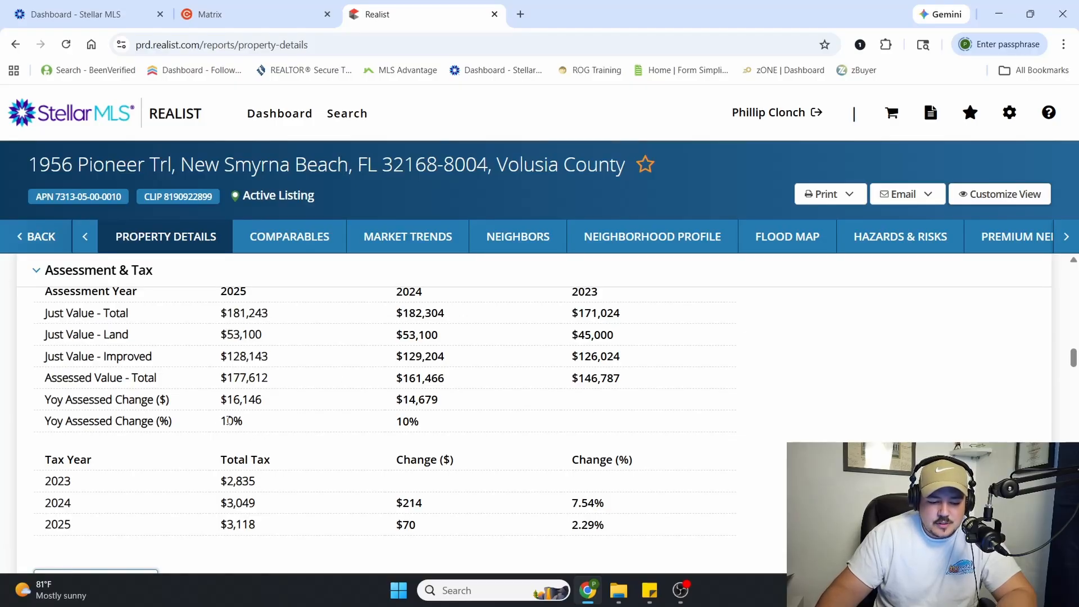
pyautogui.moveTo(224, 421); pyautogui.dragTo(246, 428)
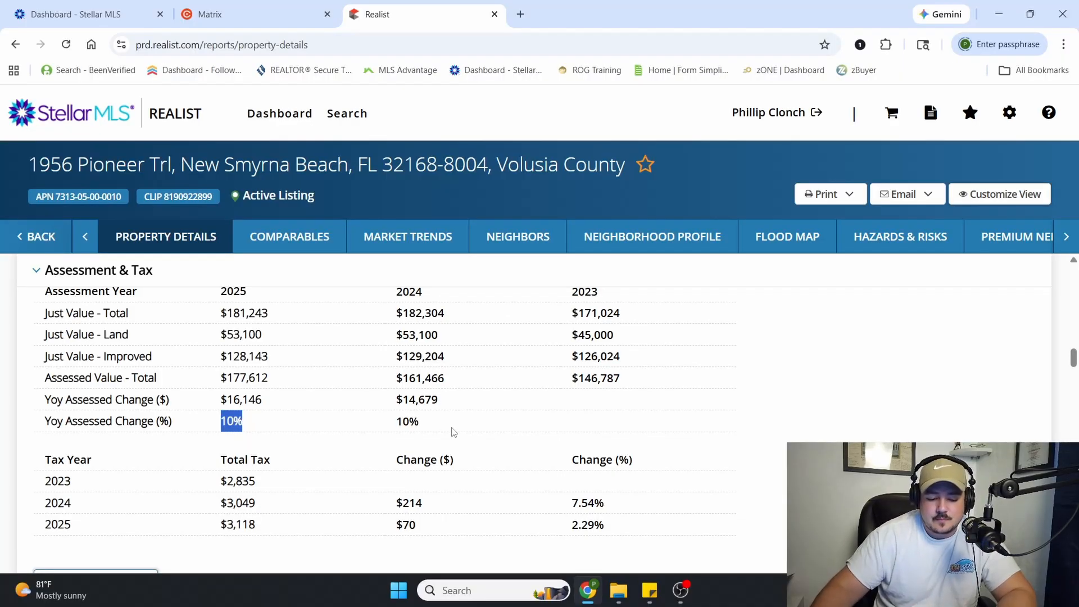
# Review the property's characteristics, features, estimated value, rental trends and MLS listing information
pyautogui.scroll(-5, 450, 431)
pyautogui.scroll(-1, 449, 423)
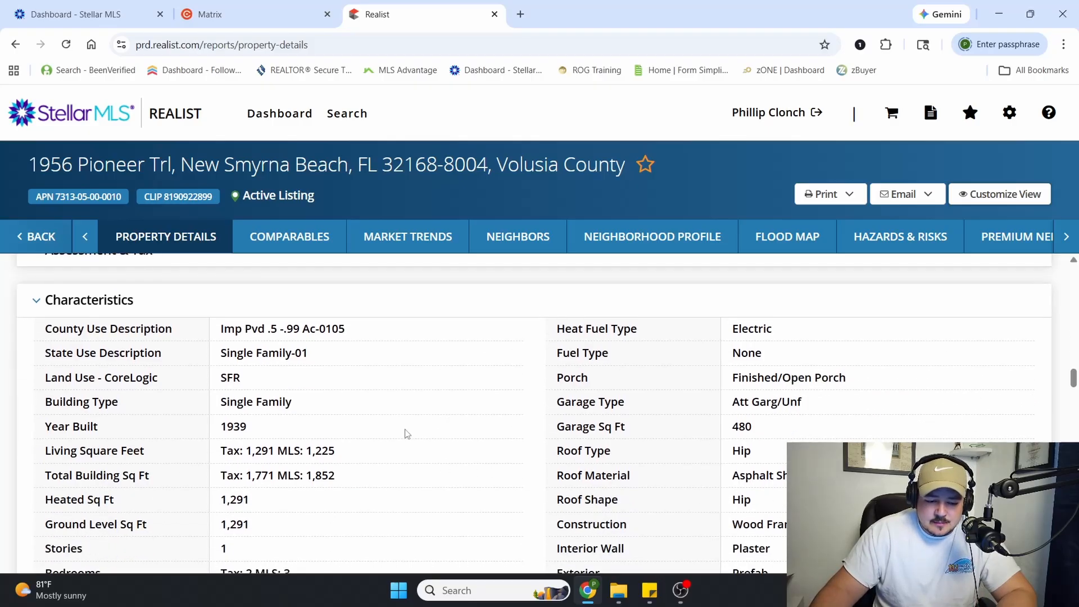
pyautogui.scroll(-3, 272, 365)
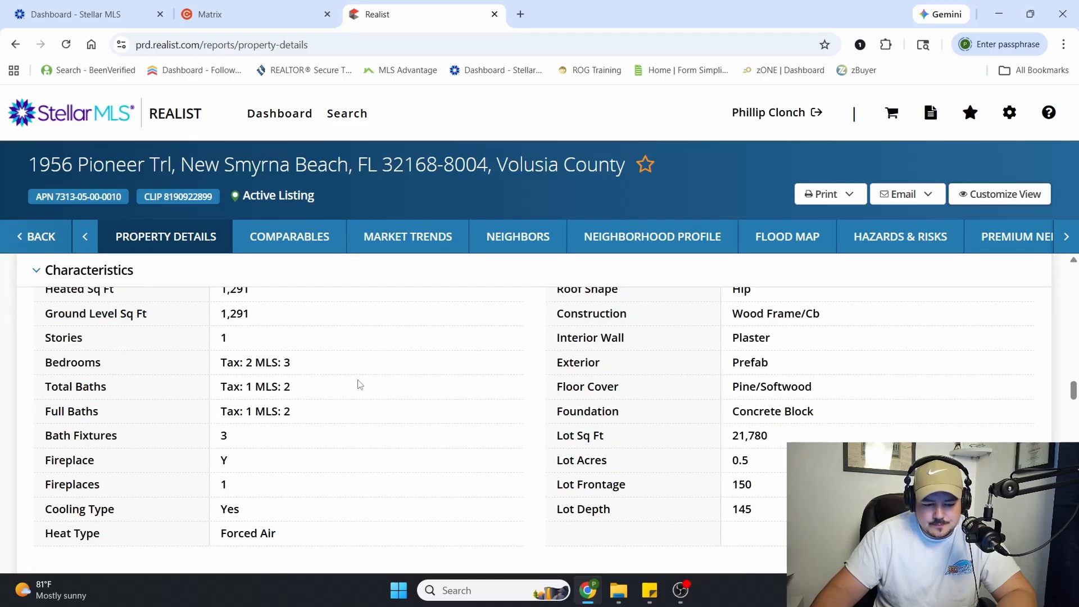
pyautogui.scroll(-2, 393, 392)
pyautogui.scroll(-6, 393, 391)
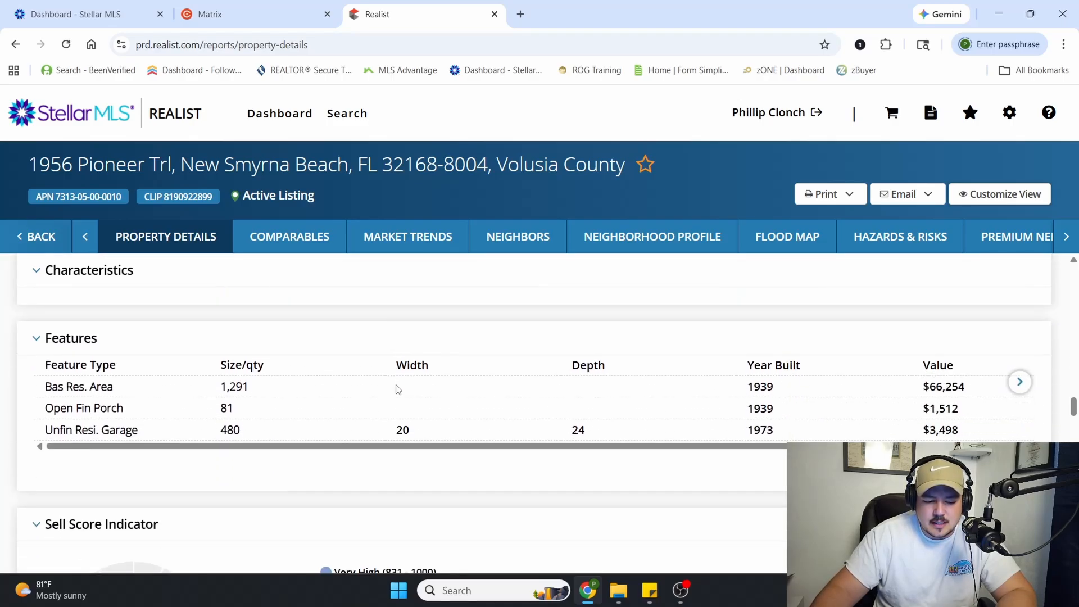
pyautogui.scroll(-12, 400, 390)
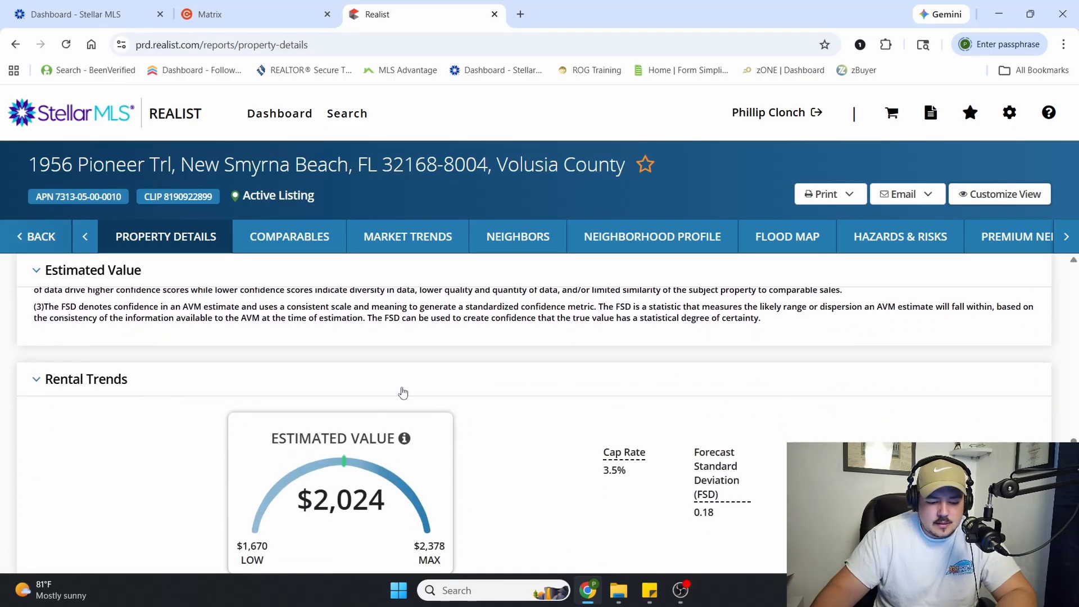
pyautogui.scroll(-5, 406, 387)
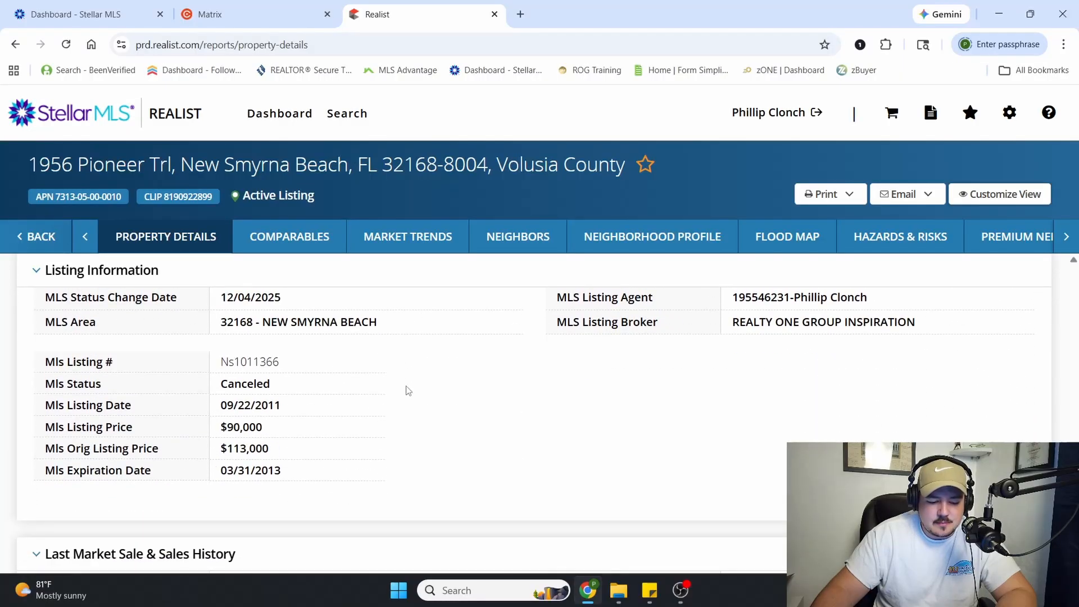
# Examine the Last Market Sale & Sales History, tracing the 2025 sale dates, sellers, buyers and deed types
pyautogui.scroll(-3, 407, 391)
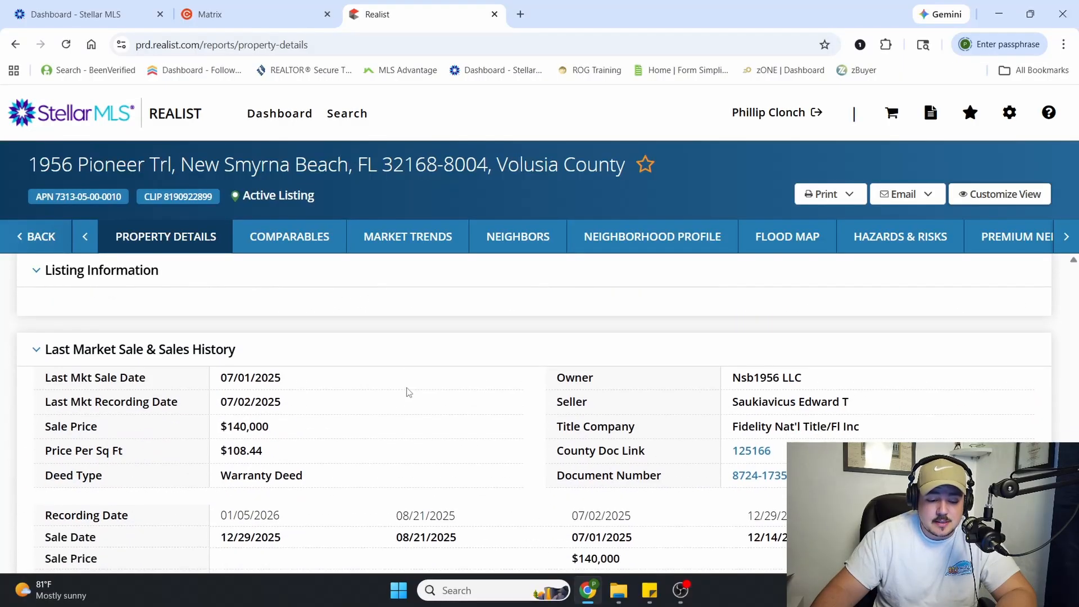
pyautogui.scroll(-1, 259, 315)
pyautogui.scroll(-1, 264, 320)
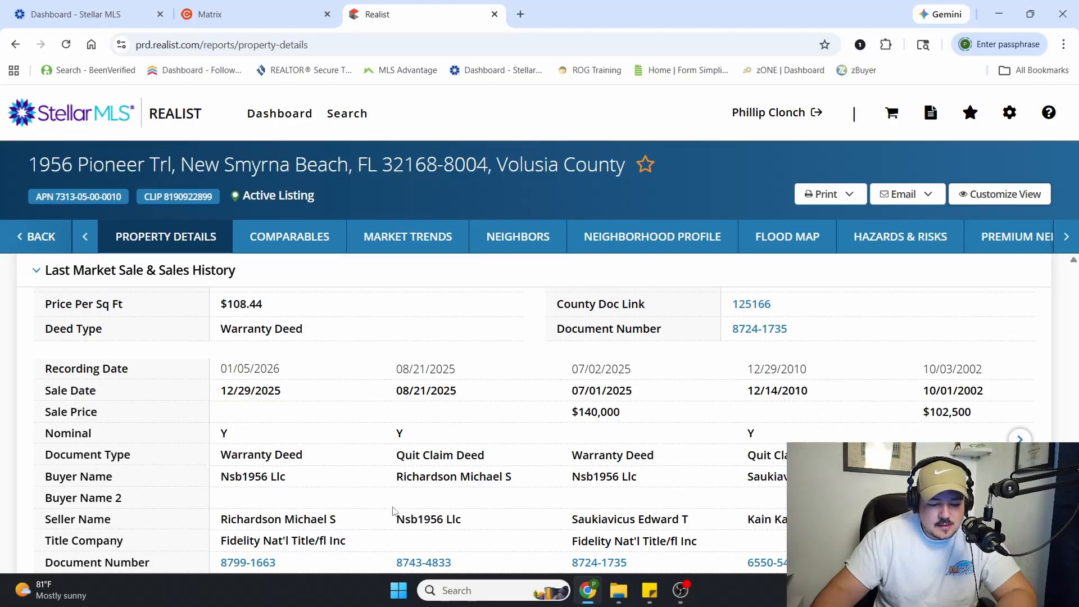
pyautogui.scroll(-1, 386, 482)
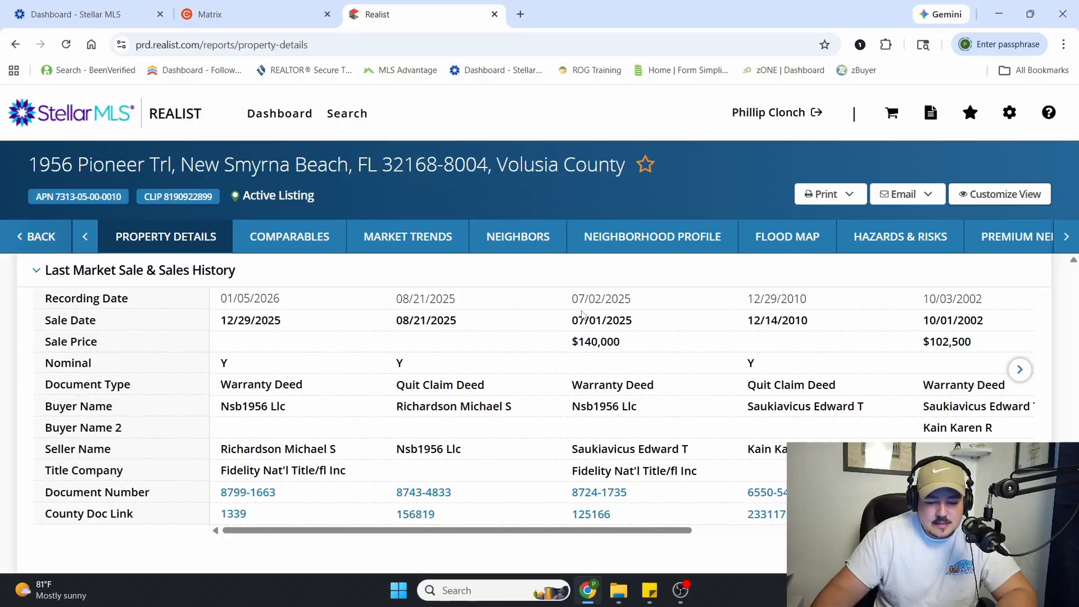
pyautogui.moveTo(579, 320); pyautogui.dragTo(619, 325)
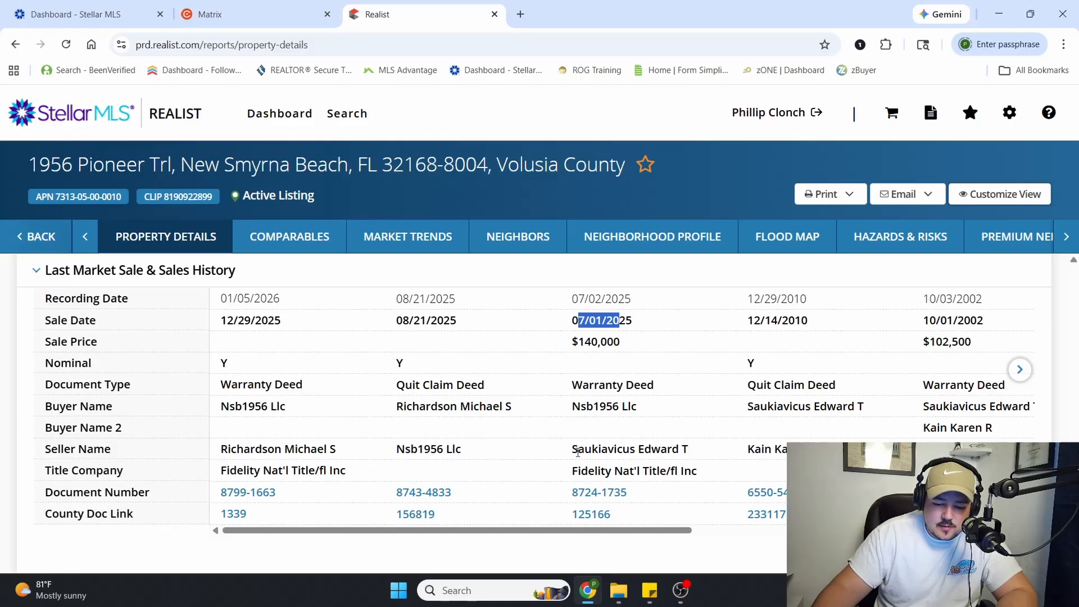
pyautogui.moveTo(578, 453); pyautogui.dragTo(689, 454)
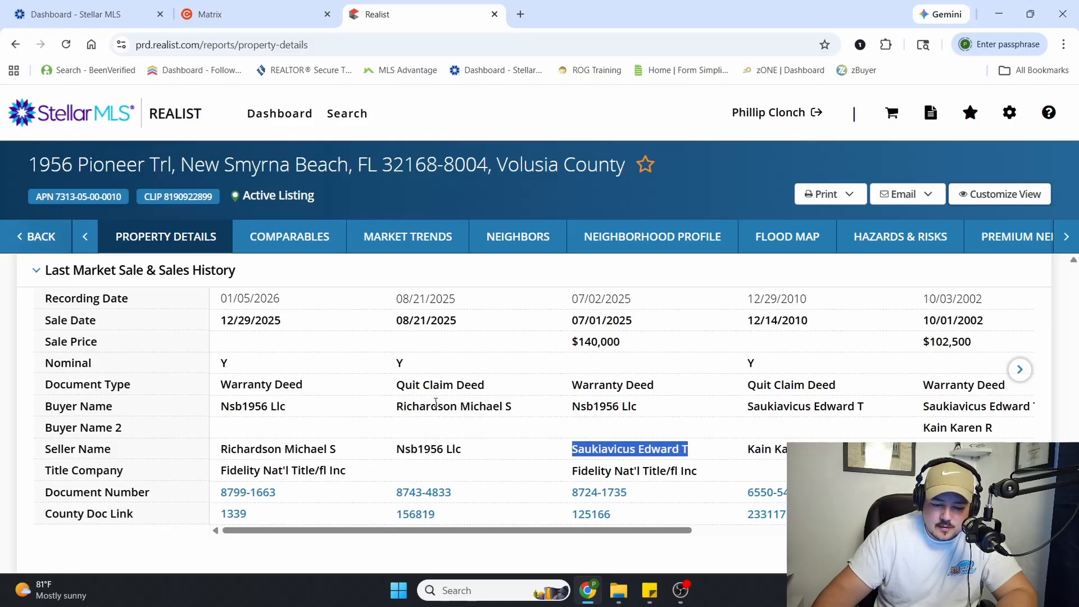
pyautogui.moveTo(402, 406); pyautogui.dragTo(502, 427)
pyautogui.click(560, 425)
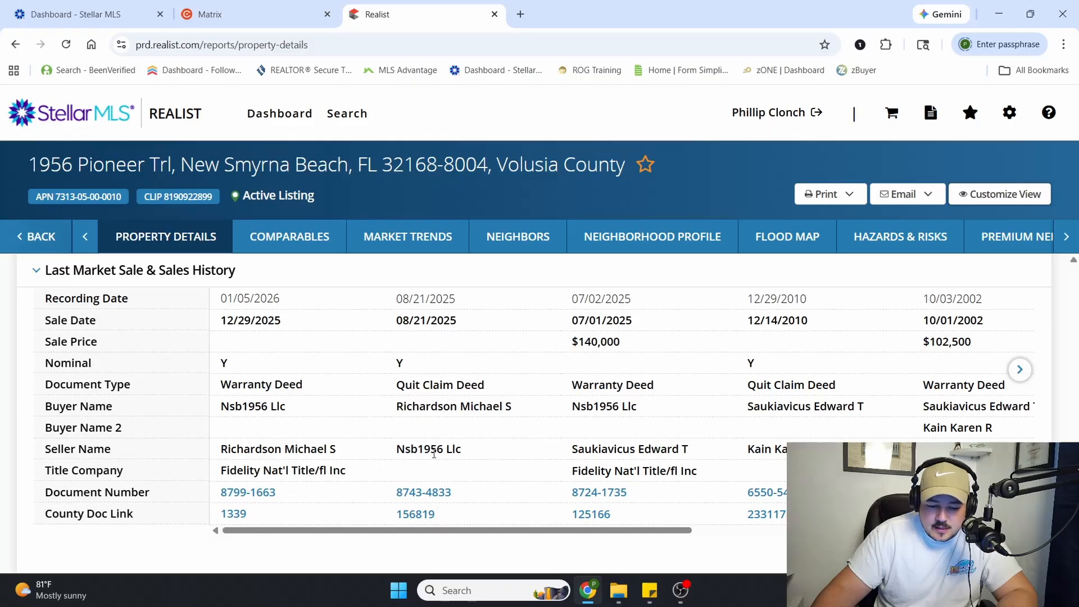
pyautogui.moveTo(406, 405); pyautogui.dragTo(480, 406)
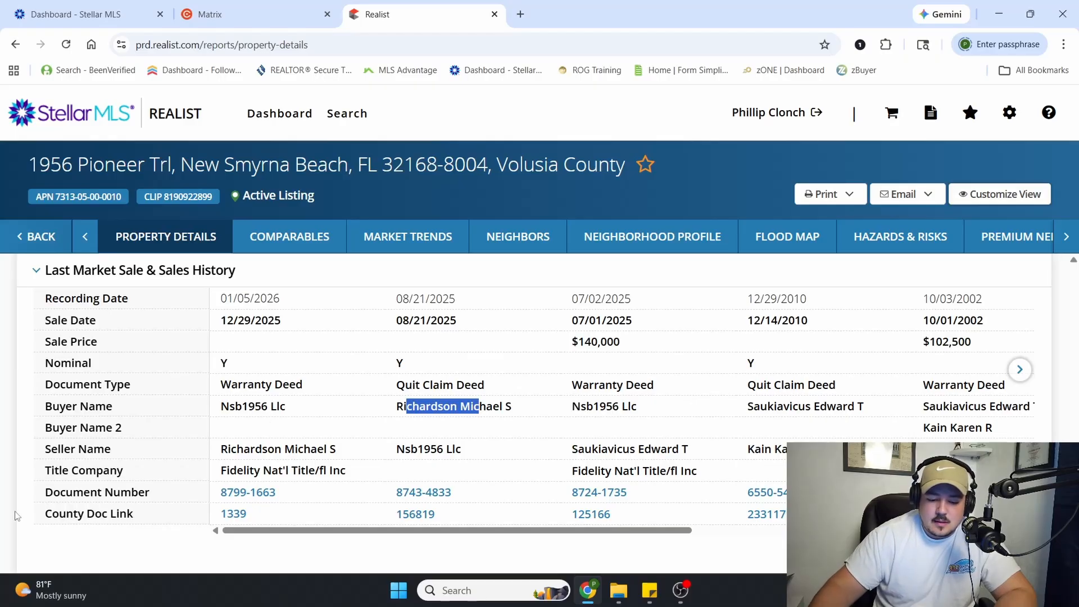
# Compare the latest buyer in the sales history with the registered owner under Owner Information
pyautogui.scroll(-20, 285, 407)
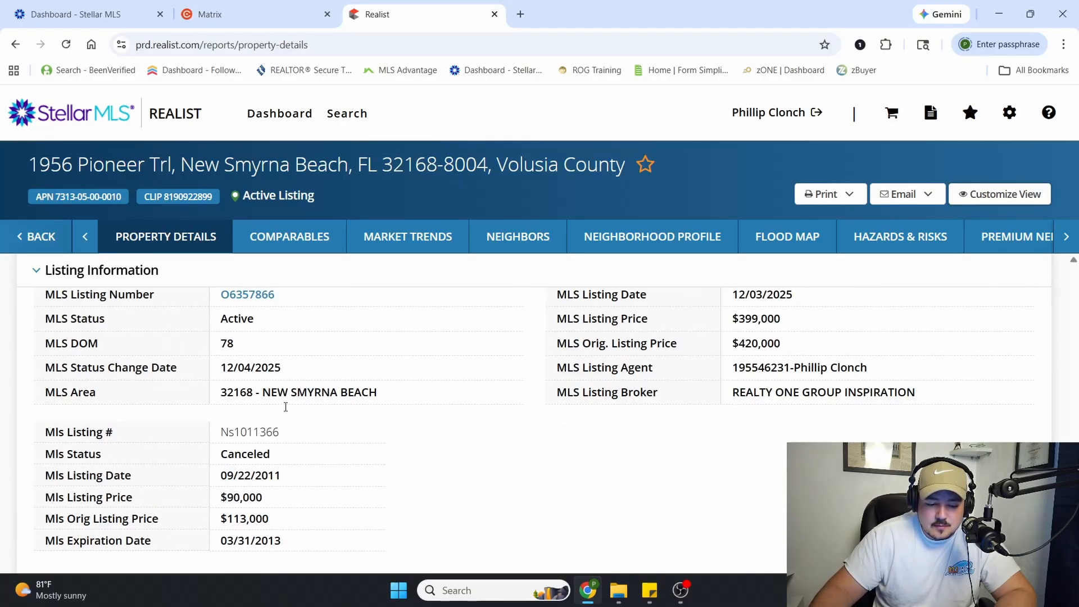
pyautogui.scroll(20, 285, 410)
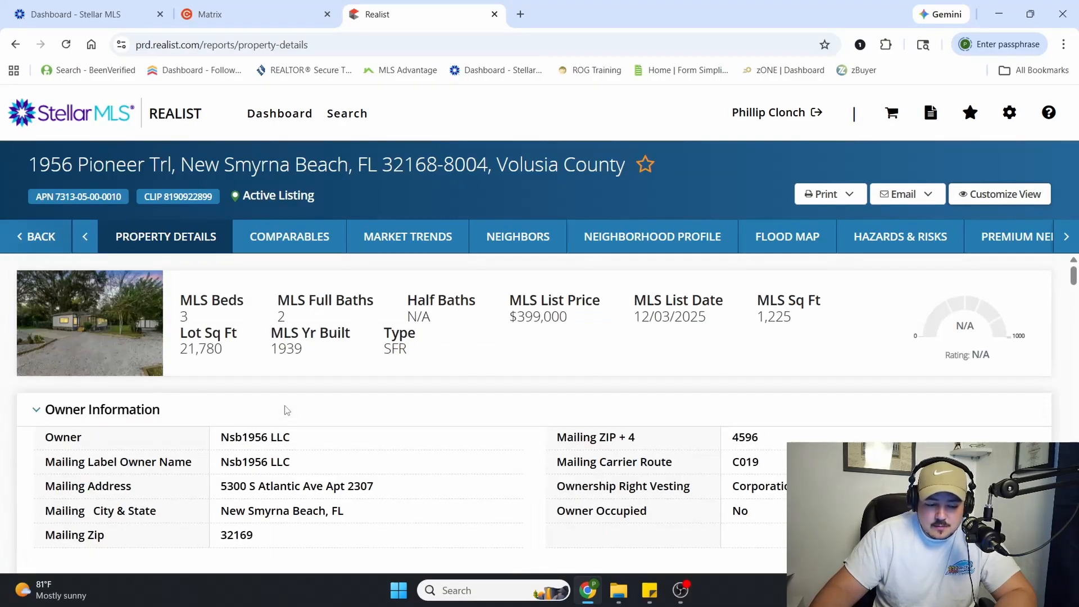
pyautogui.moveTo(227, 437); pyautogui.dragTo(285, 439)
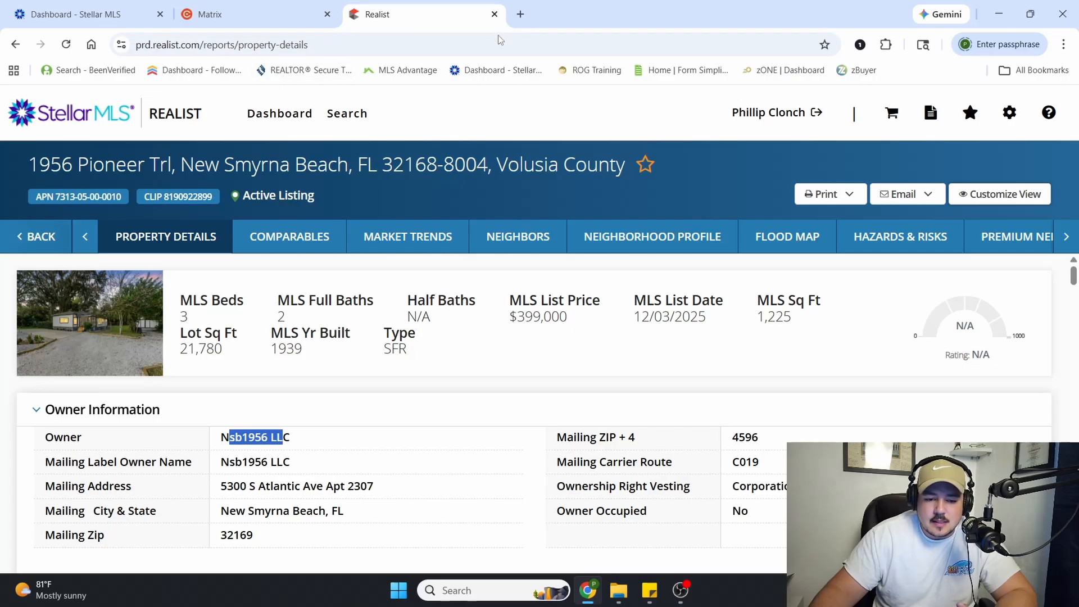
# Return to the Stellar MLS dashboard and browse the tools offered under Stellar Products
pyautogui.click(521, 15)
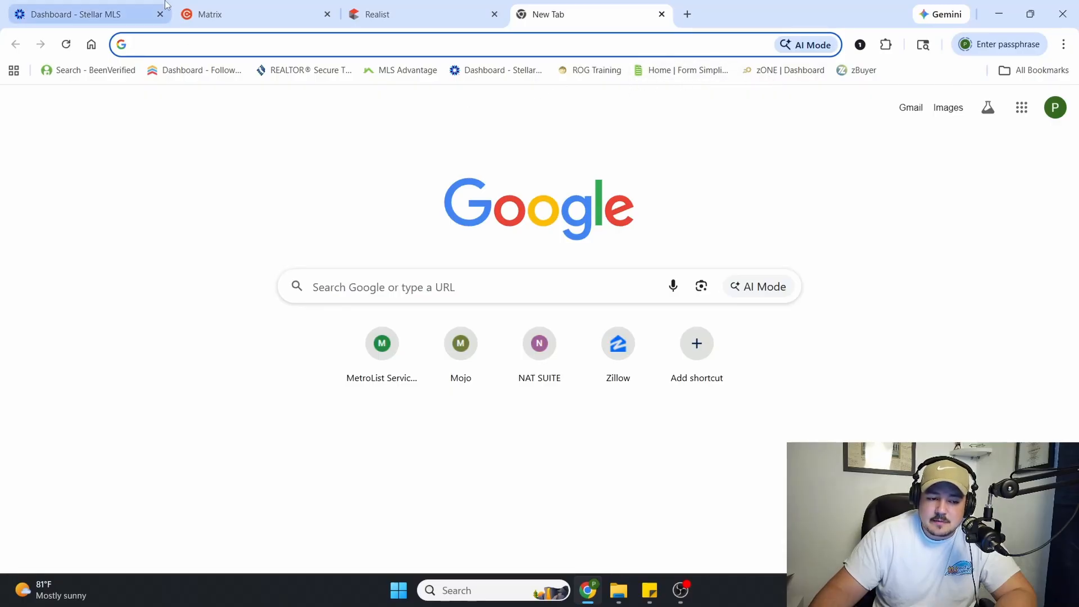
pyautogui.click(109, 6)
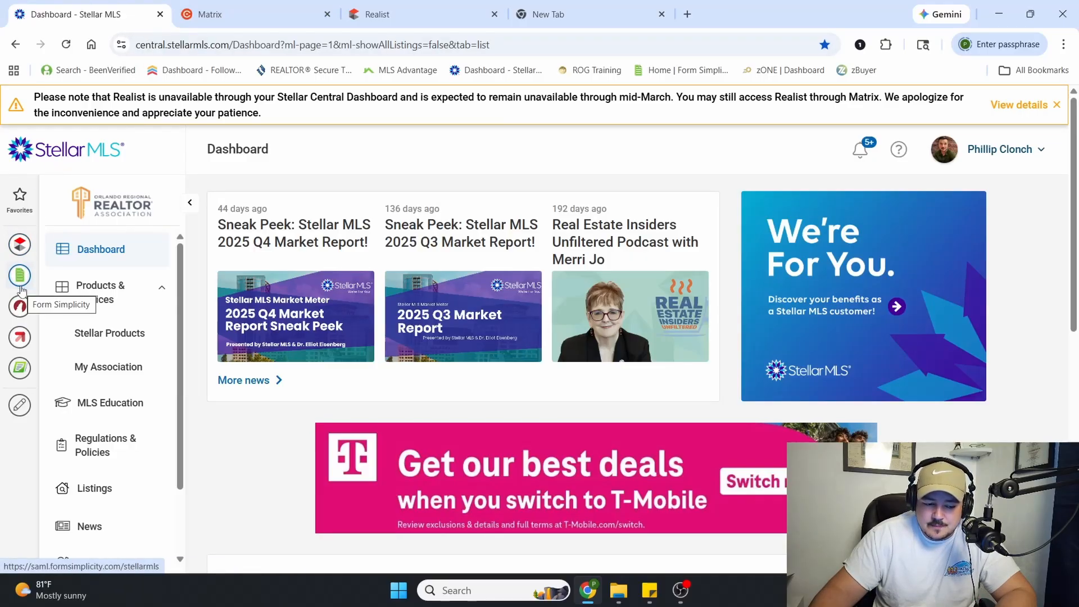
pyautogui.scroll(-1, 110, 293)
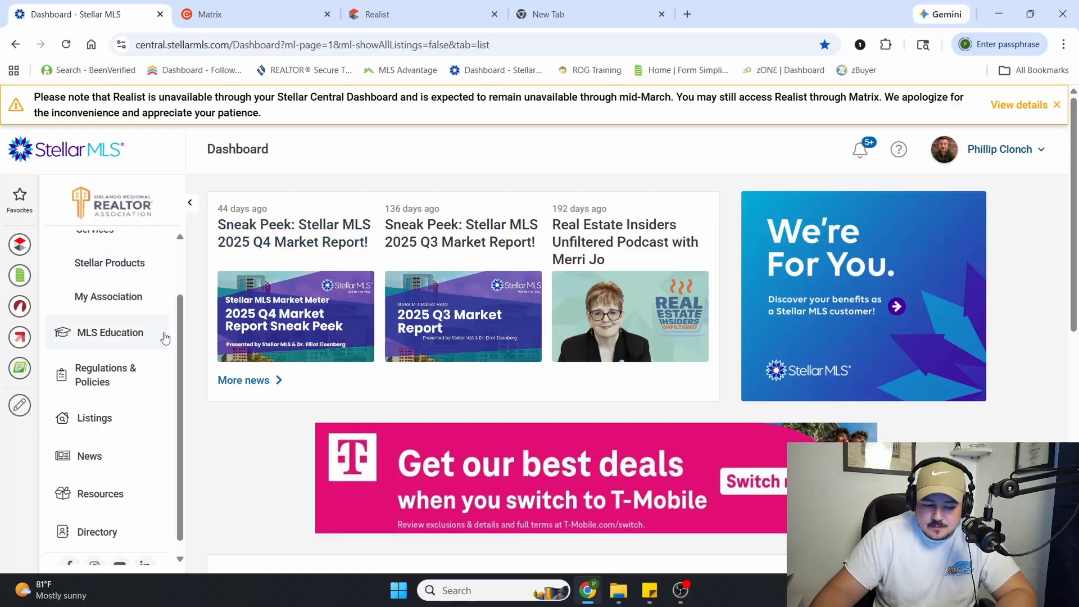
pyautogui.scroll(1, 145, 334)
pyautogui.click(145, 332)
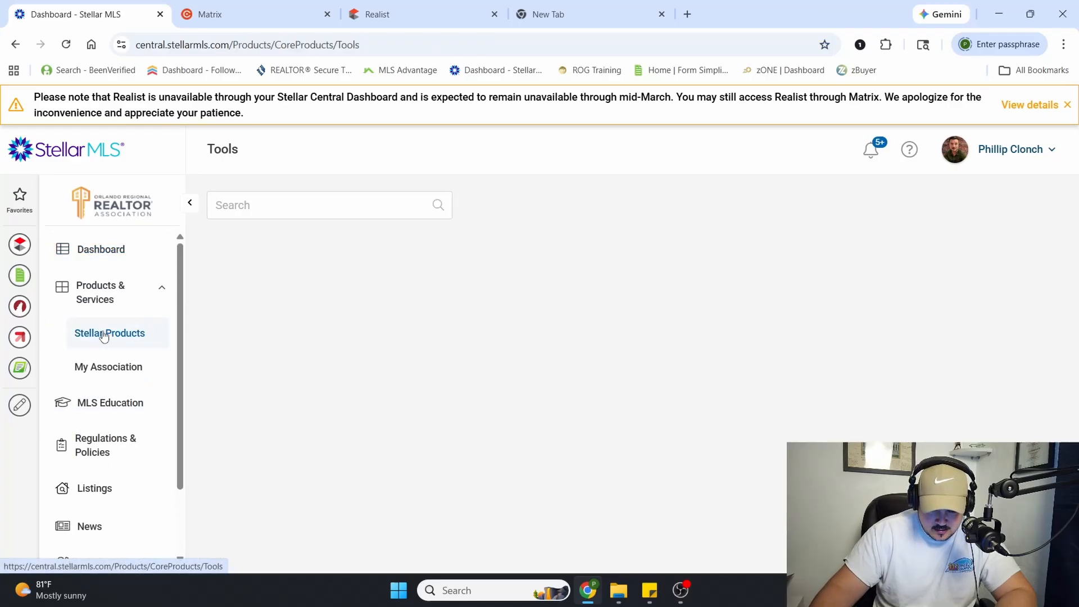
pyautogui.scroll(-12, 658, 317)
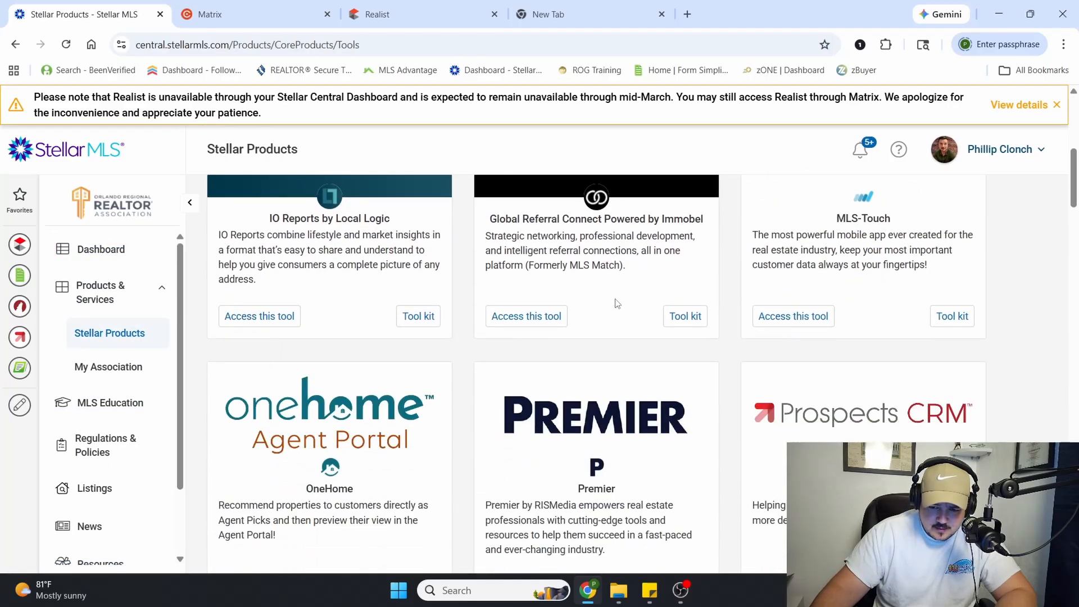
pyautogui.scroll(-20, 531, 265)
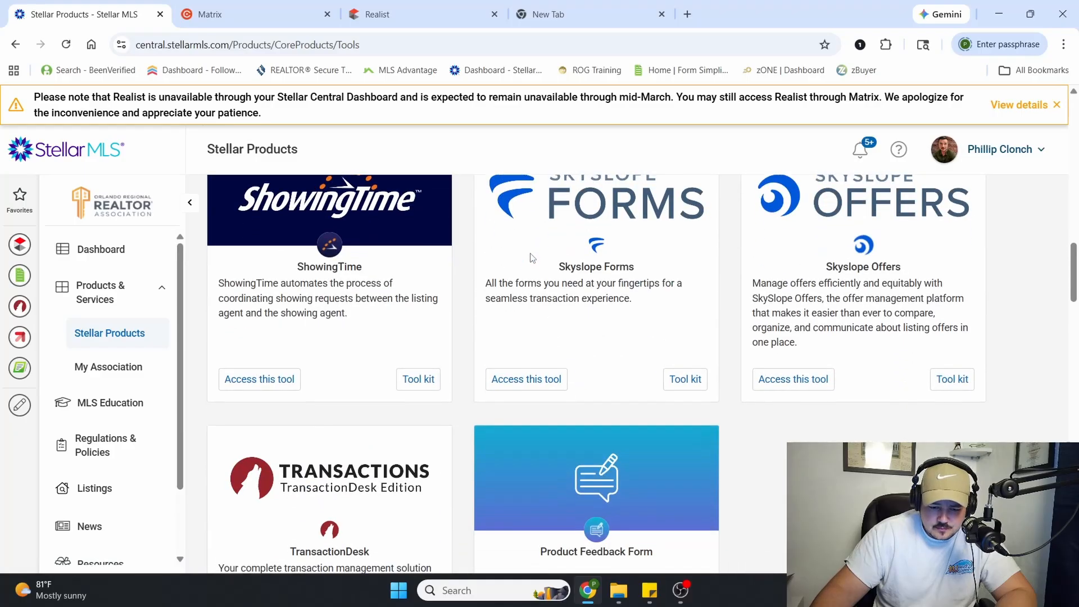
pyautogui.scroll(-17, 534, 255)
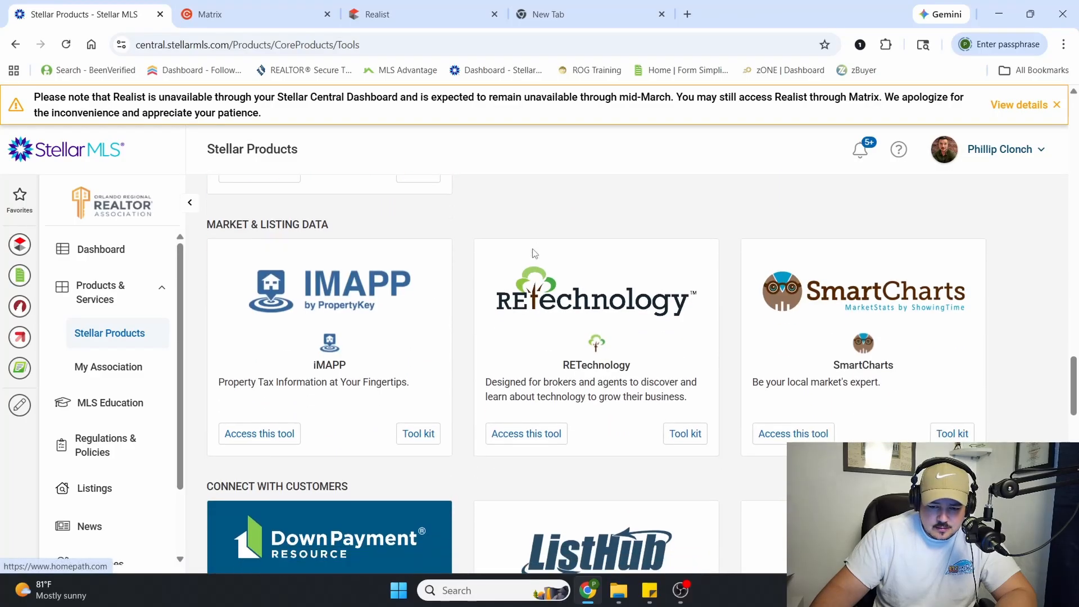
pyautogui.scroll(-5, 534, 256)
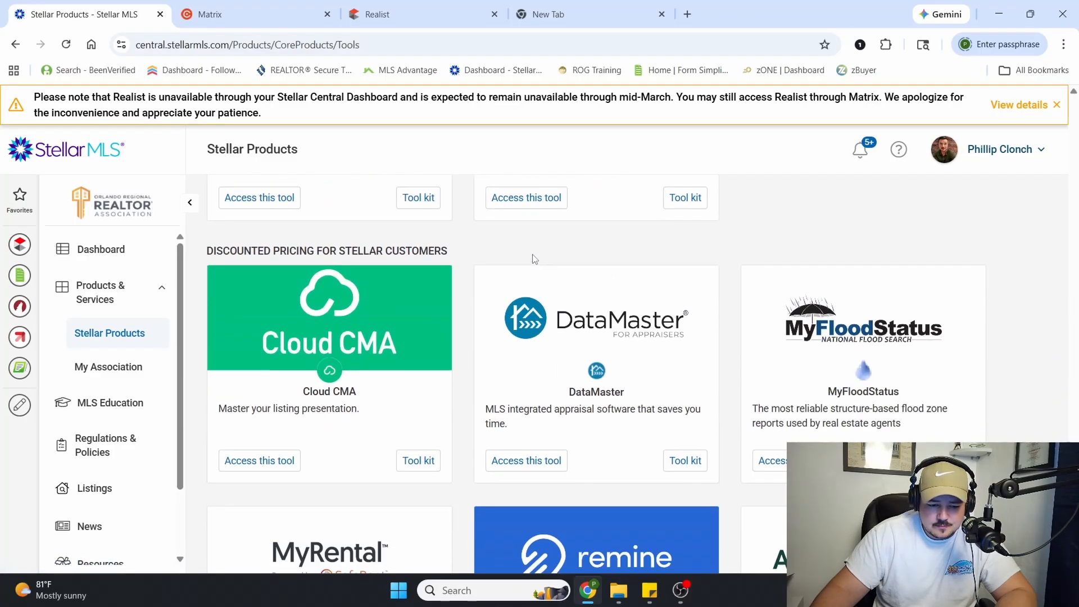
pyautogui.scroll(20, 515, 261)
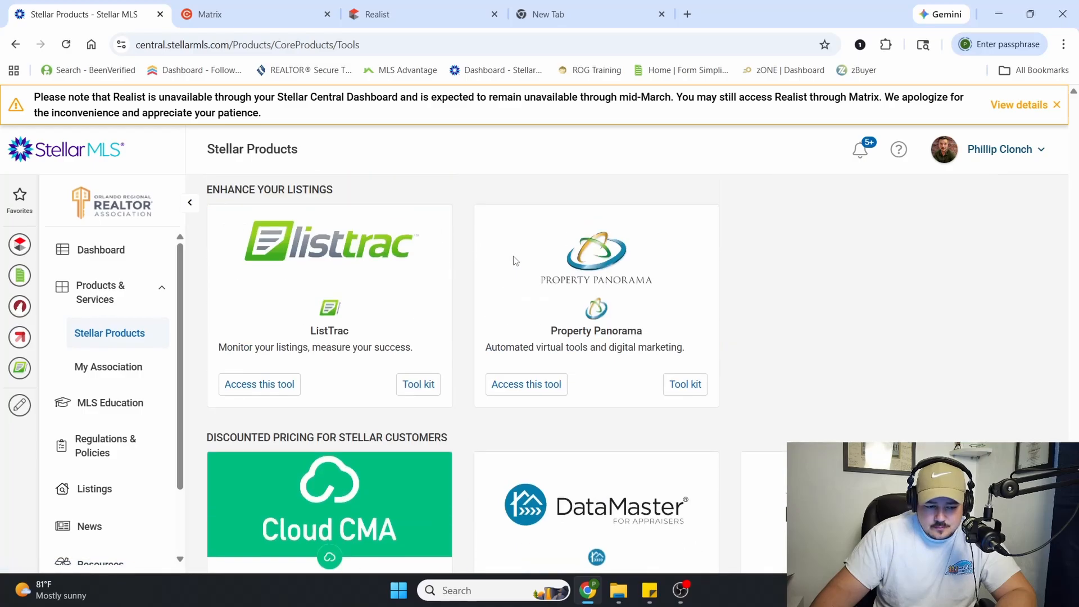
# Access Form Simplicity from the My Association tools and dismiss its Important Notification message
pyautogui.click(110, 366)
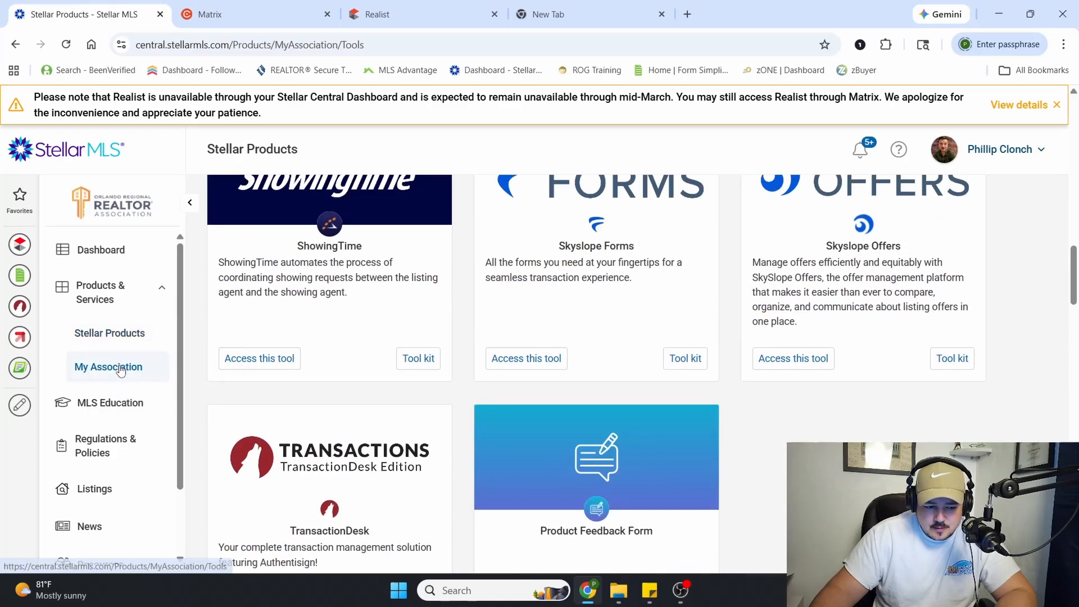
pyautogui.scroll(-4, 489, 320)
pyautogui.scroll(12, 493, 319)
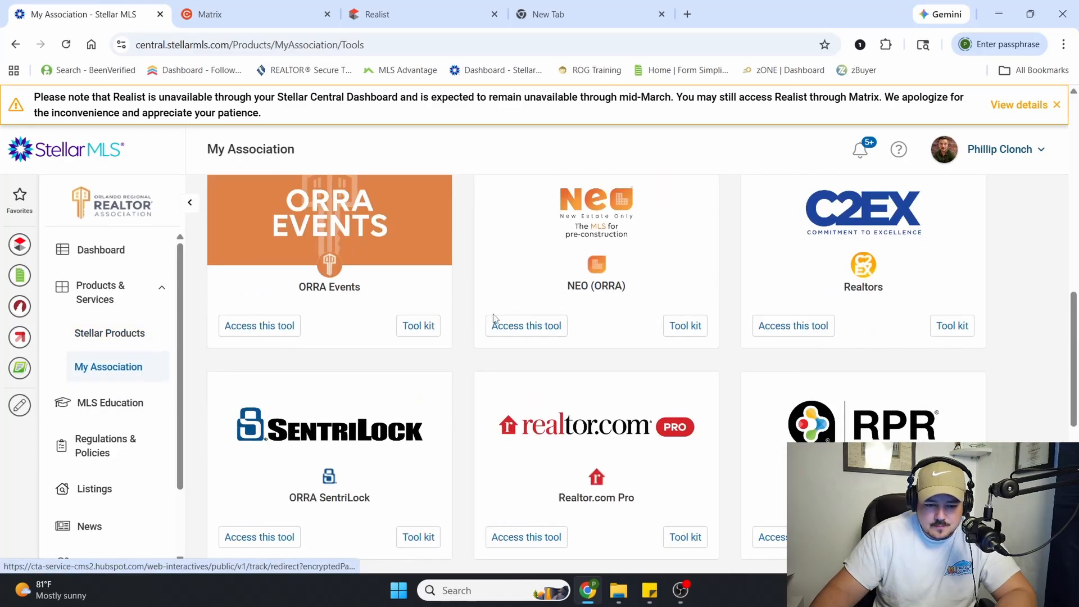
pyautogui.scroll(-1, 869, 244)
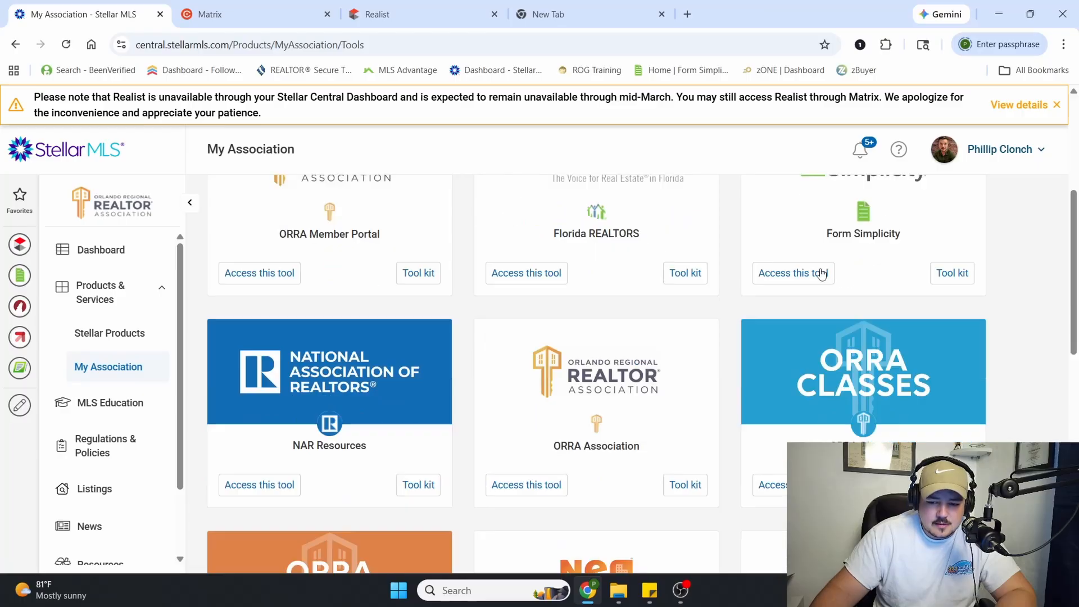
pyautogui.scroll(3, 822, 235)
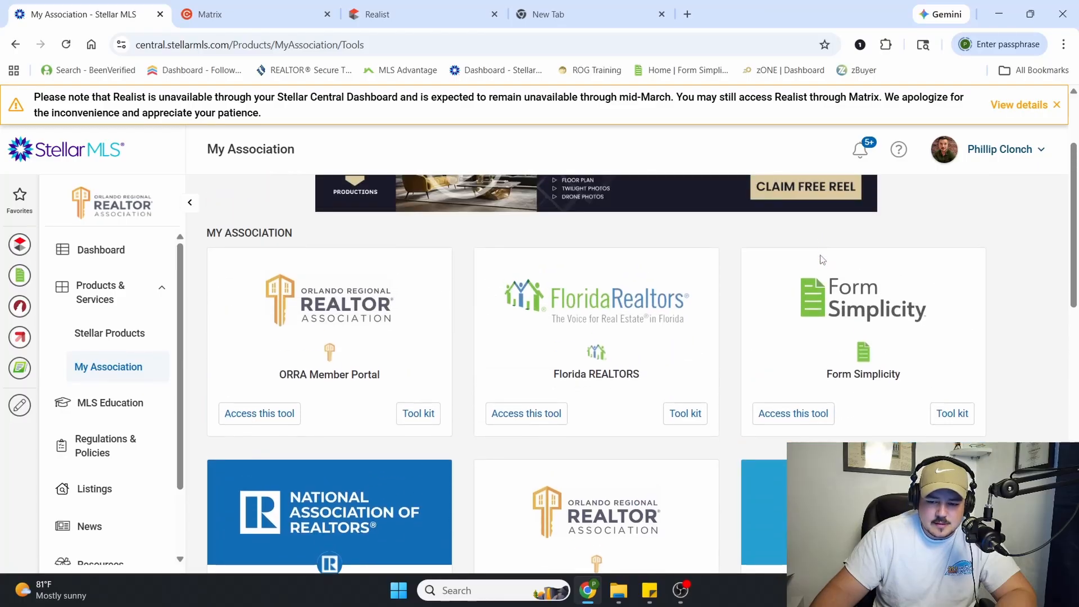
pyautogui.click(794, 413)
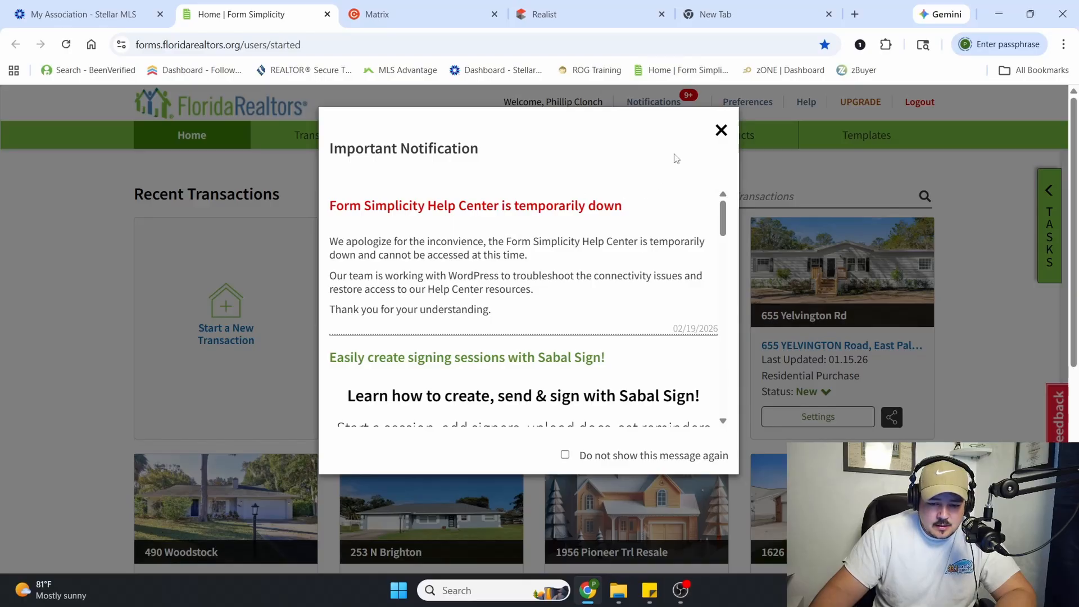
pyautogui.click(722, 130)
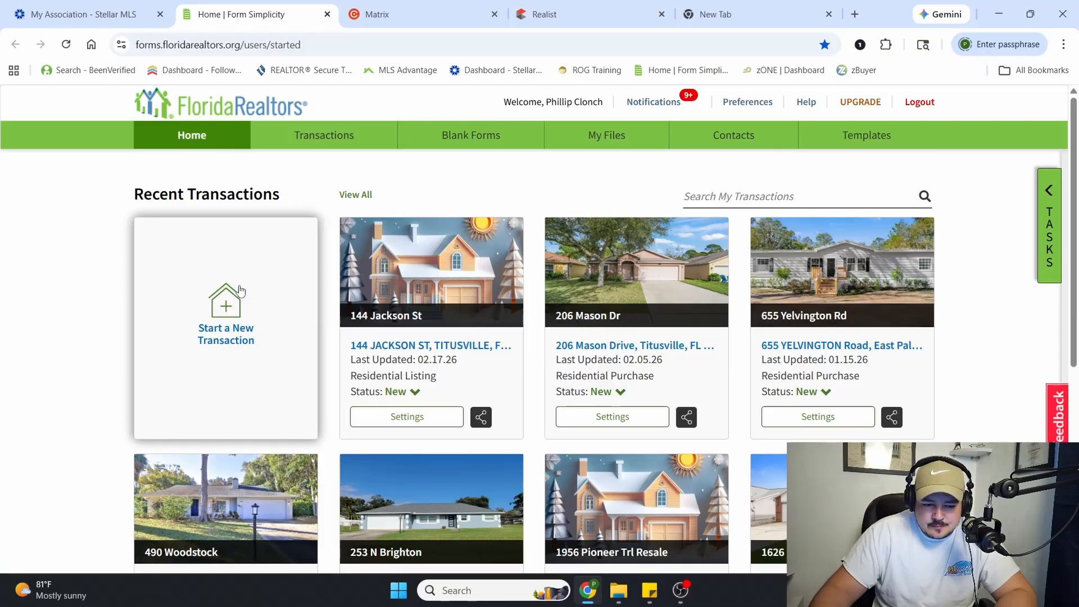
# Start a new transaction in Form Simplicity and enter the property's street address
pyautogui.click(334, 141)
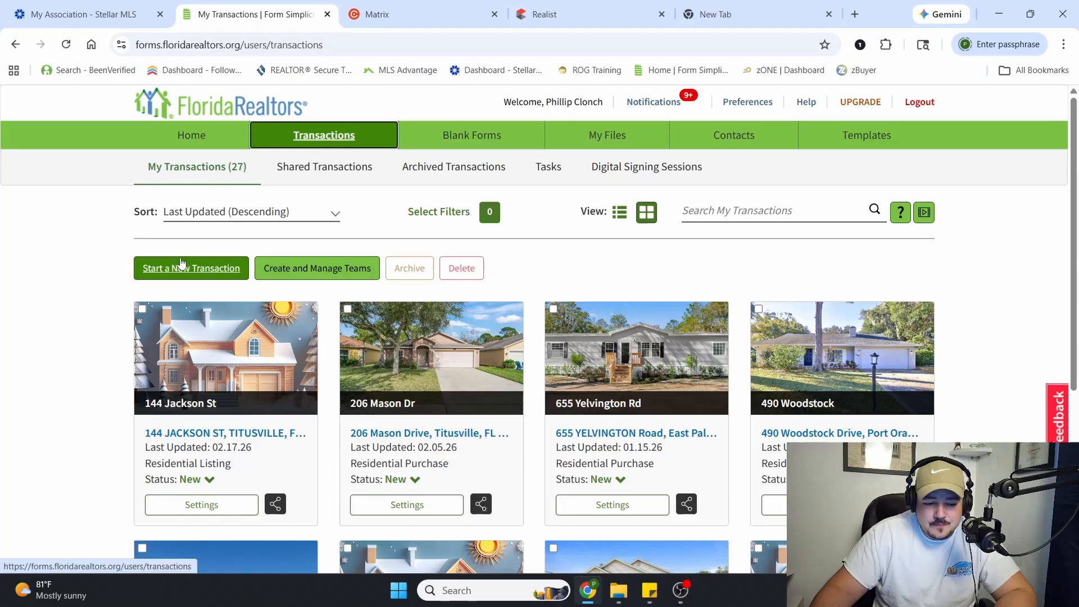
pyautogui.click(211, 276)
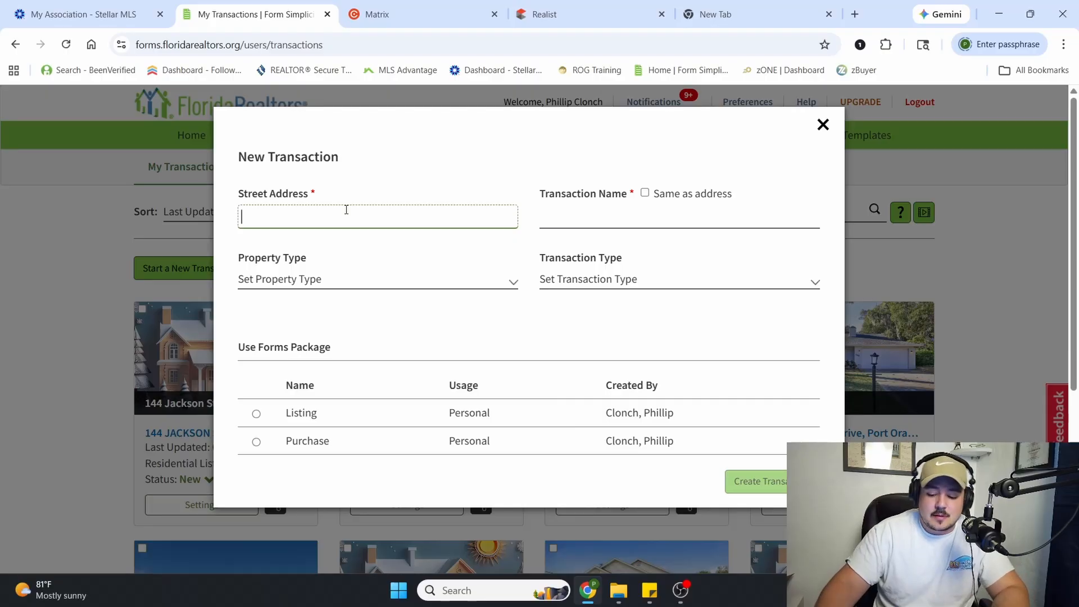
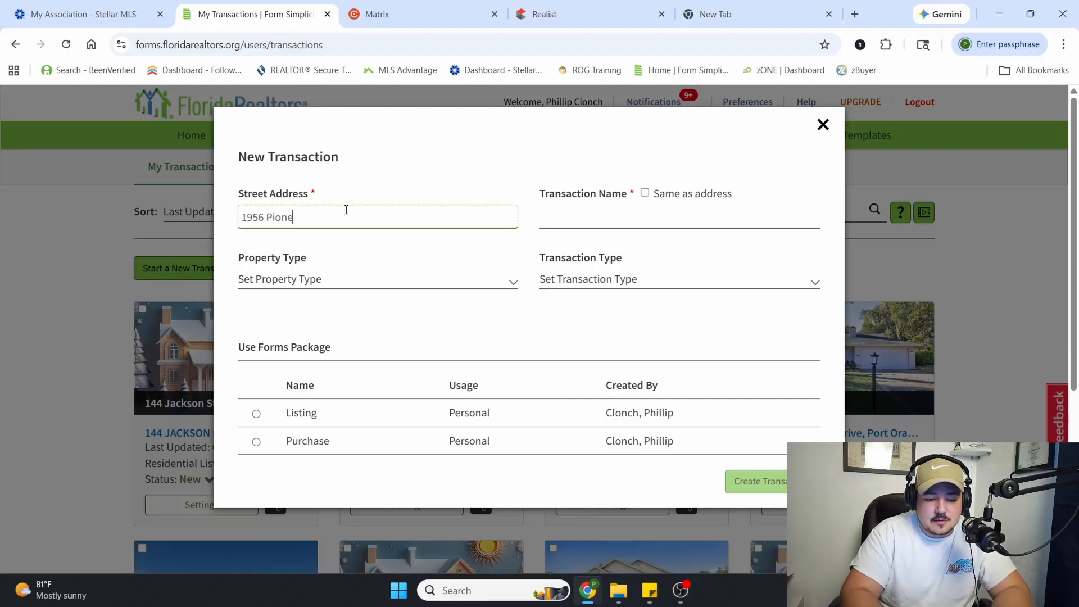
pyautogui.press('Tab')
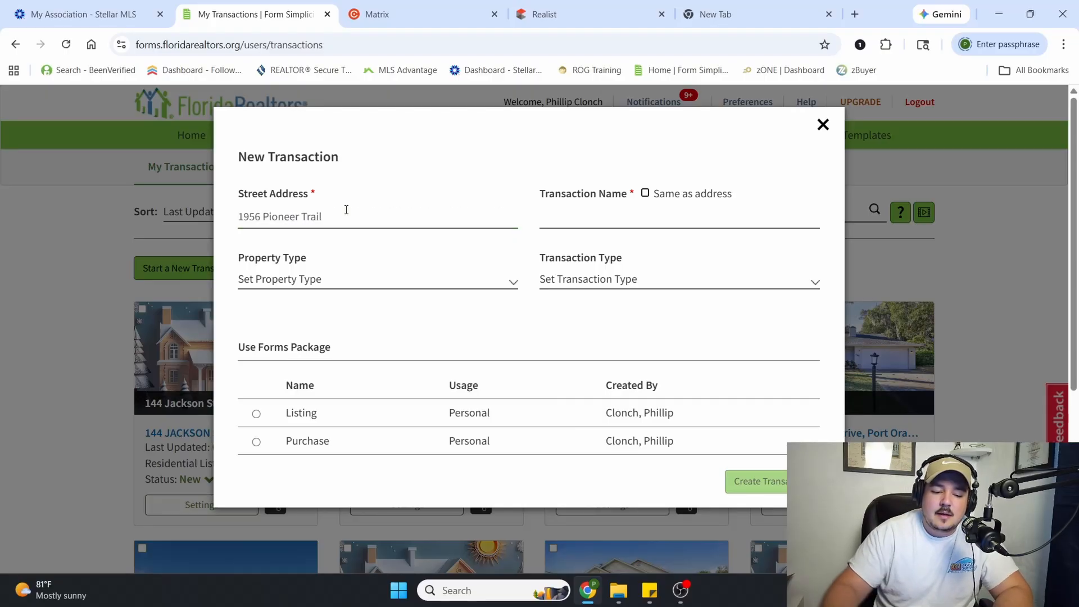
pyautogui.click(645, 193)
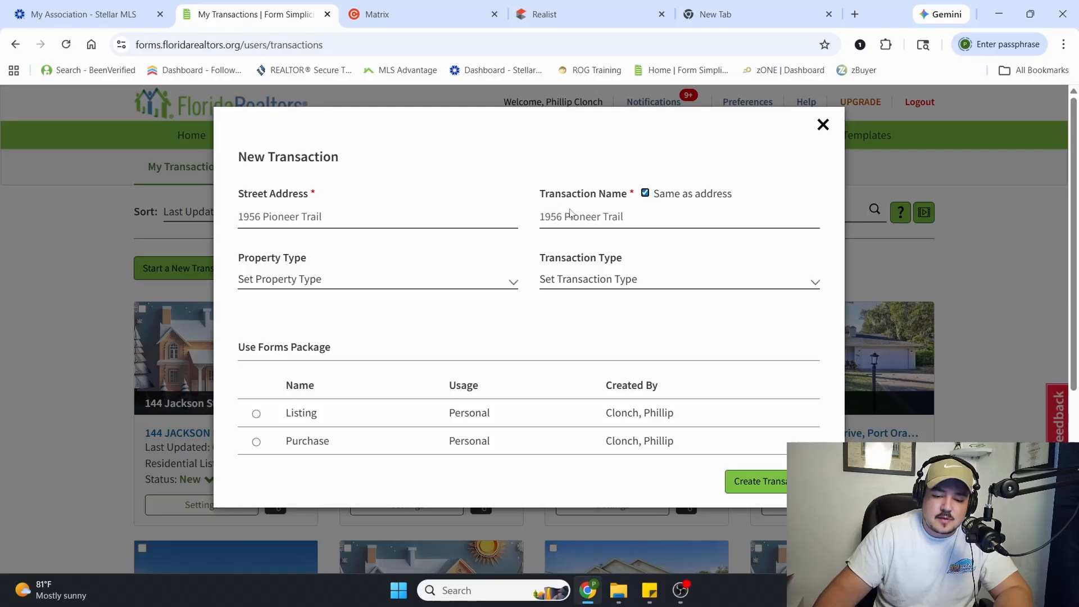
pyautogui.click(237, 216)
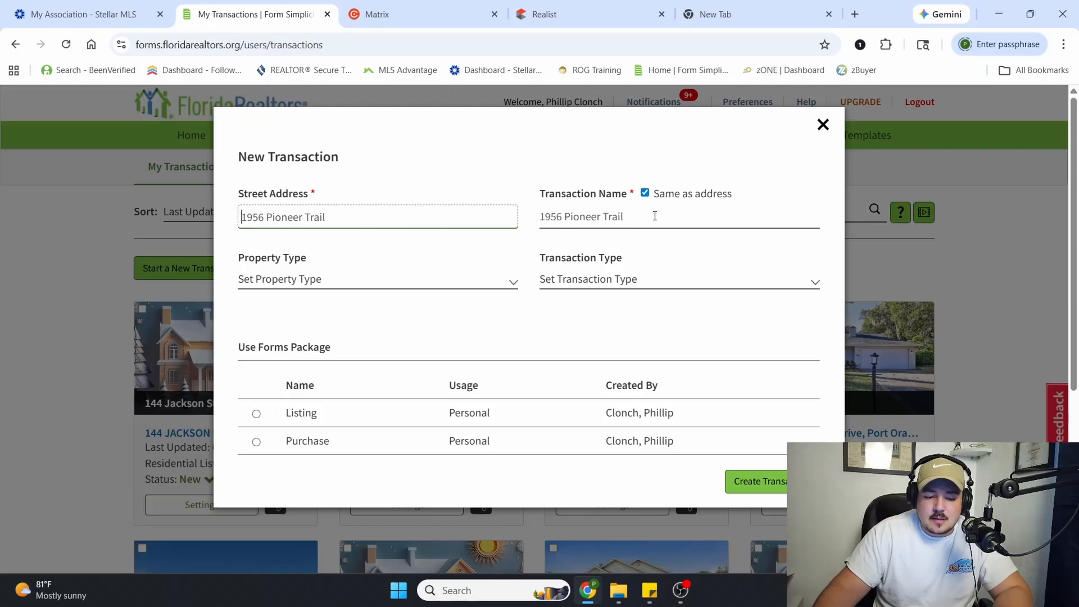
pyautogui.click(646, 193)
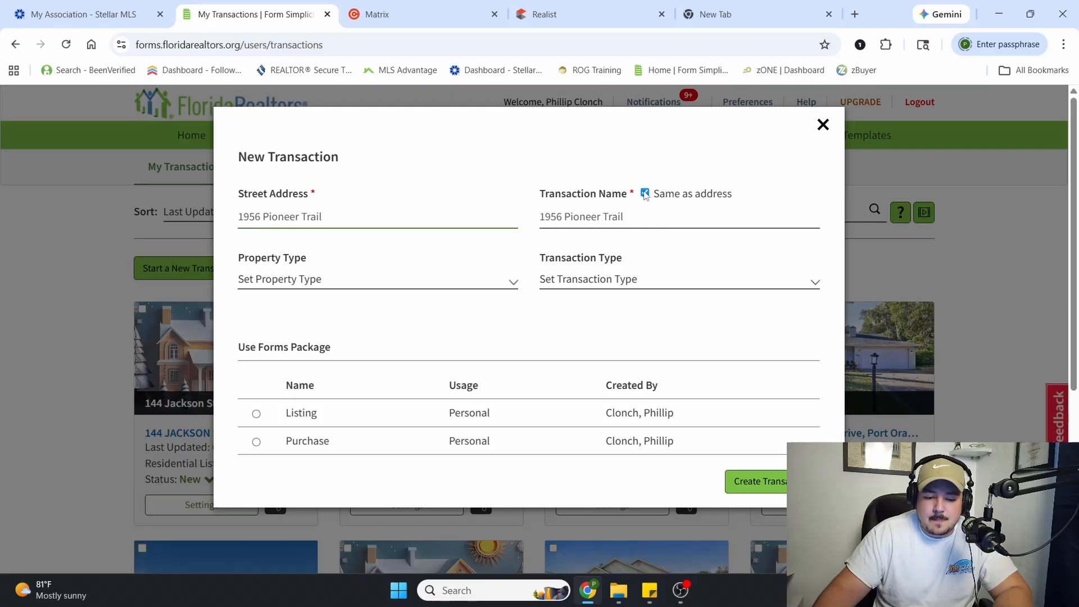
# Name the transaction with the word PRACTICE followed by the property's street address, instead of using the address alone
pyautogui.click(569, 216)
pyautogui.write('PR')
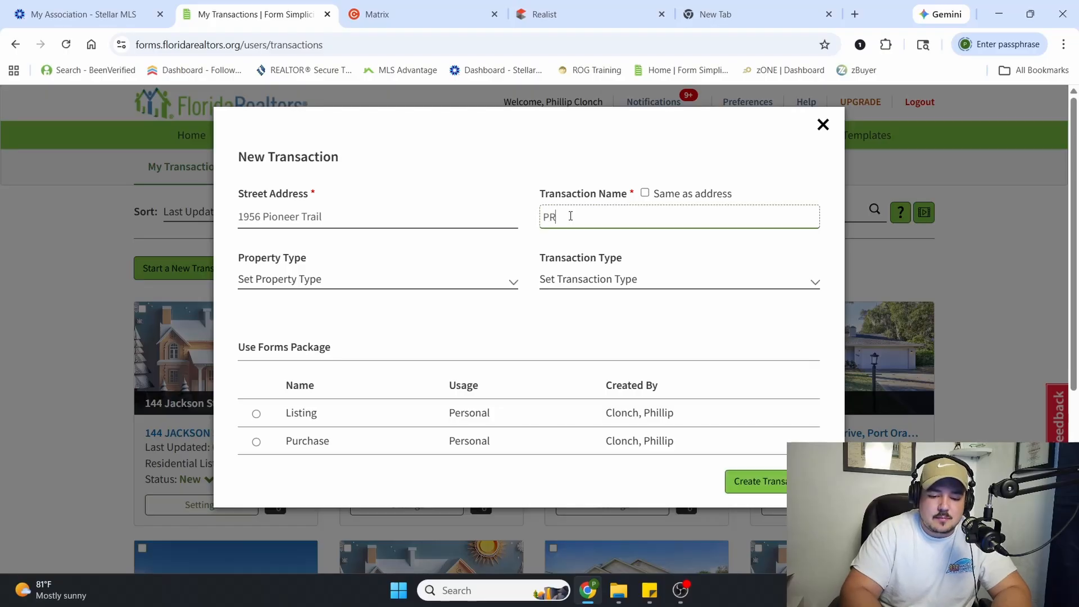
pyautogui.write('ACTICE')
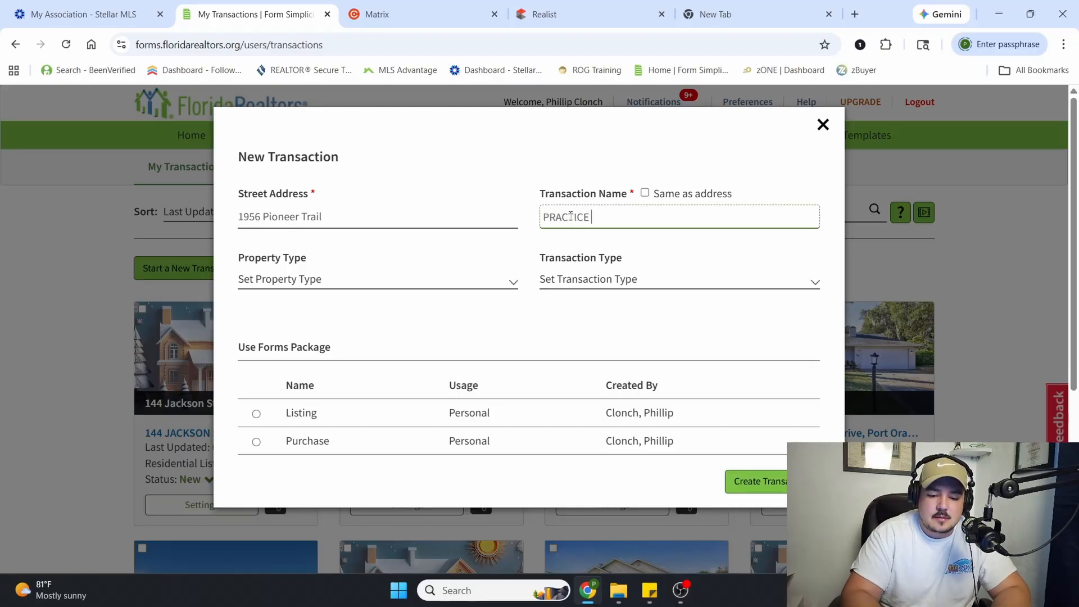
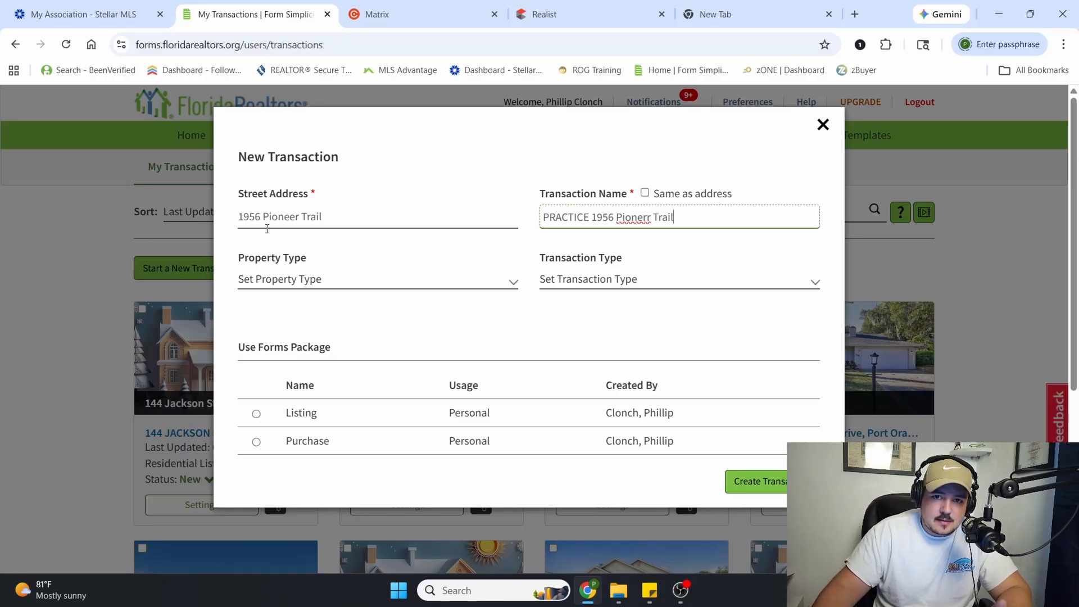
# Set the property type to Residential and the transaction type to Listing, and create the transaction without a forms package
pyautogui.click(311, 279)
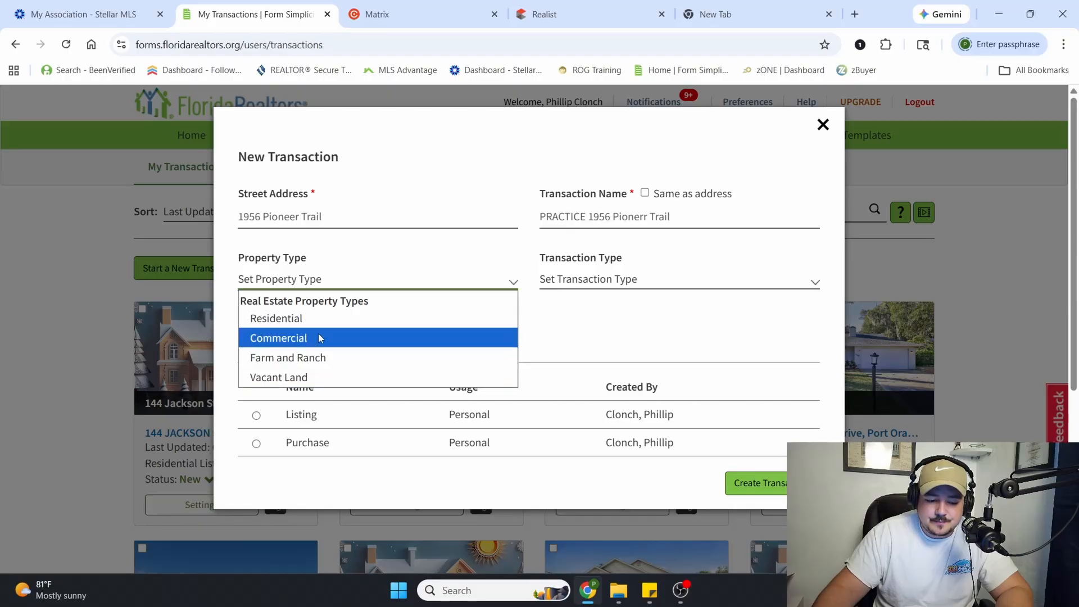
pyautogui.click(320, 318)
pyautogui.click(326, 290)
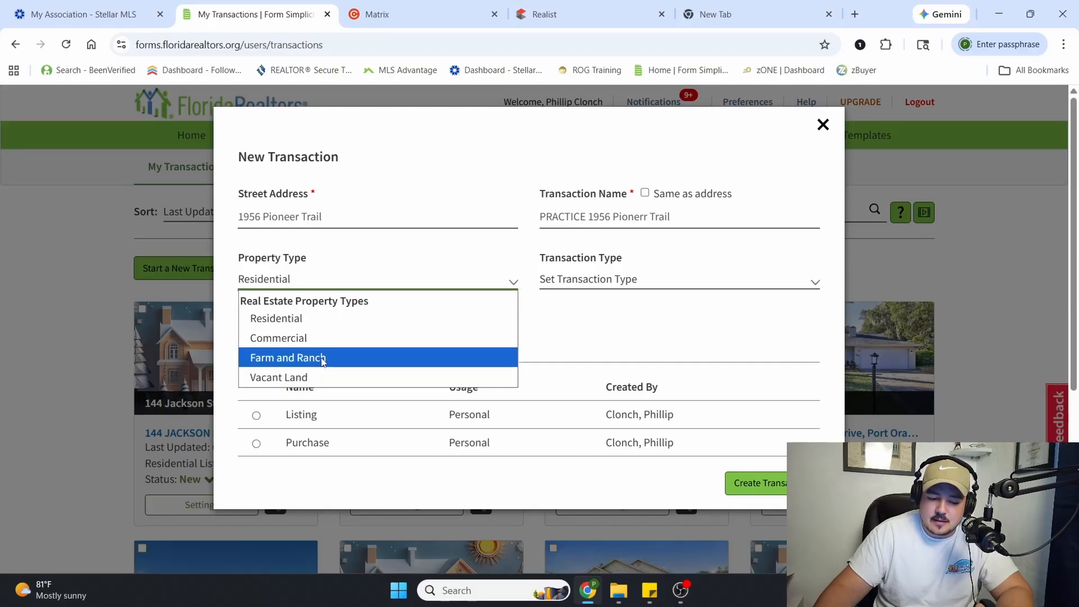
pyautogui.click(322, 320)
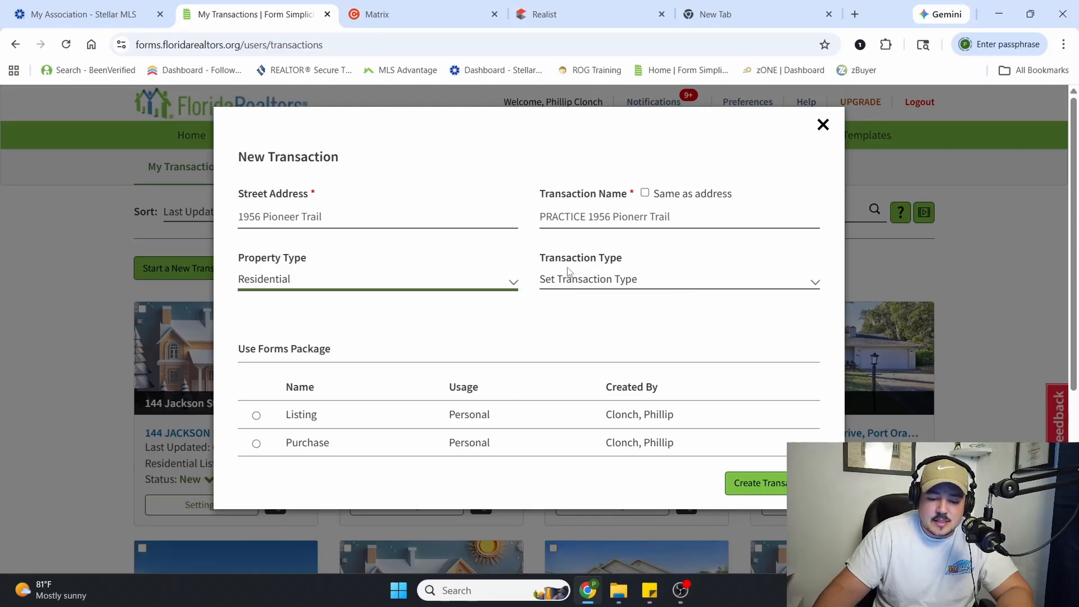
pyautogui.click(618, 281)
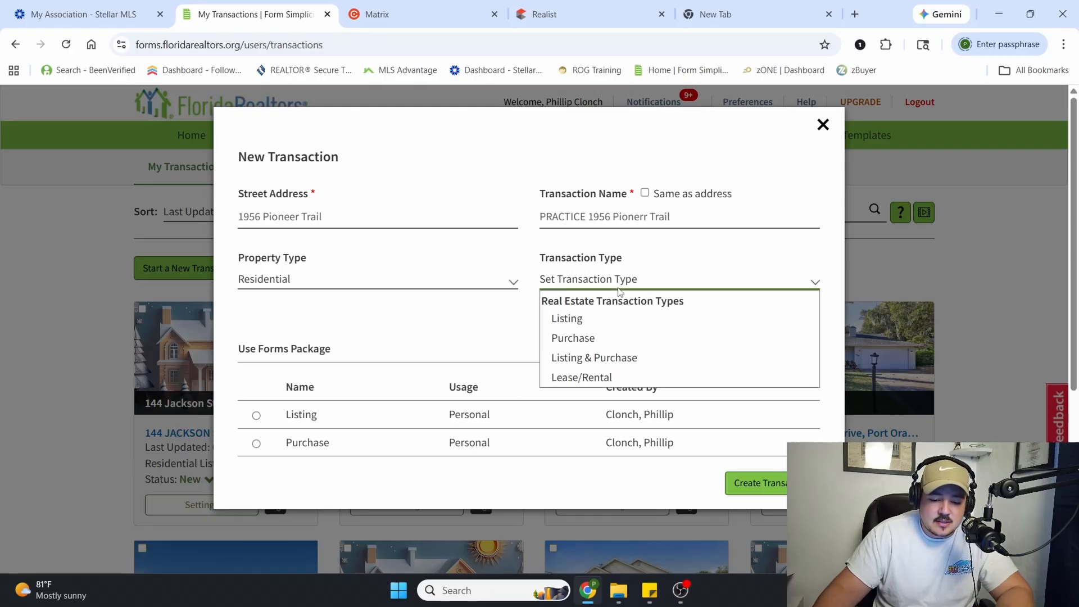
pyautogui.click(609, 319)
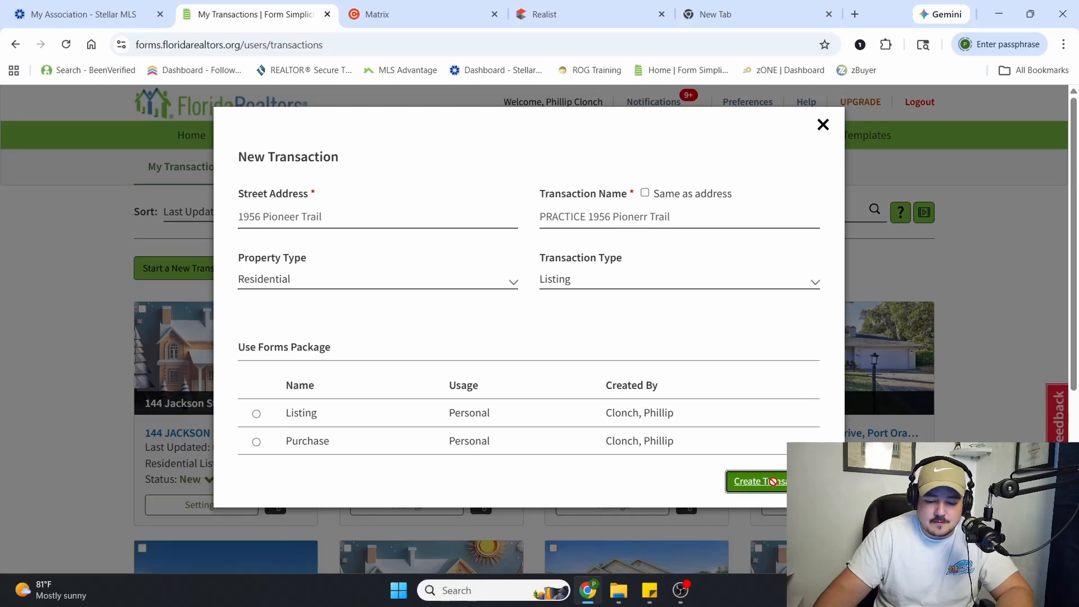
pyautogui.click(775, 487)
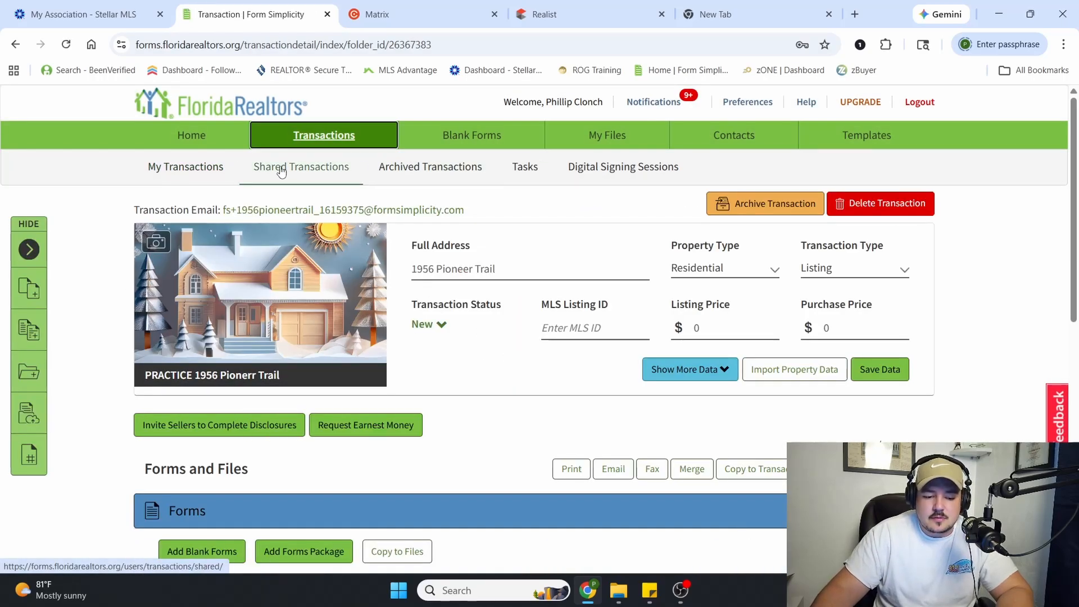
# Switch to File Explorer, look through the !Sellers folder under !FL Real Estate on the Desktop, and close the window
pyautogui.scroll(-4, 315, 393)
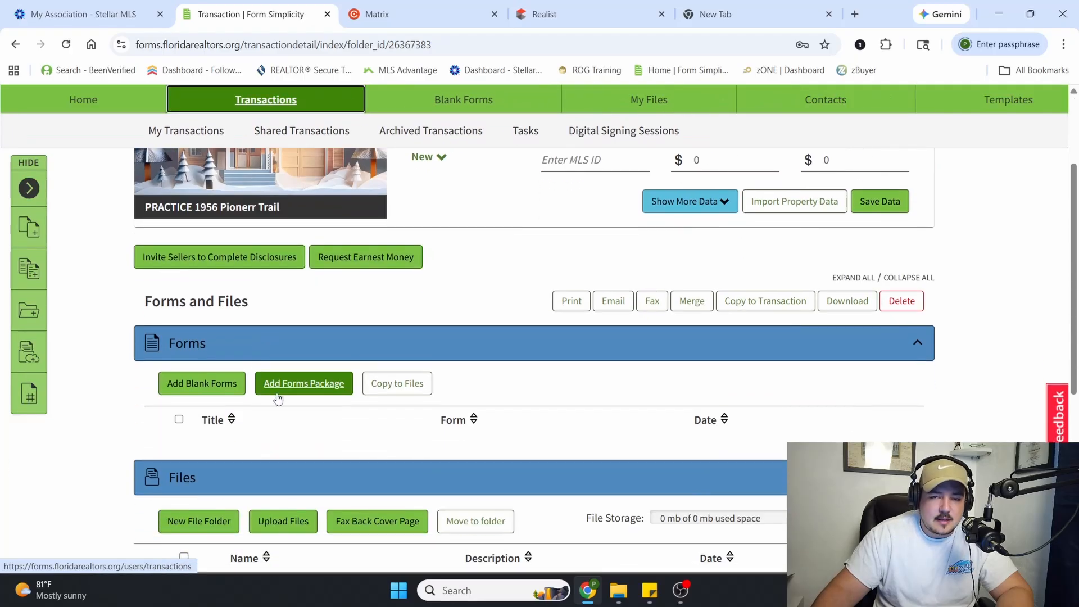
pyautogui.click(629, 595)
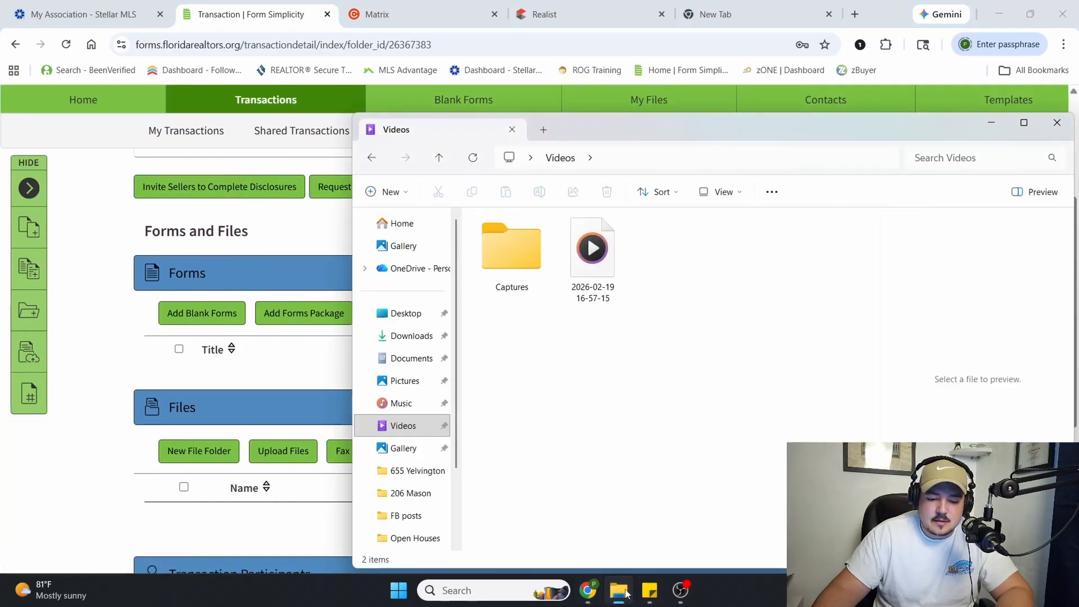
pyautogui.click(406, 314)
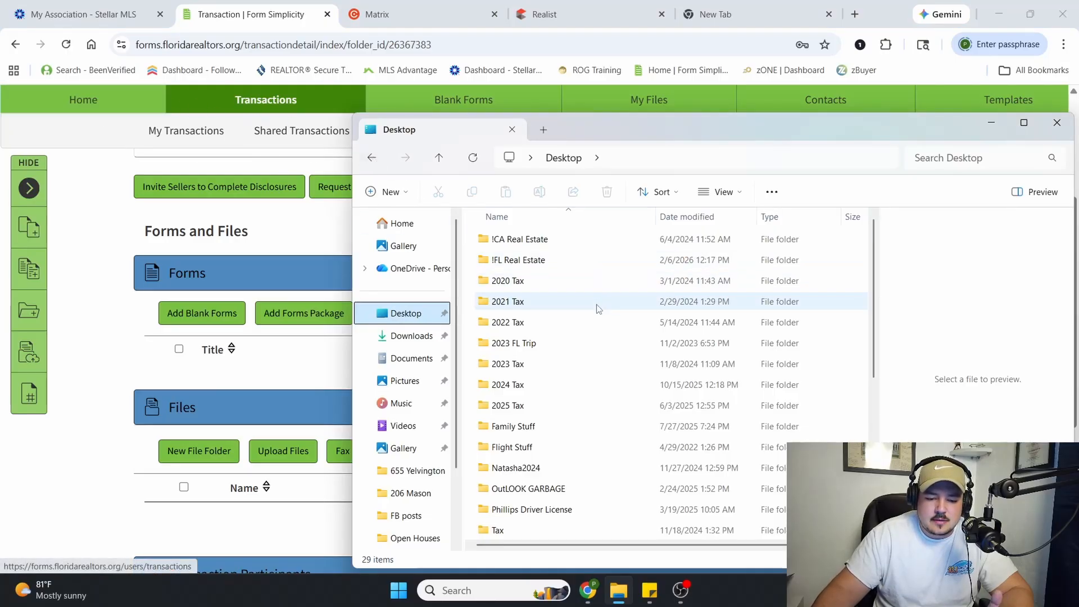
pyautogui.doubleClick(545, 260)
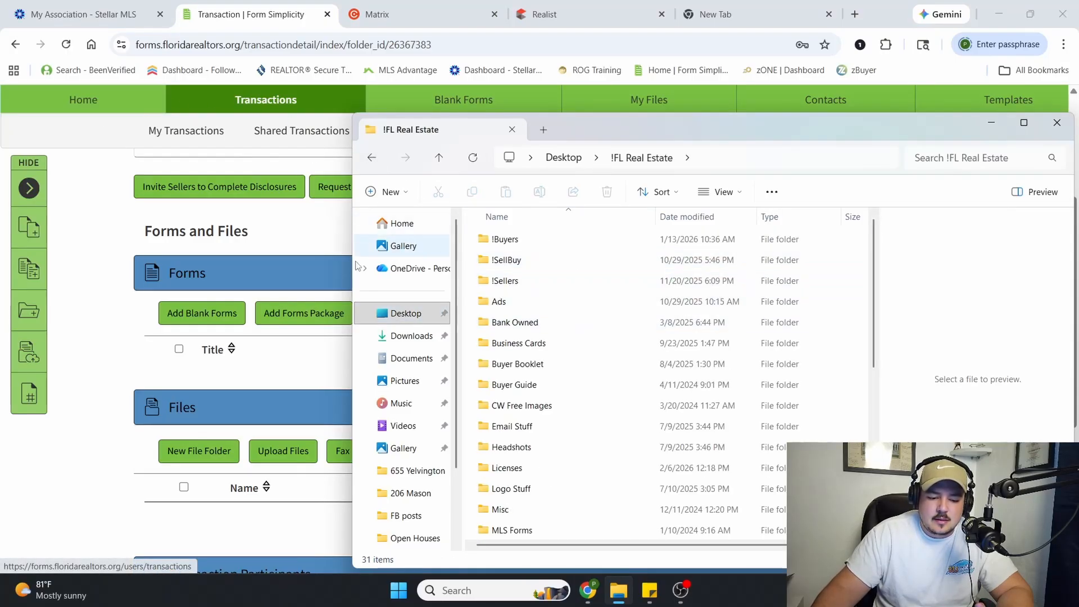
pyautogui.doubleClick(546, 280)
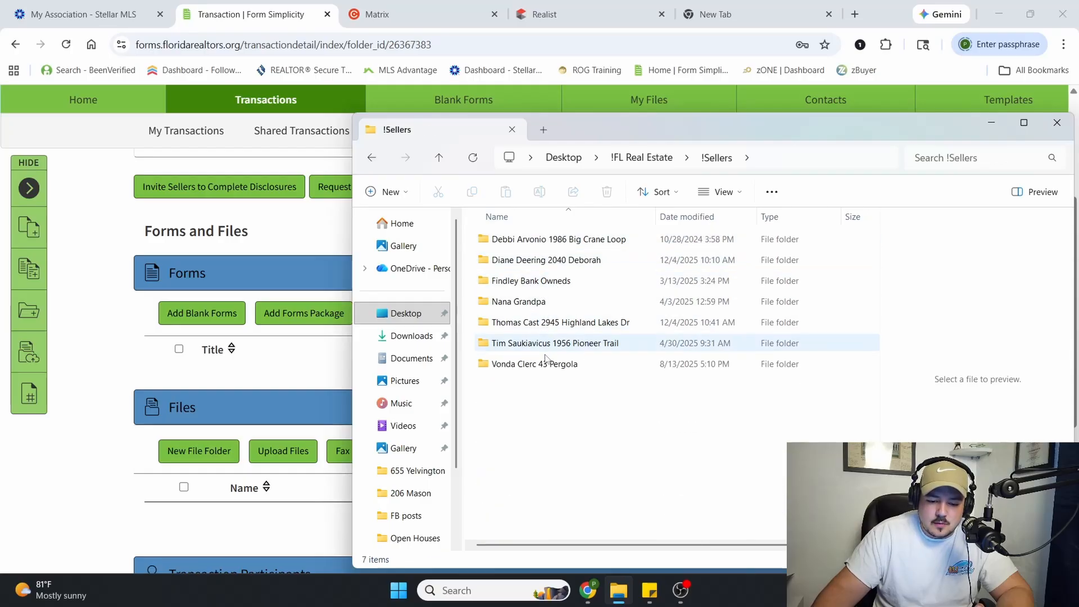
pyautogui.doubleClick(552, 281)
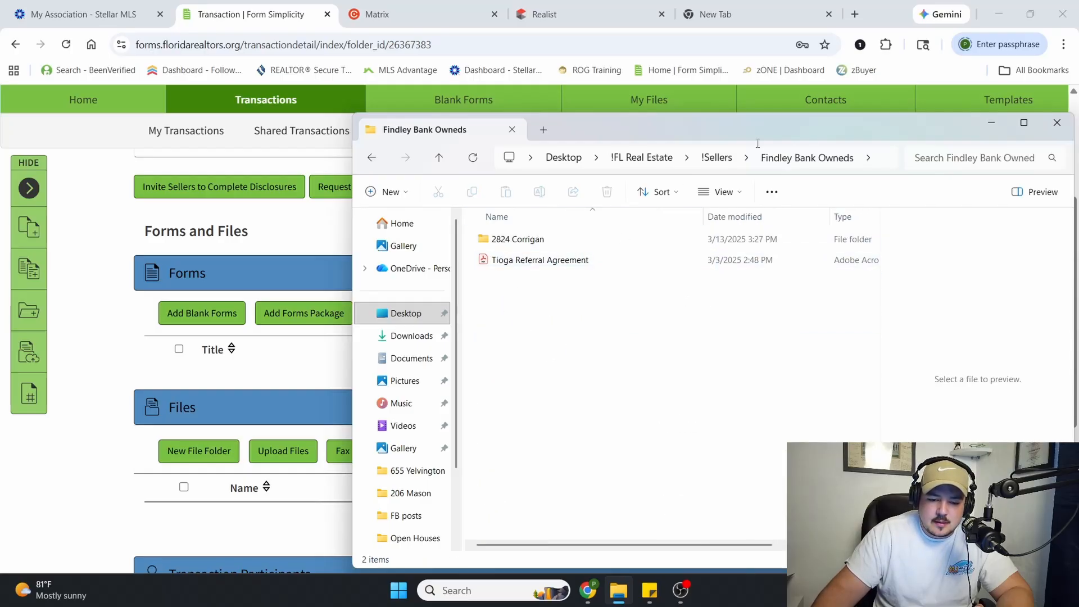
pyautogui.click(1058, 122)
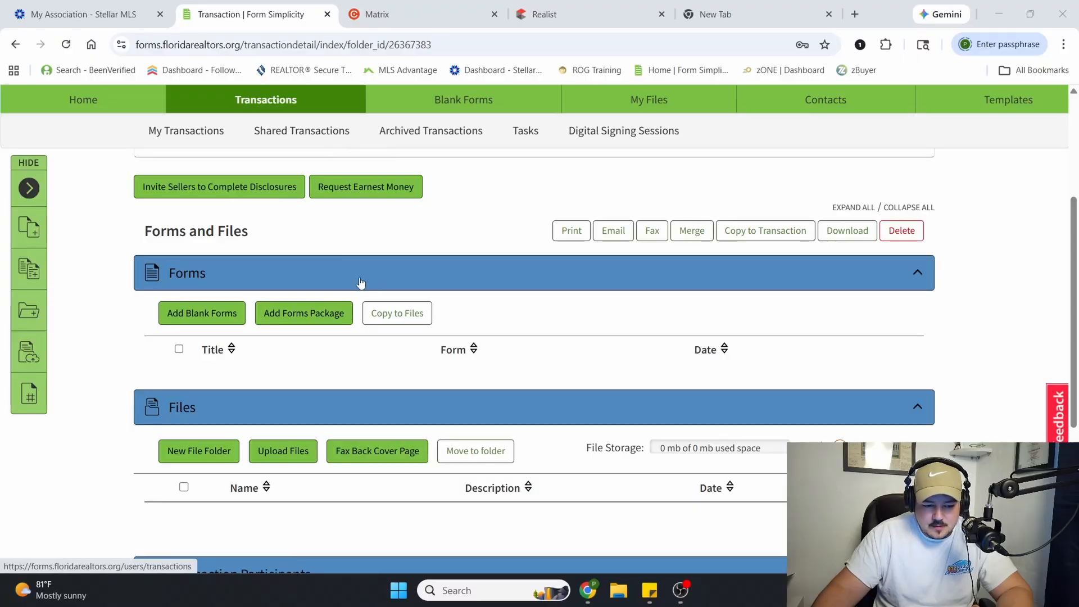
# Start importing property data into the transaction using Tax Search with Florida Property Data as the source
pyautogui.scroll(5, 242, 253)
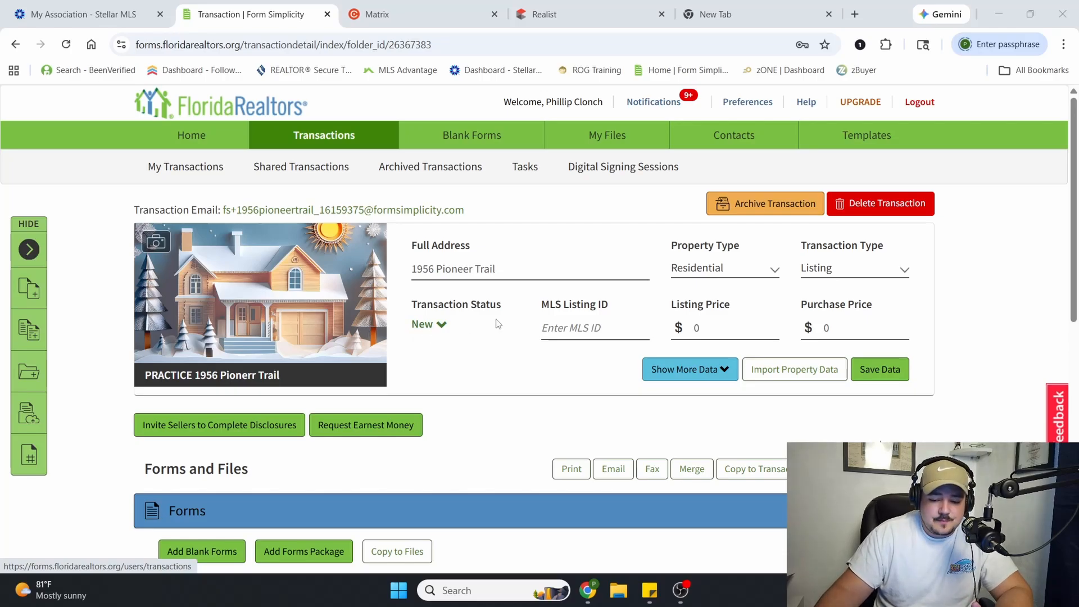
pyautogui.click(796, 374)
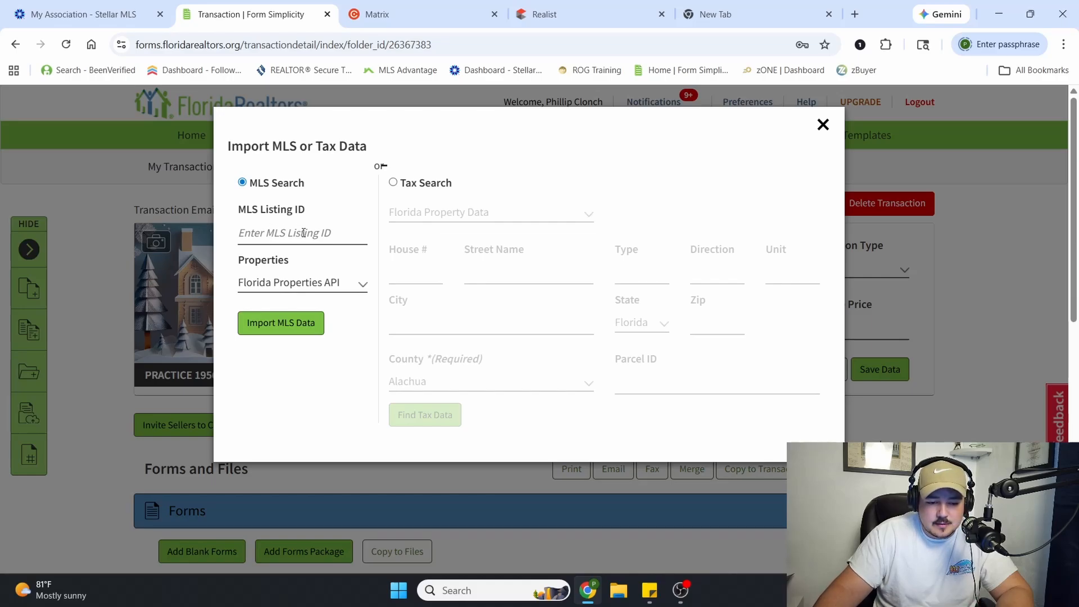
pyautogui.click(393, 183)
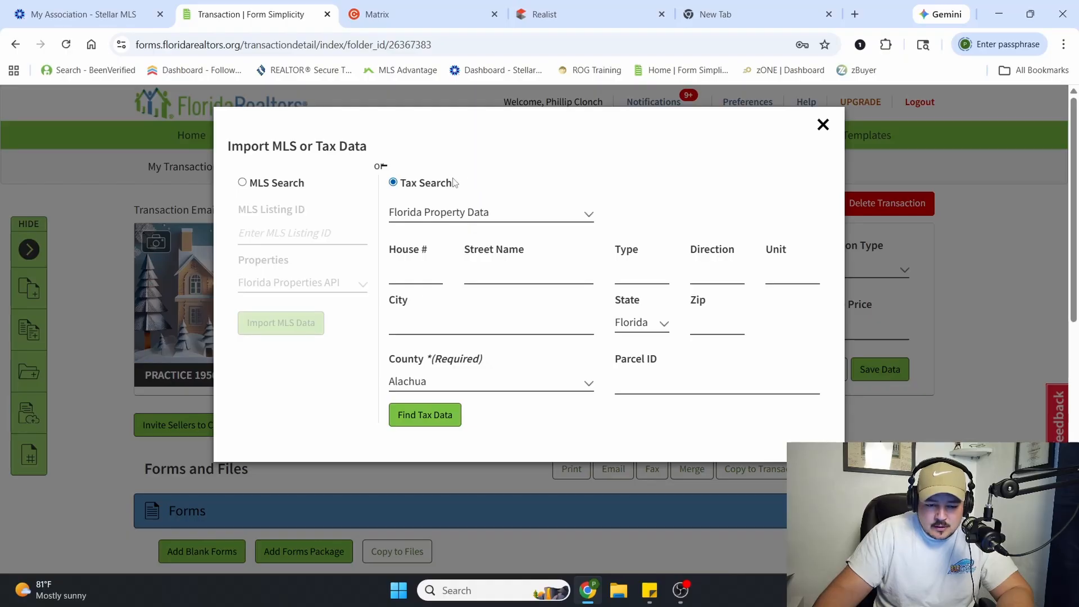
pyautogui.click(507, 218)
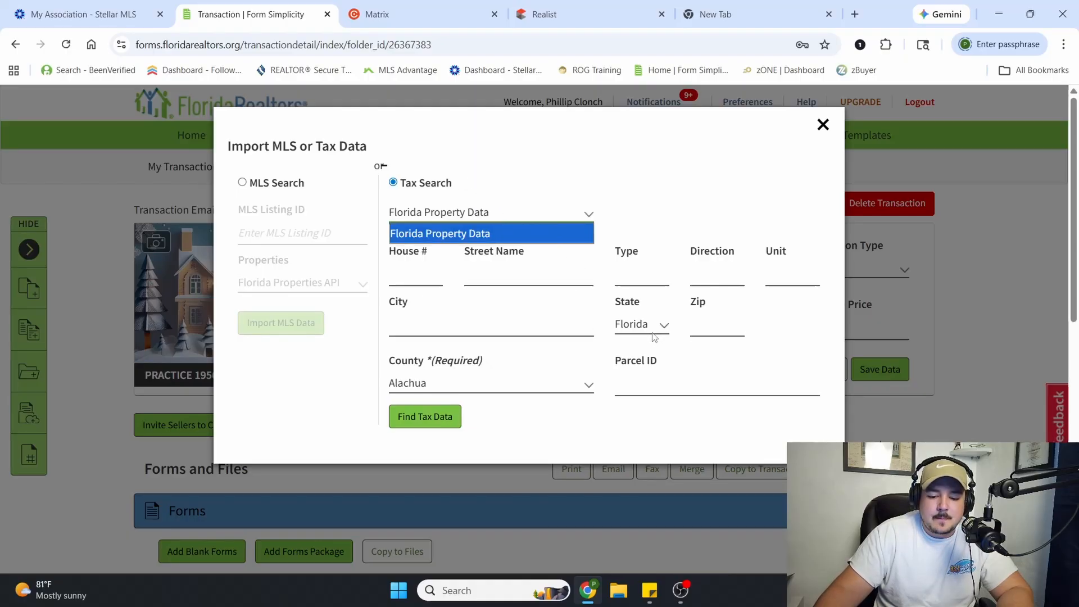
pyautogui.click(424, 266)
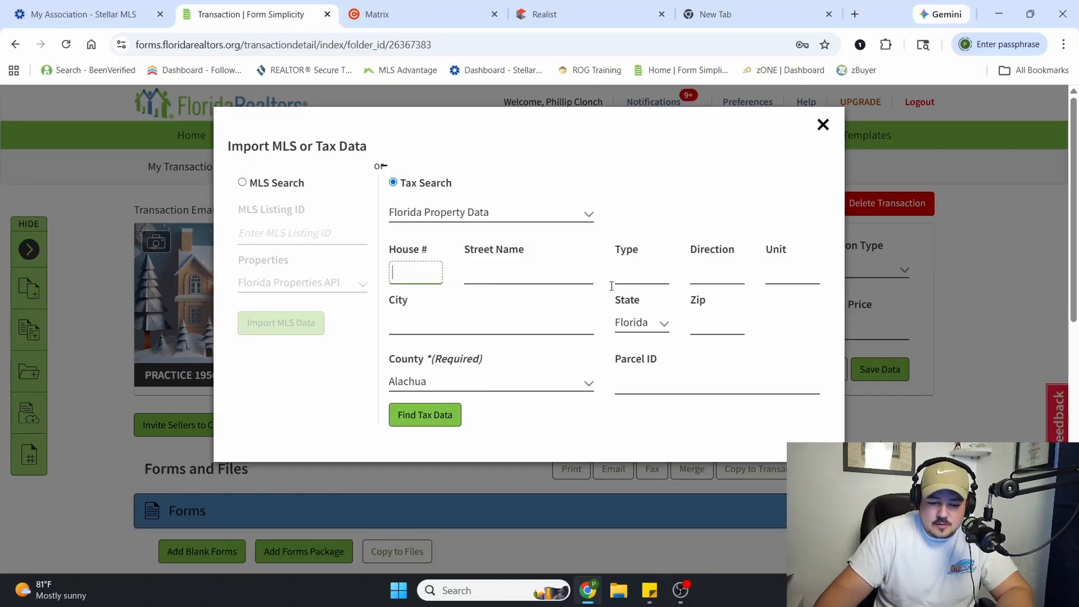
pyautogui.click(493, 397)
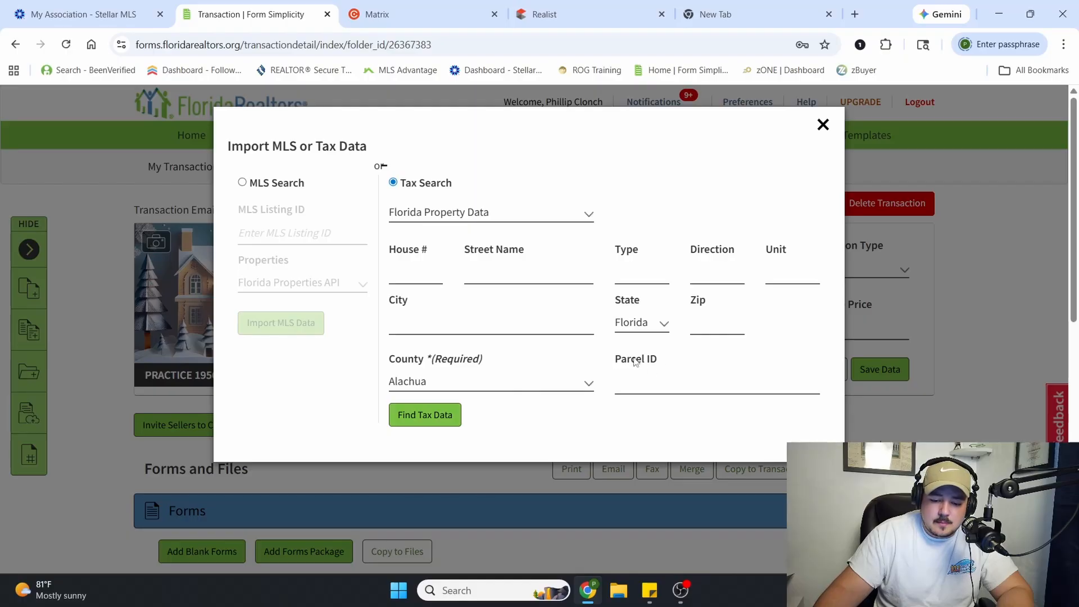
# Set the required county for the tax search to Volusia
pyautogui.click(471, 391)
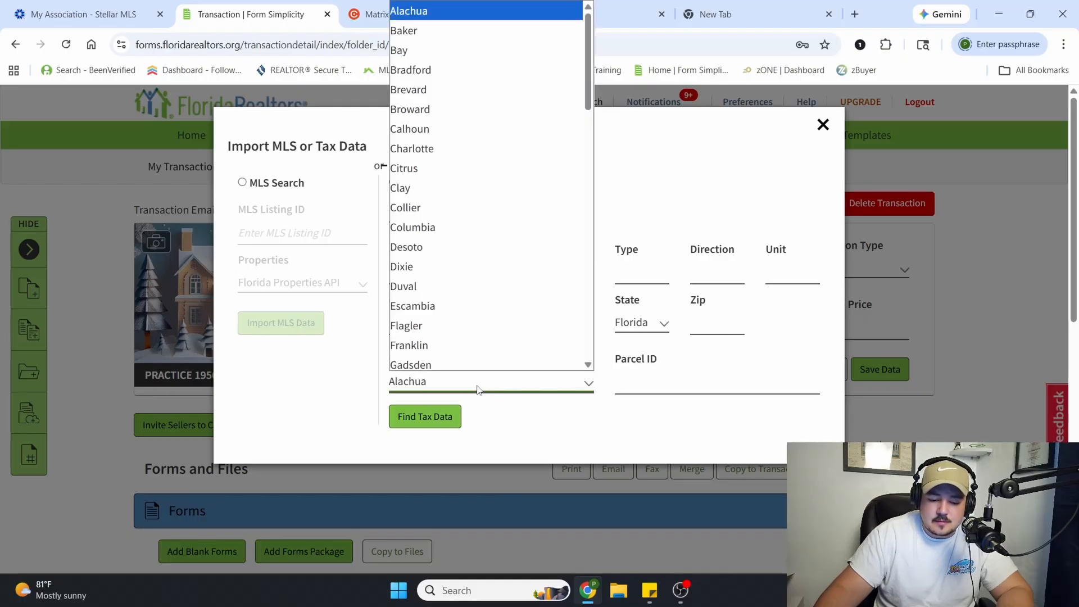
pyautogui.scroll(-15, 495, 236)
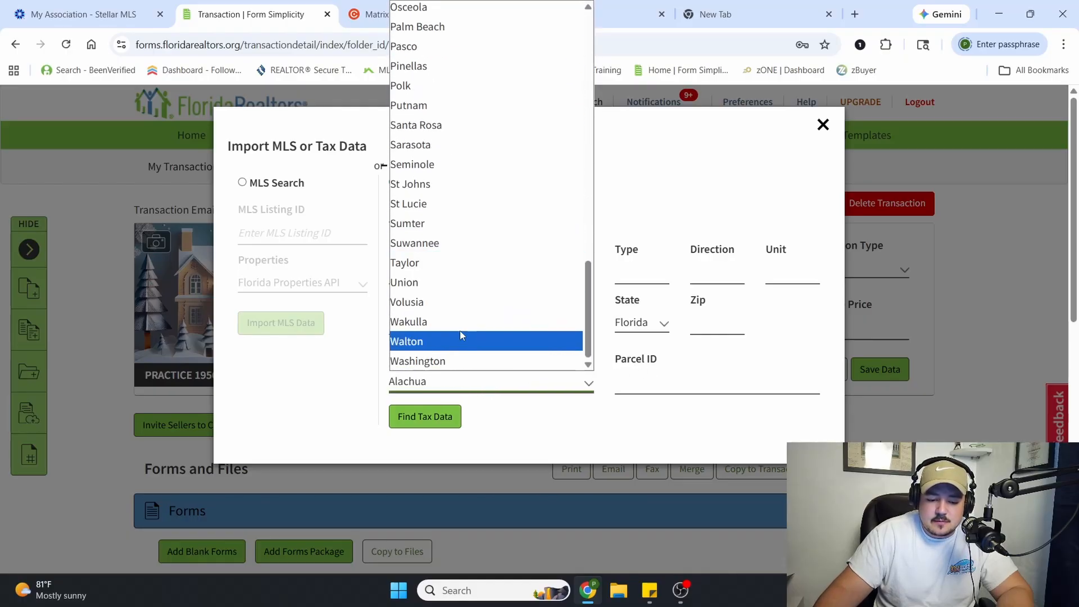
pyautogui.scroll(2, 450, 323)
pyautogui.scroll(-2, 438, 207)
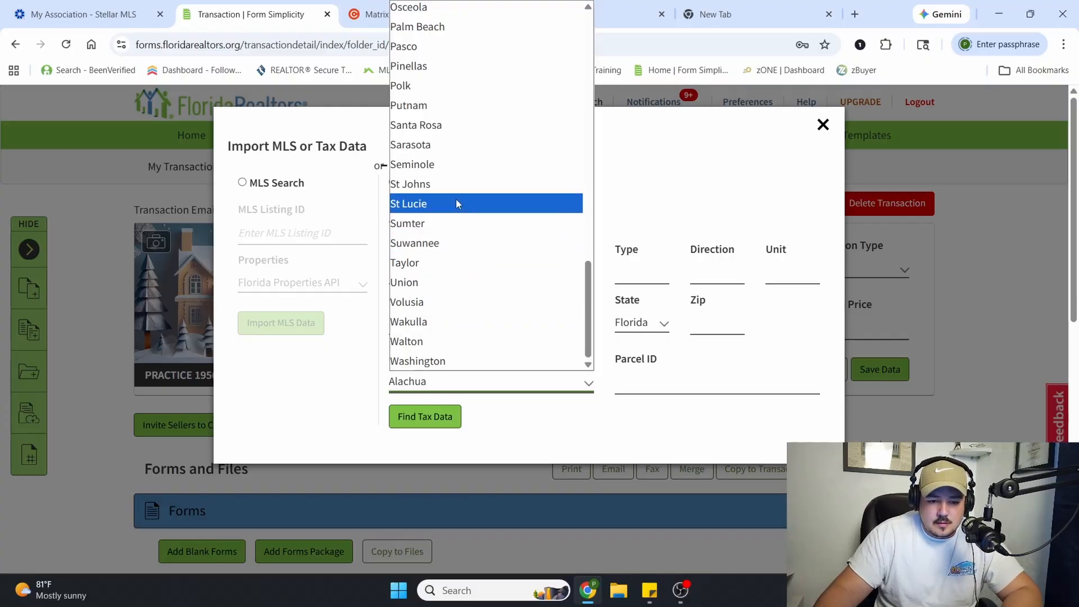
pyautogui.scroll(2, 457, 199)
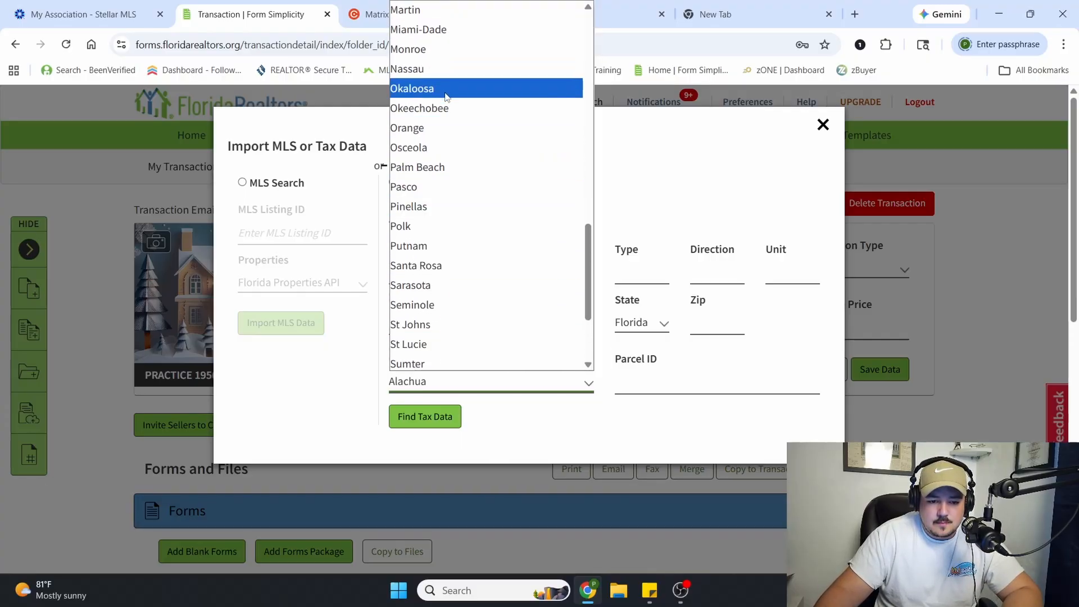
pyautogui.press('v')
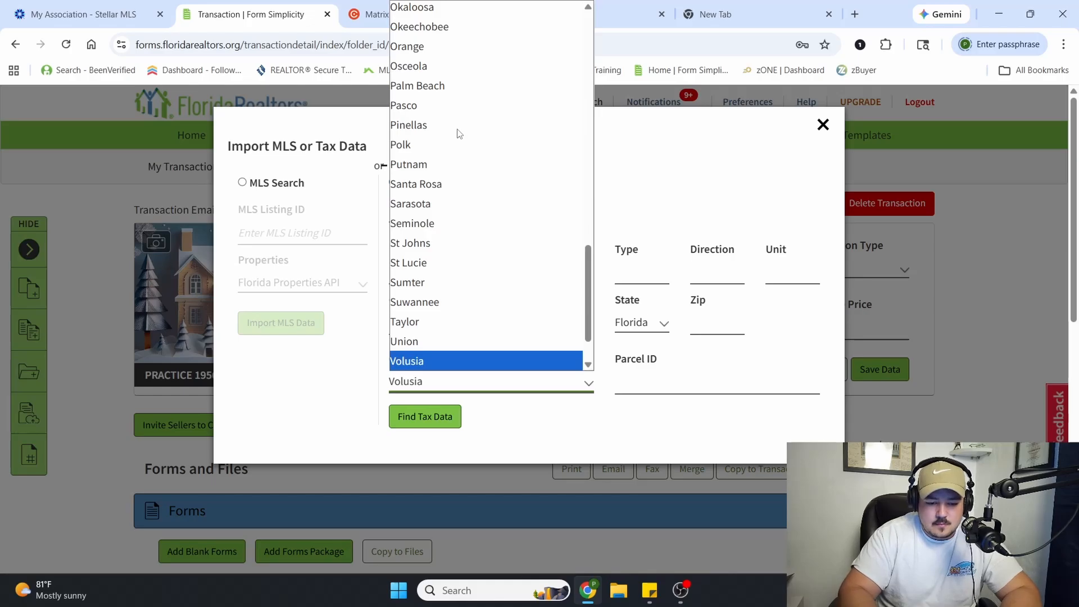
pyautogui.click(422, 361)
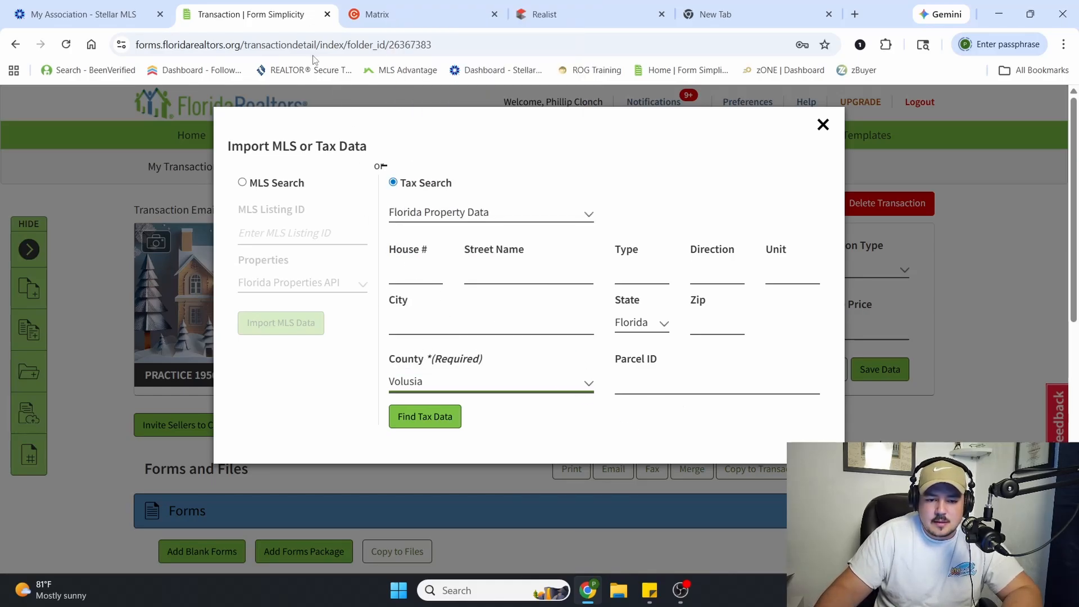
# Copy the property's APN from its Realist report and return to the tax search form in Form Simplicity
pyautogui.click(433, 14)
pyautogui.click(523, 14)
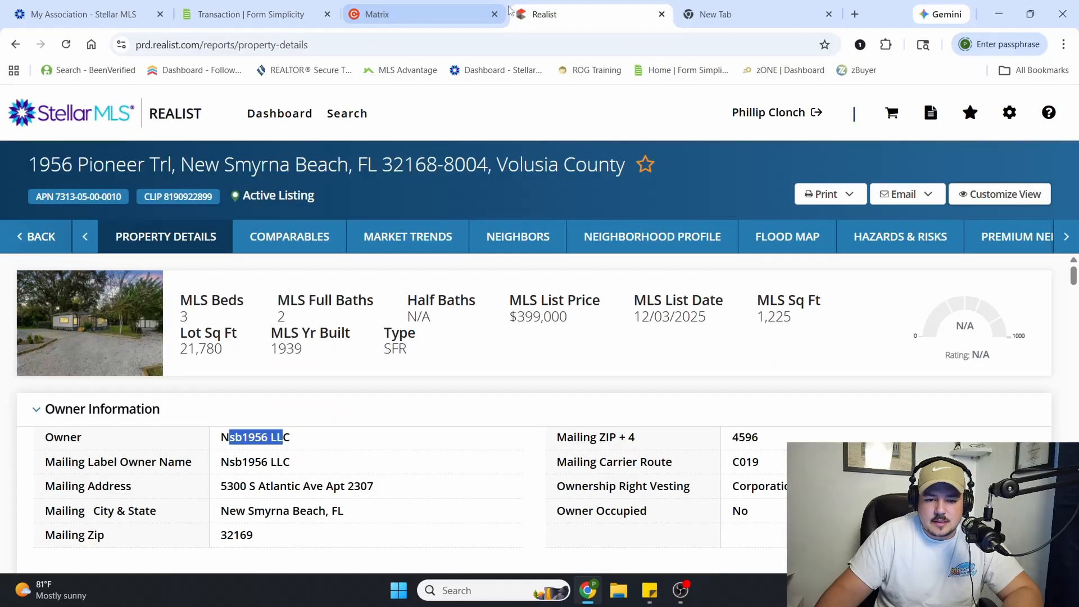
pyautogui.moveTo(120, 196); pyautogui.dragTo(55, 193)
pyautogui.hotkey('ctrl', 'c')
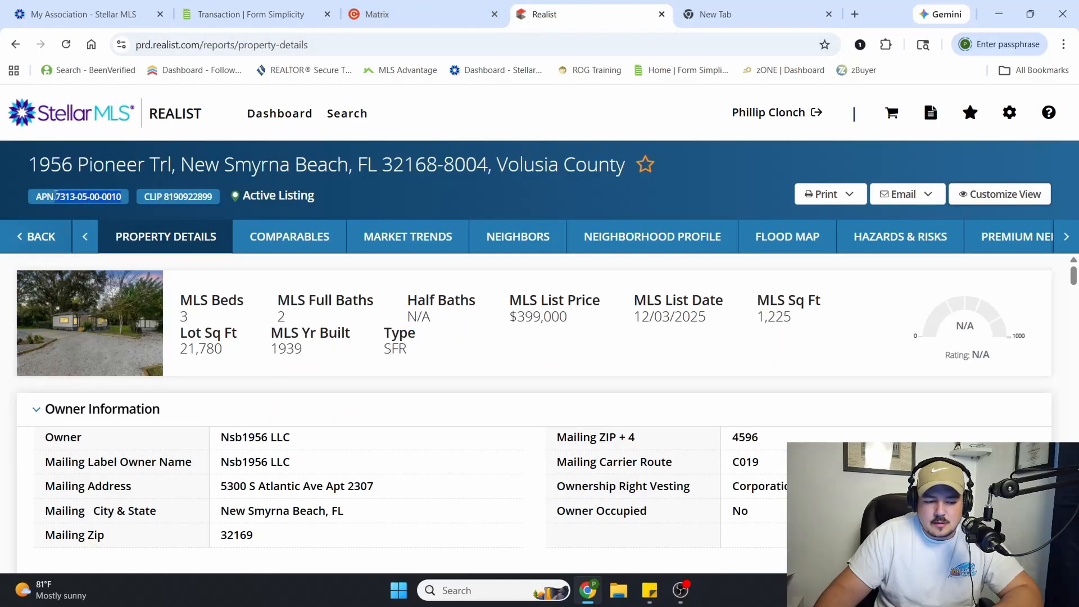
pyautogui.rightClick(95, 198)
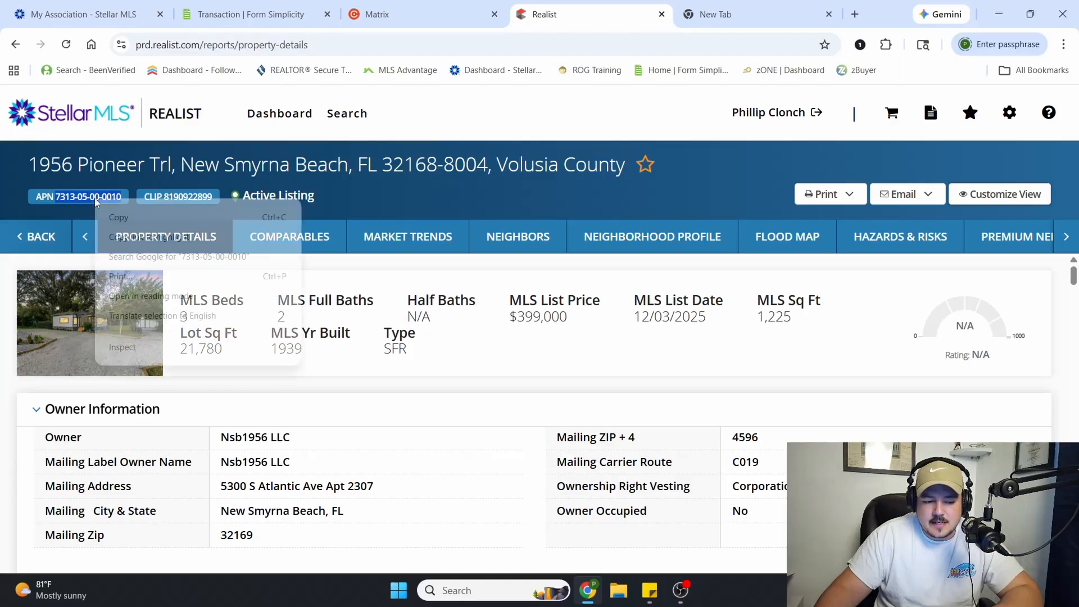
pyautogui.click(152, 224)
pyautogui.click(233, 6)
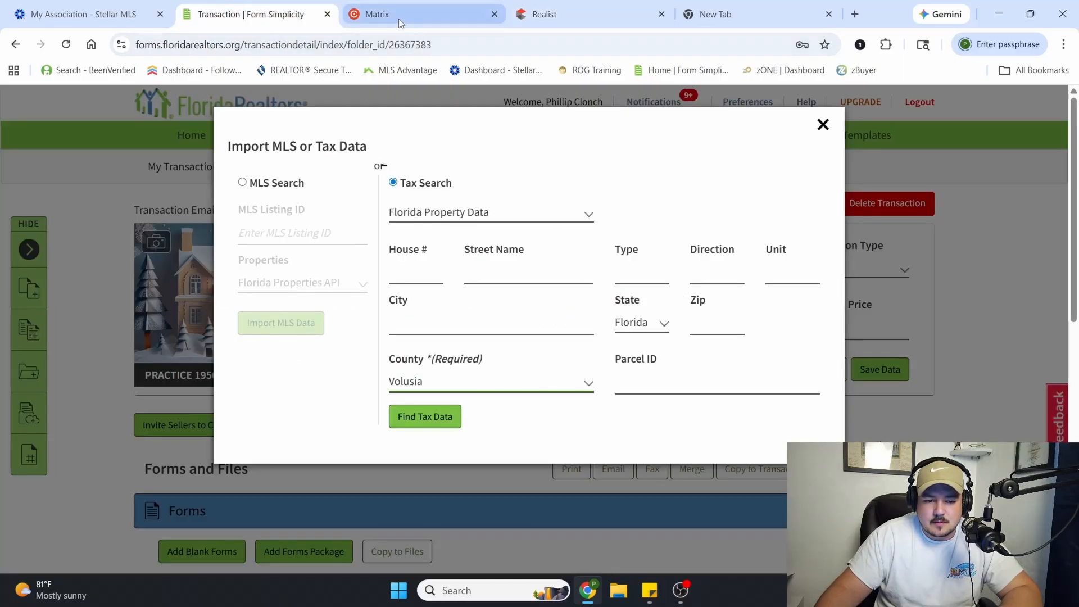
pyautogui.click(565, 14)
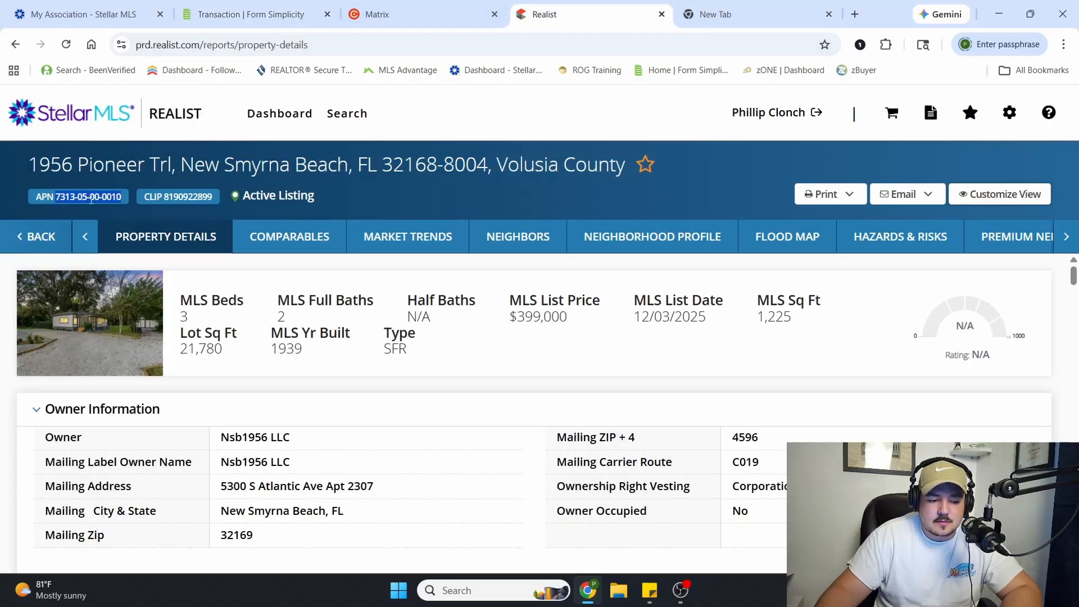
pyautogui.click(284, 17)
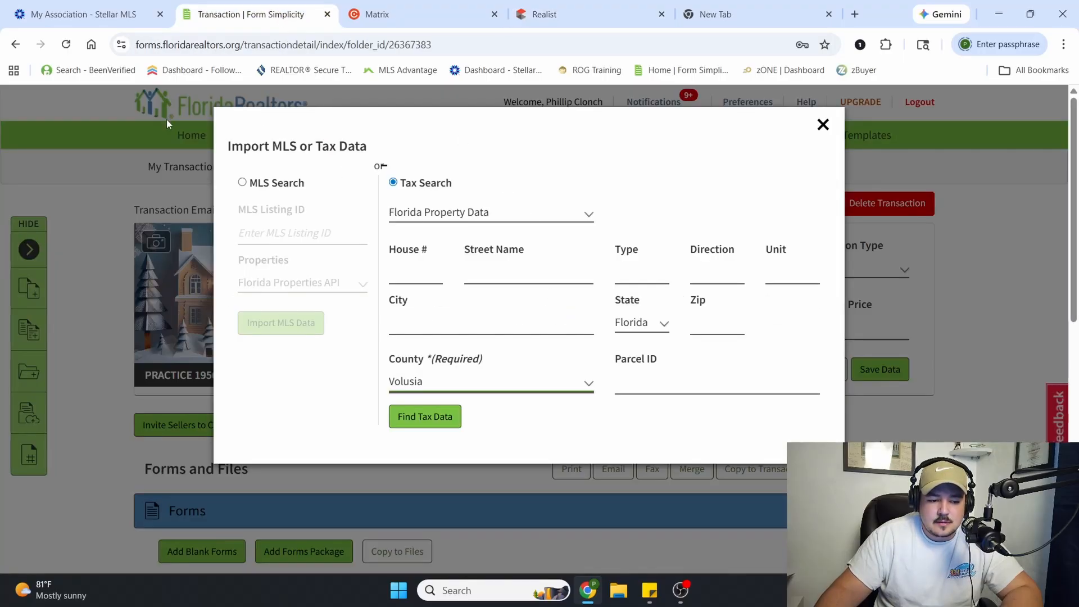
# Find the property's tax data by pasting the copied parcel ID and select the matching tax record
pyautogui.click(651, 380)
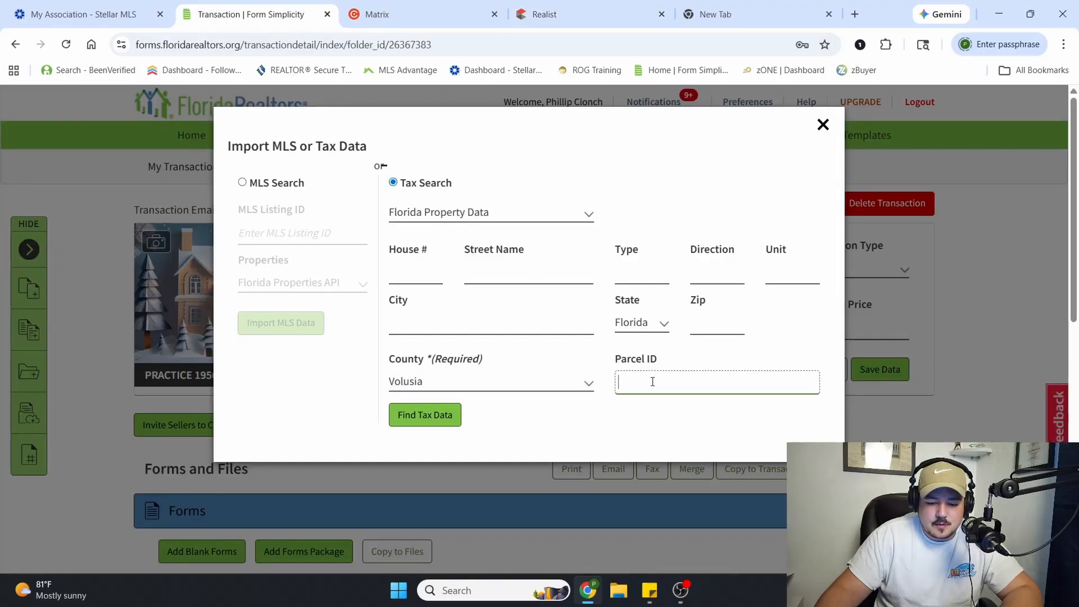
pyautogui.rightClick(651, 380)
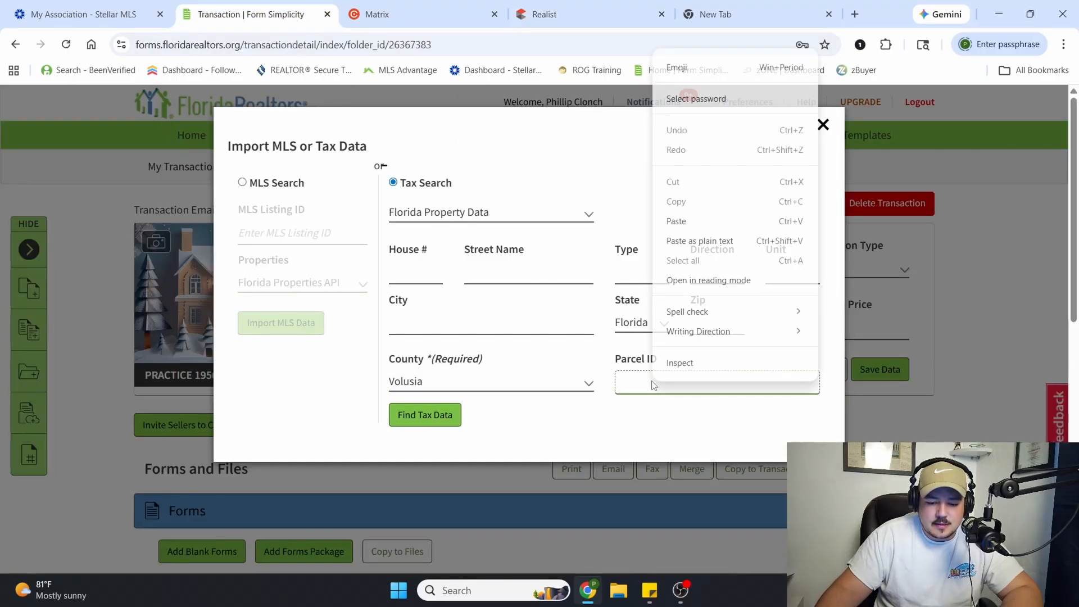
pyautogui.click(692, 222)
pyautogui.click(433, 419)
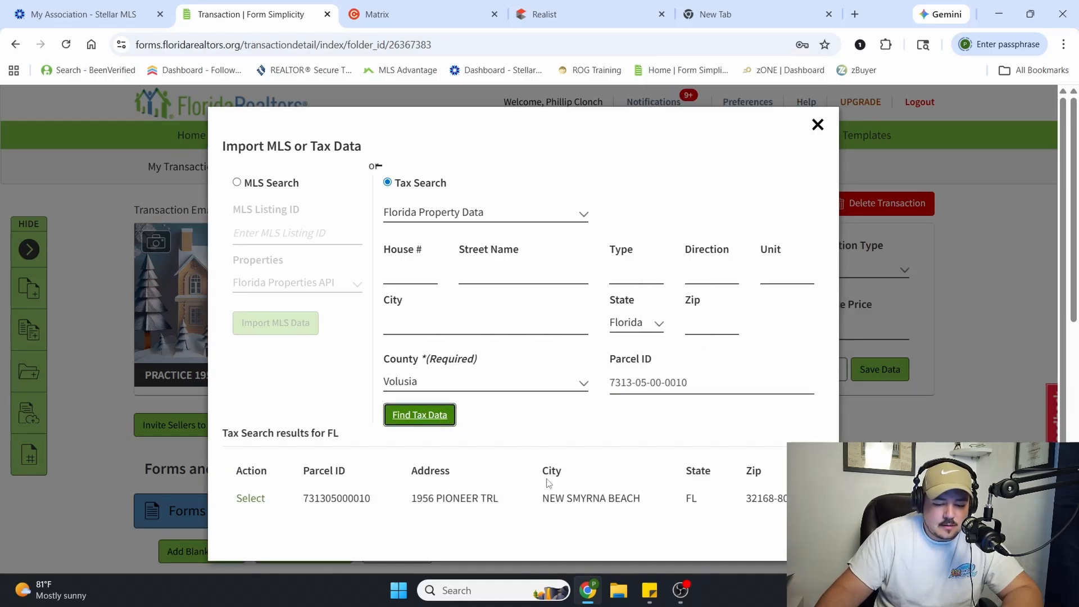
pyautogui.click(249, 500)
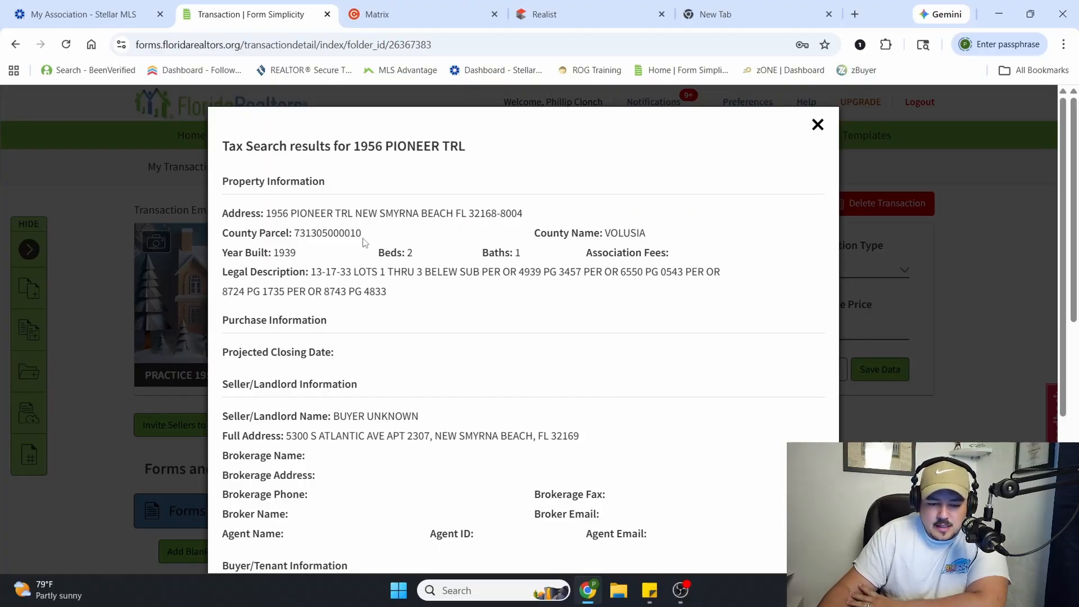
# Review the tax record and save its information to the transaction, using the TAX version of the full address
pyautogui.scroll(-4, 283, 264)
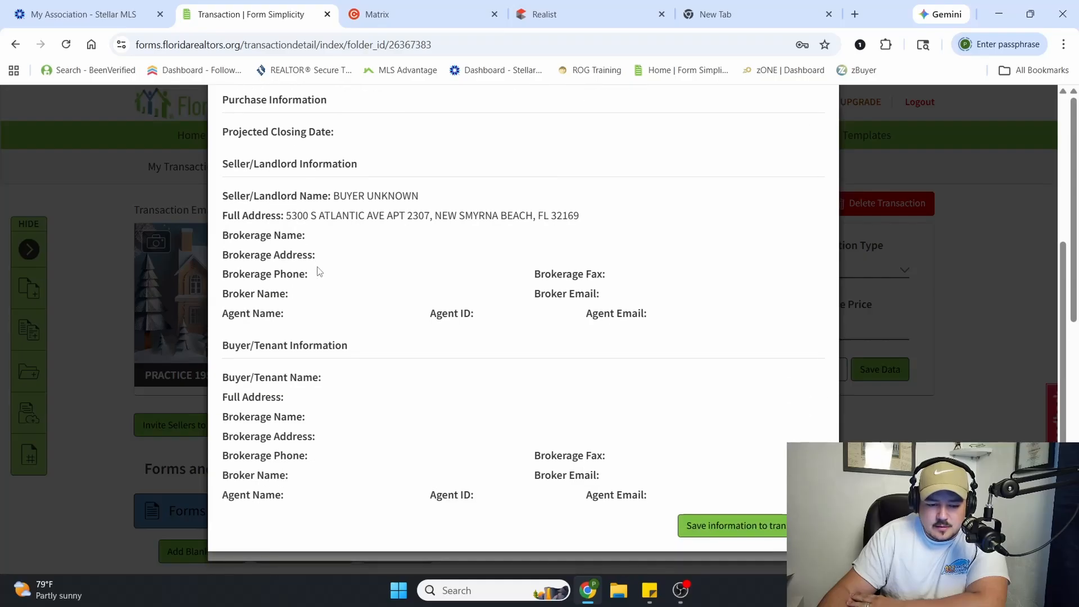
pyautogui.scroll(4, 627, 446)
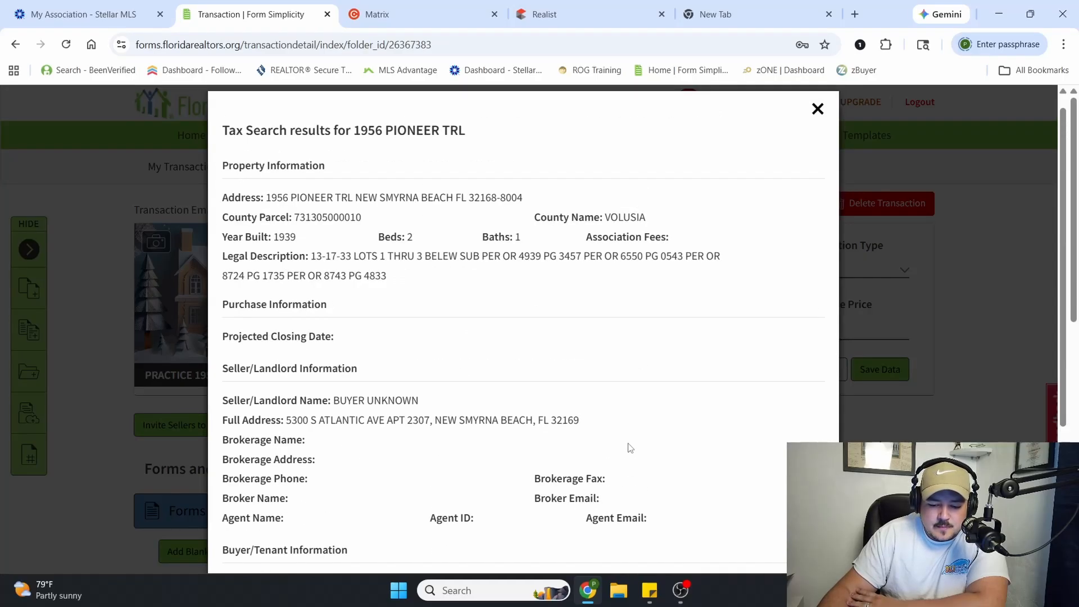
pyautogui.scroll(-4, 761, 446)
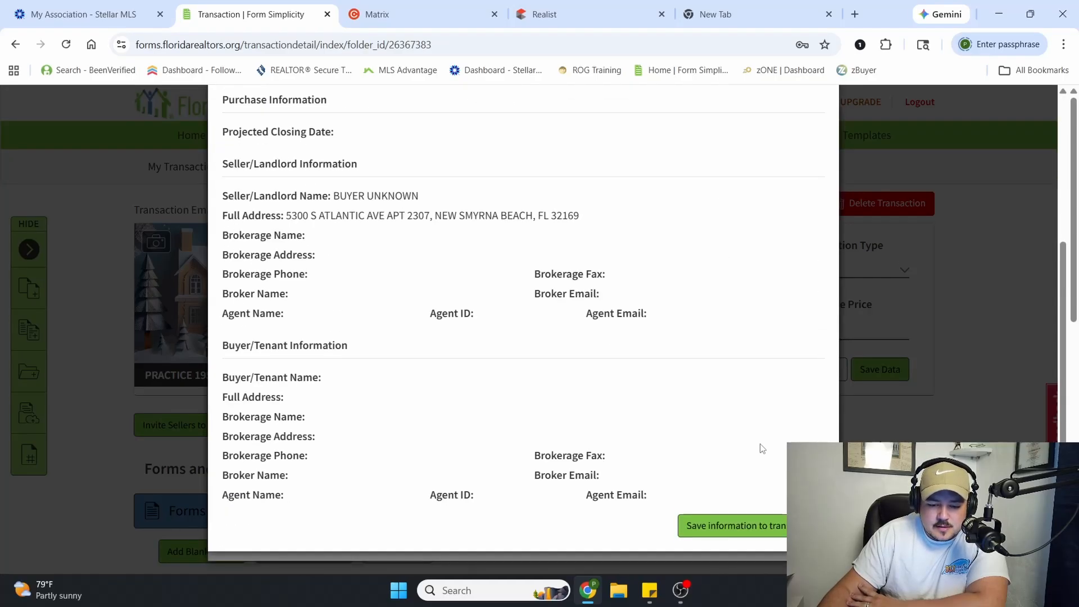
pyautogui.click(741, 532)
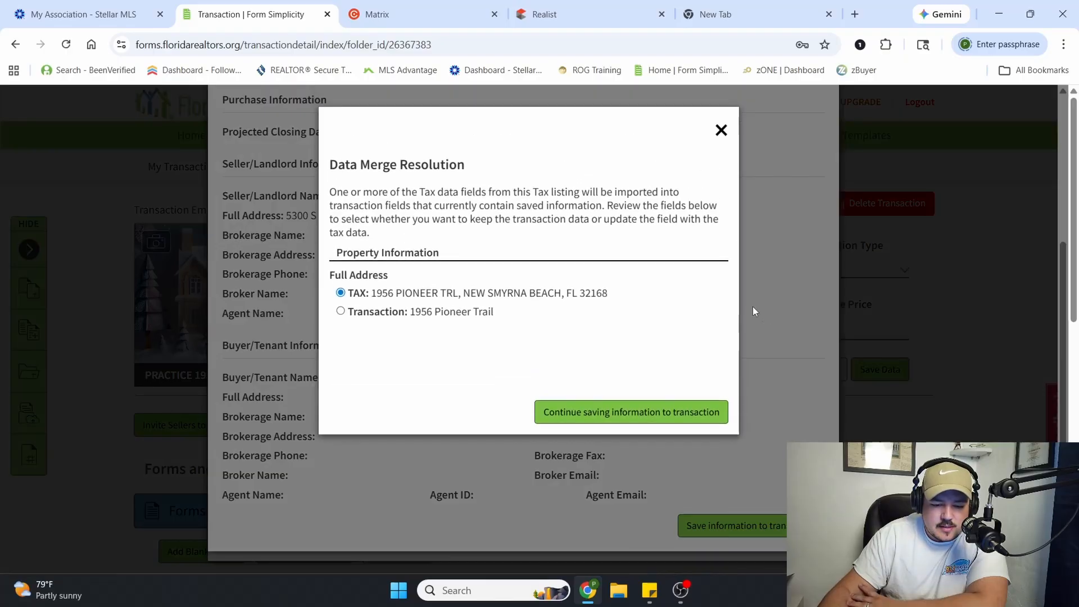
pyautogui.click(362, 294)
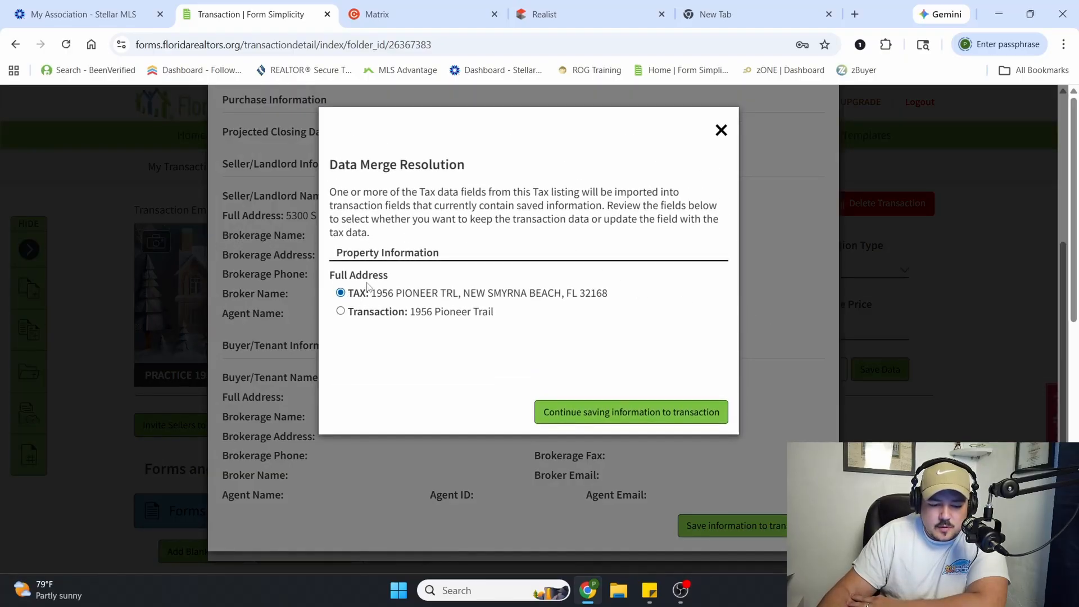
pyautogui.click(593, 414)
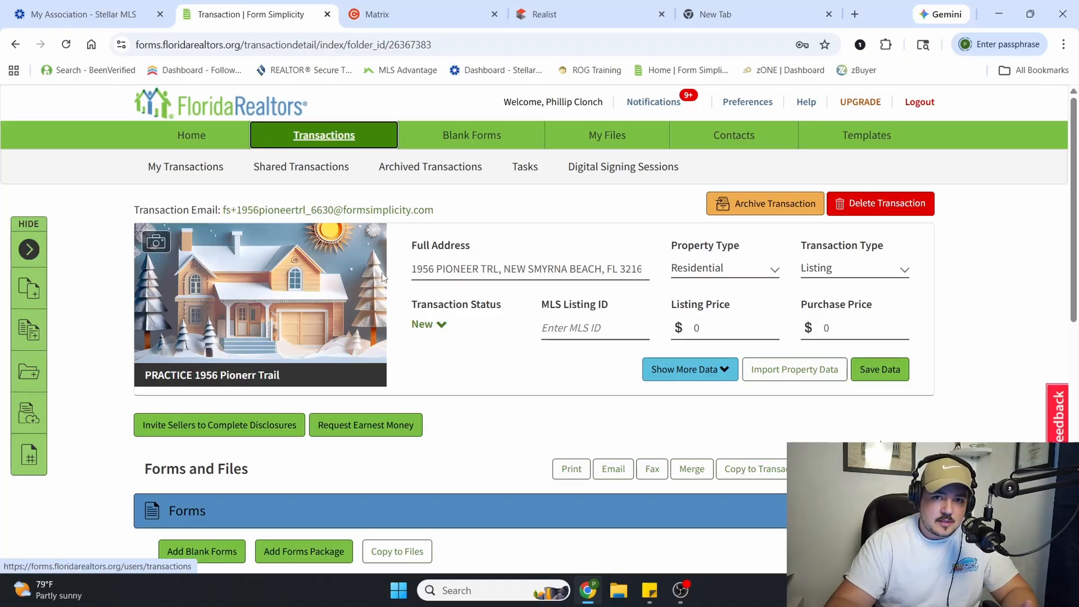
# Search the blank forms for "listing" and add Exclusive Right of Sale Listing Agreement Consent to Transition to Transaction Broker_ERS-21tn to the transaction
pyautogui.scroll(-3, 346, 345)
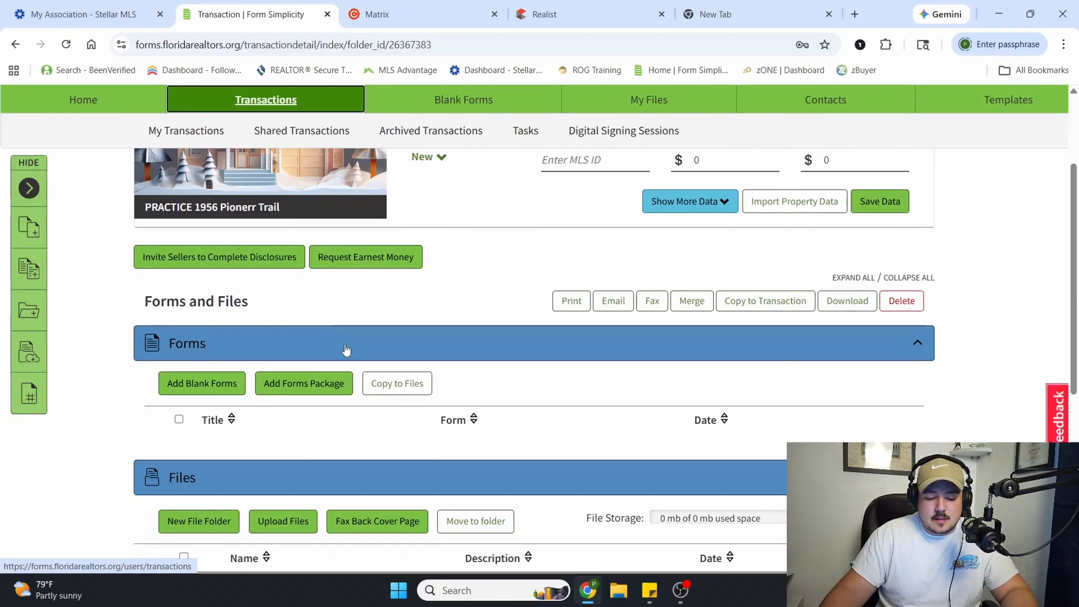
pyautogui.click(215, 384)
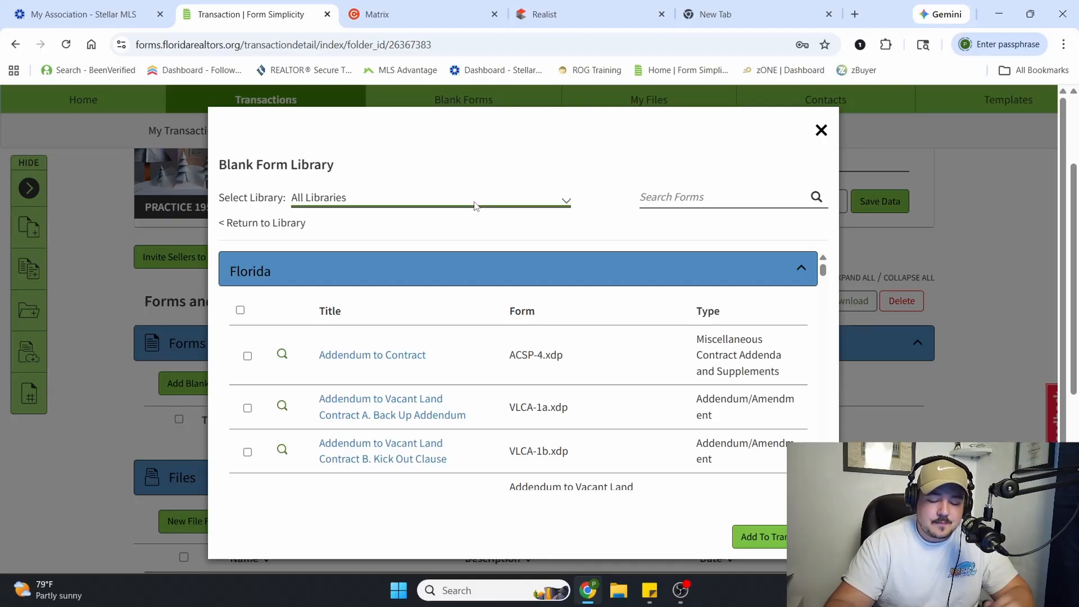
pyautogui.click(689, 200)
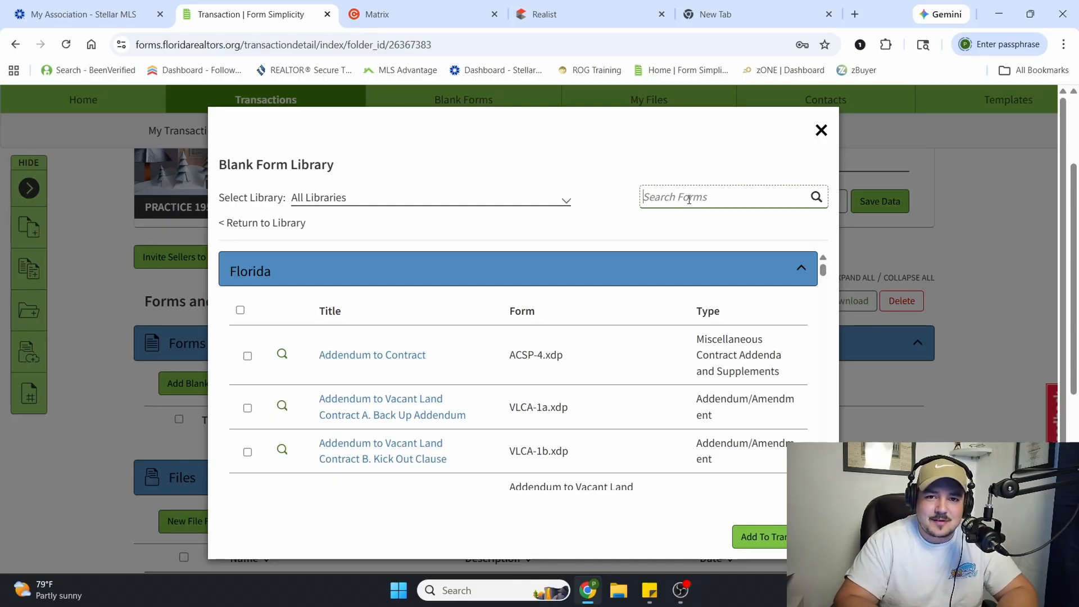
pyautogui.write('listin')
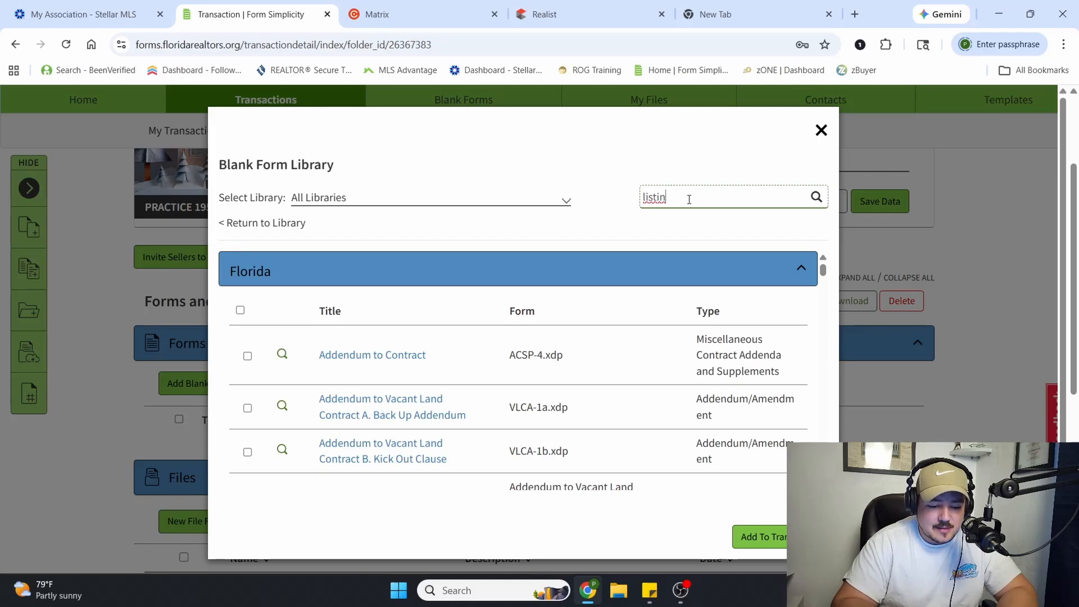
pyautogui.write('g')
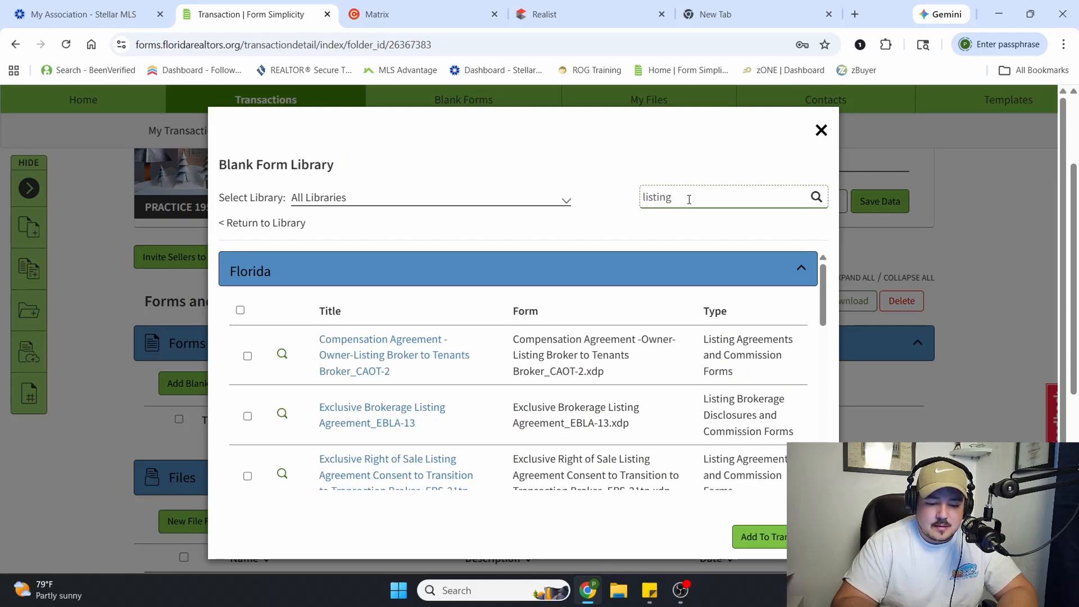
pyautogui.scroll(-3, 434, 387)
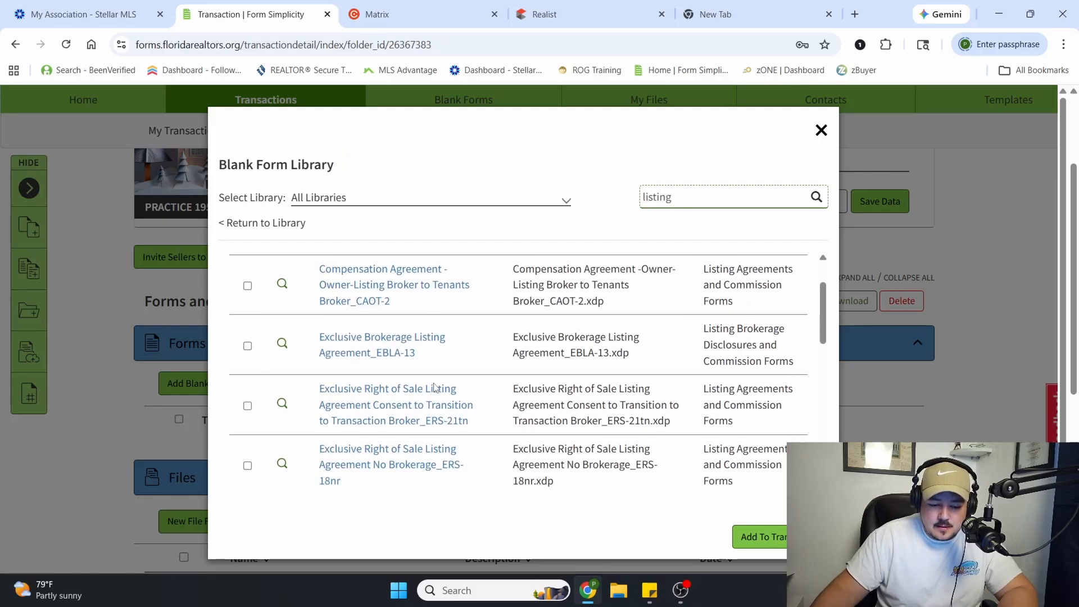
pyautogui.scroll(1, 498, 395)
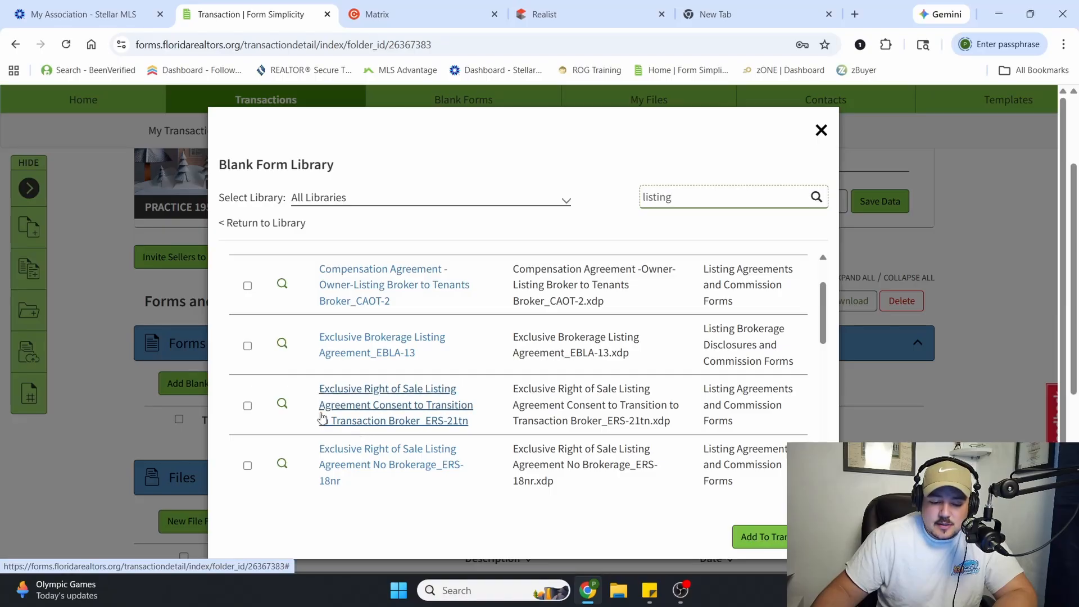
pyautogui.click(247, 406)
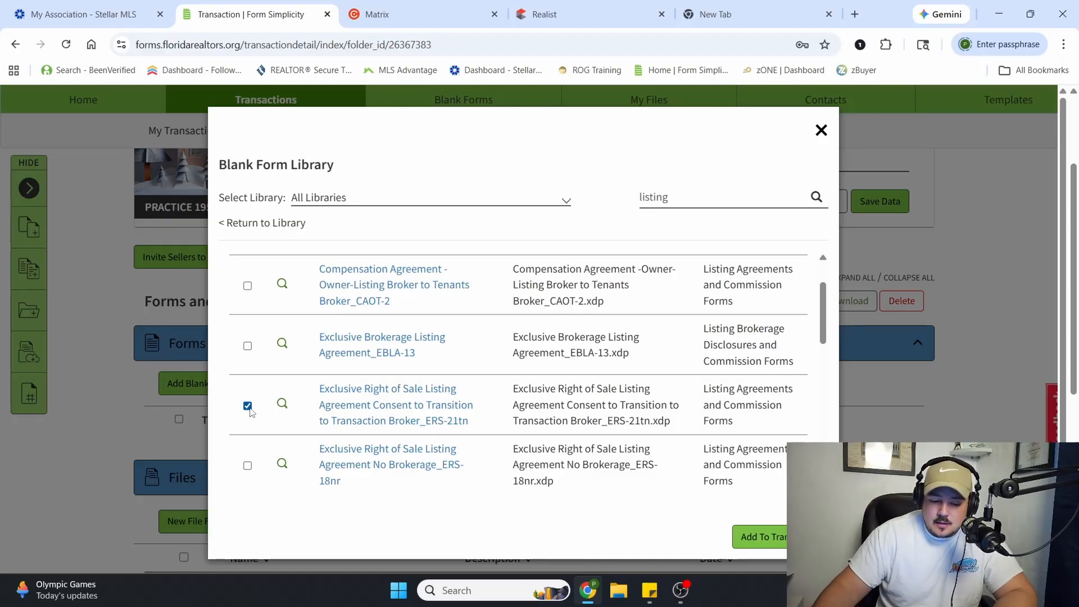
pyautogui.click(773, 542)
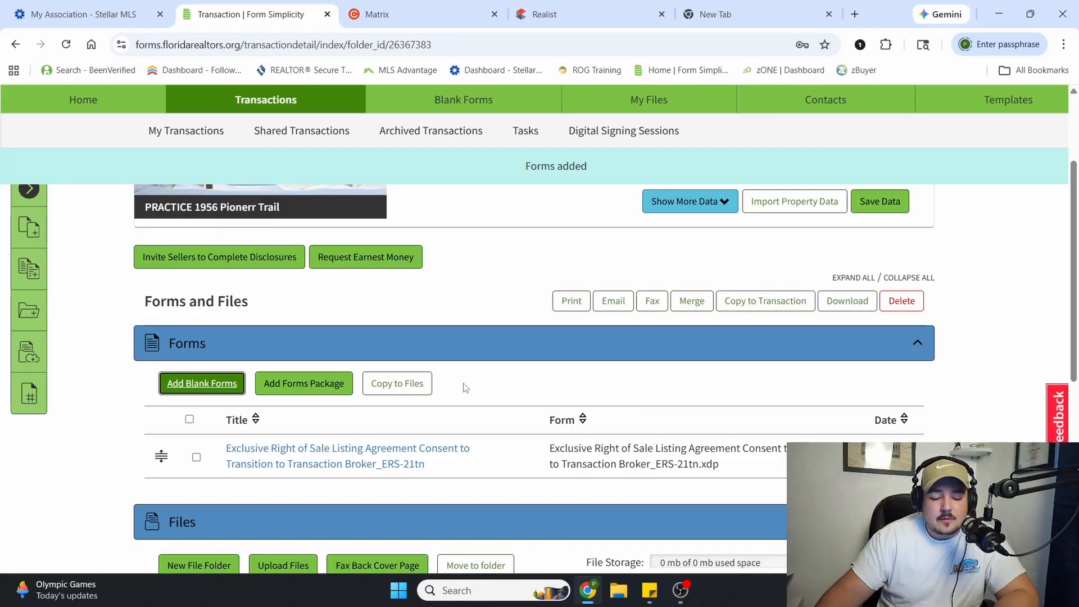
# Search the blank forms for "mls" and add the Residential Data Entry Form to the transaction
pyautogui.click(219, 393)
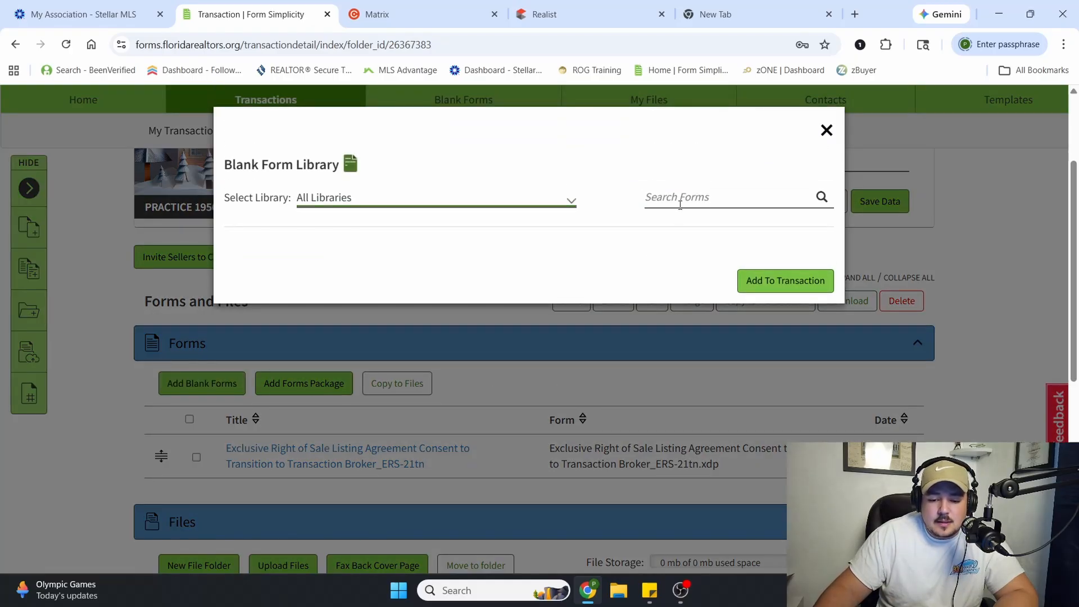
pyautogui.click(680, 204)
pyautogui.write('ml')
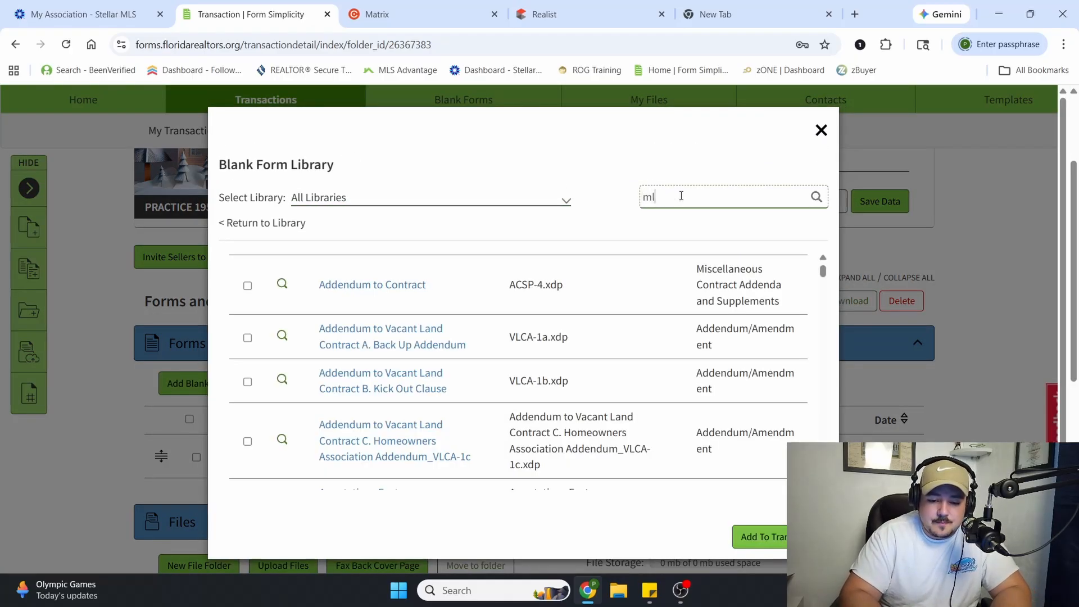
pyautogui.write('s')
pyautogui.press('Return')
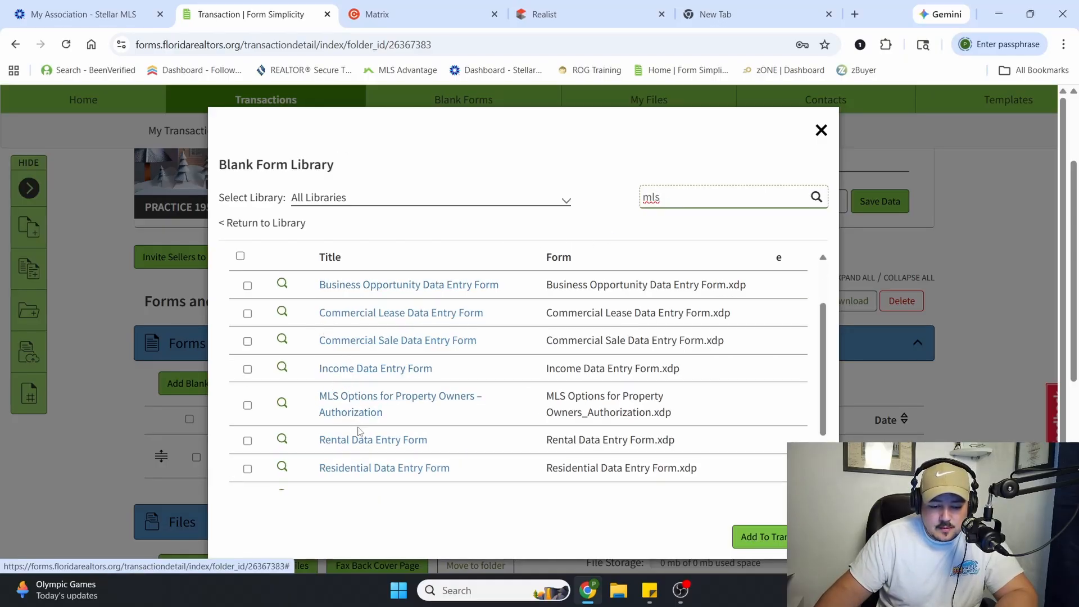
pyautogui.click(248, 468)
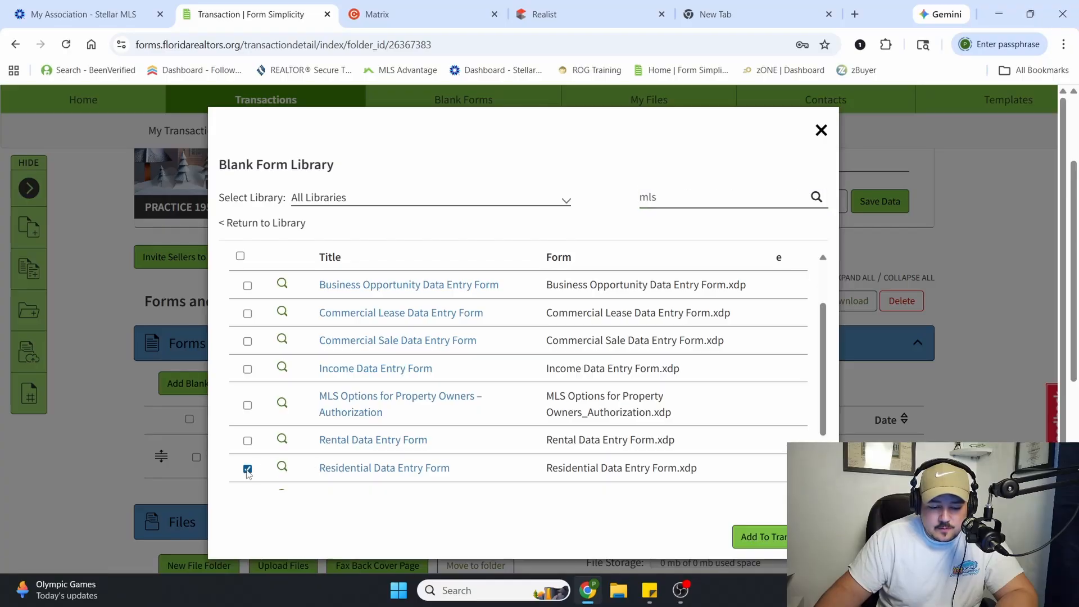
pyautogui.click(758, 536)
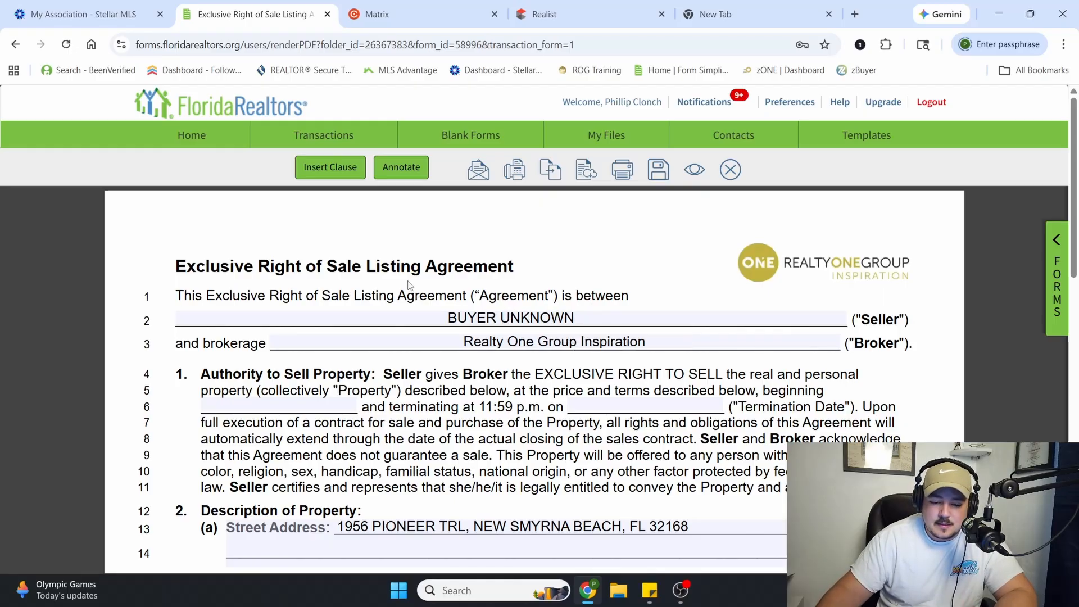
# Replace the Seller entry in the listing agreement with the owner name Nsb1956 LLC copied from the property's Realist report
pyautogui.tripleClick(499, 319)
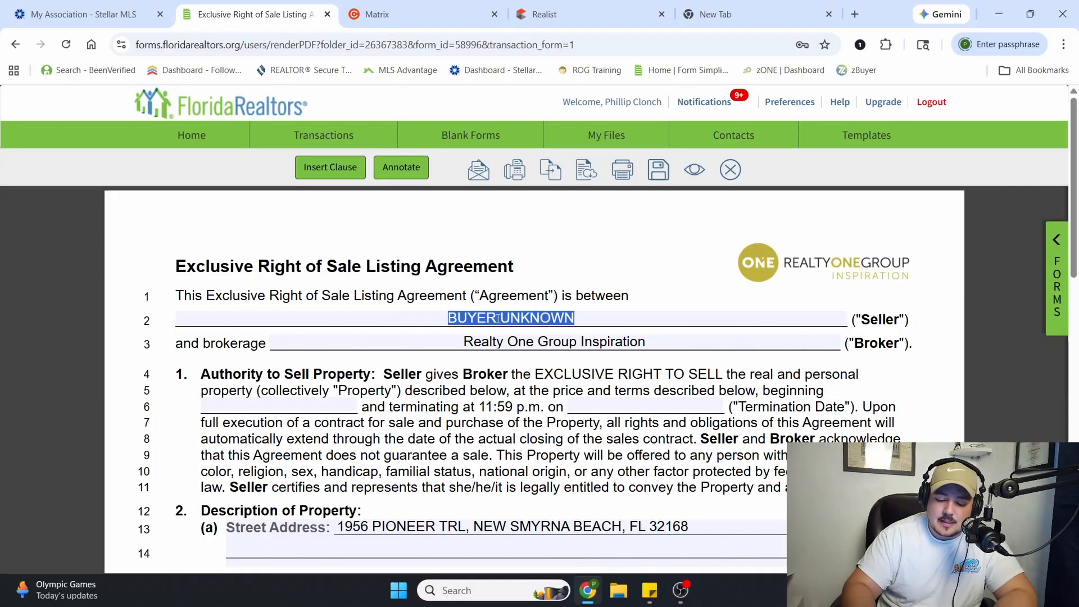
pyautogui.press('BackSpace')
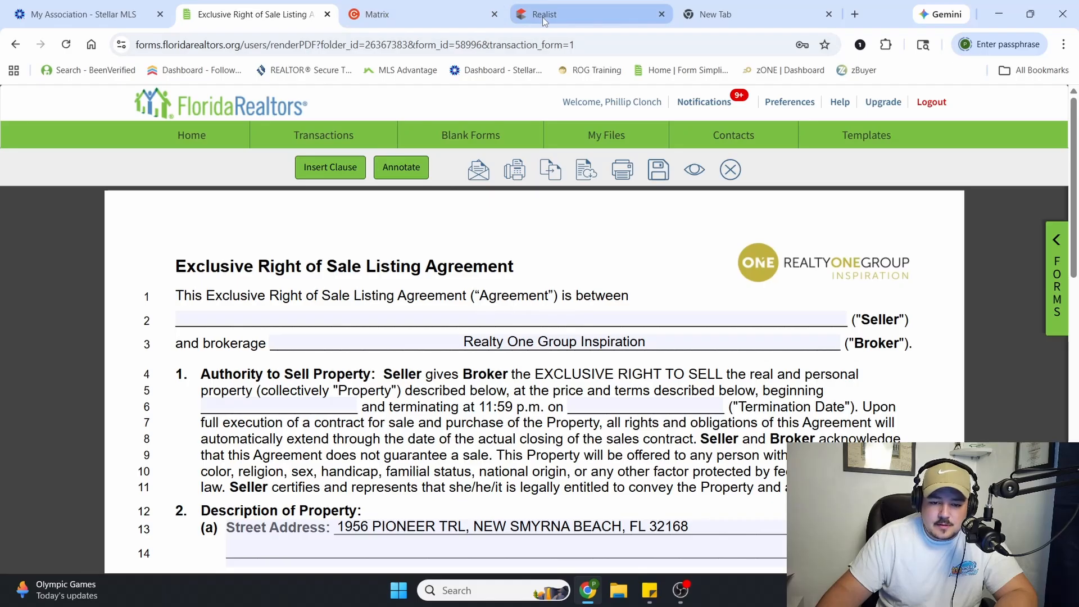
pyautogui.click(583, 17)
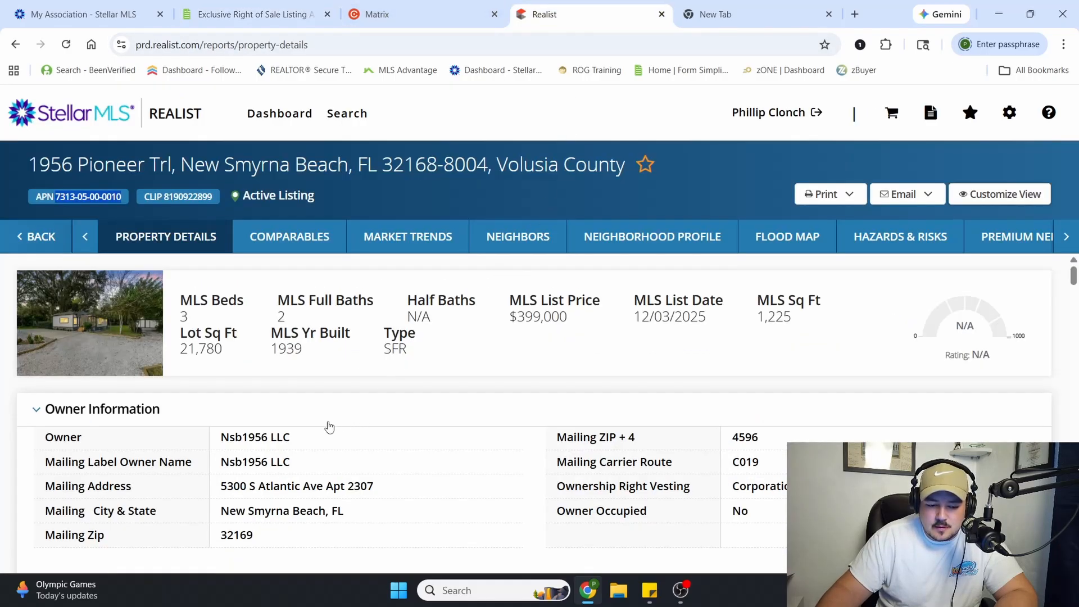
pyautogui.moveTo(293, 438); pyautogui.dragTo(223, 438)
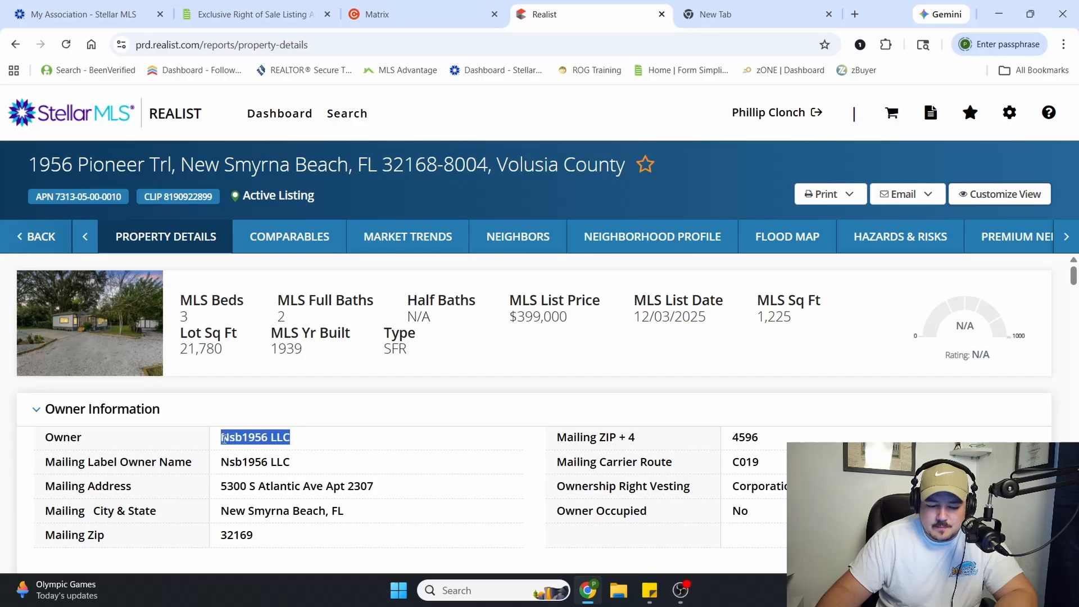
pyautogui.rightClick(255, 442)
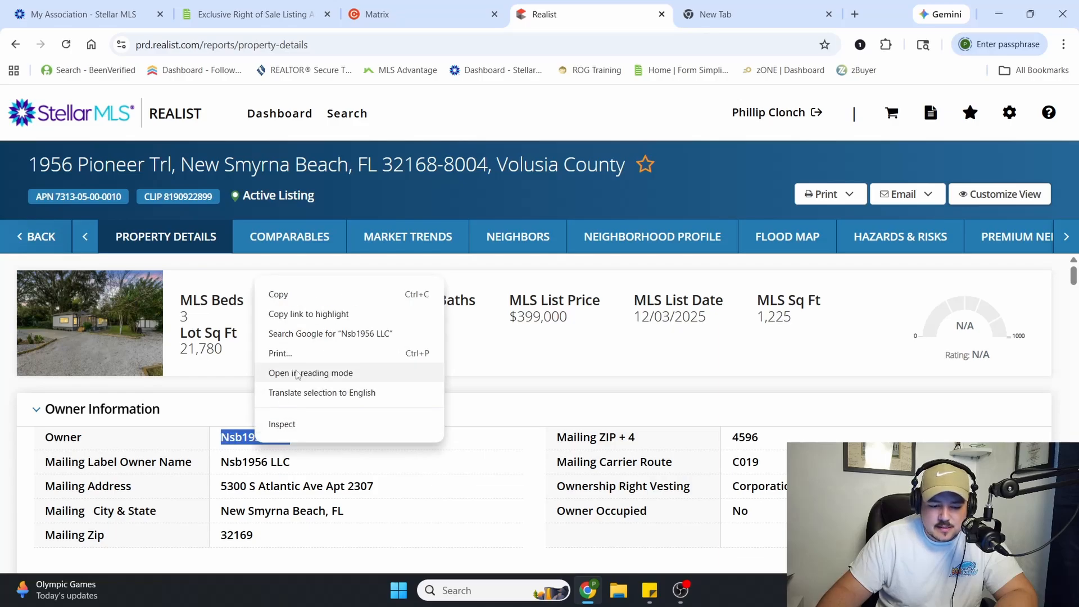
pyautogui.click(306, 295)
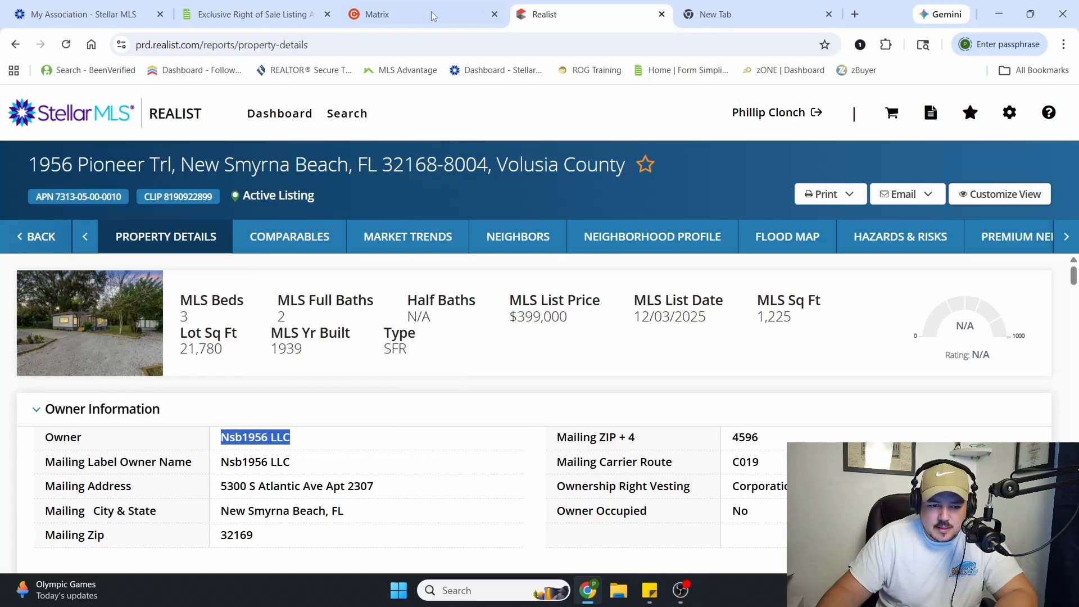
pyautogui.click(256, 6)
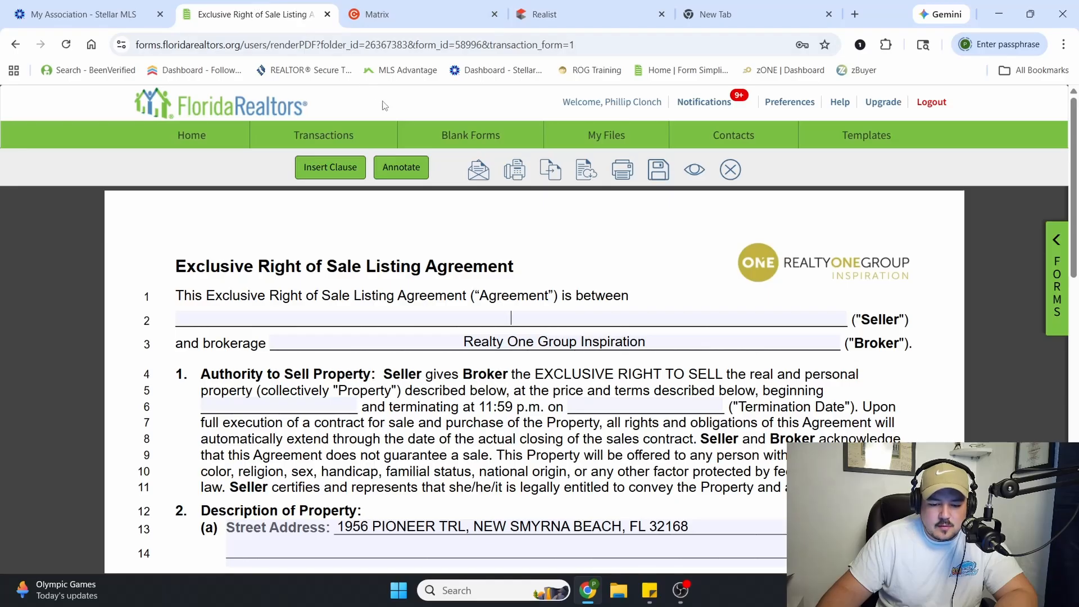
pyautogui.click(556, 316)
pyautogui.rightClick(556, 316)
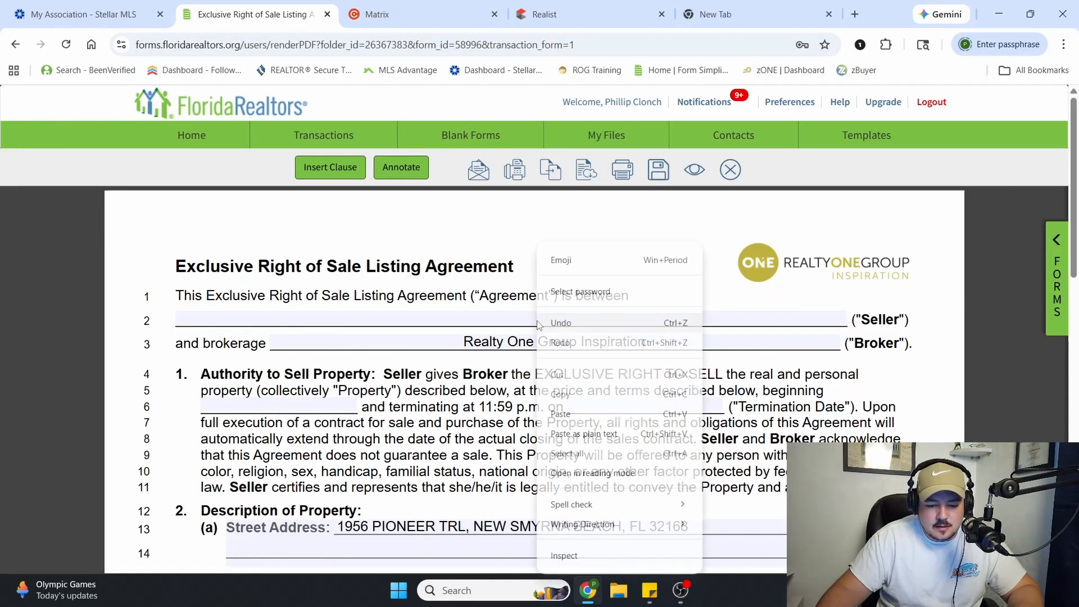
pyautogui.click(570, 413)
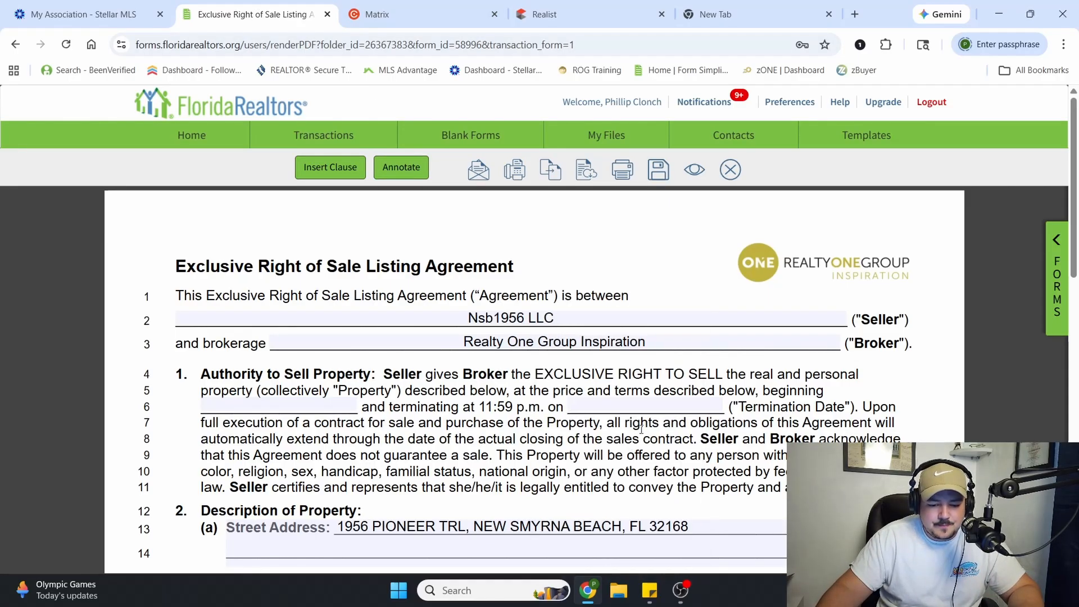
pyautogui.doubleClick(886, 322)
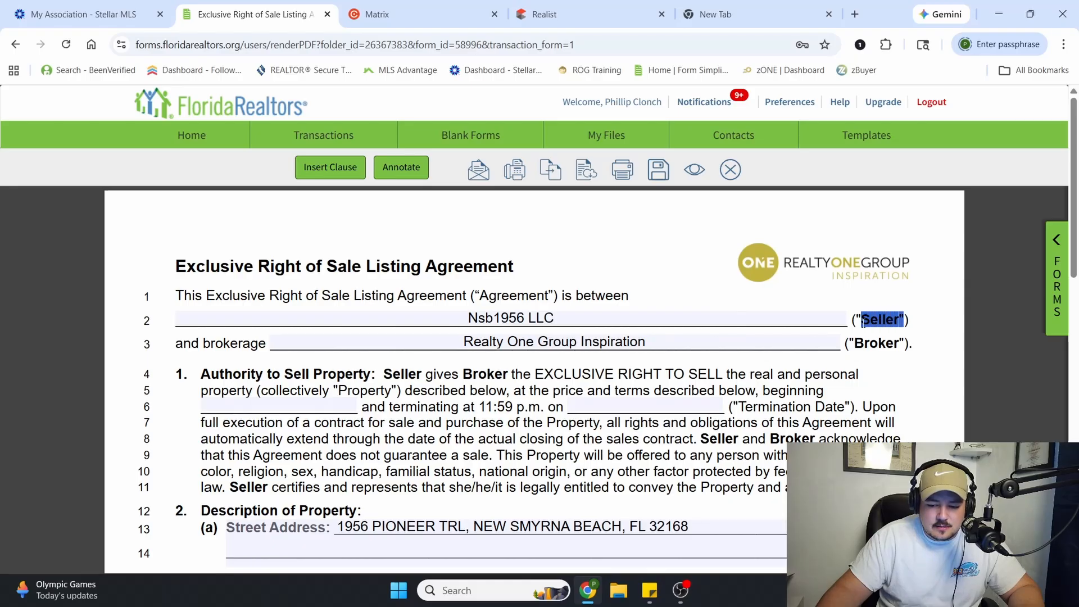
pyautogui.moveTo(239, 344); pyautogui.dragTo(267, 344)
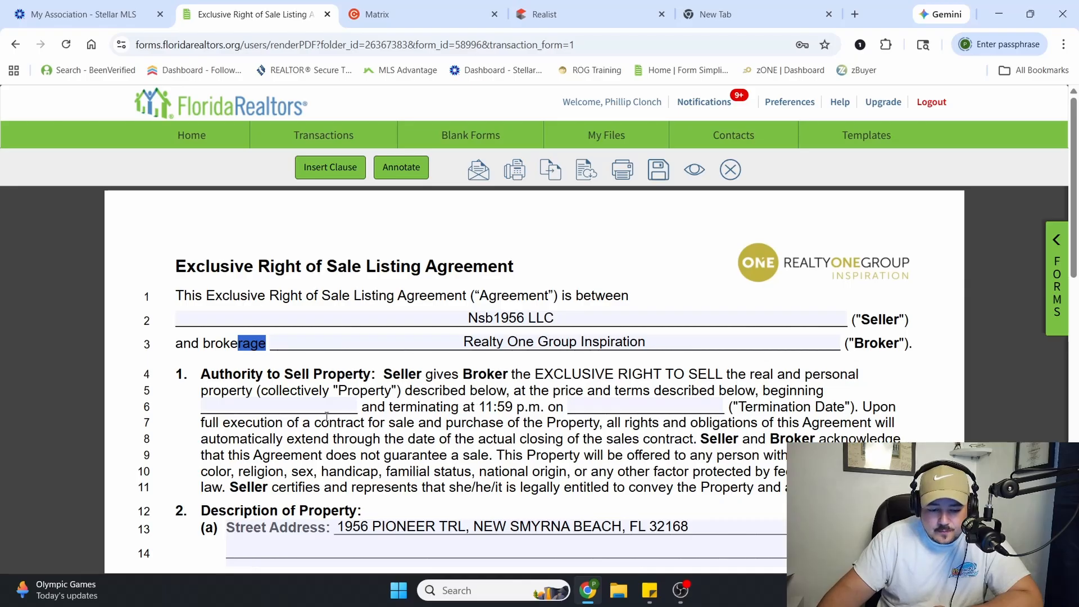
# Set the listing agreement's beginning date to February 19, 2026 and its termination date to November 27, 2026
pyautogui.click(259, 408)
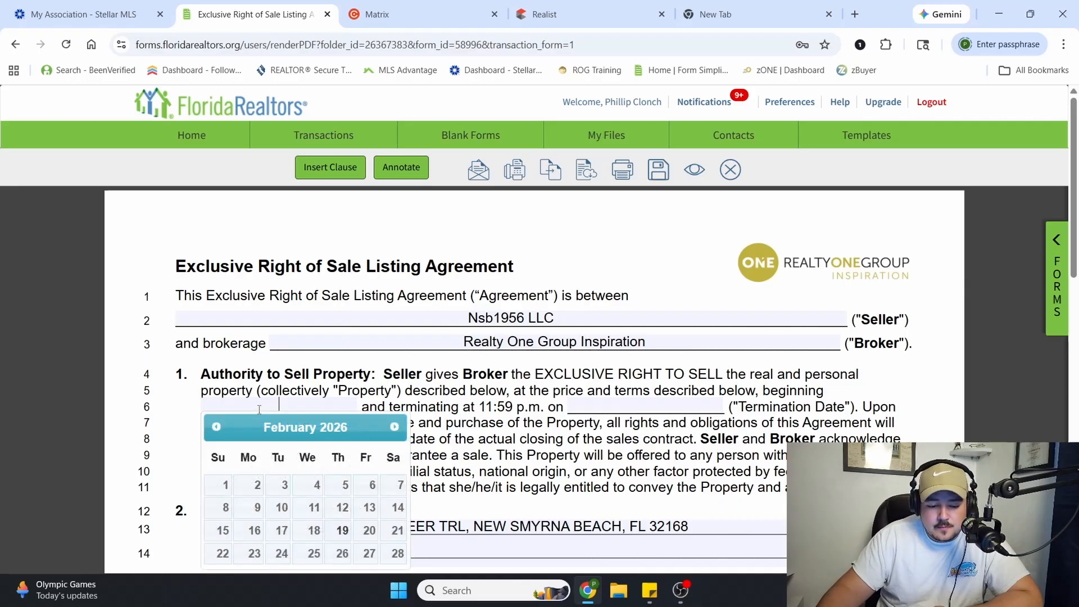
pyautogui.click(344, 530)
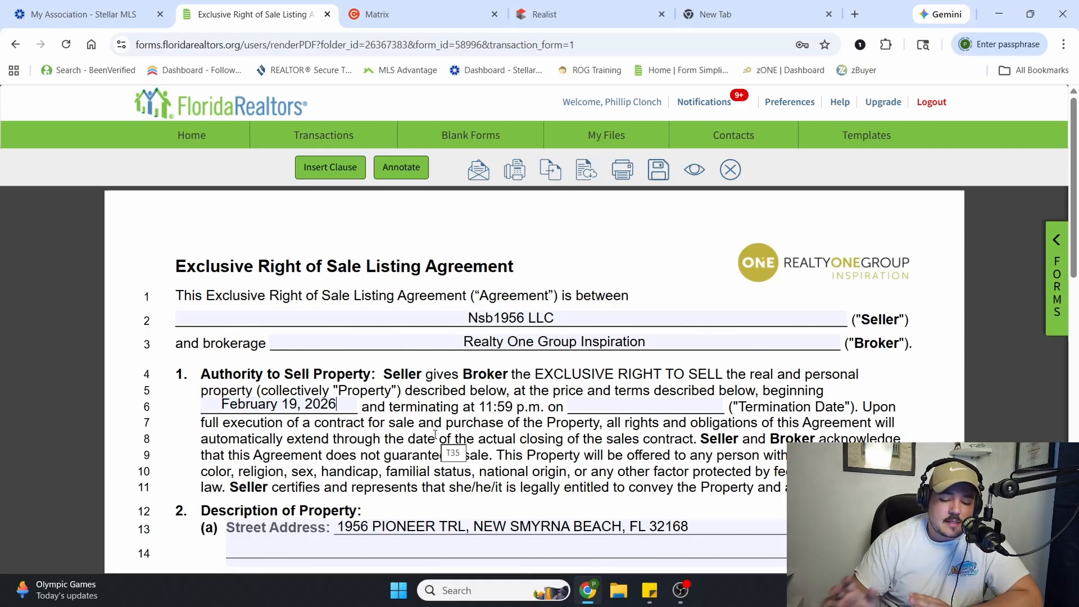
pyautogui.click(618, 409)
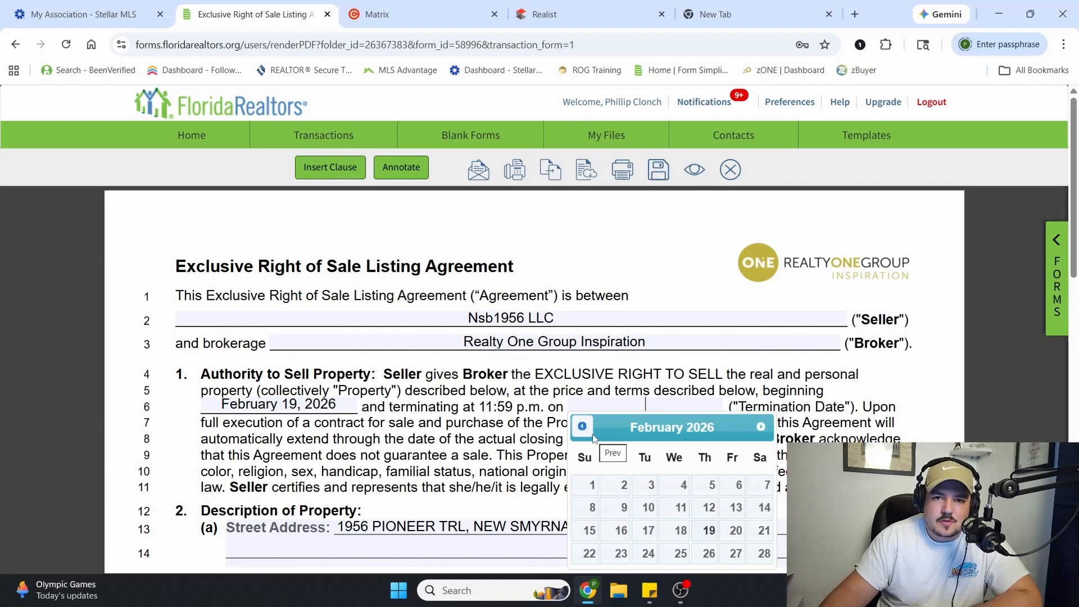
pyautogui.click(761, 429)
pyautogui.click(762, 428)
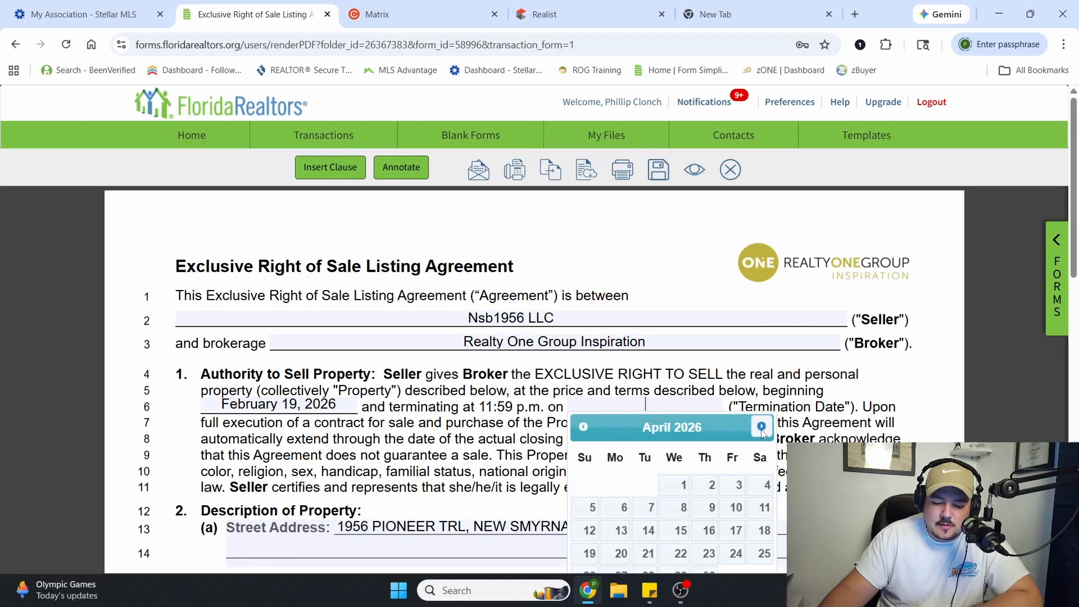
pyautogui.click(761, 428)
pyautogui.click(761, 429)
pyautogui.click(761, 428)
pyautogui.click(761, 428)
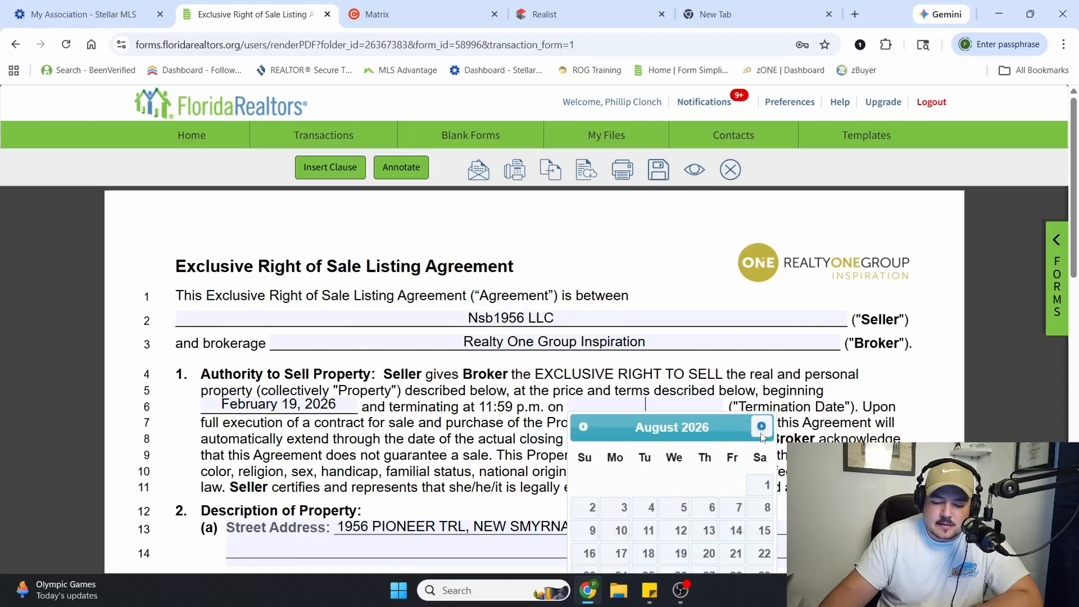
pyautogui.click(762, 428)
pyautogui.click(761, 428)
pyautogui.click(761, 428)
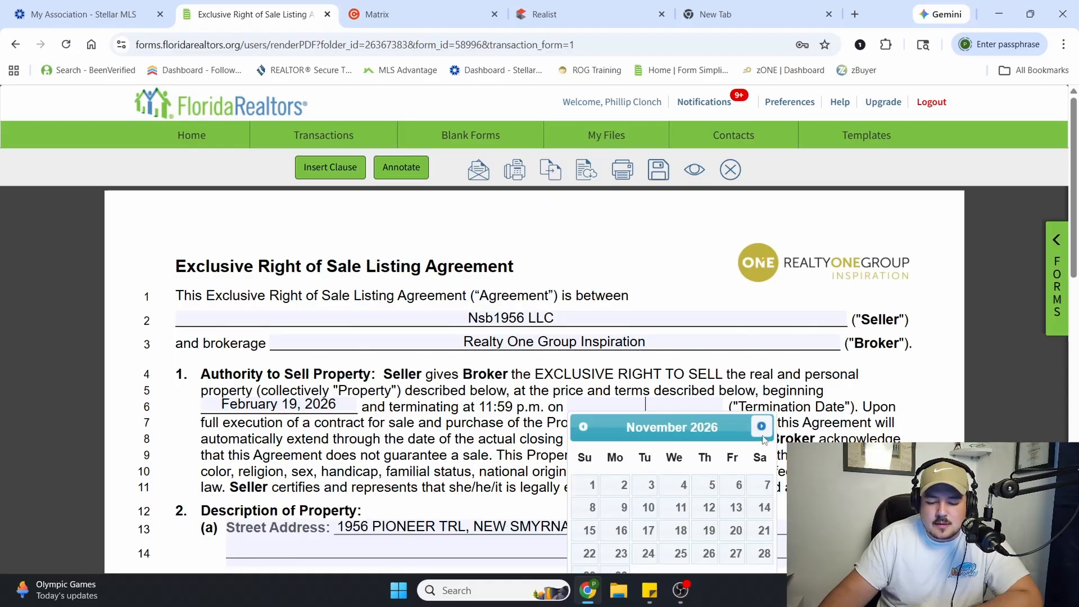
pyautogui.scroll(-1, 720, 497)
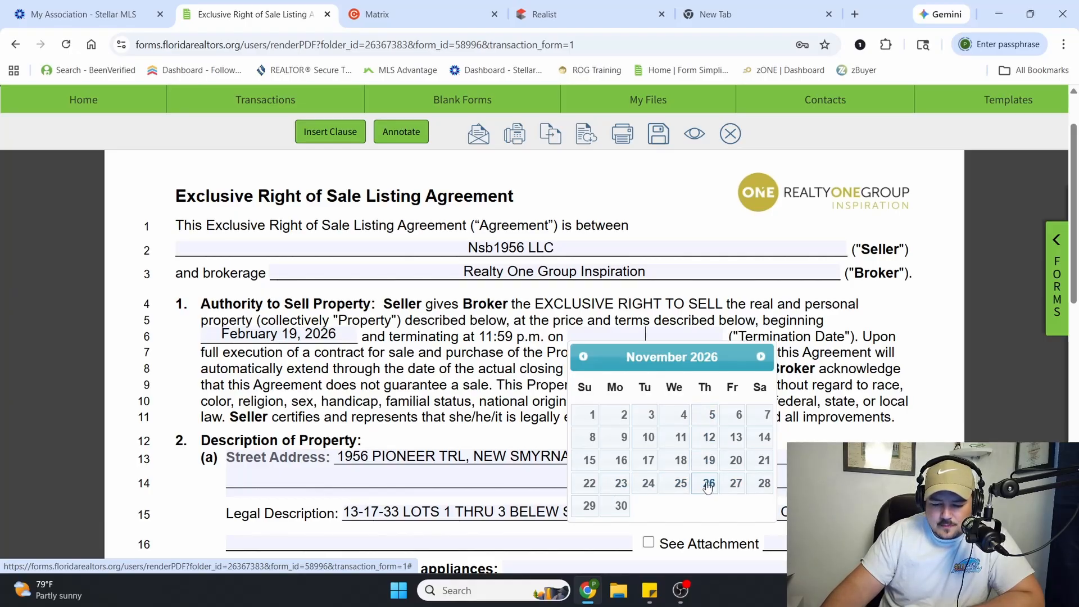
pyautogui.click(735, 485)
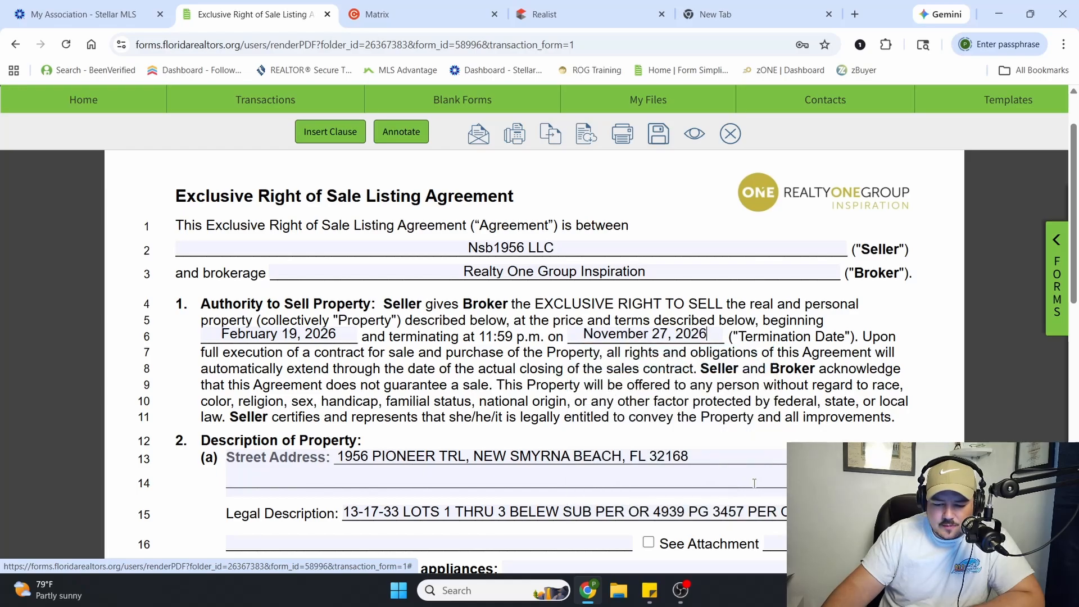
pyautogui.tripleClick(691, 342)
pyautogui.click(694, 341)
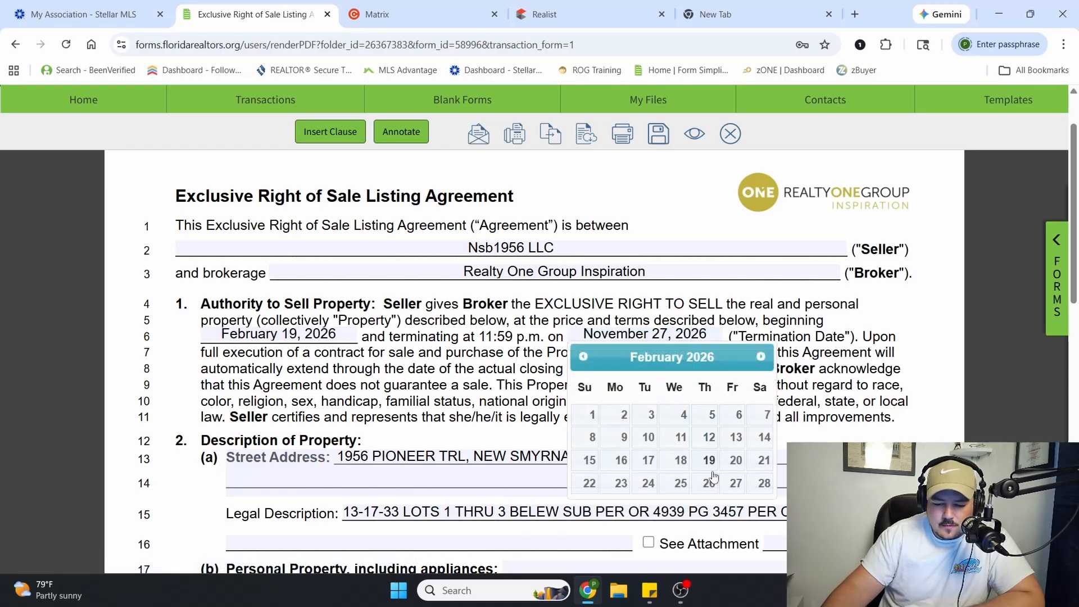
pyautogui.click(728, 484)
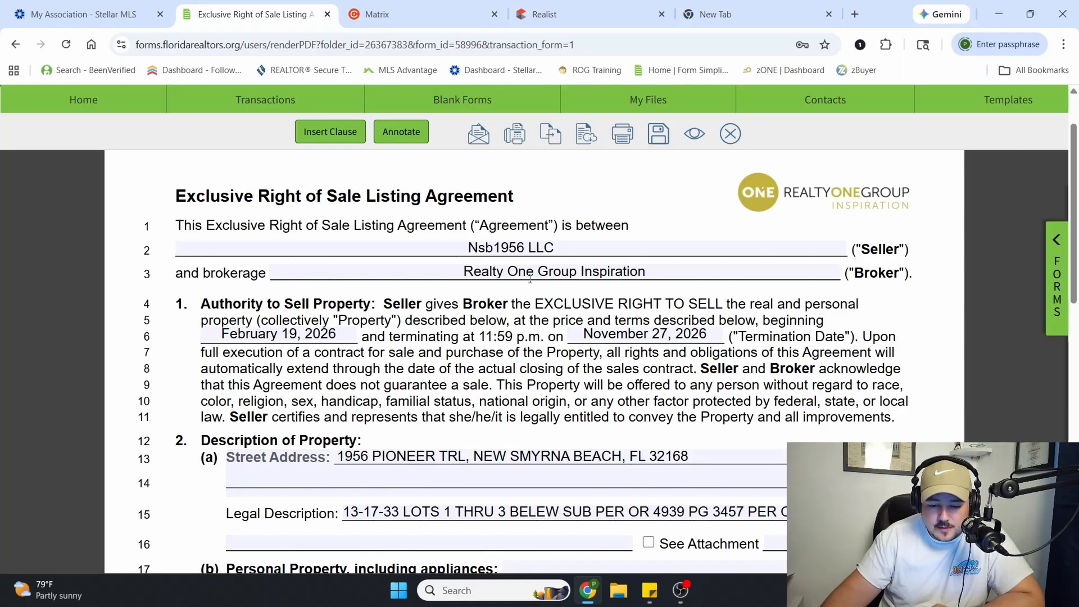
pyautogui.moveTo(543, 303); pyautogui.dragTo(714, 304)
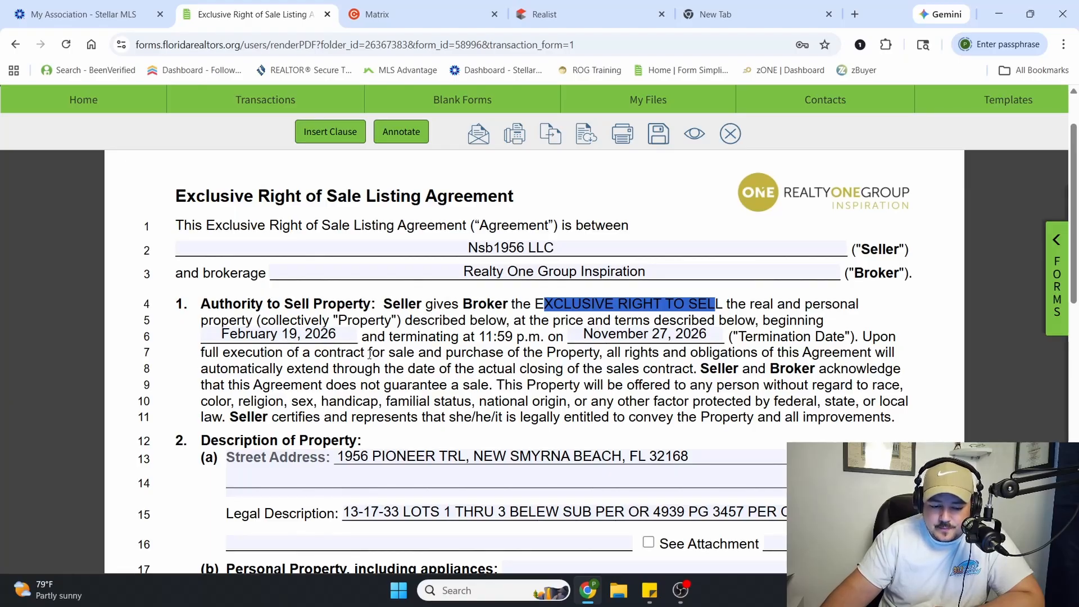
# Move the end of the legal description, "PER OR 8724 PG 1735 PER OR 8743 PG 4833", onto the blank line below it
pyautogui.scroll(-1, 498, 331)
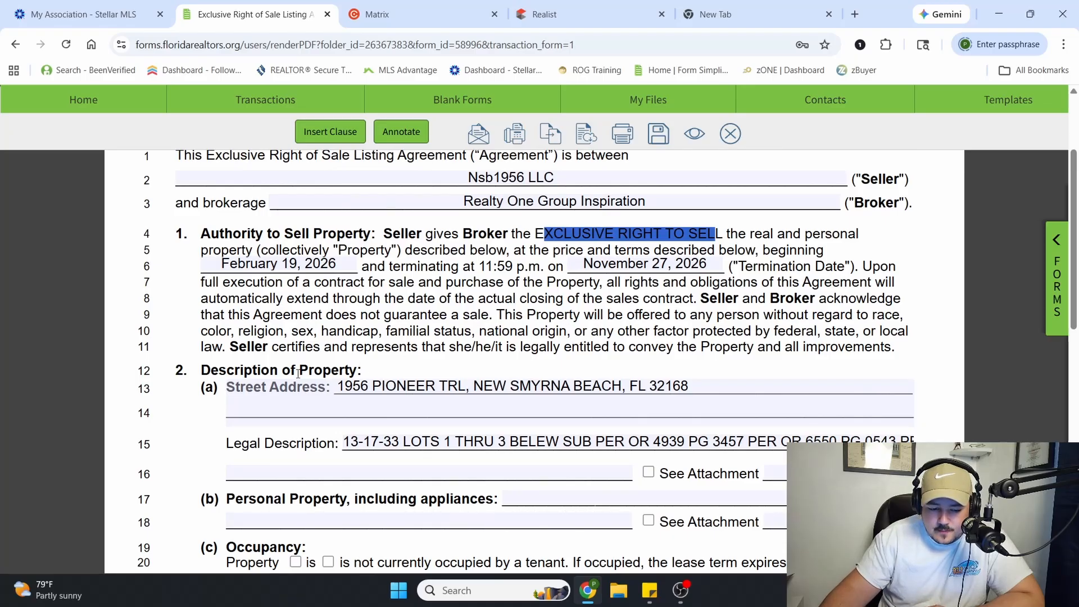
pyautogui.scroll(-1, 270, 374)
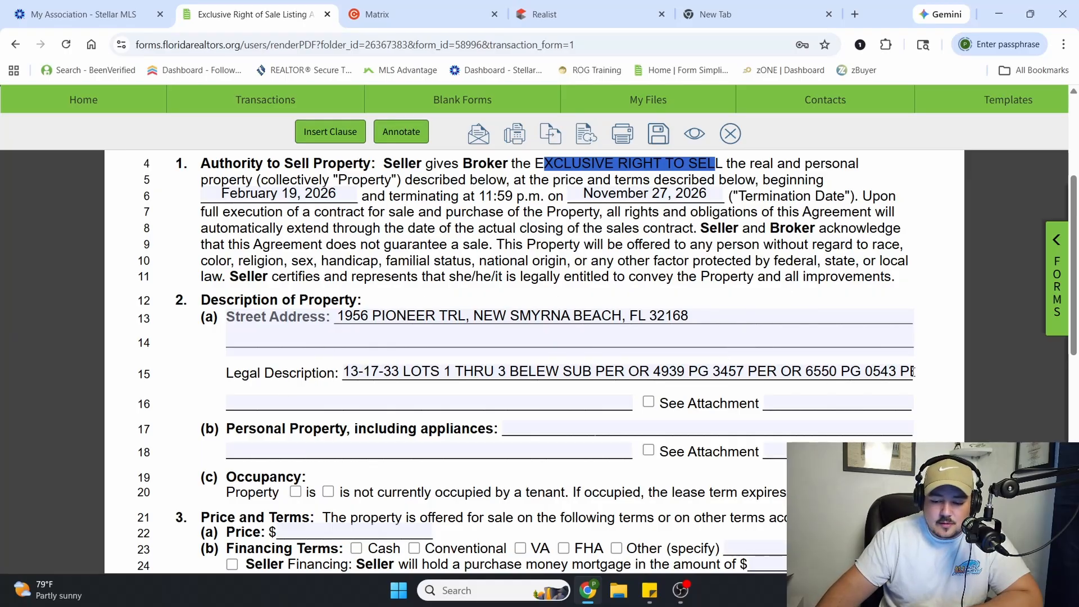
pyautogui.moveTo(904, 372); pyautogui.dragTo(939, 375)
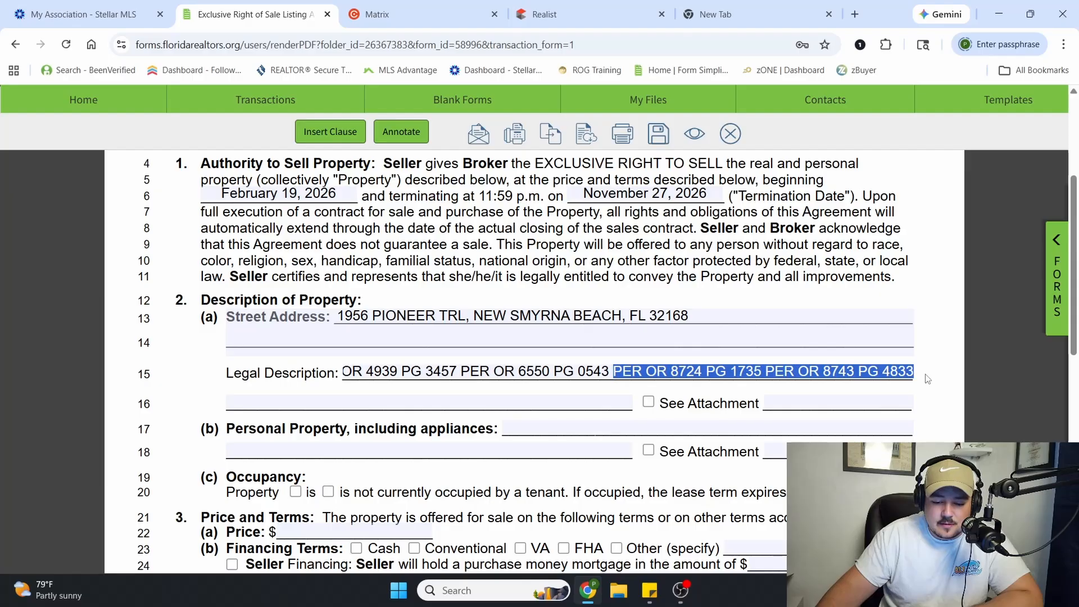
pyautogui.click(574, 372)
pyautogui.moveTo(345, 372); pyautogui.dragTo(325, 393)
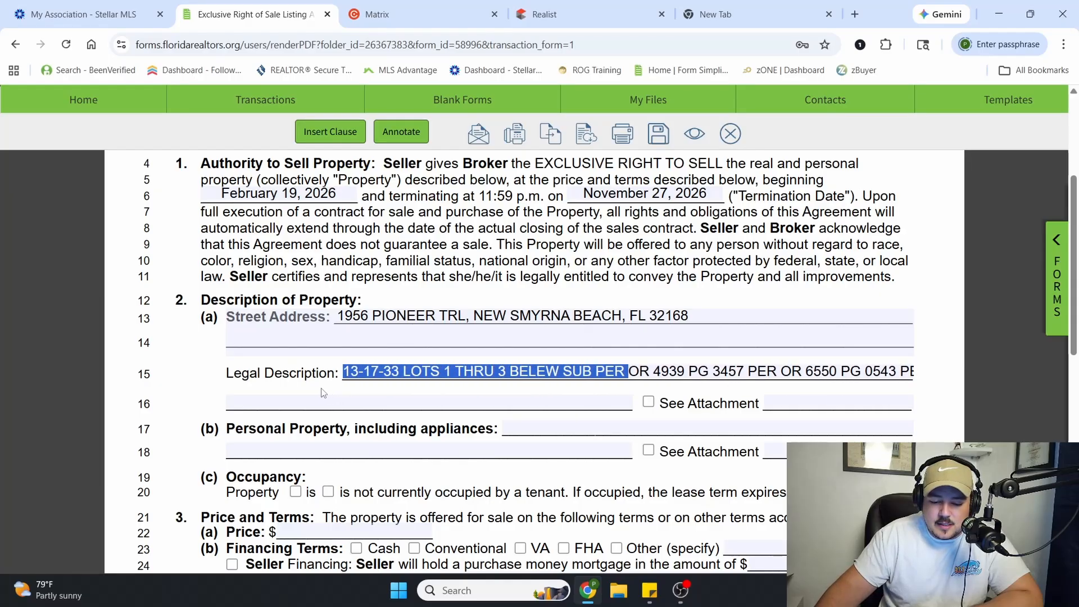
pyautogui.click(901, 371)
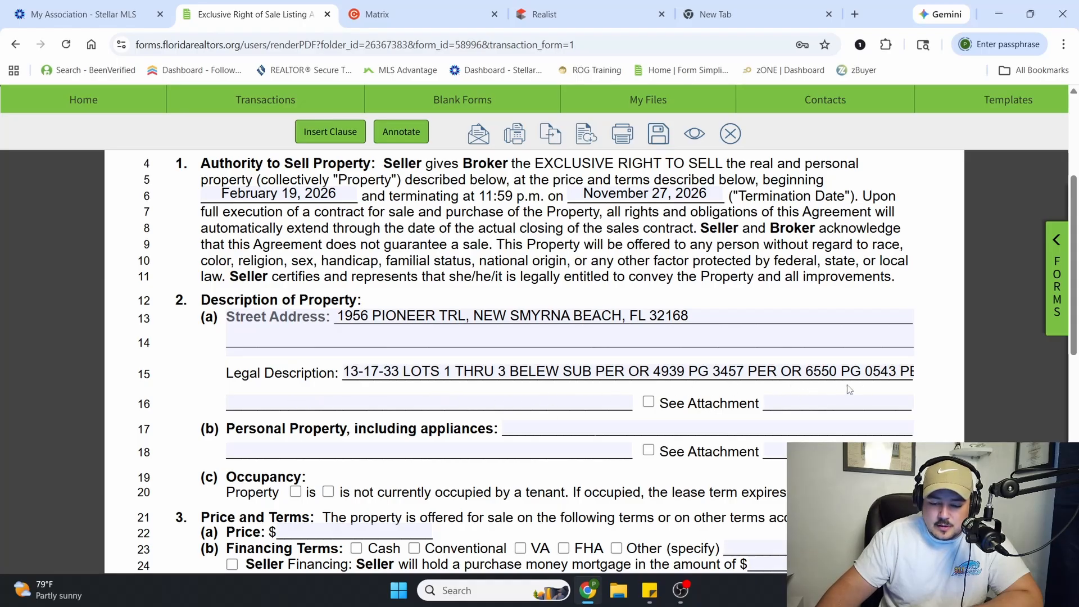
pyautogui.moveTo(900, 372); pyautogui.dragTo(926, 375)
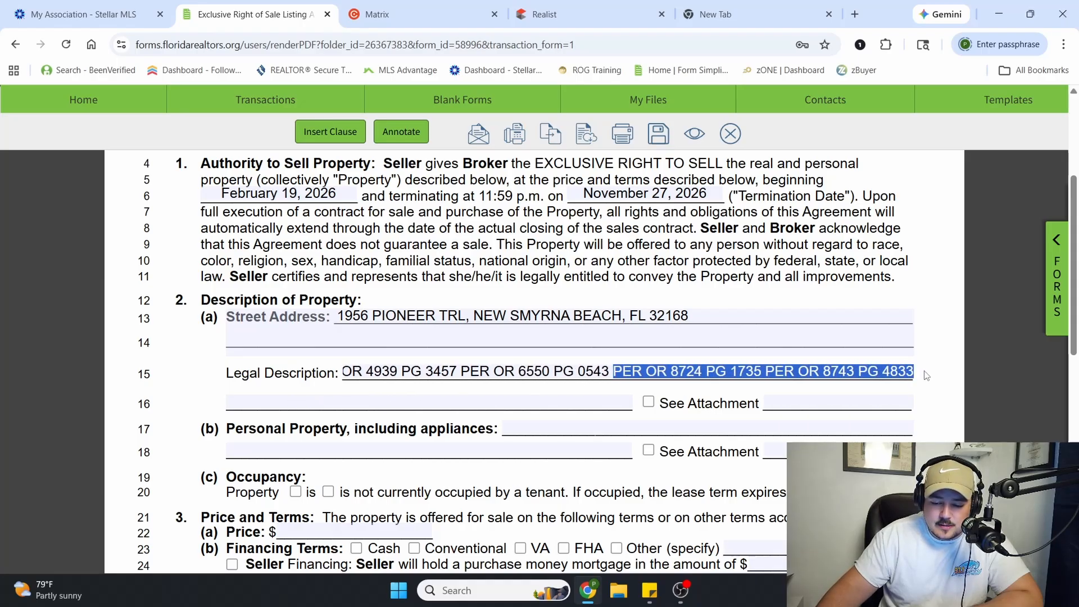
pyautogui.rightClick(798, 374)
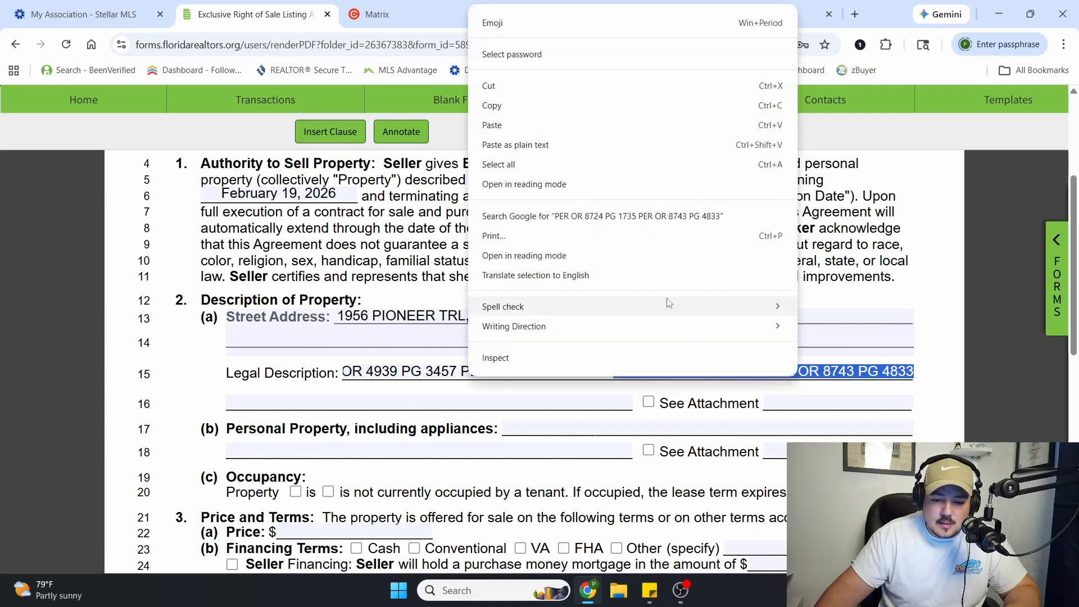
pyautogui.click(495, 85)
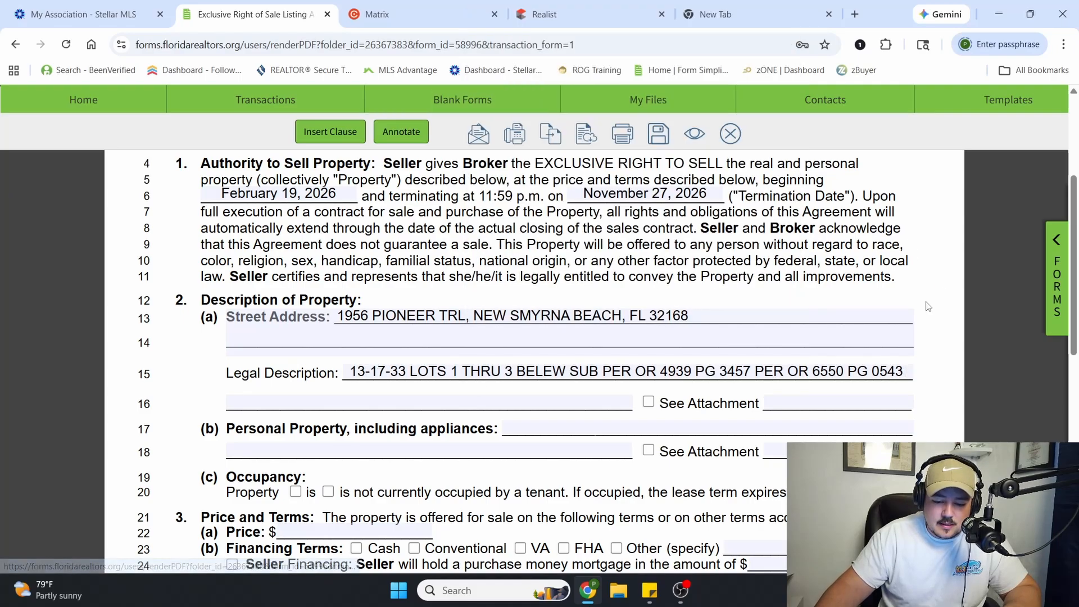
pyautogui.rightClick(260, 408)
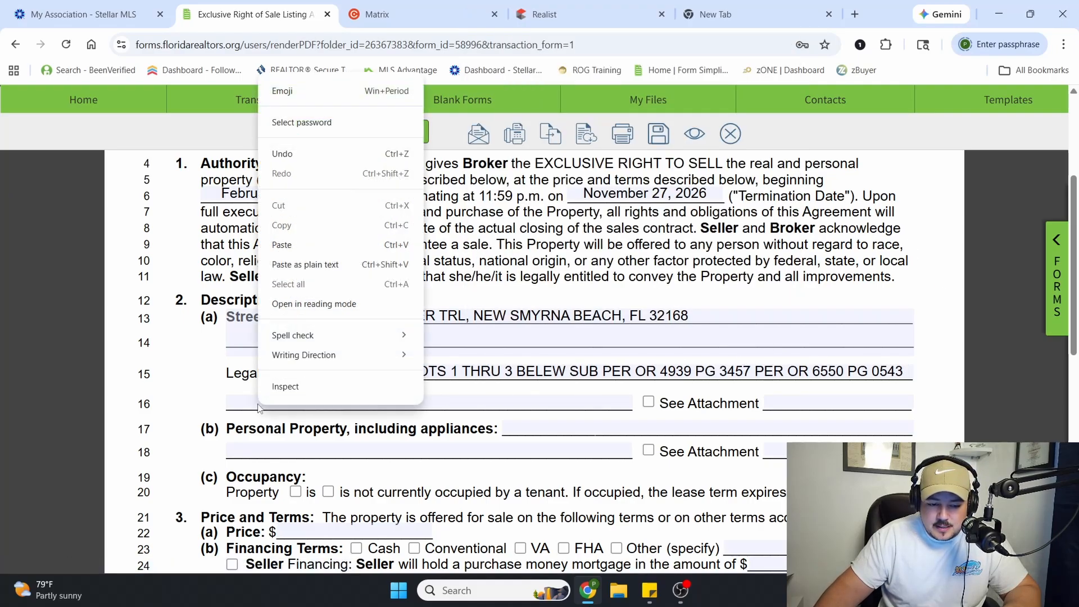
pyautogui.click(300, 246)
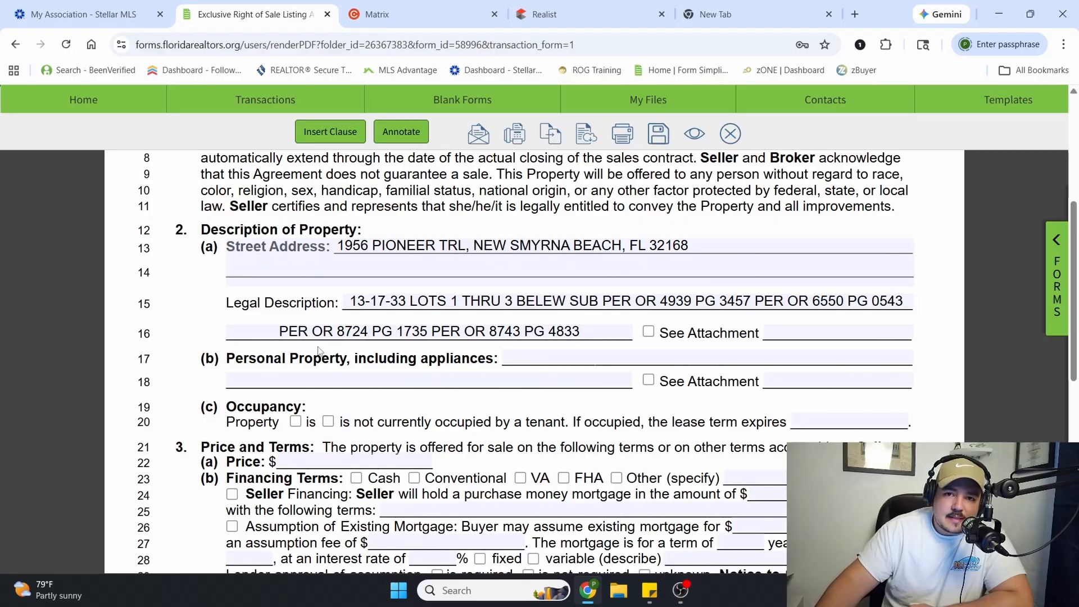
# Enter "Fridge, Washer/Dryer, Electric fireplace" as the personal property, including appliances
pyautogui.click(548, 356)
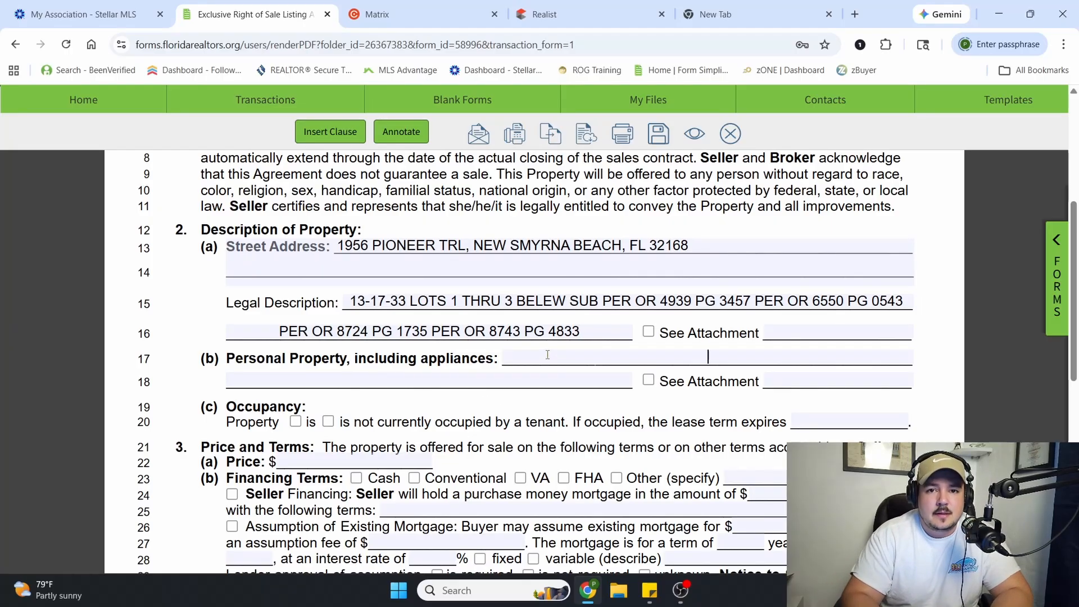
pyautogui.write('F')
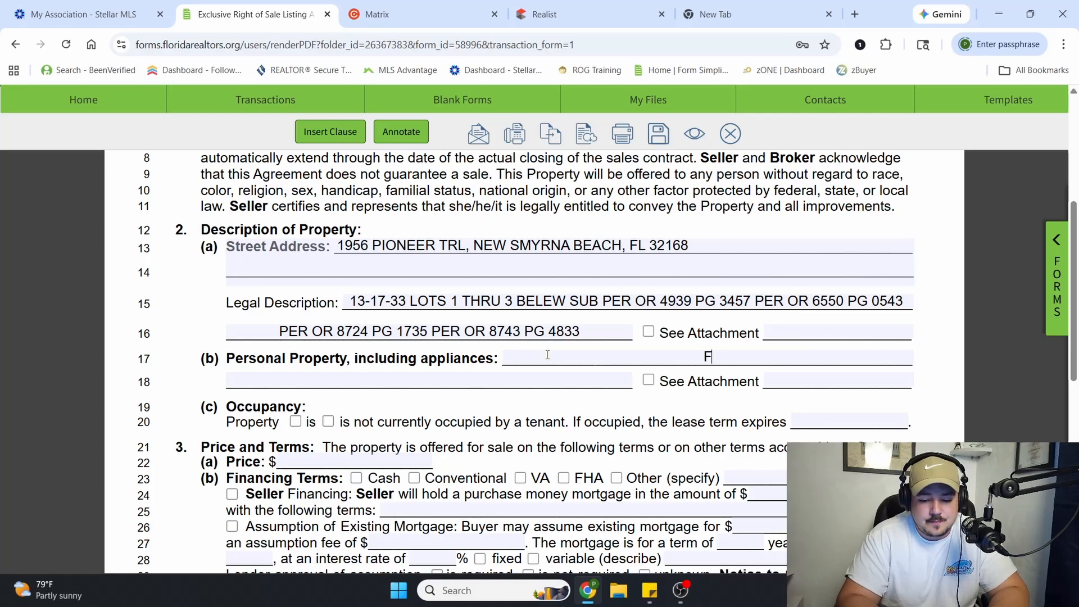
pyautogui.write('ridge, Washer')
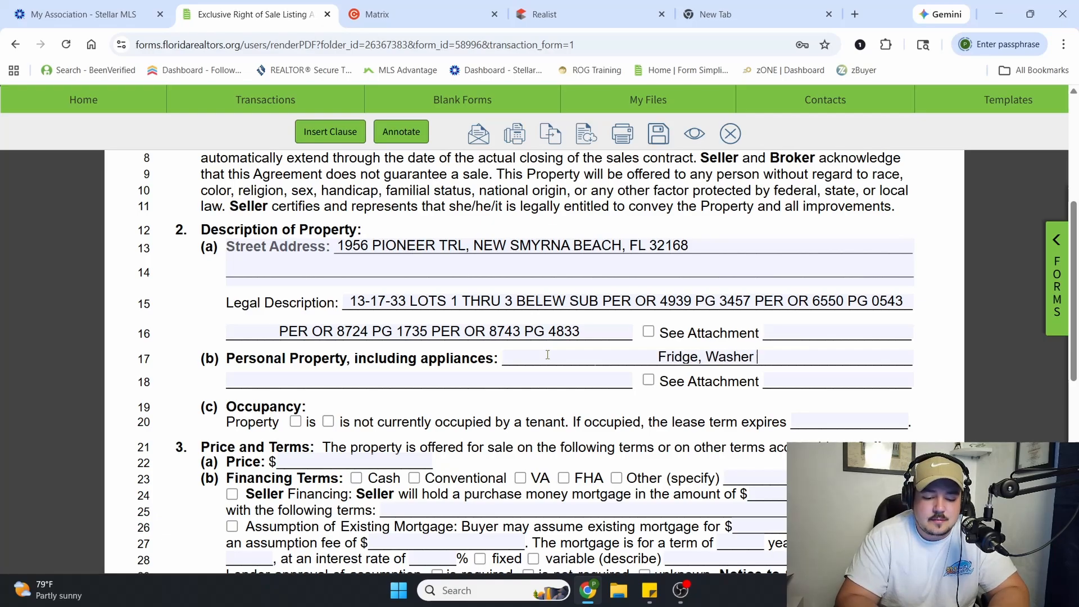
pyautogui.press('BackSpace')
pyautogui.write('/Dryer')
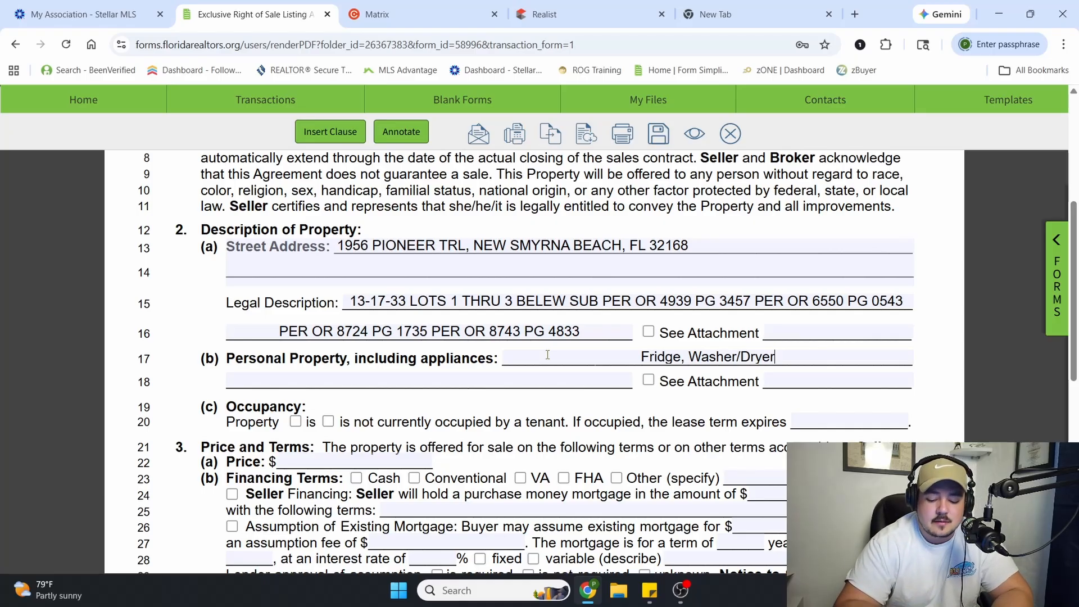
pyautogui.write(', Elect')
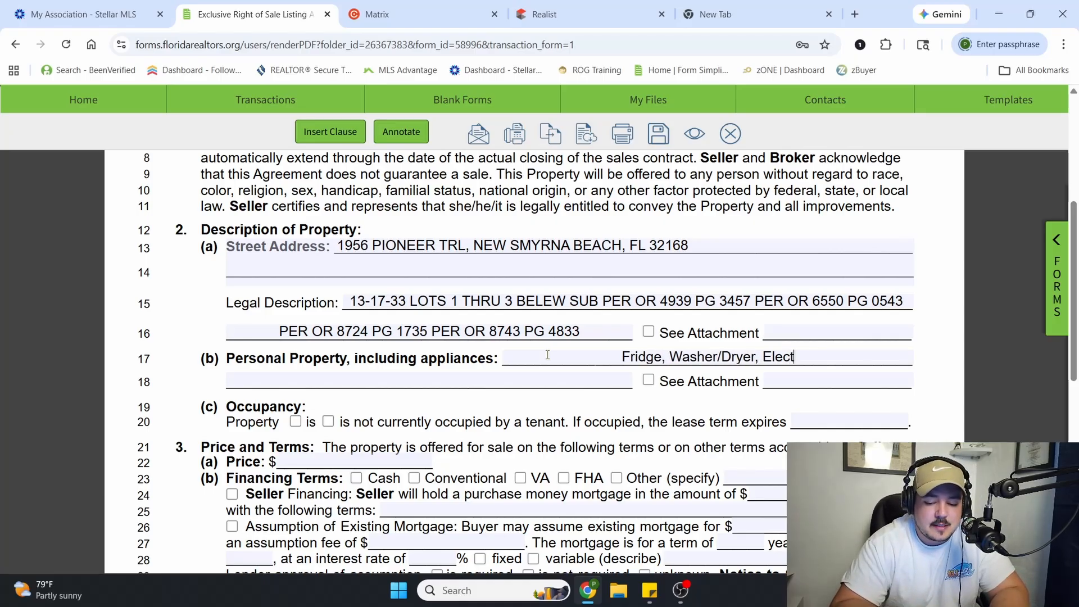
pyautogui.write('ric fireplac')
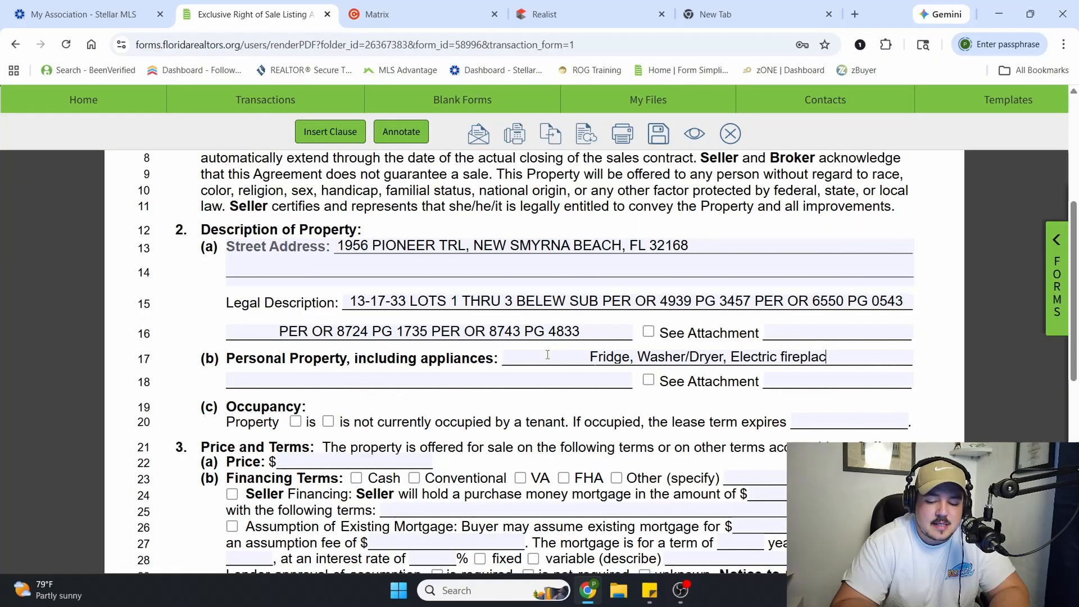
pyautogui.write('e')
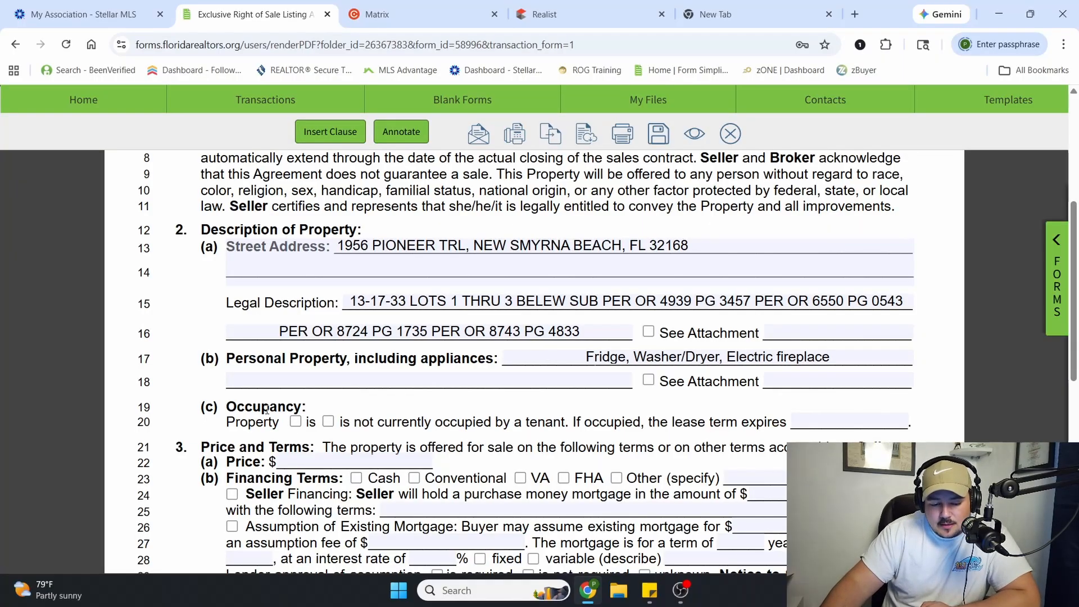
# Mark the property's occupancy as not currently occupied by a tenant
pyautogui.scroll(-2, 258, 419)
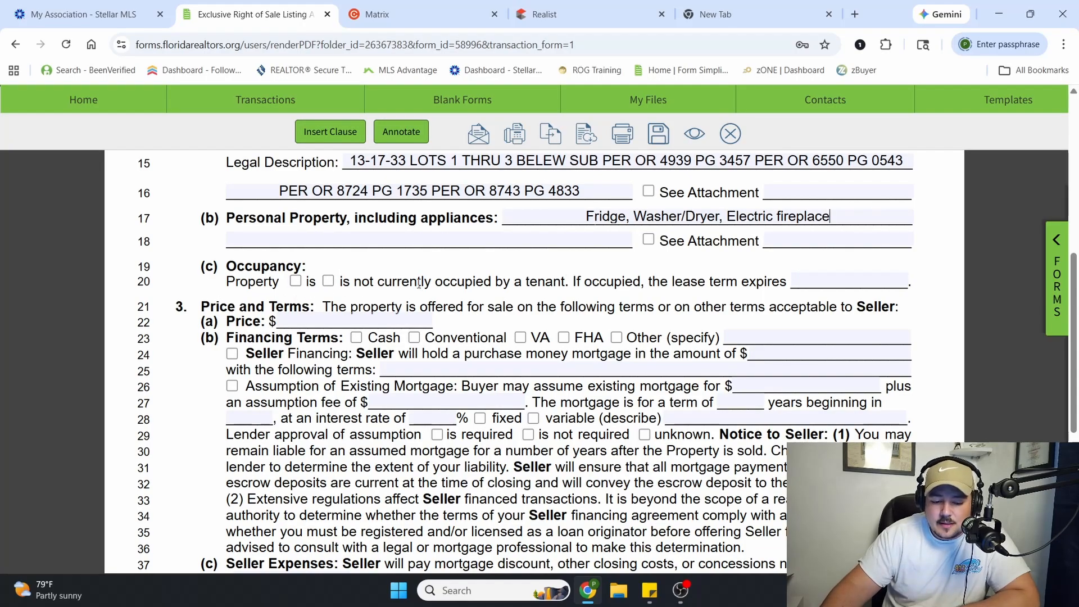
pyautogui.click(328, 281)
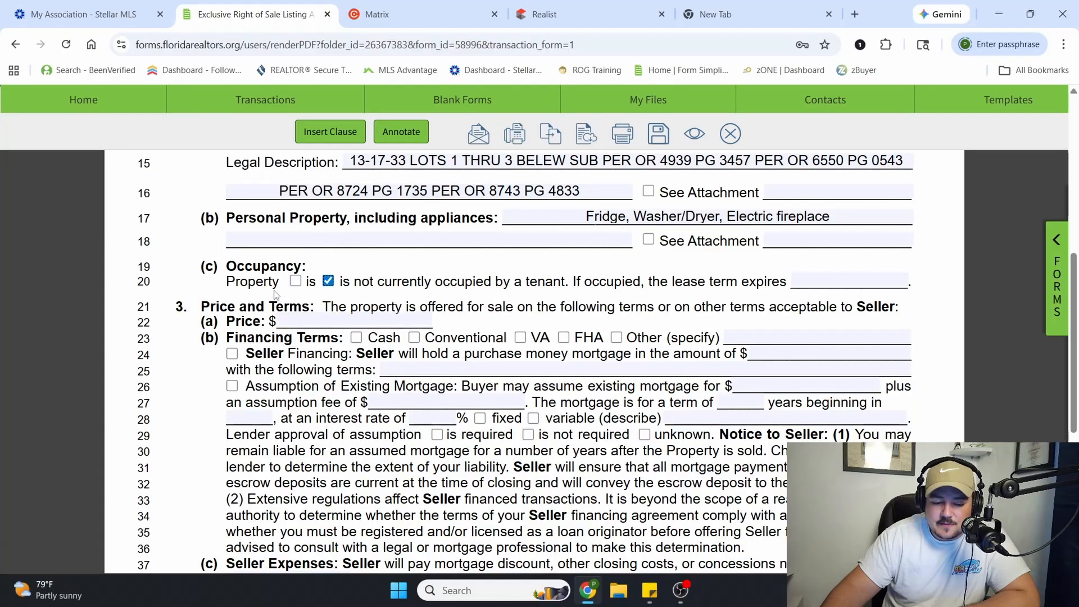
pyautogui.moveTo(569, 281); pyautogui.dragTo(728, 283)
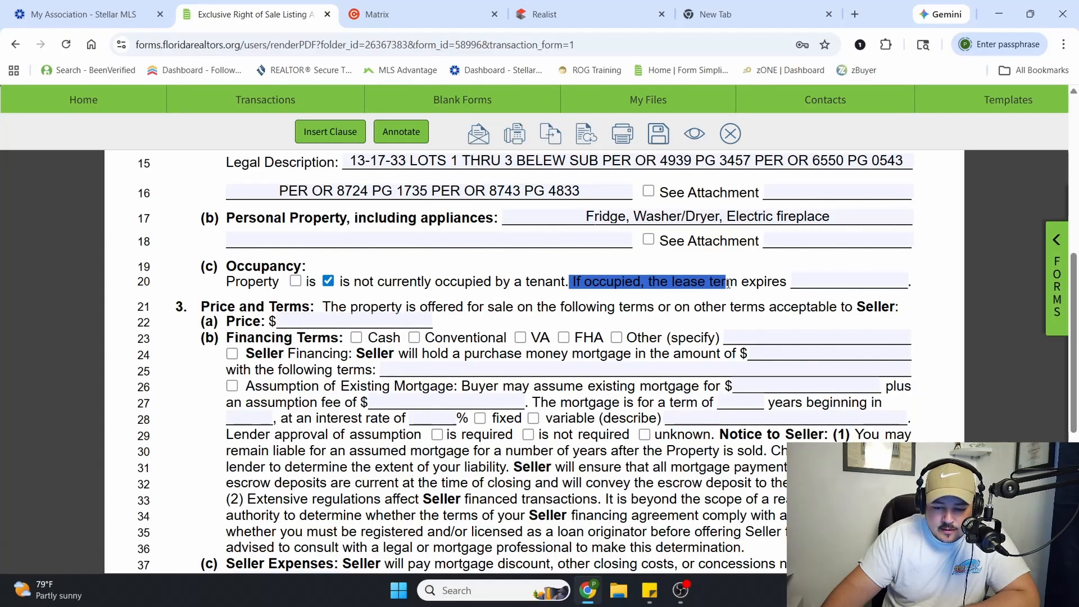
pyautogui.click(690, 287)
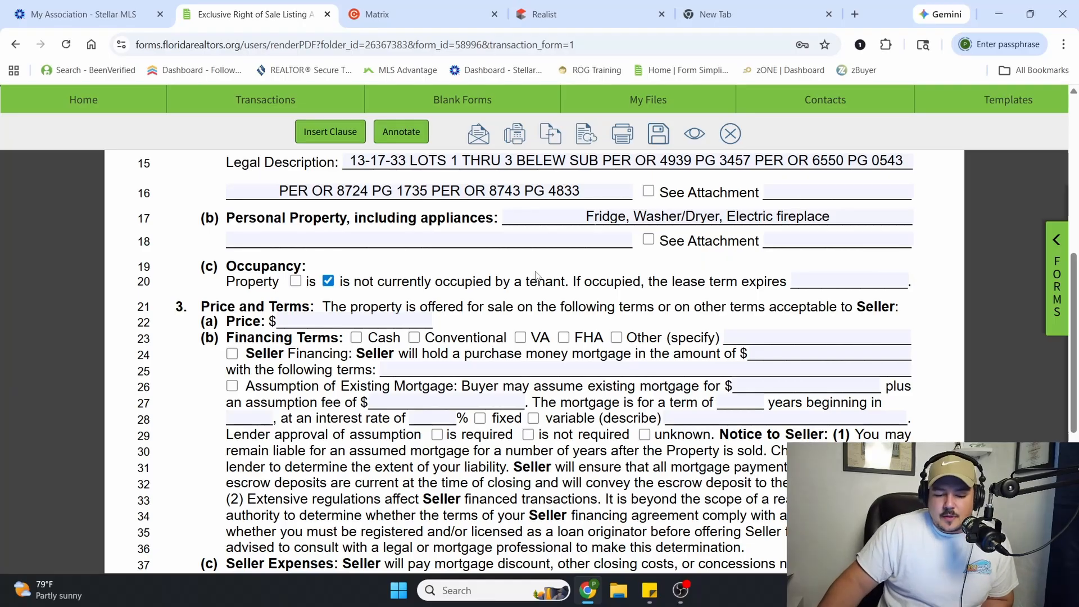
# Open the subject property's Zillow page in the empty browser tab
pyautogui.scroll(-1, 487, 271)
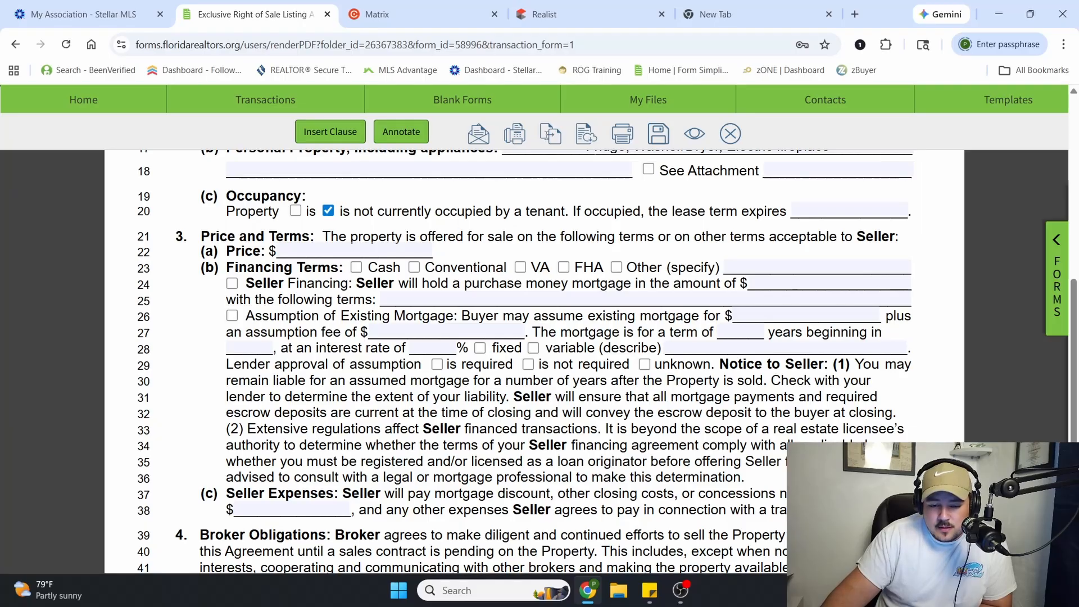
pyautogui.click(729, 8)
pyautogui.write('1')
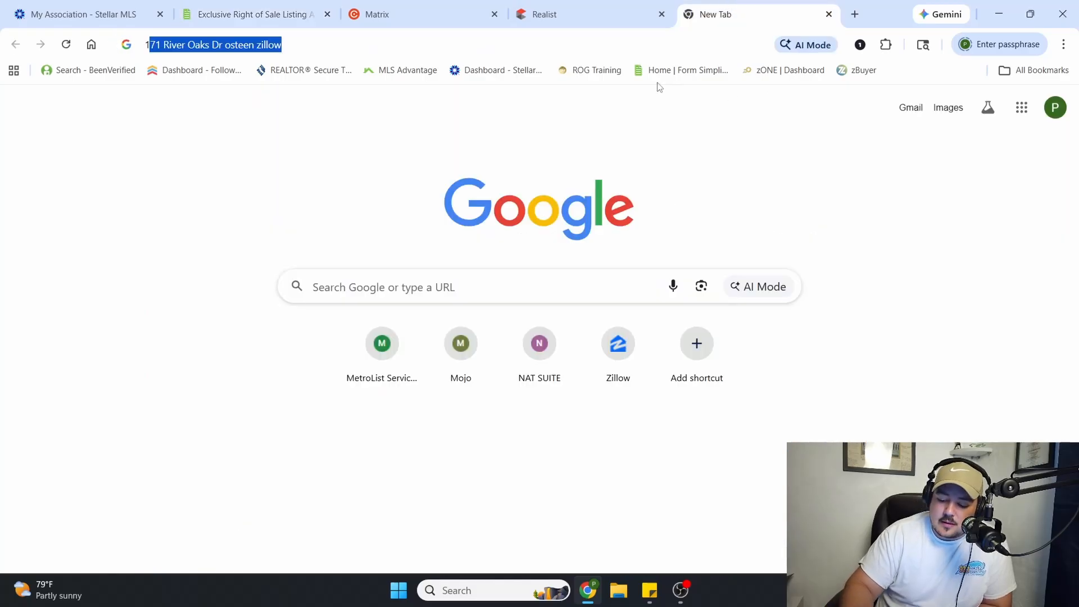
pyautogui.write('956')
pyautogui.press('Return')
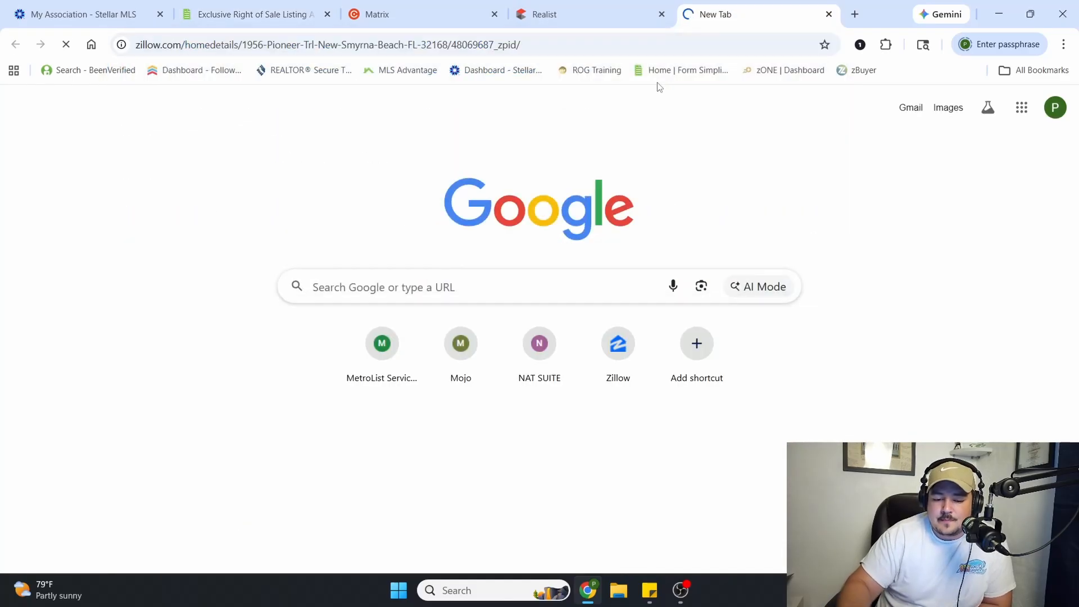
# Return to the listing agreement and enter 399000 as the price under Price and Terms
pyautogui.click(736, 393)
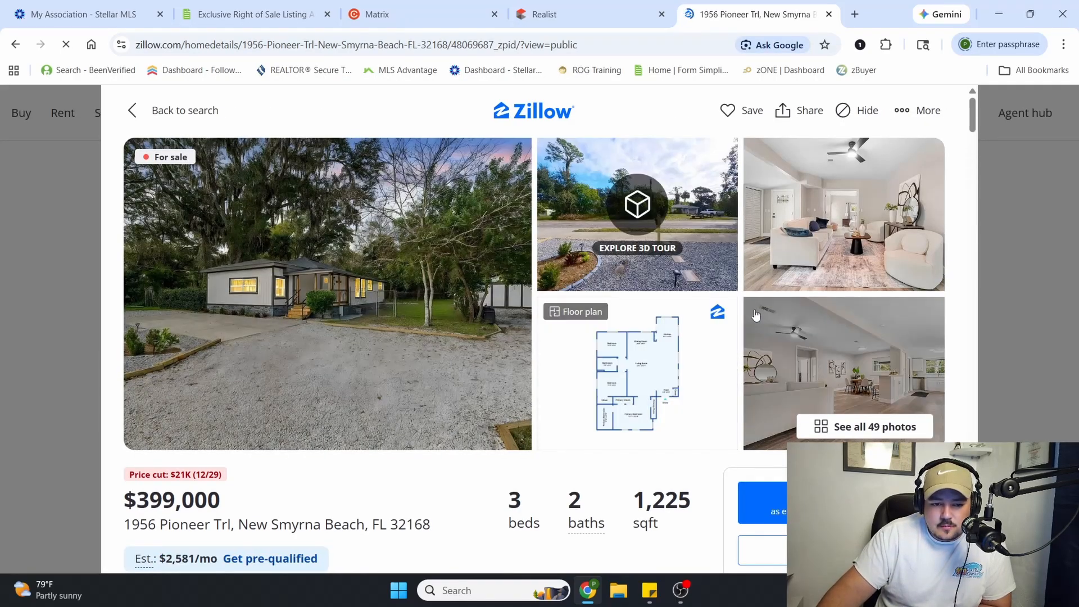
pyautogui.click(256, 14)
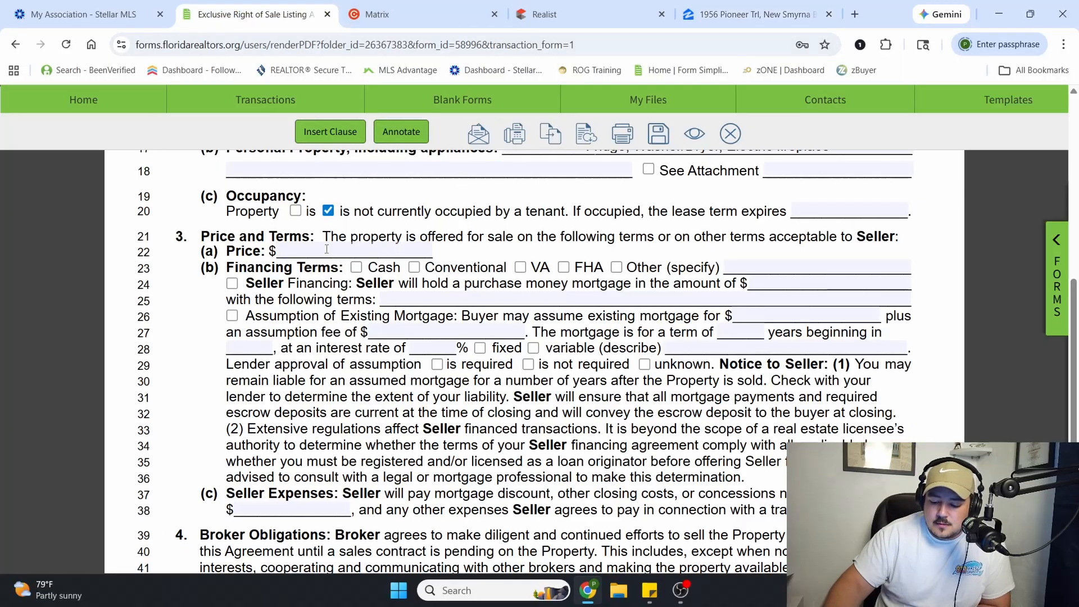
pyautogui.write('3990')
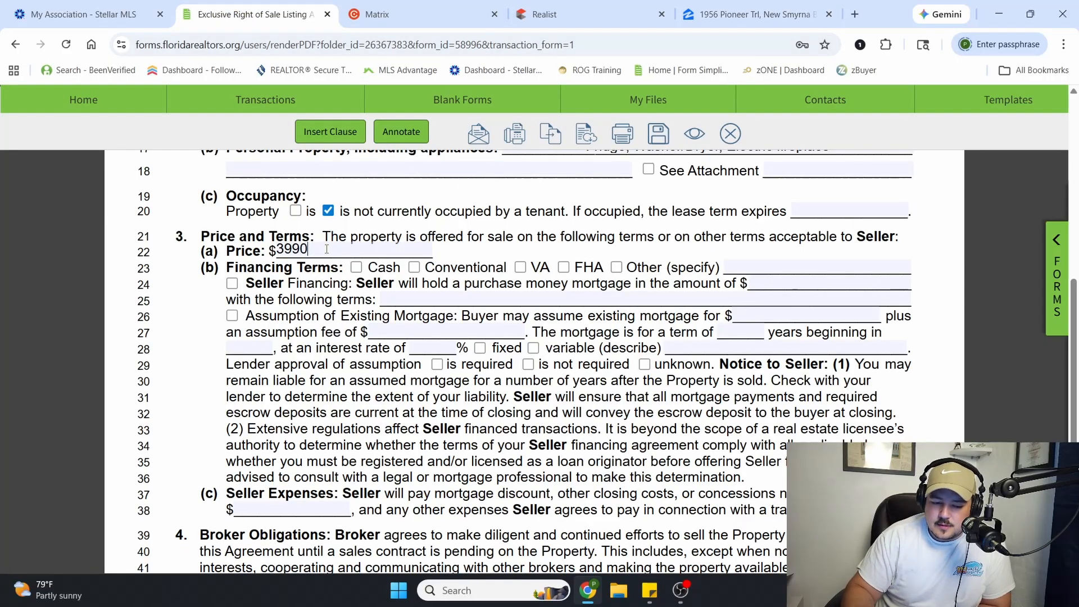
pyautogui.write('00')
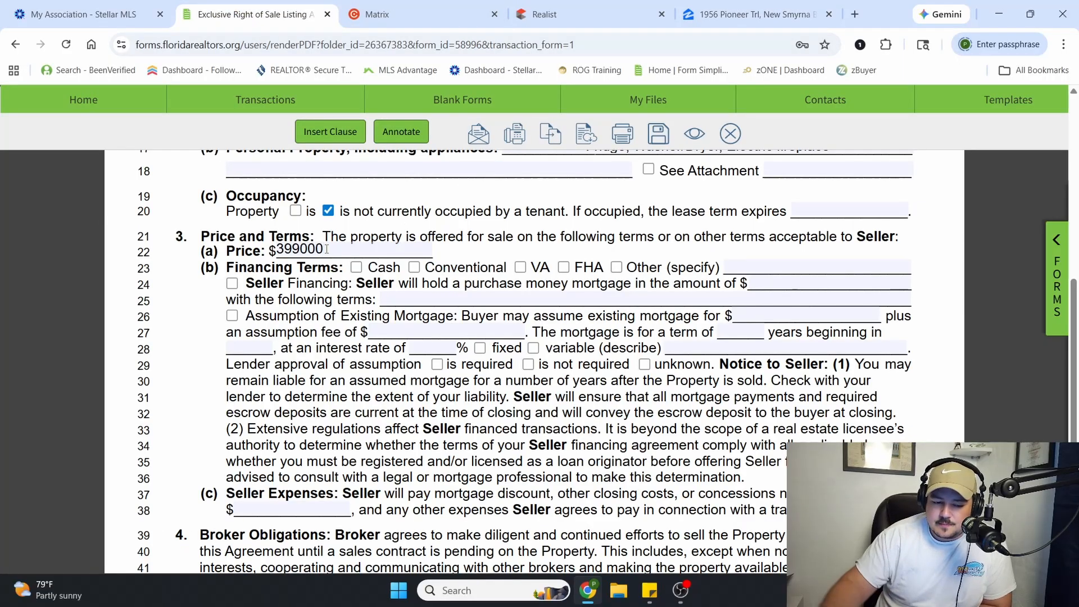
pyautogui.click(87, 306)
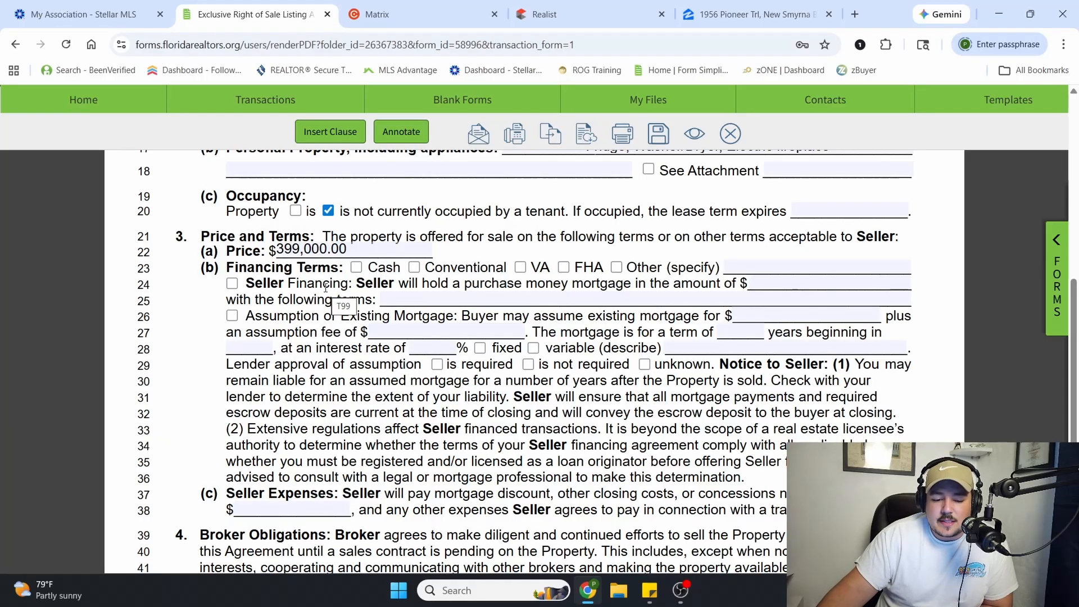
# Mark Cash, Conventional, VA and FHA as the accepted financing terms
pyautogui.click(356, 267)
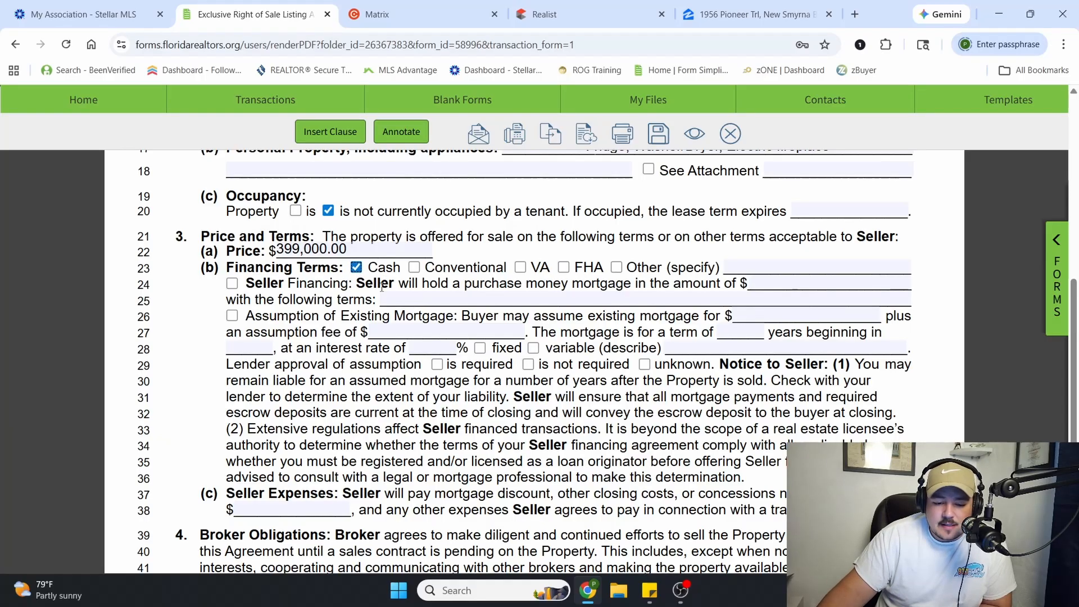
pyautogui.click(416, 268)
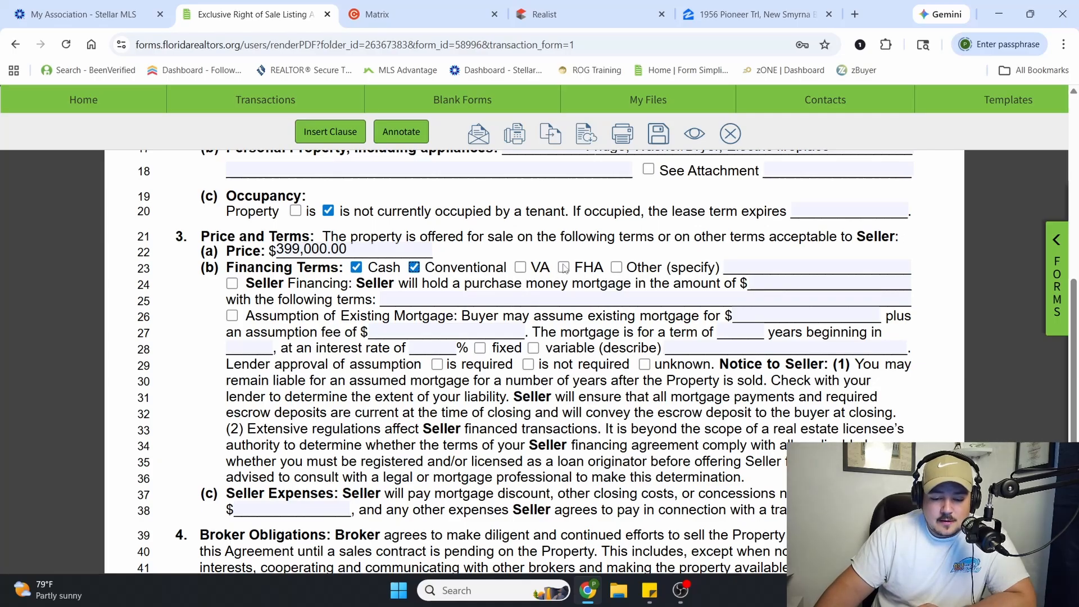
pyautogui.click(520, 268)
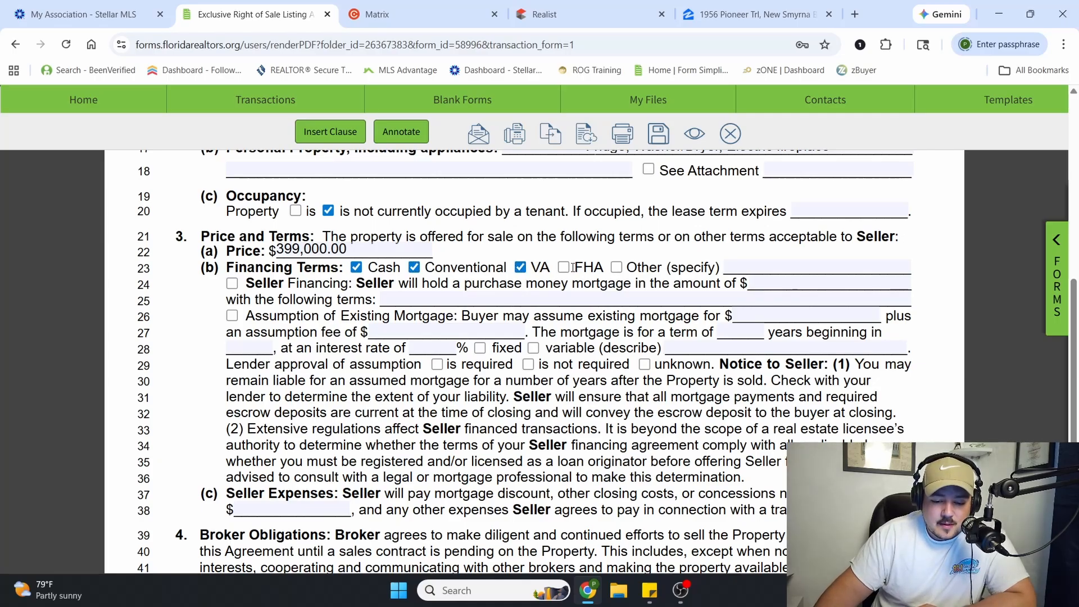
# Open the property's photo gallery on Zillow and look through the exterior, dining, kitchen and bedroom pictures
pyautogui.click(754, 14)
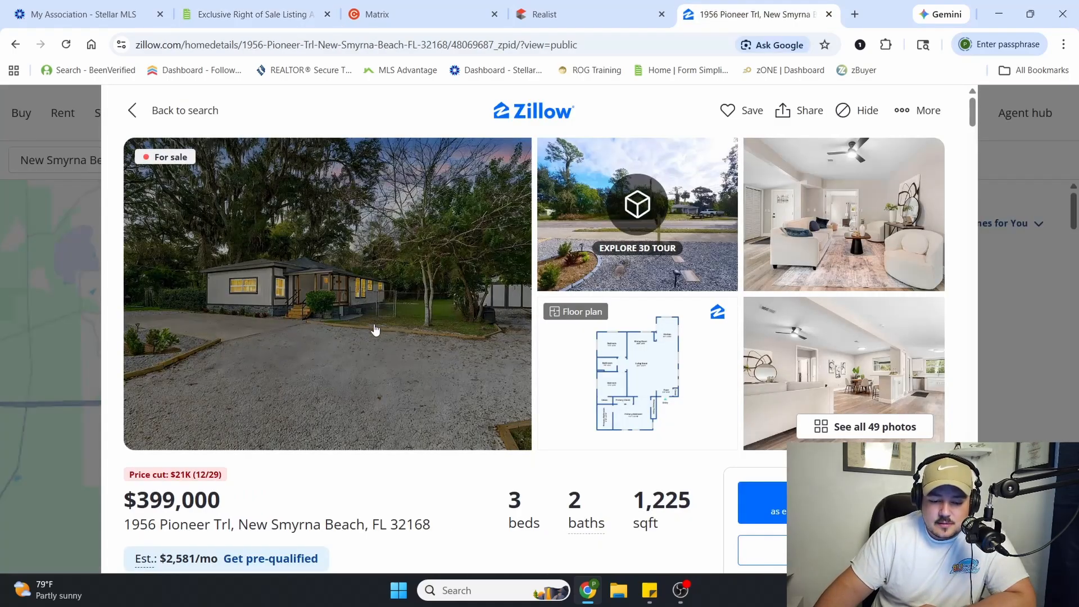
pyautogui.click(485, 364)
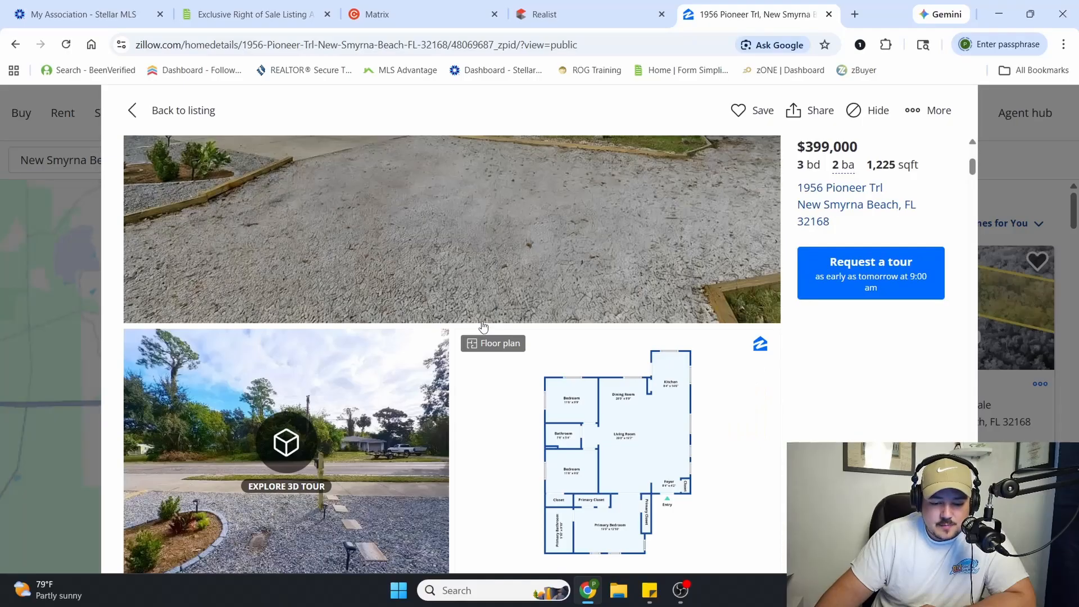
pyautogui.scroll(-15, 483, 326)
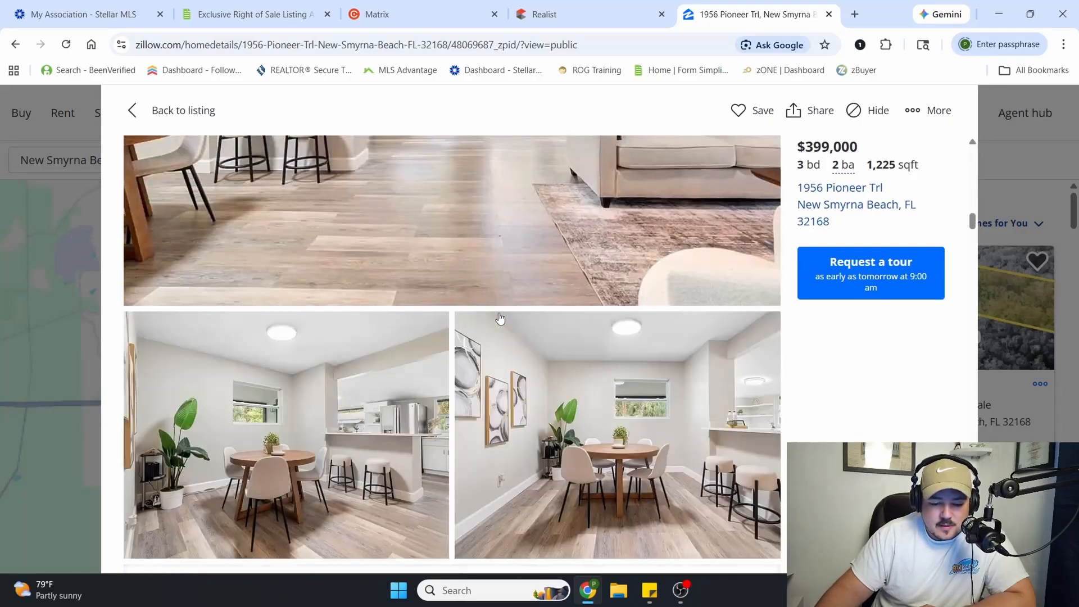
pyautogui.scroll(-12, 500, 318)
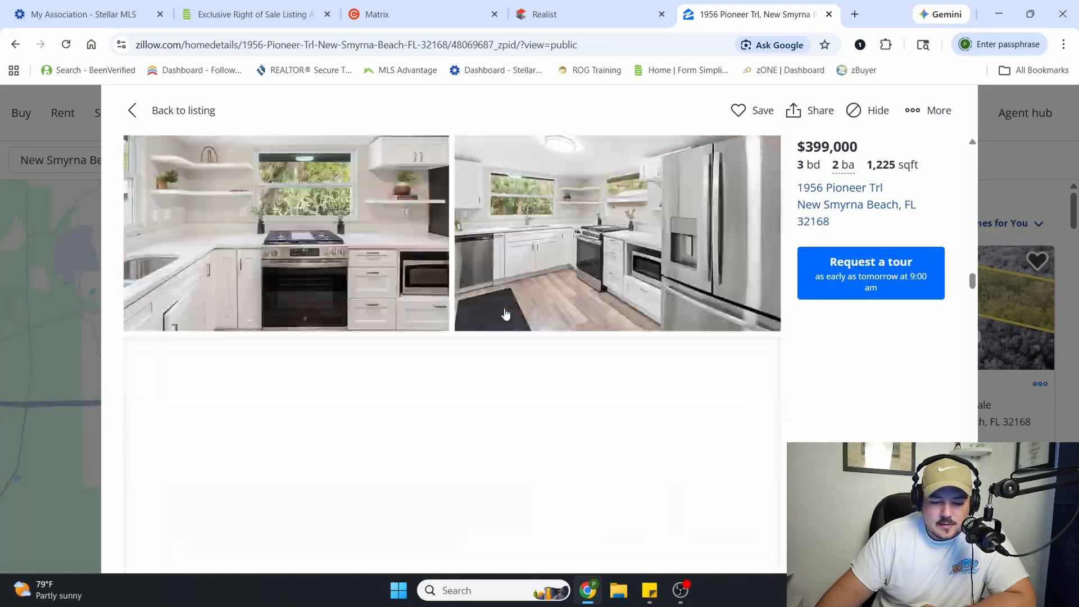
pyautogui.scroll(-10, 506, 321)
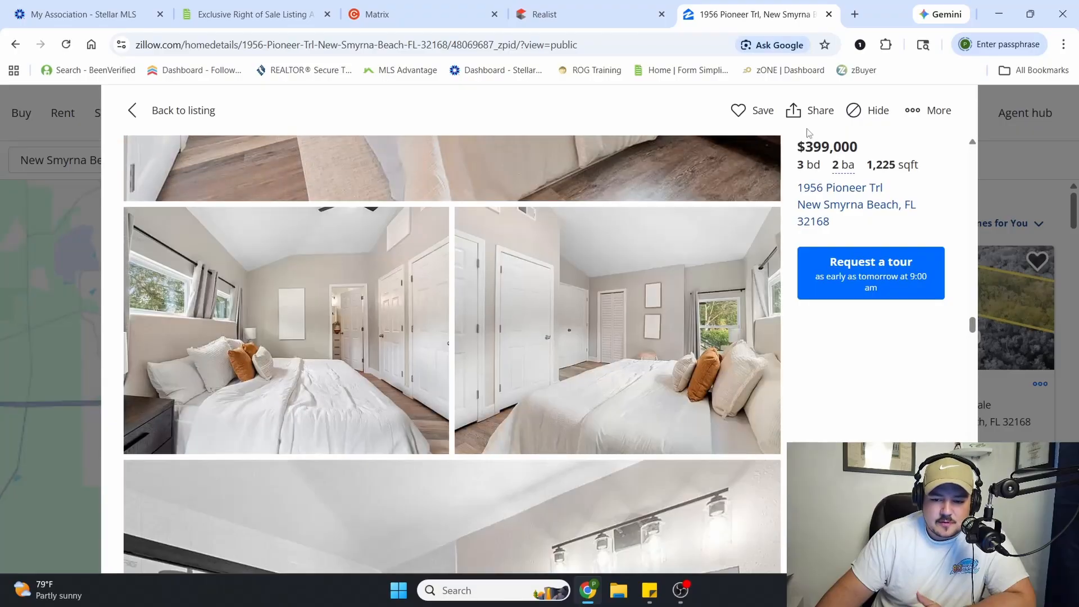
# Go back to the listing agreement and read the Seller Expenses, Broker Obligations and Multiple Listing Service paragraphs
pyautogui.click(271, 7)
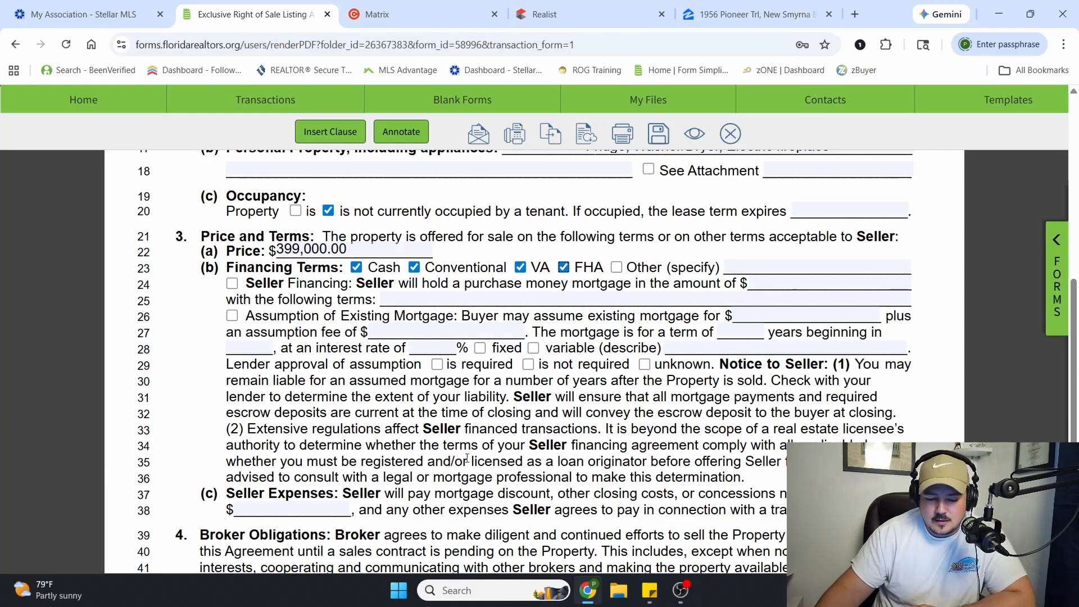
pyautogui.scroll(-3, 467, 454)
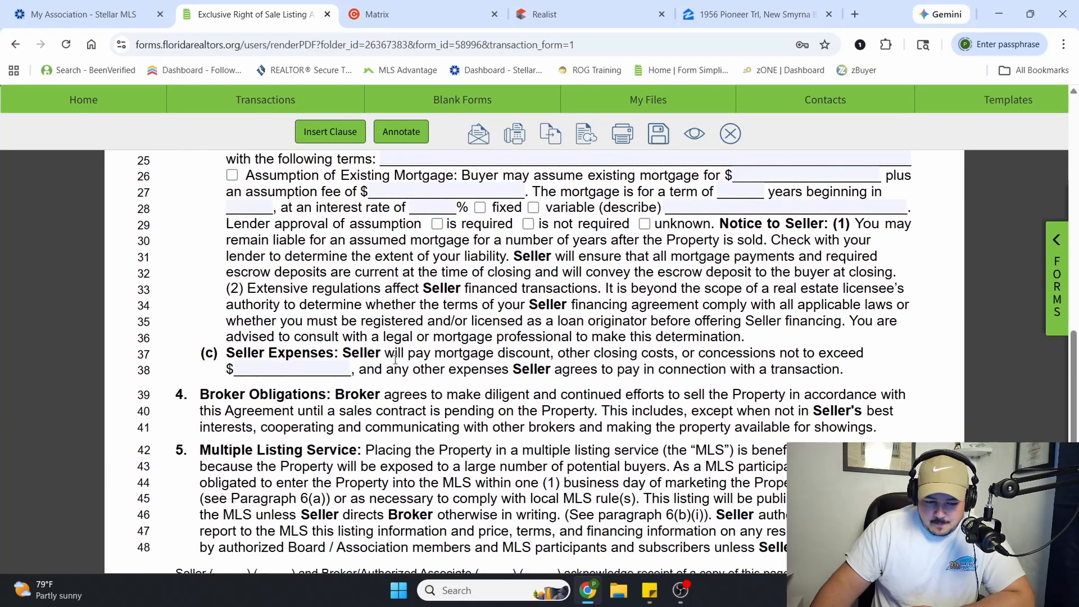
pyautogui.moveTo(228, 353); pyautogui.dragTo(506, 368)
pyautogui.click(533, 372)
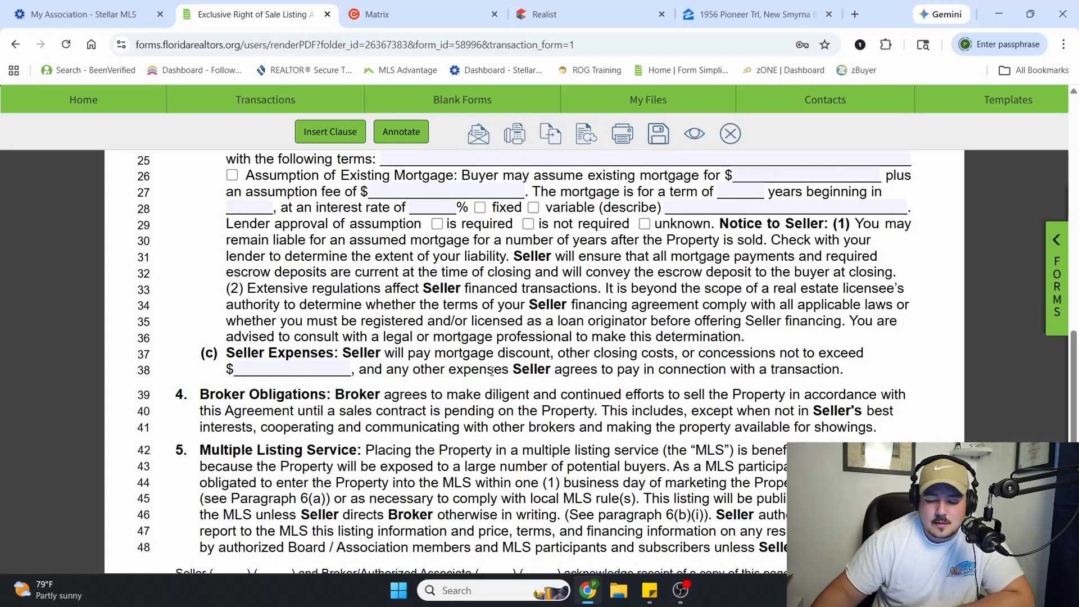
pyautogui.scroll(-2, 467, 387)
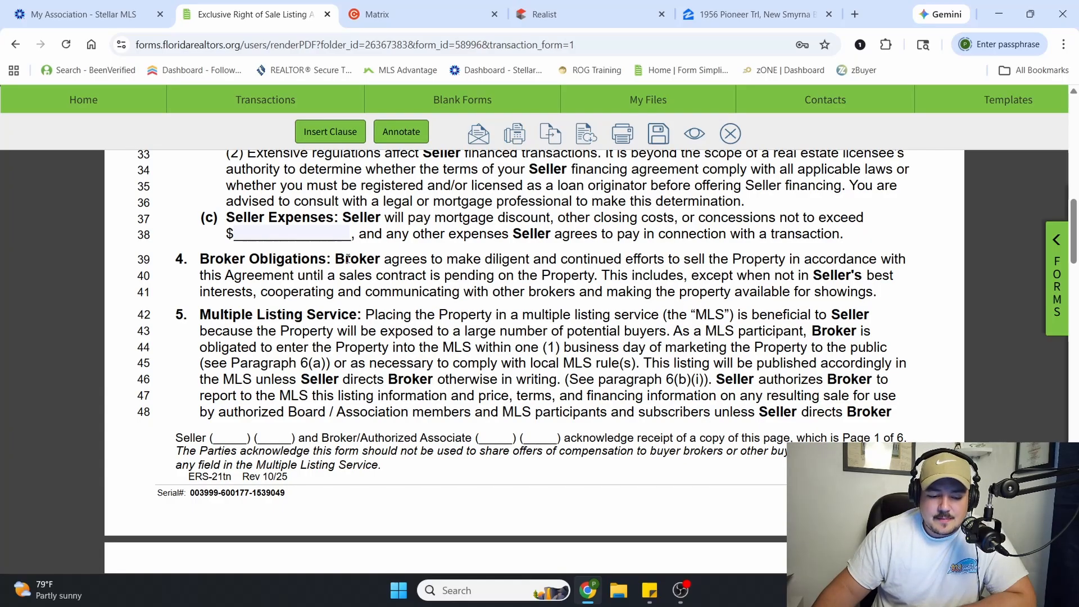
pyautogui.moveTo(335, 259); pyautogui.dragTo(510, 280)
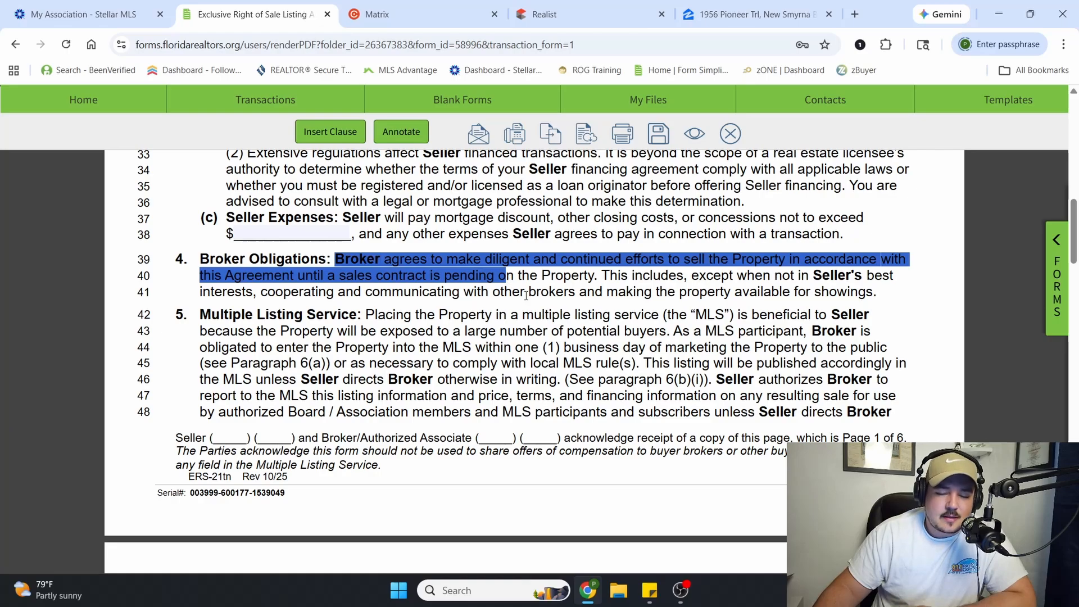
pyautogui.click(543, 339)
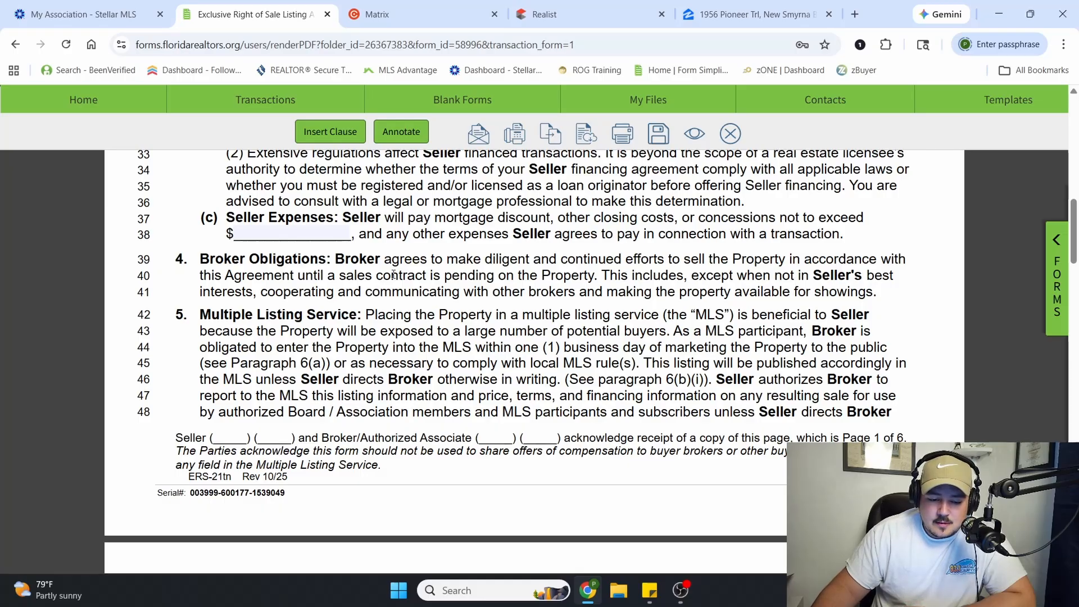
pyautogui.moveTo(474, 260); pyautogui.dragTo(762, 260)
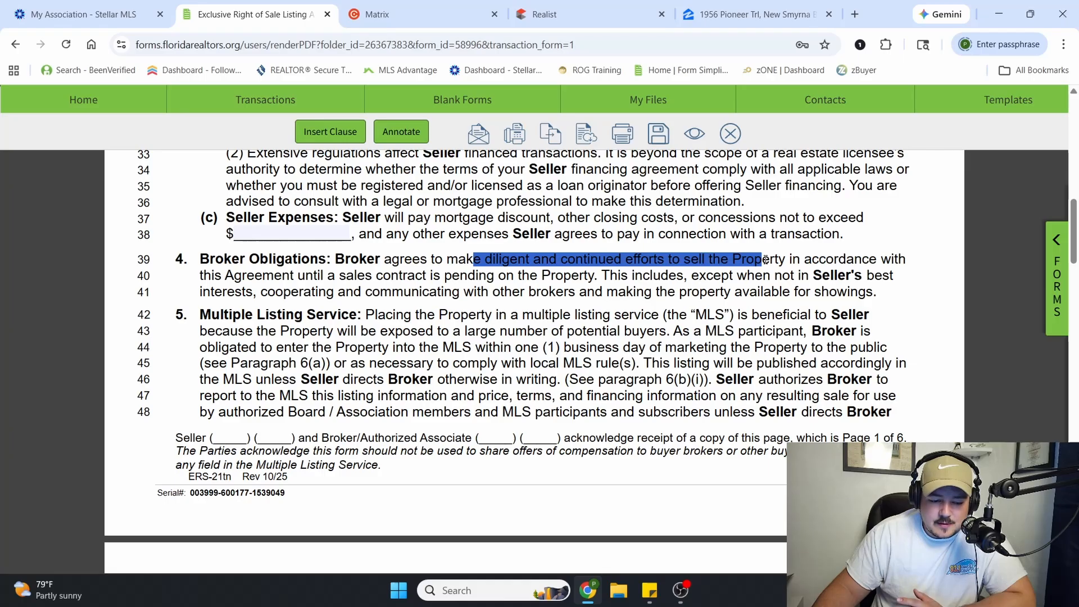
pyautogui.click(416, 284)
pyautogui.scroll(-1, 242, 237)
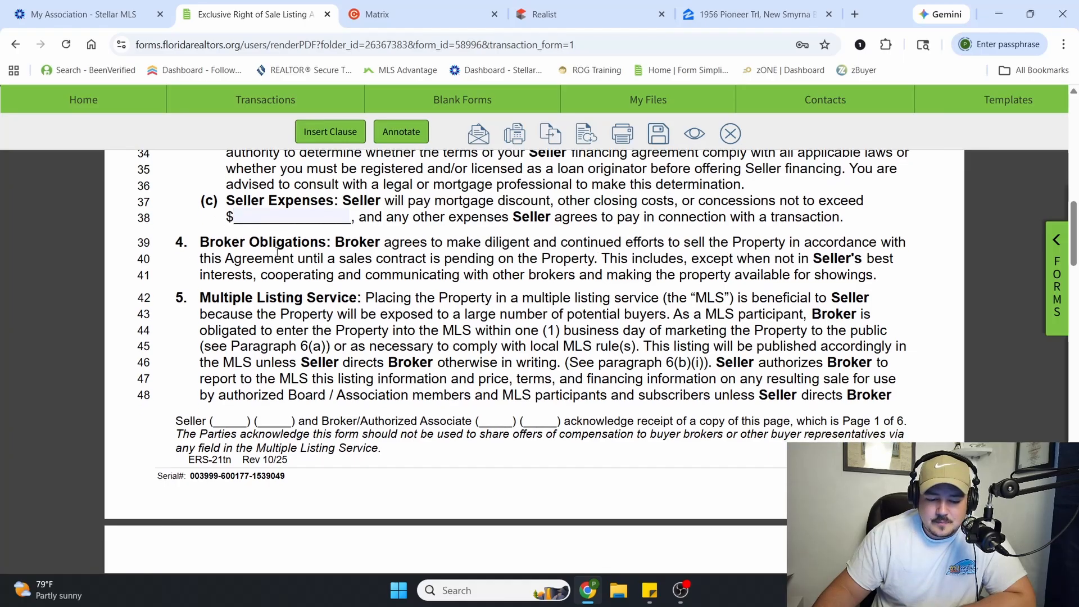
pyautogui.moveTo(211, 244); pyautogui.dragTo(367, 248)
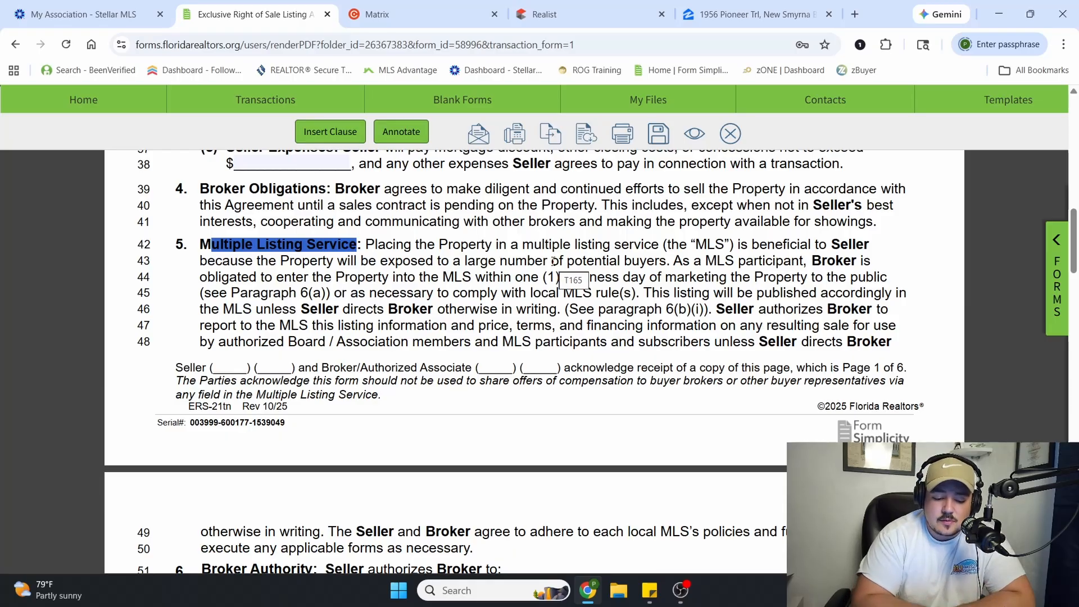
# Read the Broker Authority paragraph, covering public marketing, transaction signs and use of the seller's name
pyautogui.scroll(-6, 636, 348)
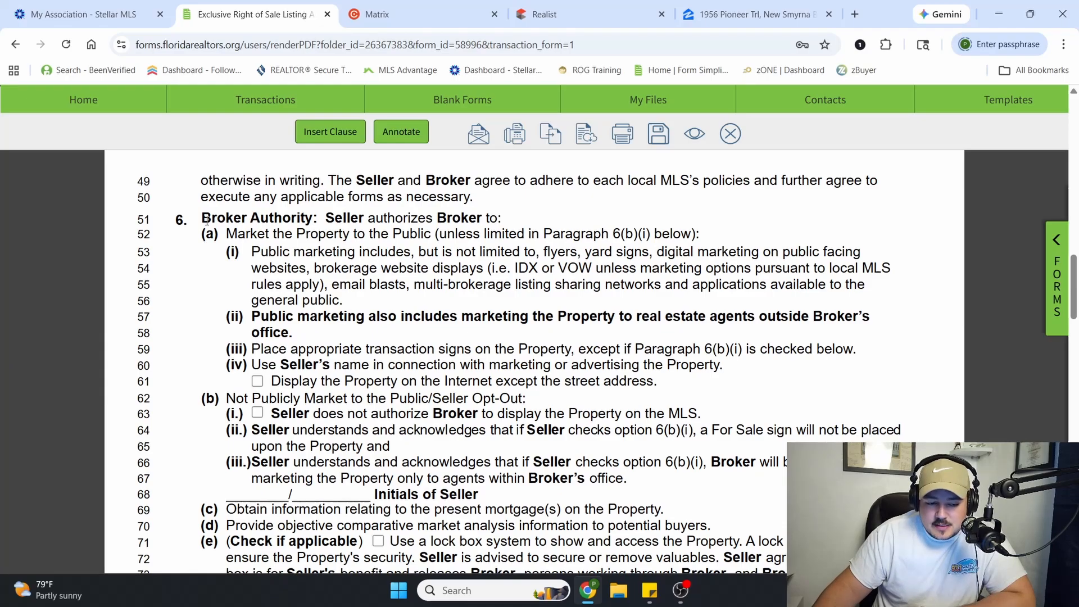
pyautogui.moveTo(202, 219); pyautogui.dragTo(472, 237)
pyautogui.click(301, 233)
pyautogui.moveTo(326, 218); pyautogui.dragTo(470, 220)
pyautogui.click(362, 238)
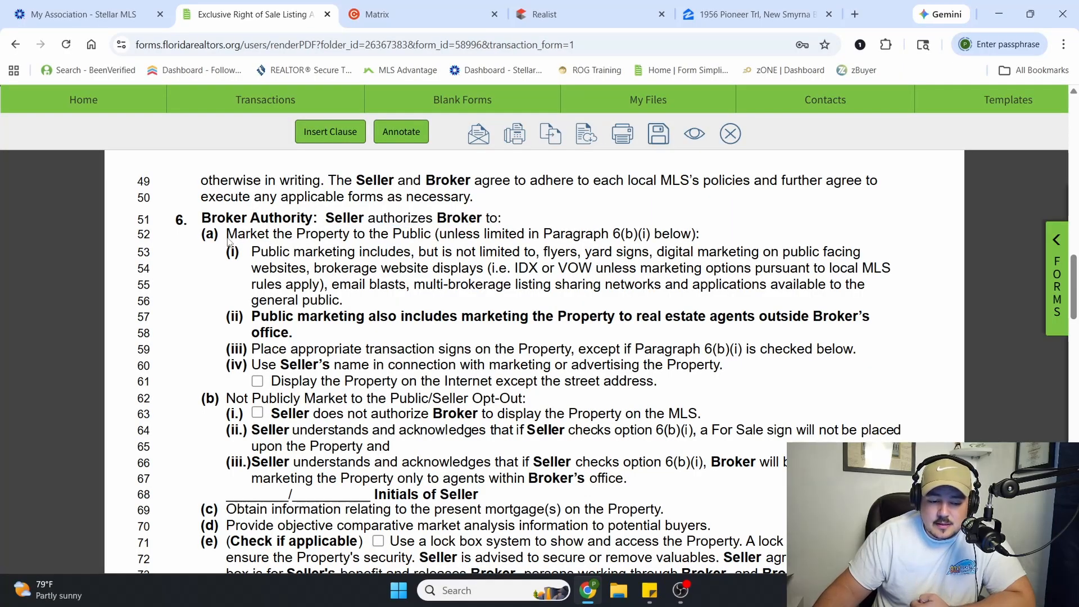
pyautogui.moveTo(229, 241); pyautogui.dragTo(380, 236)
pyautogui.click(379, 236)
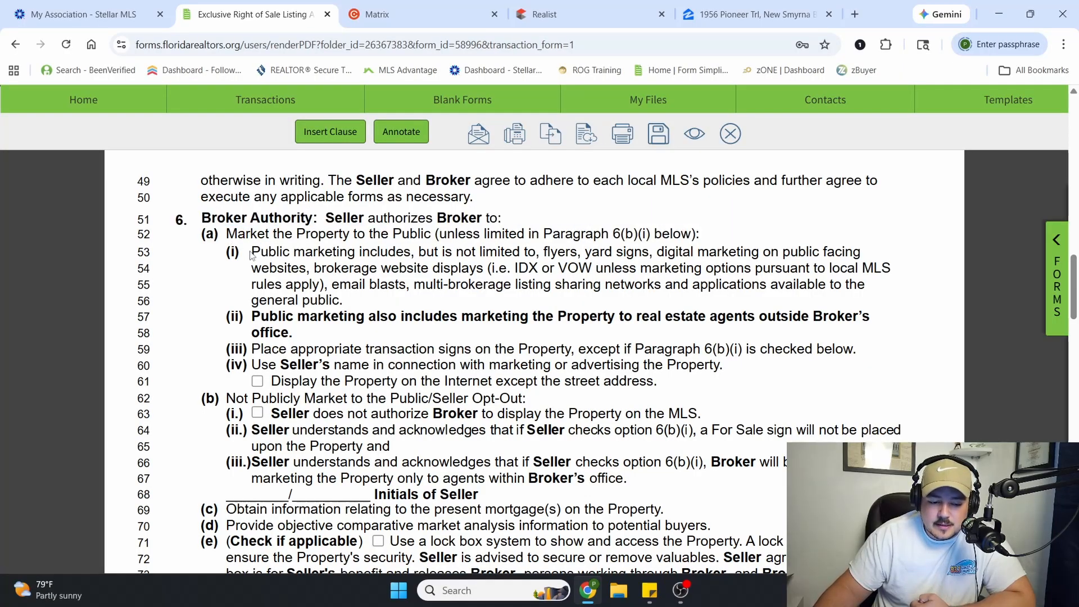
pyautogui.moveTo(251, 252); pyautogui.dragTo(365, 283)
pyautogui.click(365, 283)
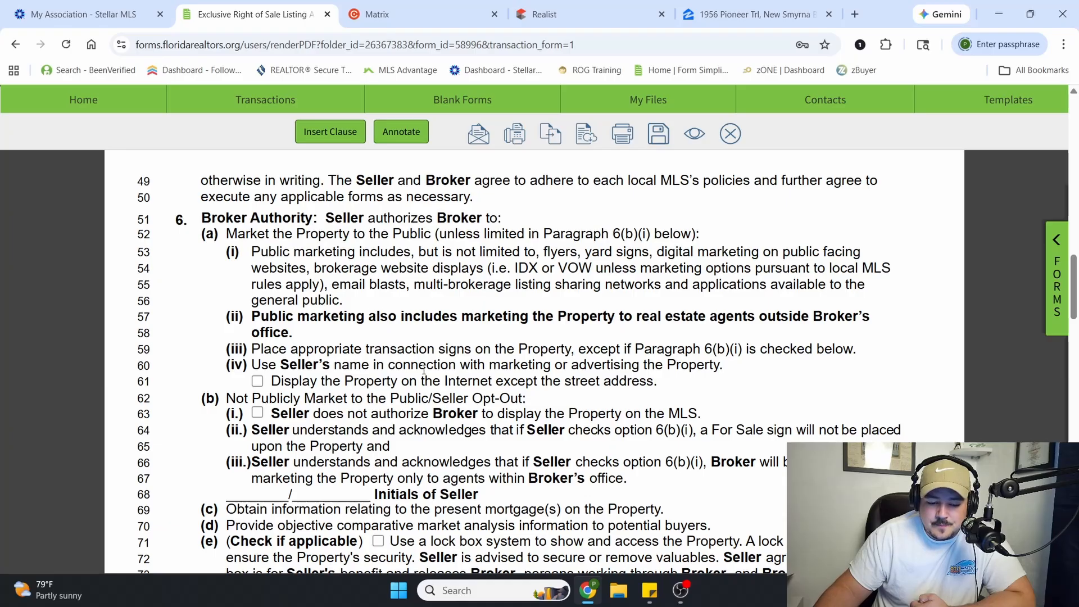
pyautogui.scroll(-1, 293, 383)
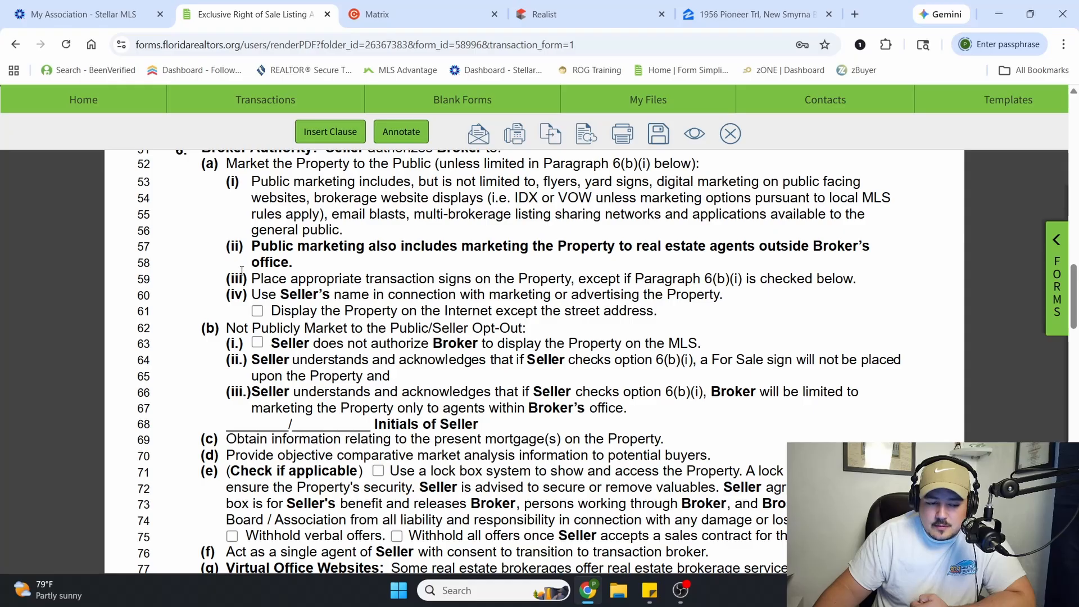
pyautogui.moveTo(238, 297); pyautogui.dragTo(251, 181)
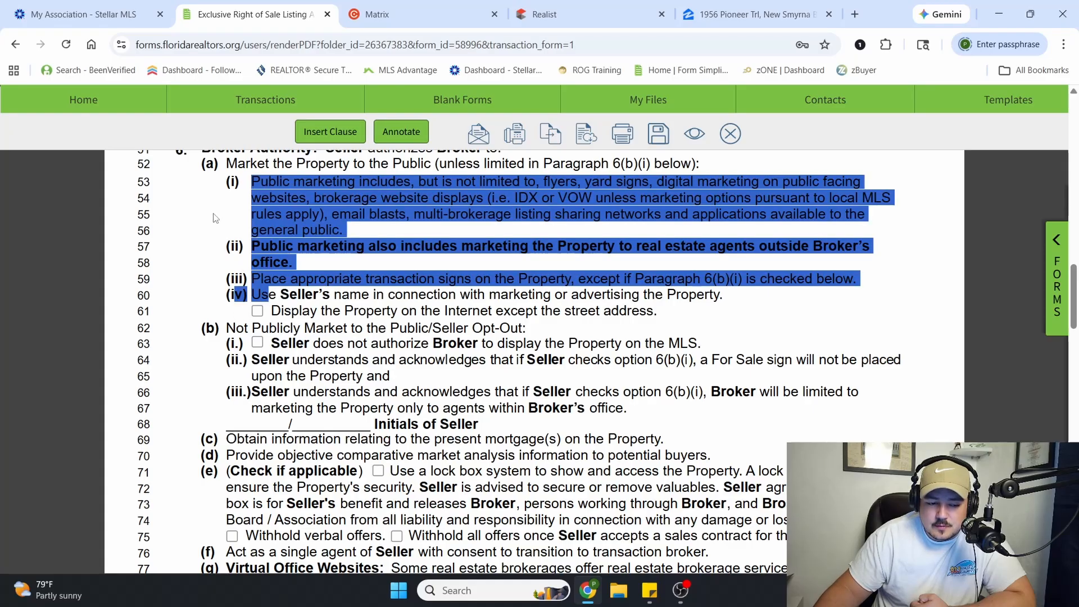
pyautogui.click(251, 225)
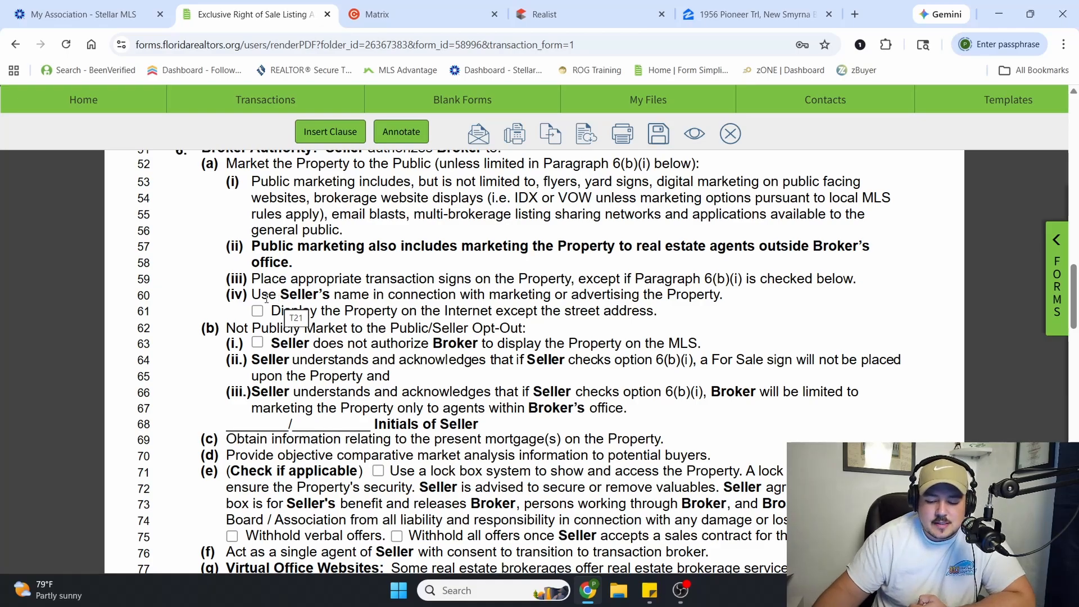
# Mark the option to display the property on the Internet except the street address, and clear it again
pyautogui.click(258, 313)
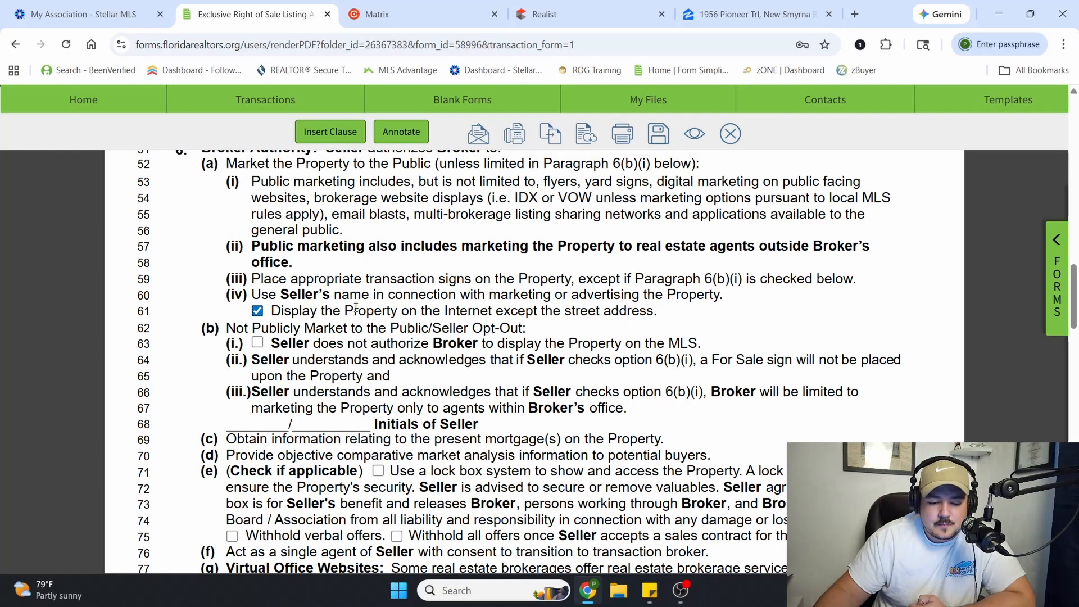
pyautogui.click(258, 312)
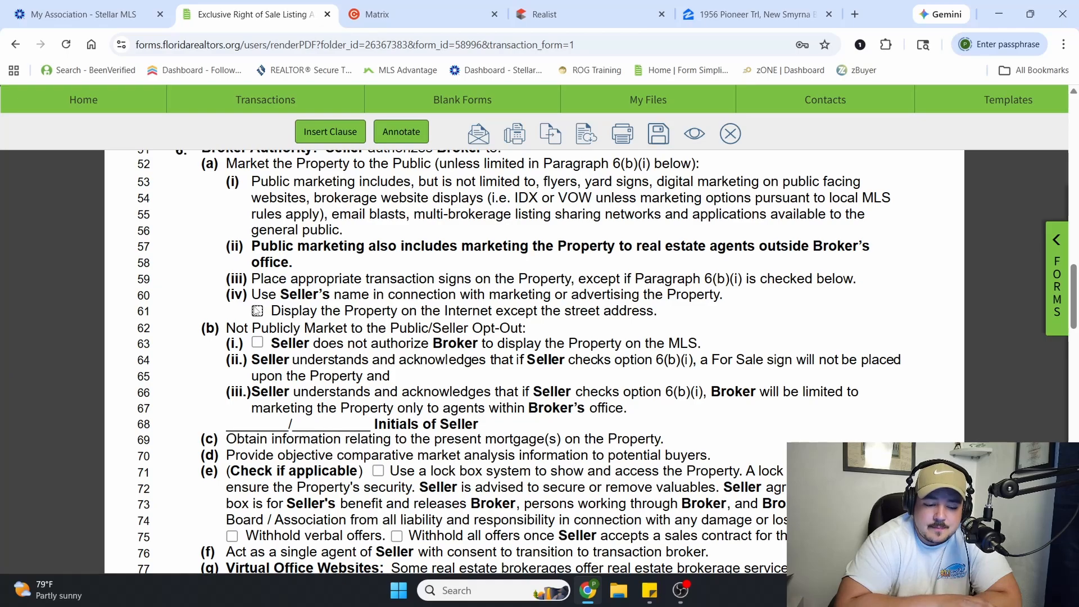
# Mark that the seller does not authorize MLS display, and review the related conditions on For Sale signs, office-only marketing and seller initials
pyautogui.click(258, 342)
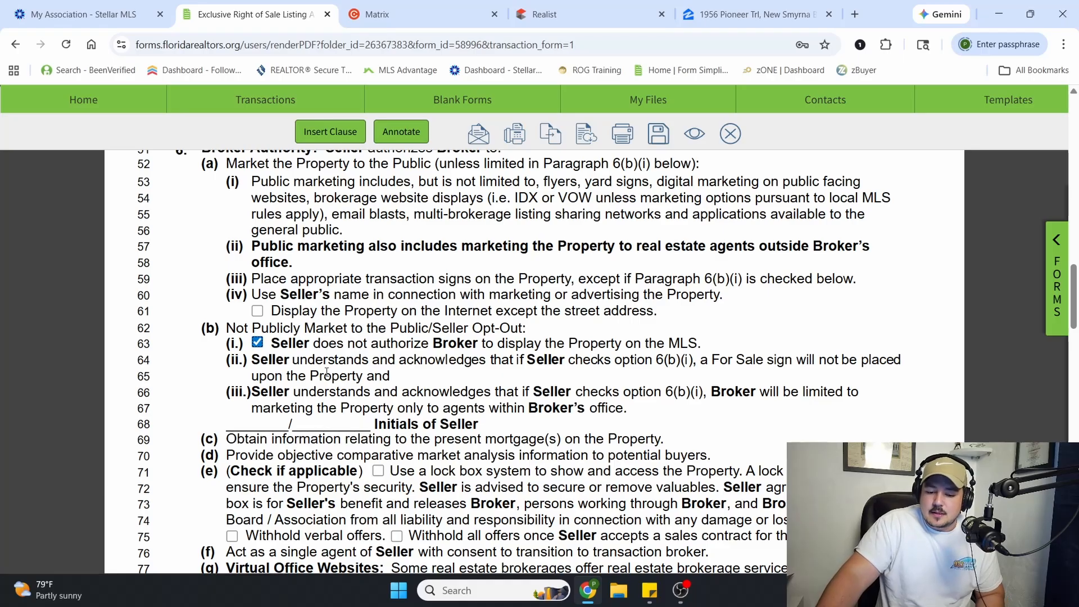
pyautogui.moveTo(734, 364); pyautogui.dragTo(870, 360)
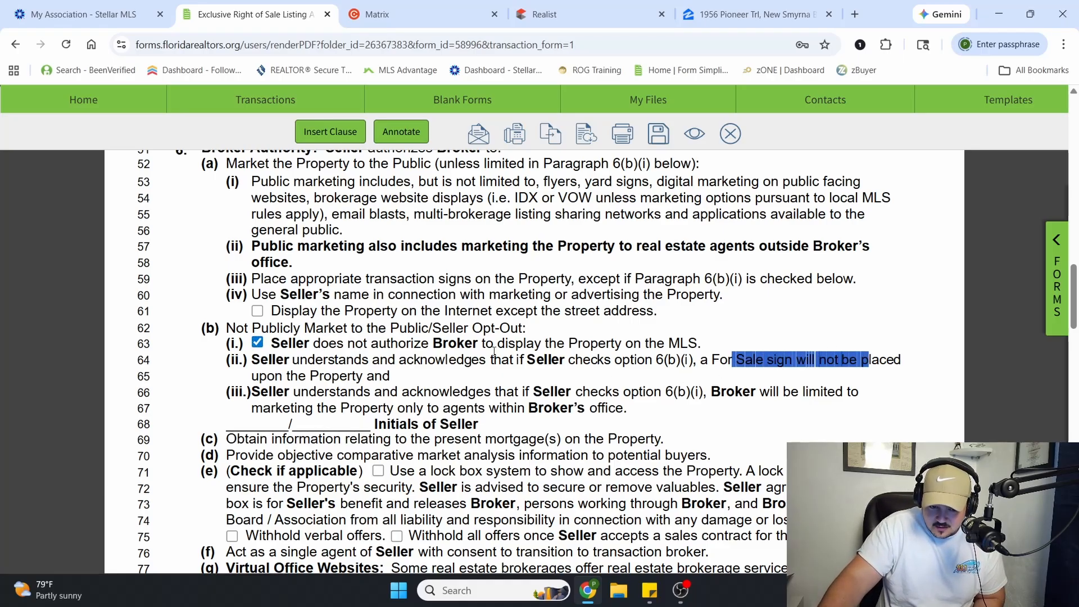
pyautogui.click(352, 400)
pyautogui.moveTo(398, 394); pyautogui.dragTo(586, 403)
pyautogui.click(596, 403)
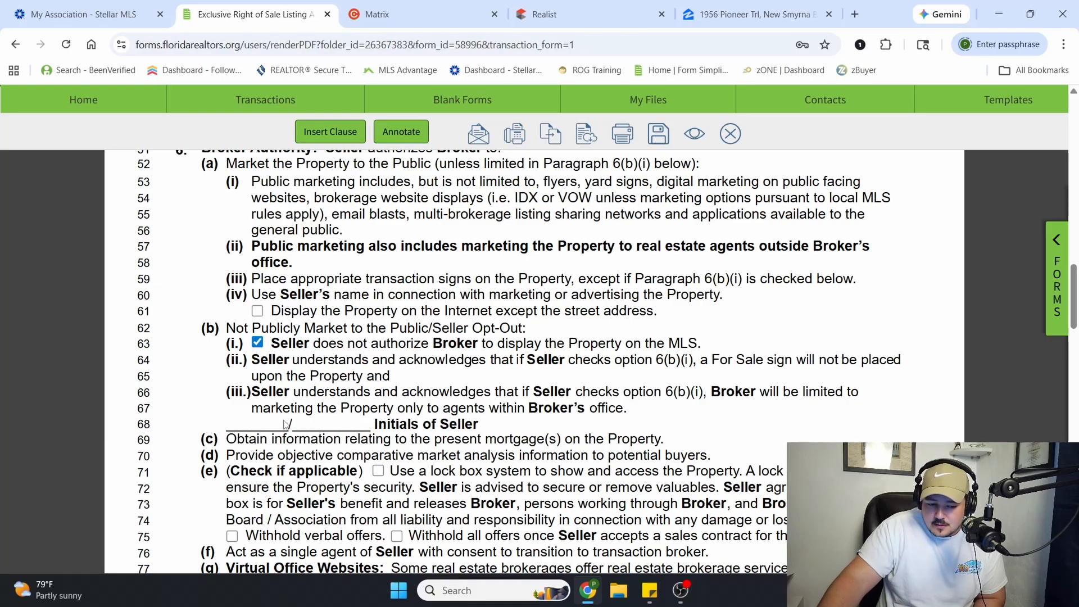
pyautogui.moveTo(283, 424); pyautogui.dragTo(279, 422)
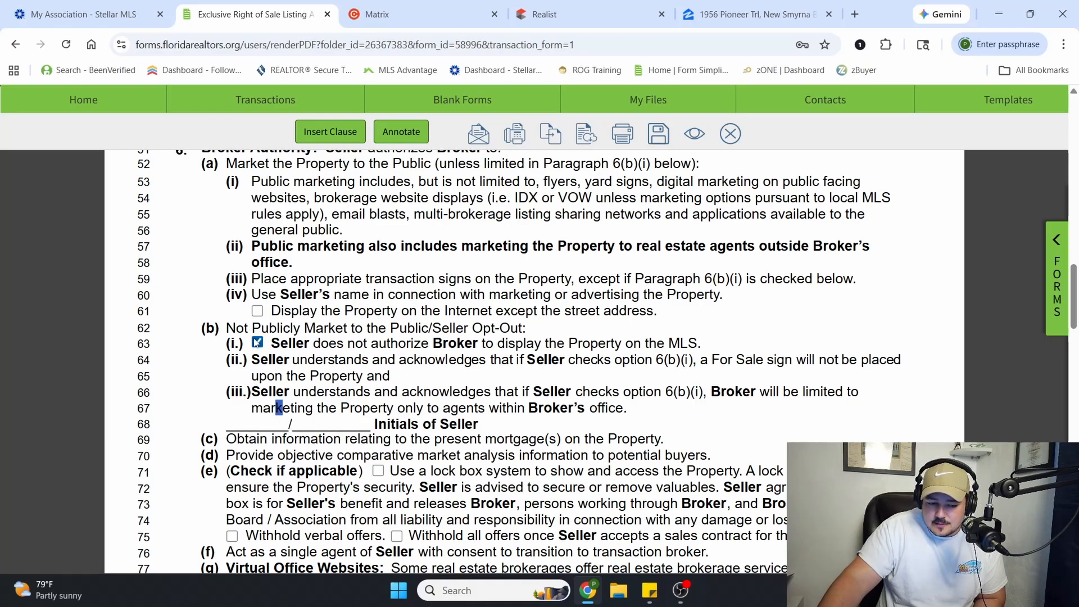
# Clear the seller's MLS display opt-out and mark the use of a lock box system to show and access the property
pyautogui.click(257, 342)
pyautogui.scroll(-2, 409, 371)
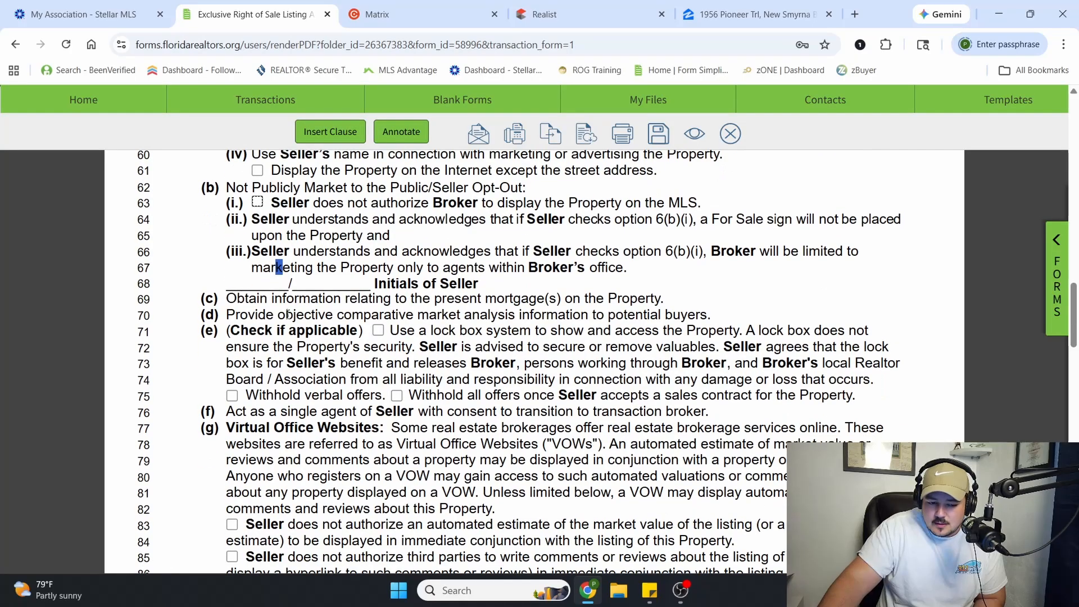
pyautogui.click(287, 319)
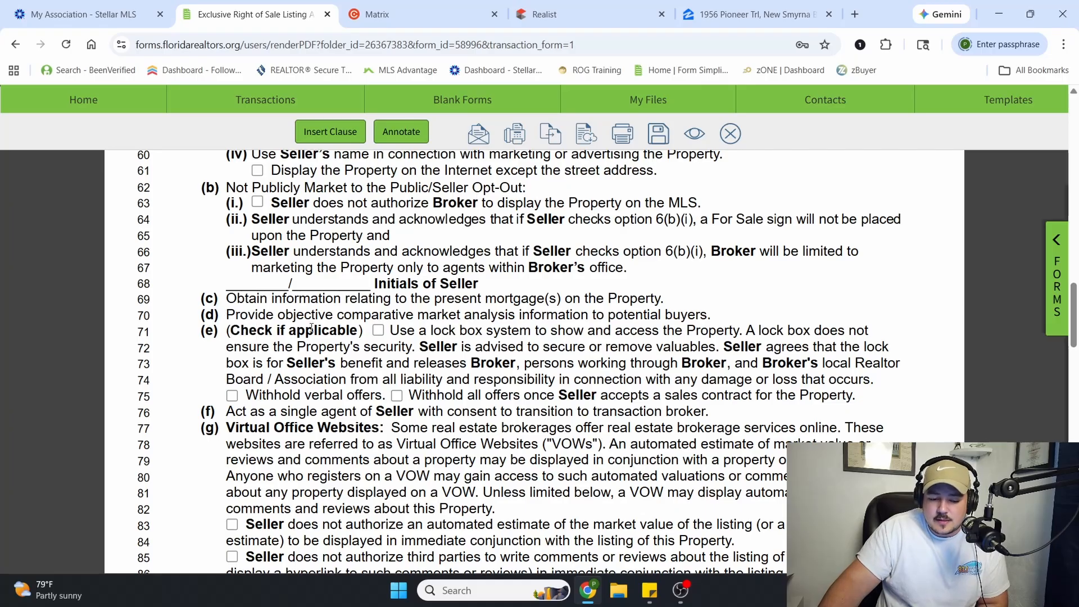
pyautogui.click(378, 331)
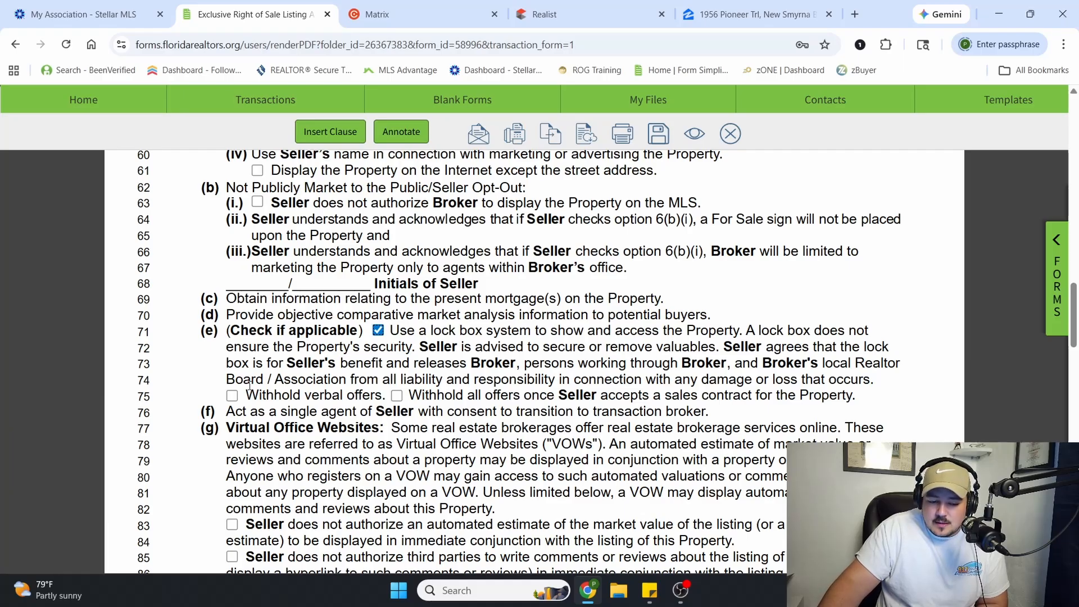
# Mark the options to withhold verbal offers and to withhold all offers after a contract is accepted, clearing each again
pyautogui.click(232, 397)
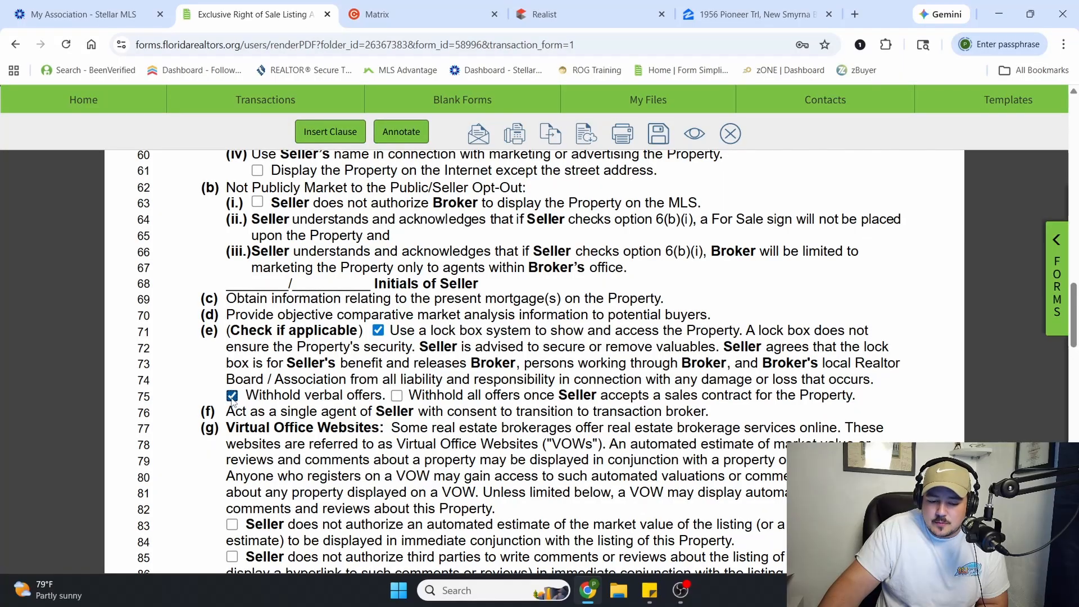
pyautogui.click(232, 396)
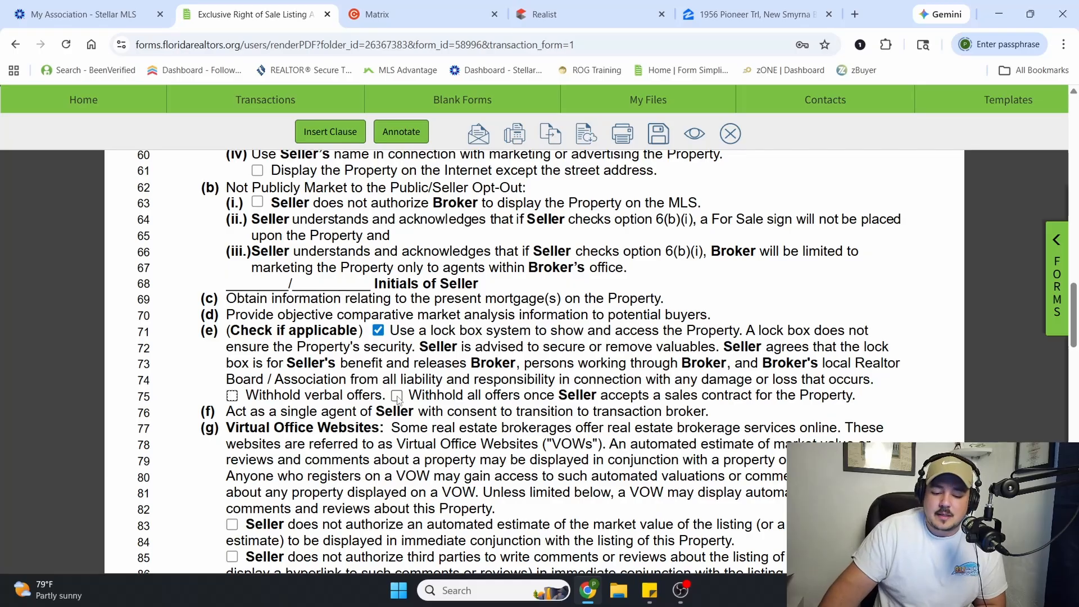
pyautogui.click(397, 396)
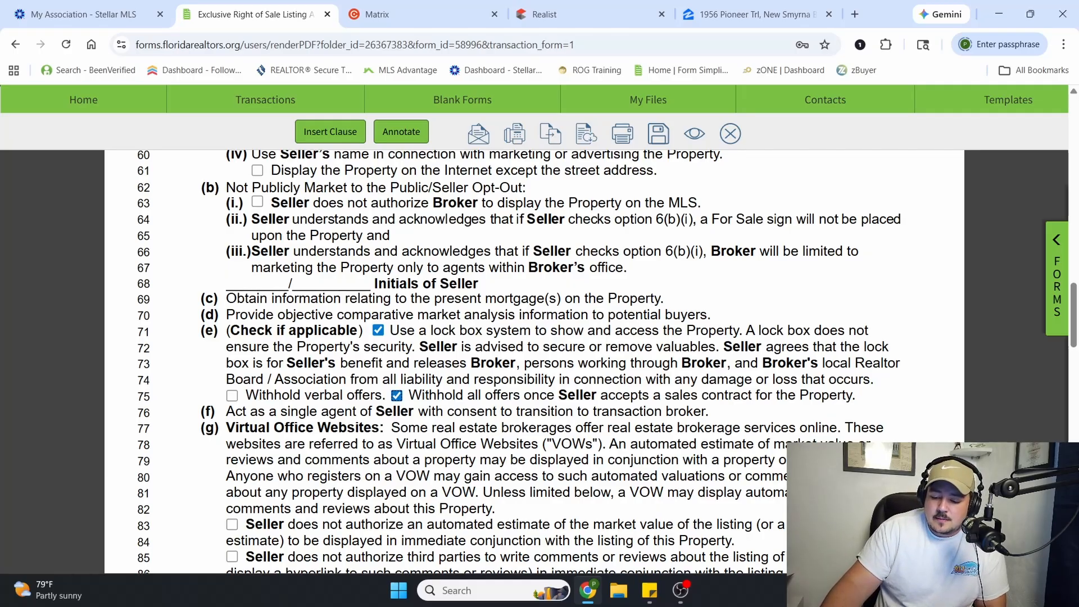
pyautogui.click(1034, 591)
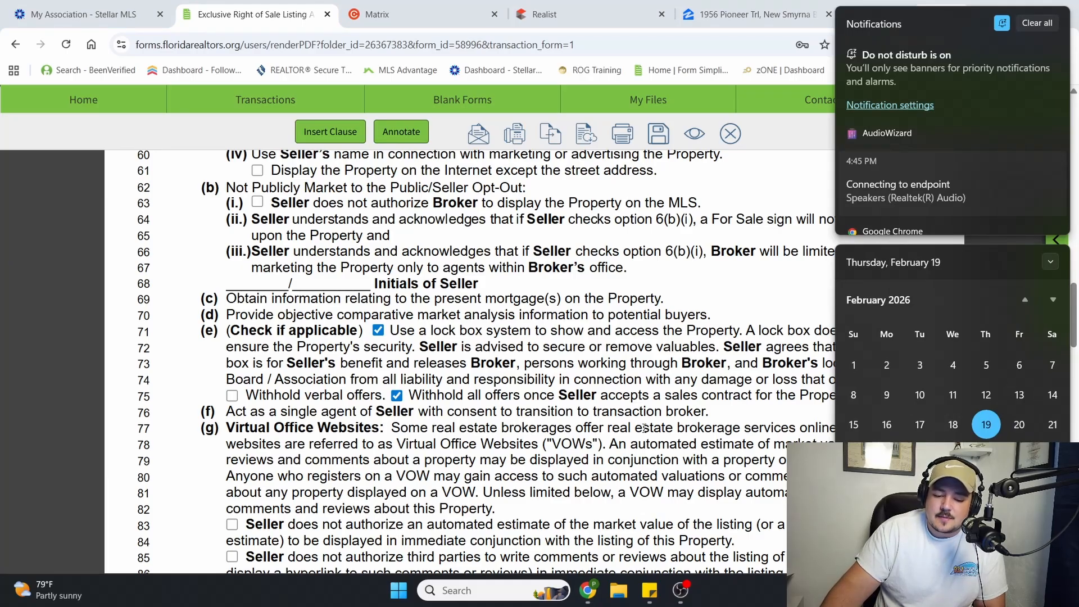
pyautogui.click(397, 396)
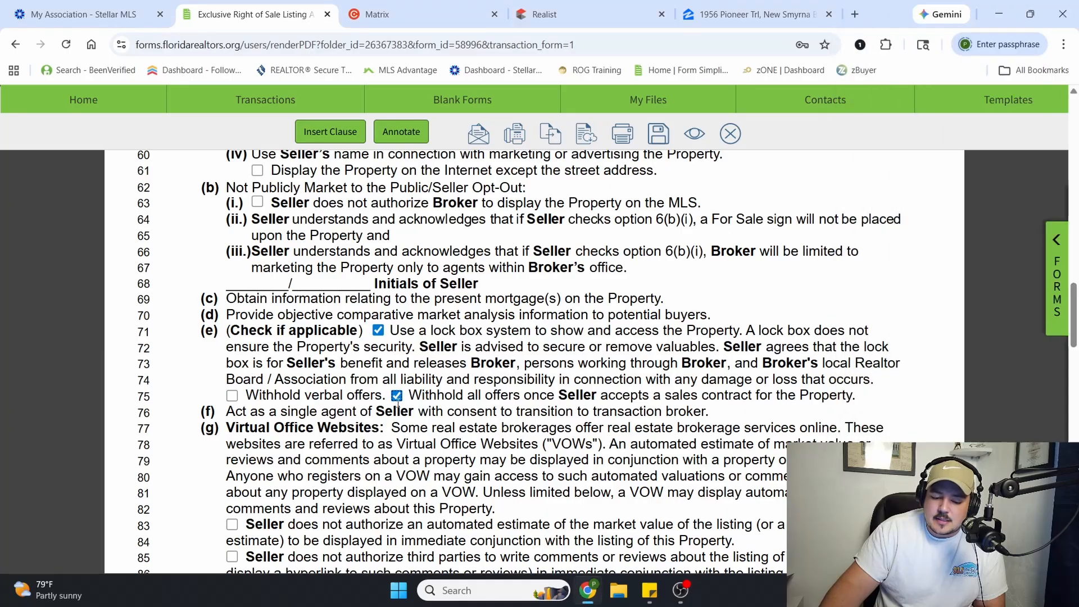
# Review the single agent and Virtual Office Websites paragraphs, and mark that the seller does not authorize an automated market value estimate
pyautogui.scroll(-2, 517, 349)
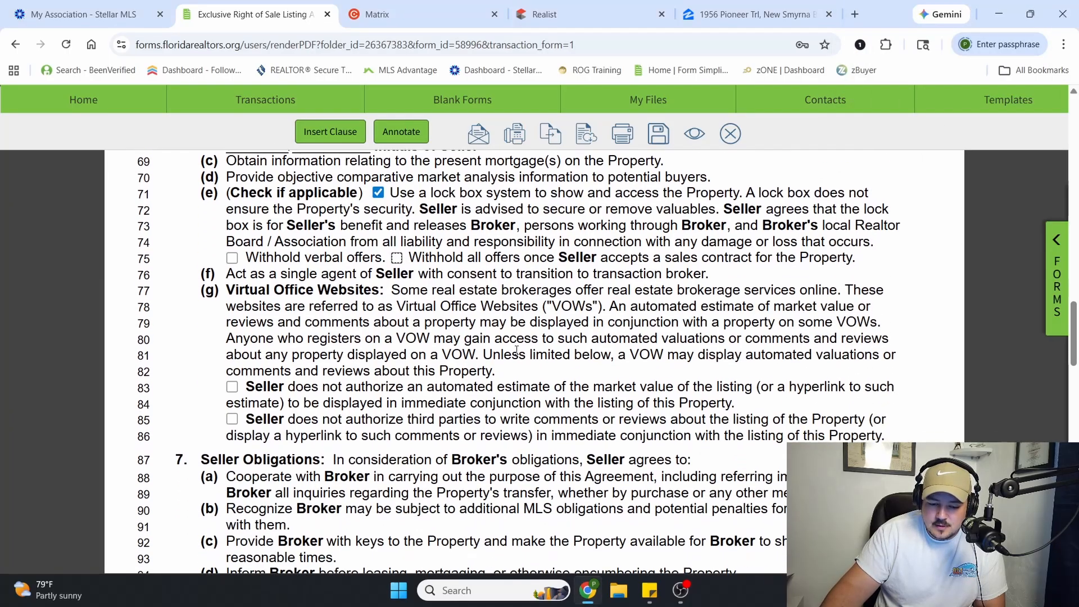
pyautogui.moveTo(227, 271); pyautogui.dragTo(595, 290)
pyautogui.click(294, 291)
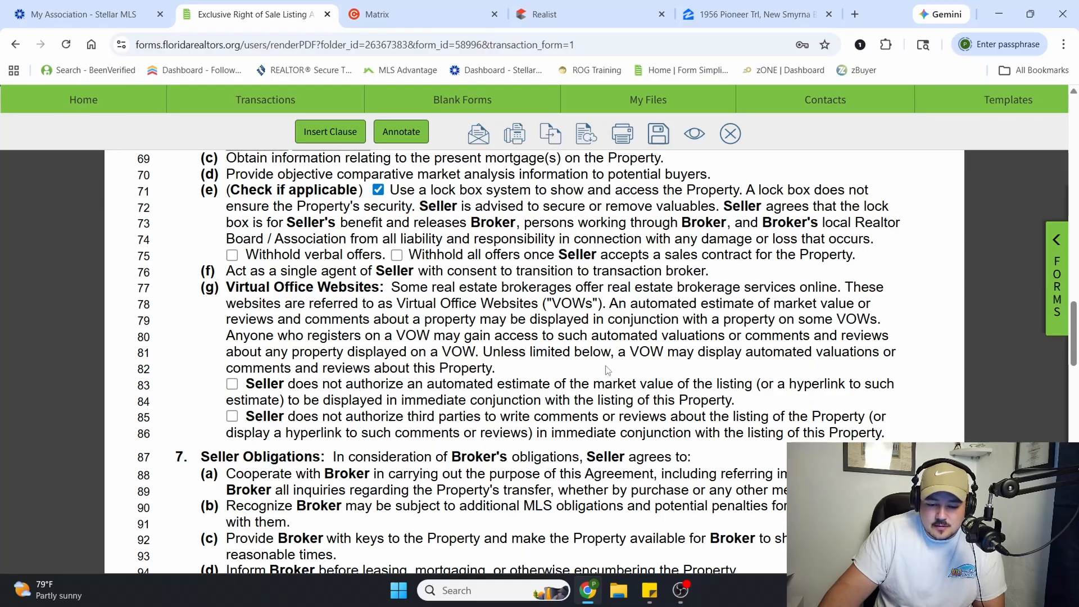
pyautogui.click(233, 385)
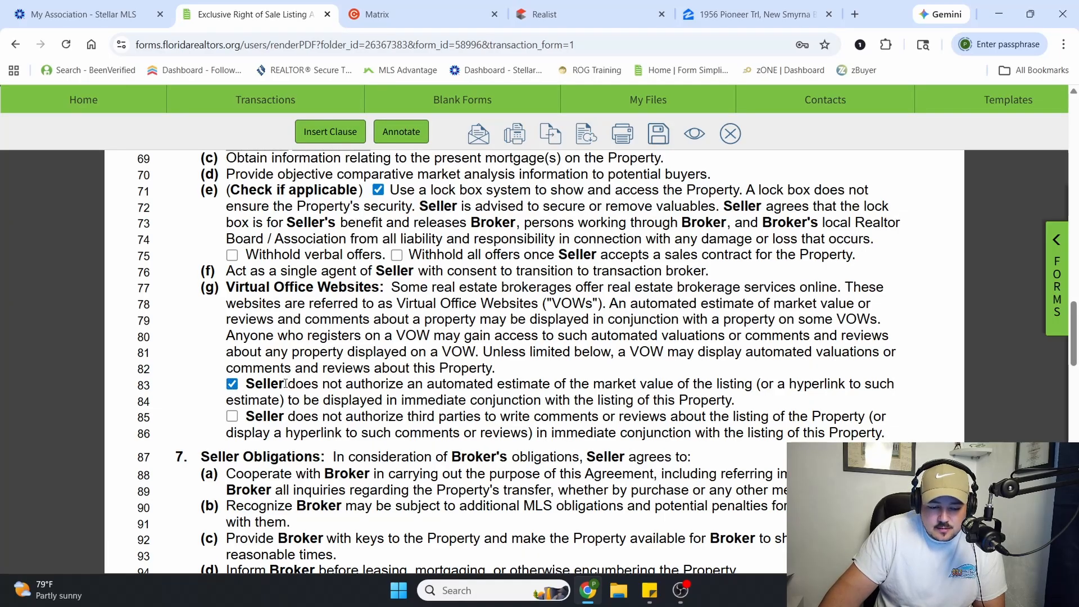
pyautogui.moveTo(285, 385); pyautogui.dragTo(760, 387)
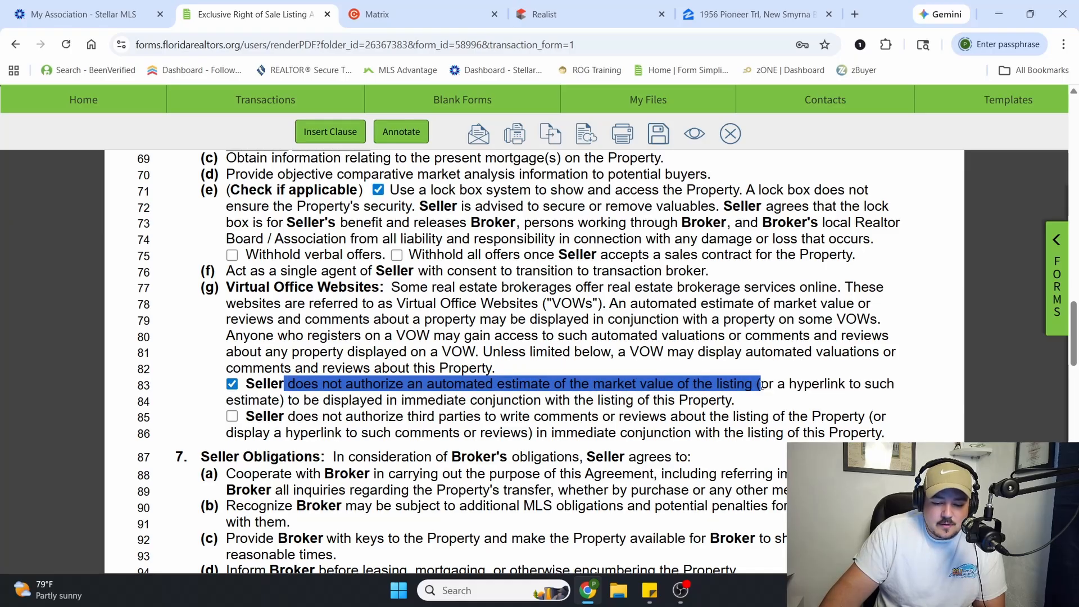
pyautogui.click(437, 401)
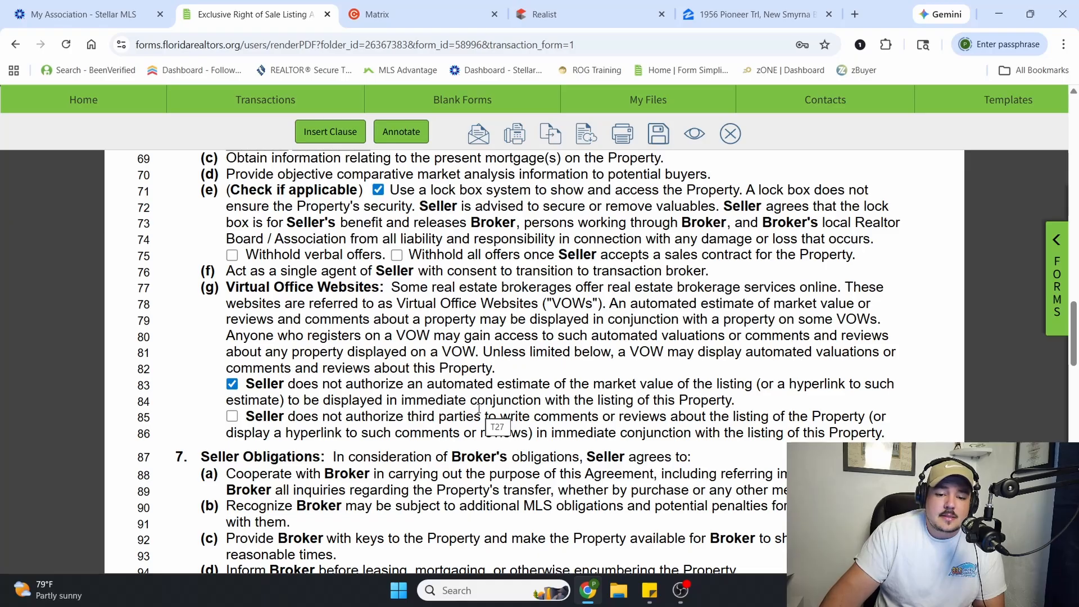
# Switch to Zillow, leave the listing's photo gallery and look for the home's Zestimate among its property facts
pyautogui.click(733, 16)
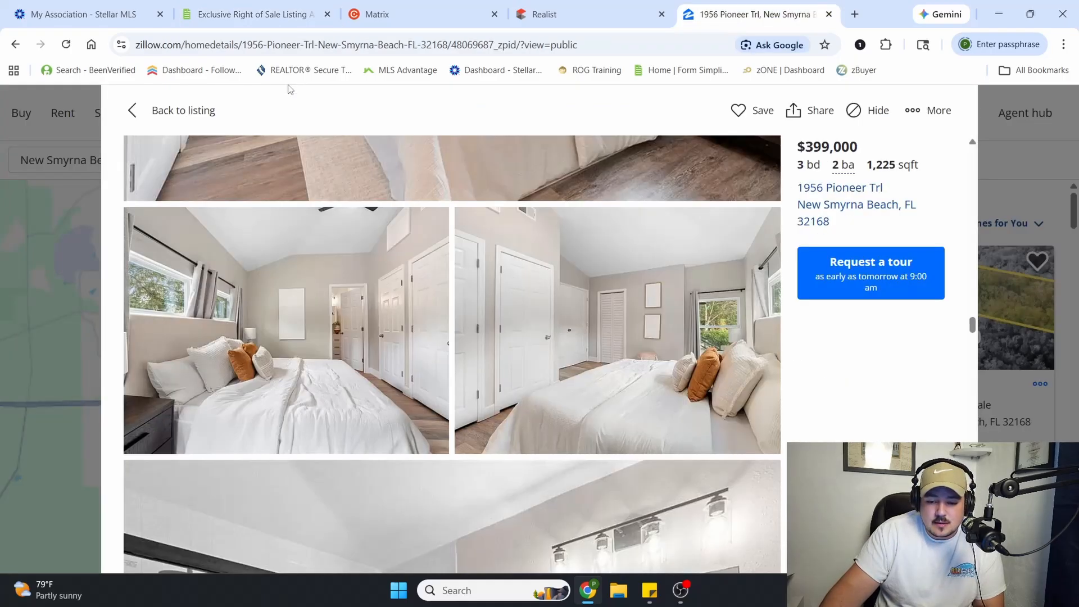
pyautogui.click(216, 120)
pyautogui.scroll(-2, 416, 385)
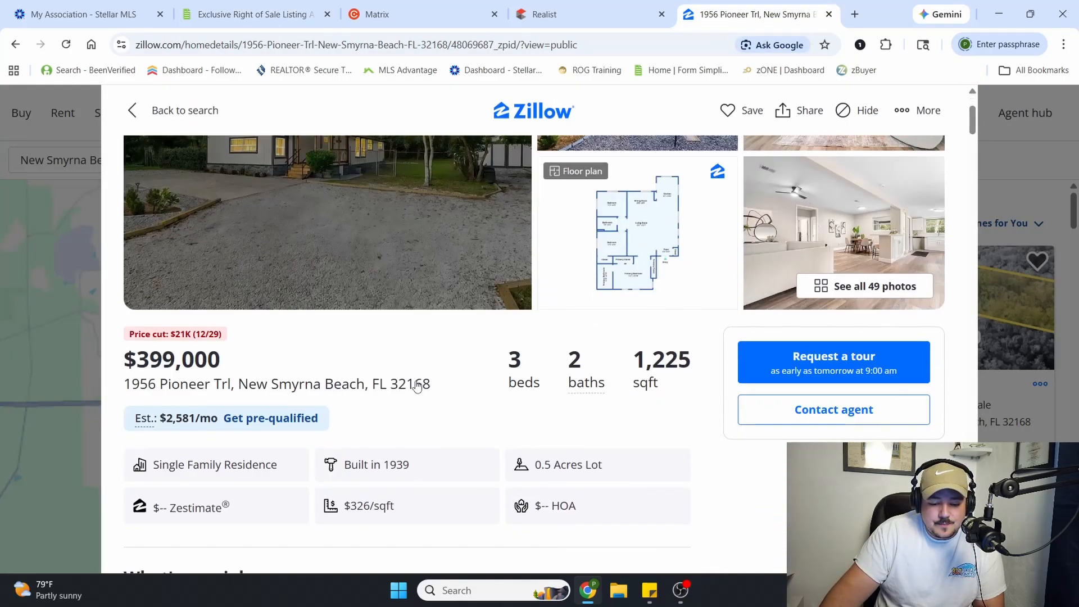
pyautogui.scroll(-1, 417, 386)
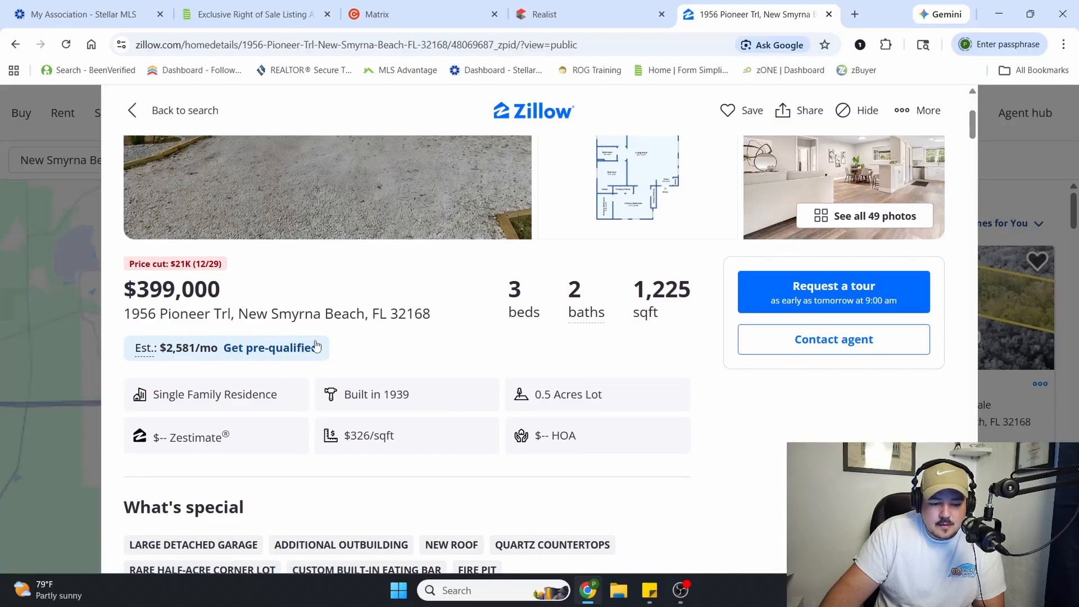
# Open the $499,000 New Smyrna Beach home from the map, check its Zestimate, and return to the first home's listing
pyautogui.click(45, 266)
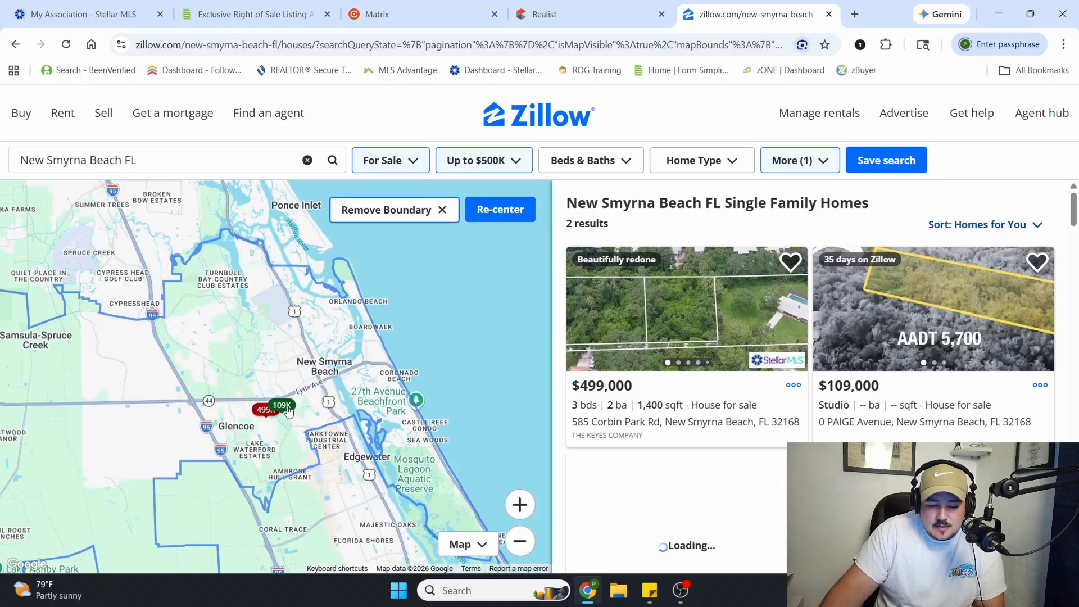
pyautogui.click(267, 416)
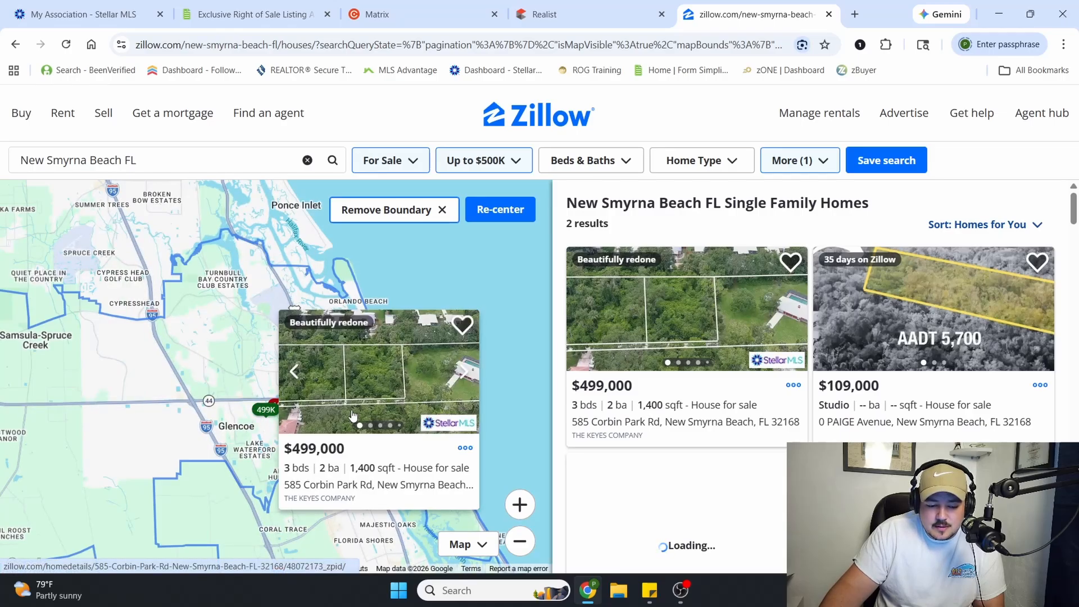
pyautogui.click(424, 423)
pyautogui.scroll(-3, 557, 416)
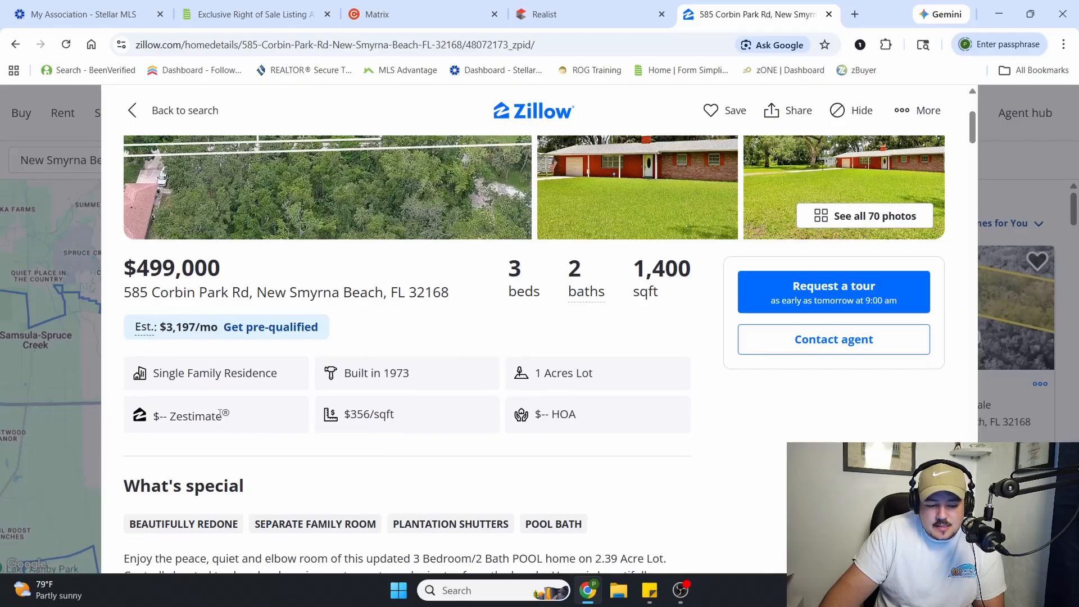
pyautogui.moveTo(230, 416); pyautogui.dragTo(196, 418)
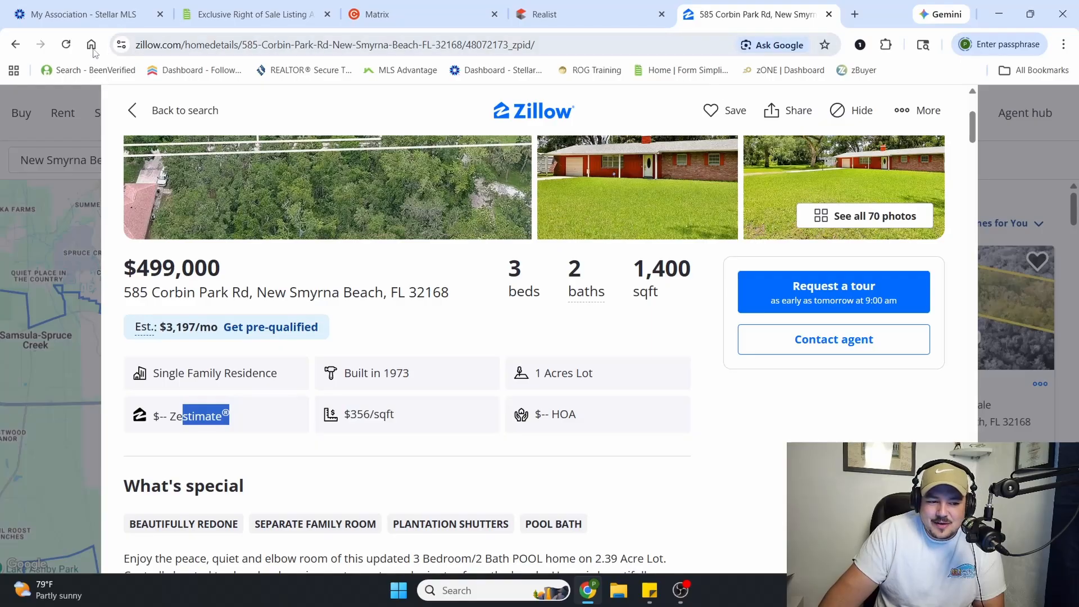
pyautogui.click(26, 45)
pyautogui.click(21, 45)
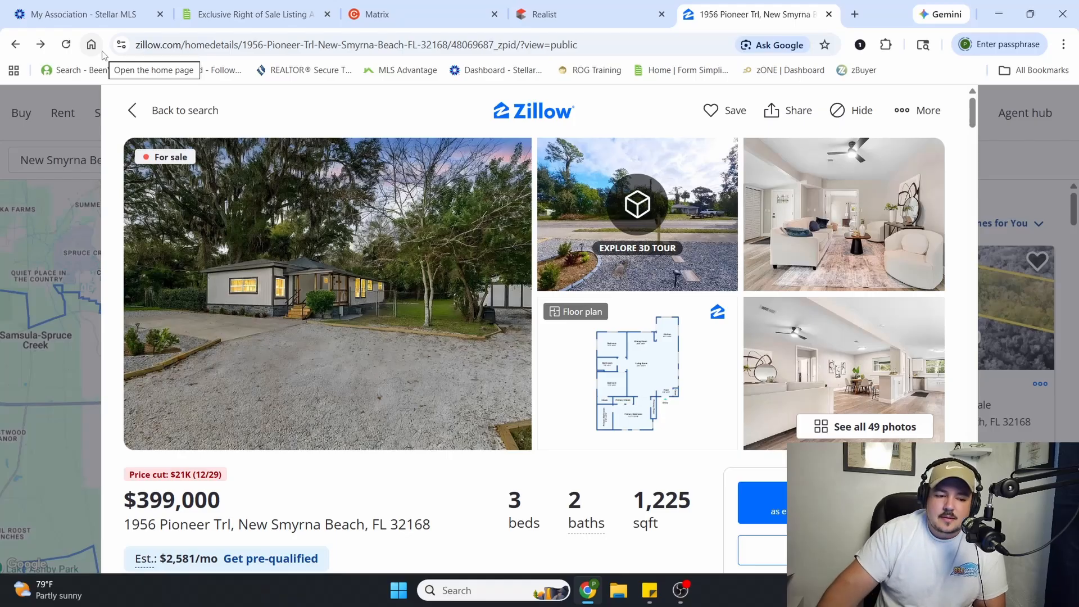
# Return to the listing agreement and mark that the seller does not authorize third parties to write comments or reviews about the listing
pyautogui.click(253, 14)
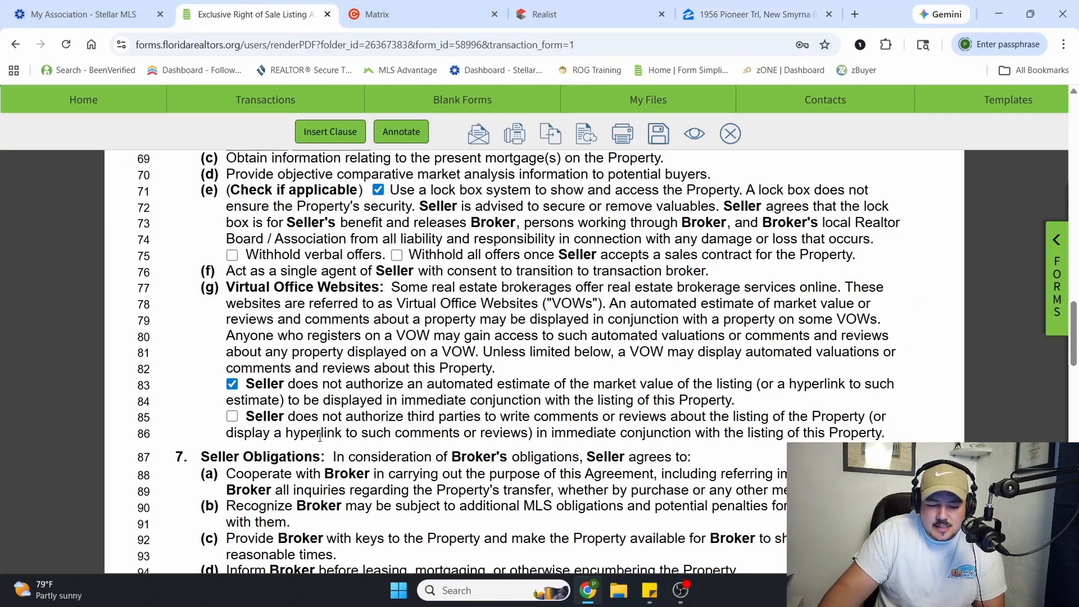
pyautogui.click(230, 417)
pyautogui.moveTo(419, 417); pyautogui.dragTo(834, 416)
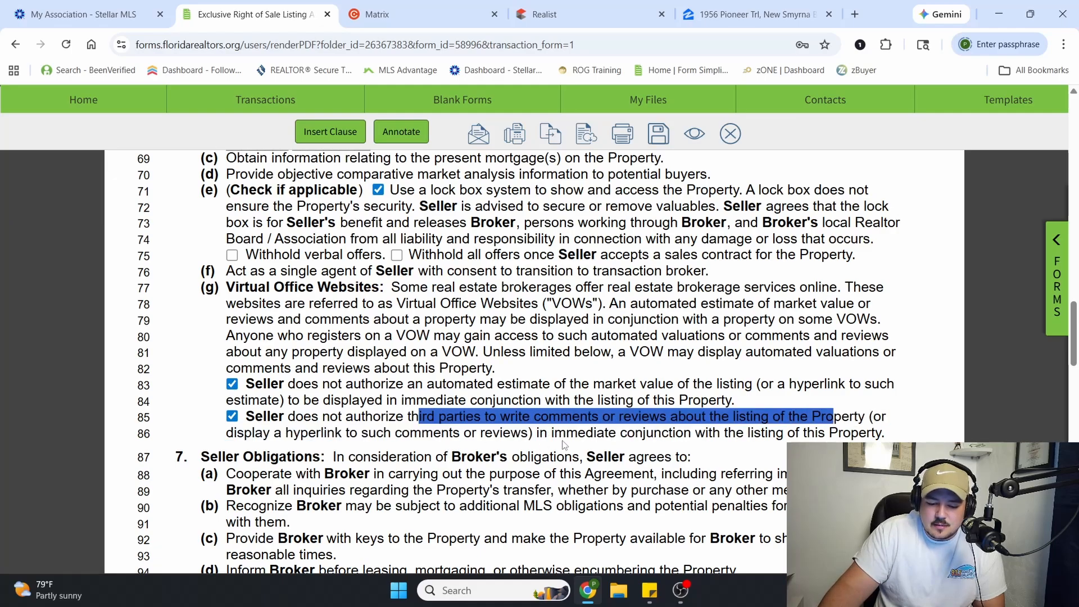
pyautogui.click(601, 418)
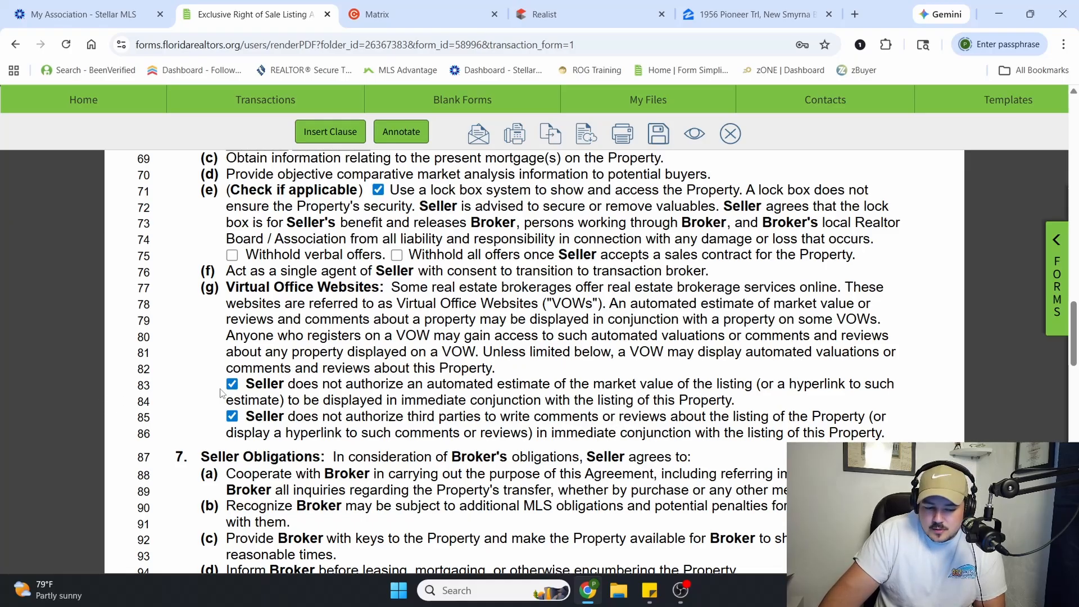
# Read the Seller Obligations paragraph, including broker access, indemnification, FIRPTA compliance and required disclosures of material facts
pyautogui.scroll(-3, 252, 402)
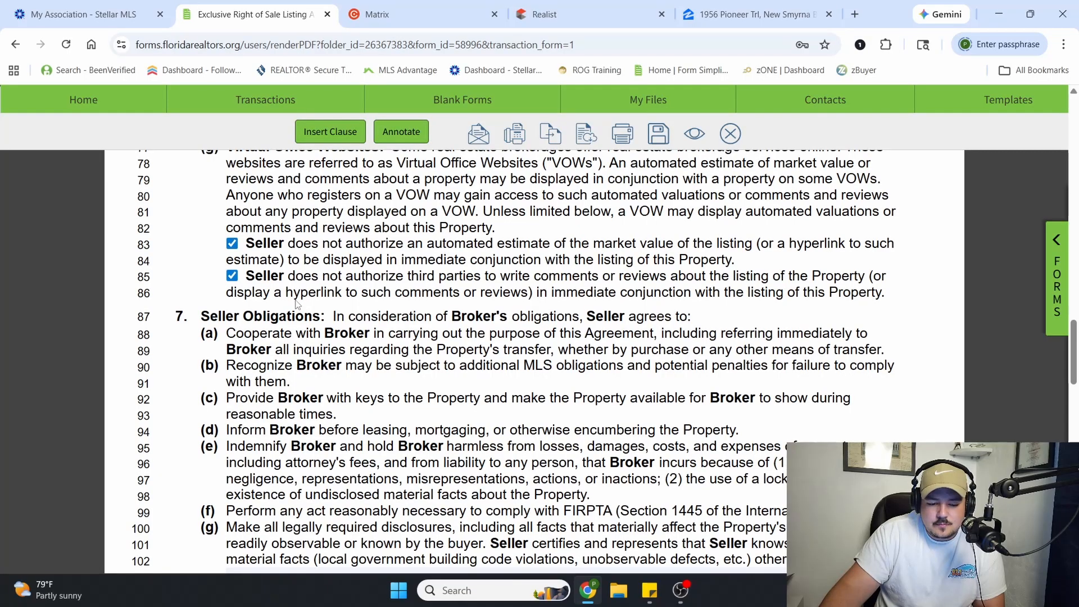
pyautogui.scroll(-1, 403, 292)
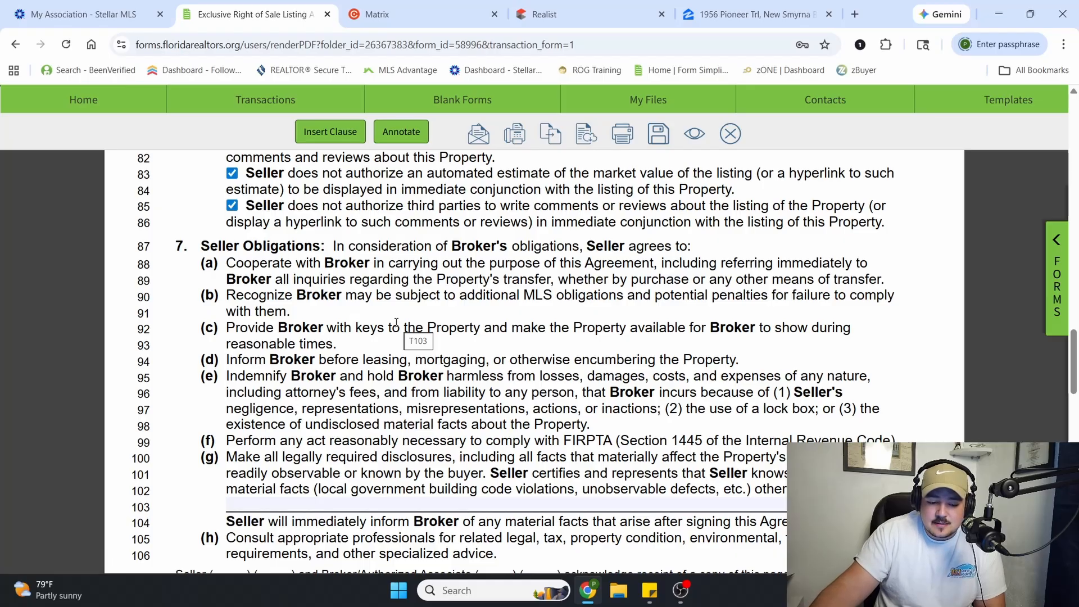
pyautogui.scroll(-2, 420, 432)
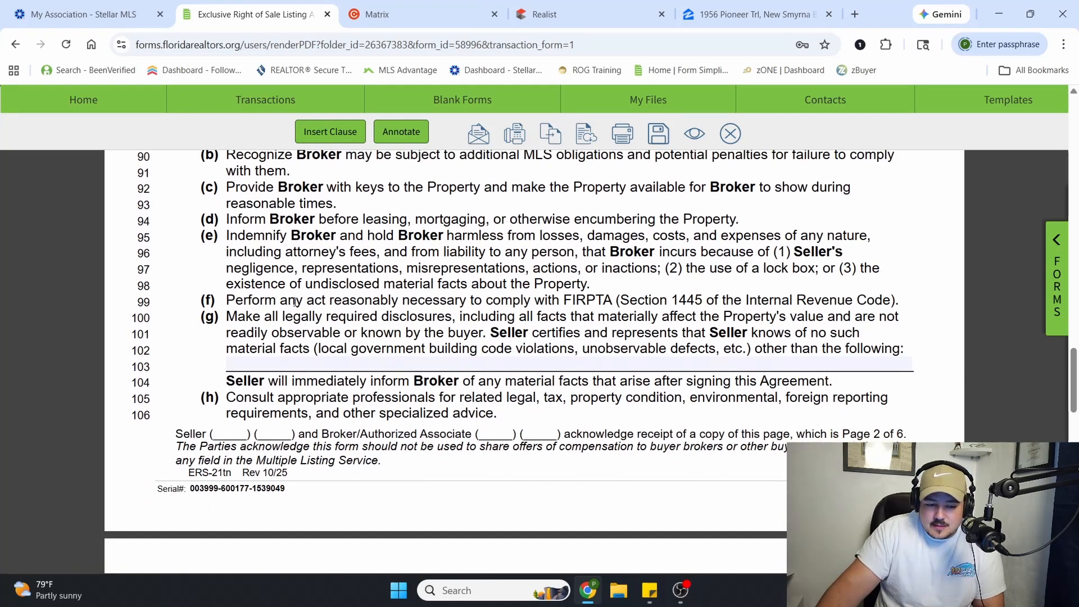
pyautogui.scroll(-2, 363, 281)
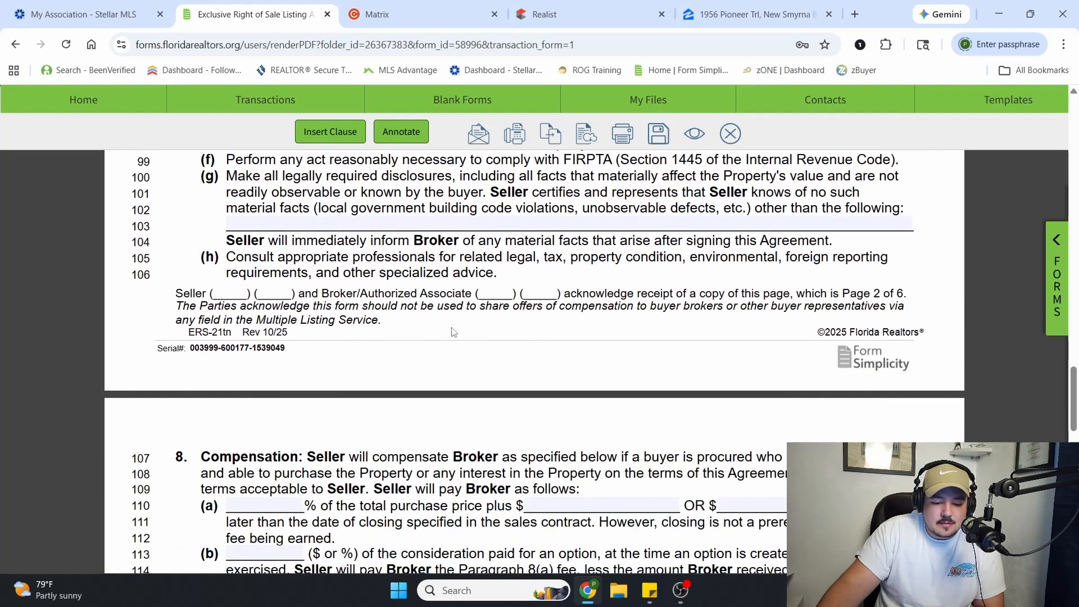
# Read the opening terms of the Compensation paragraph on paying the broker when a ready, willing and able buyer is procured
pyautogui.scroll(-3, 464, 344)
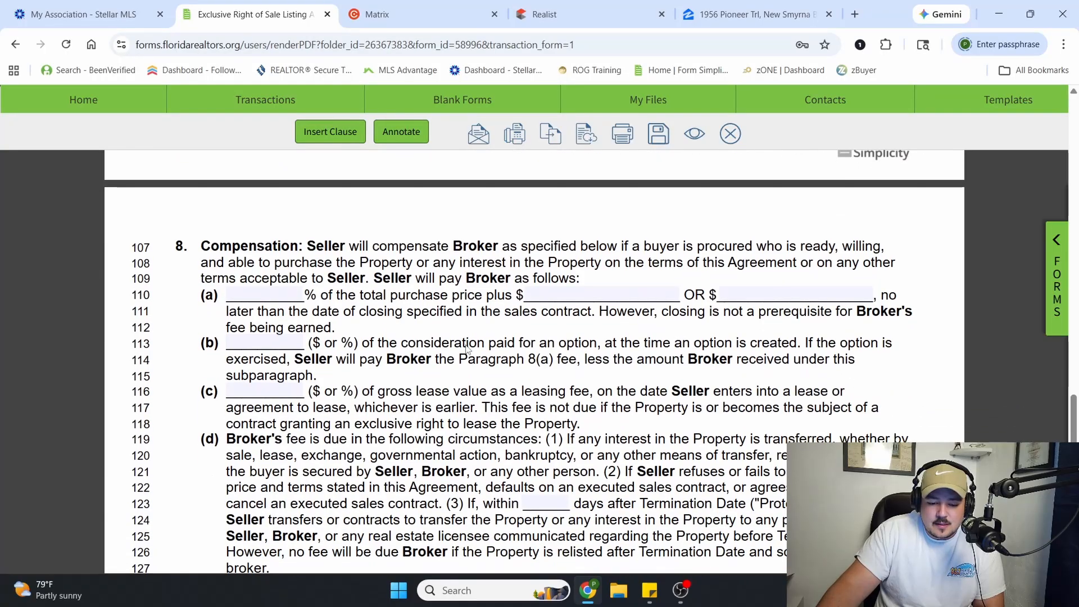
pyautogui.moveTo(173, 251); pyautogui.dragTo(409, 264)
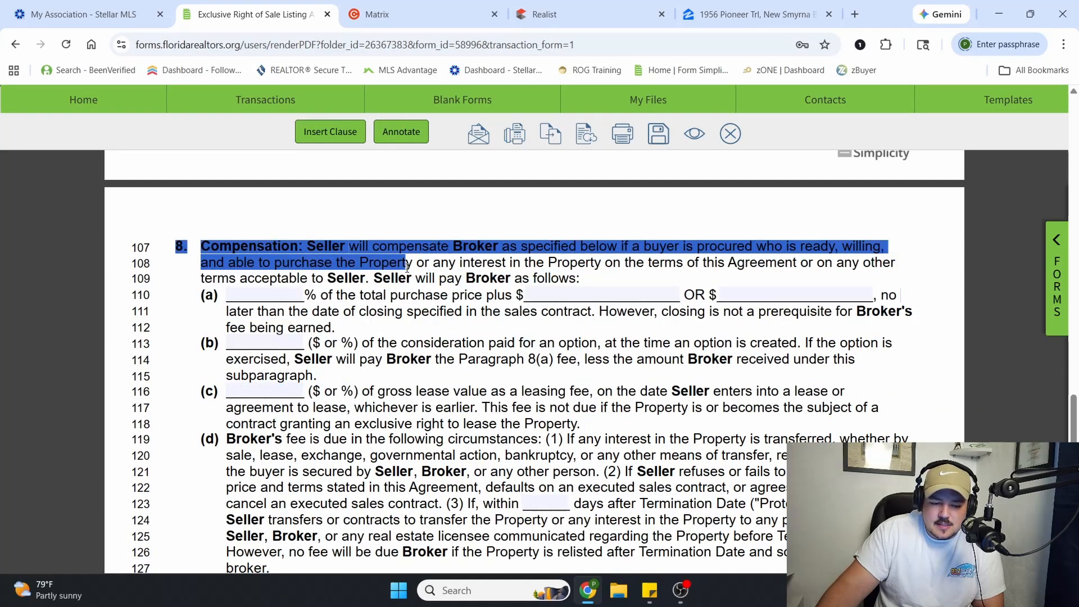
pyautogui.click(393, 299)
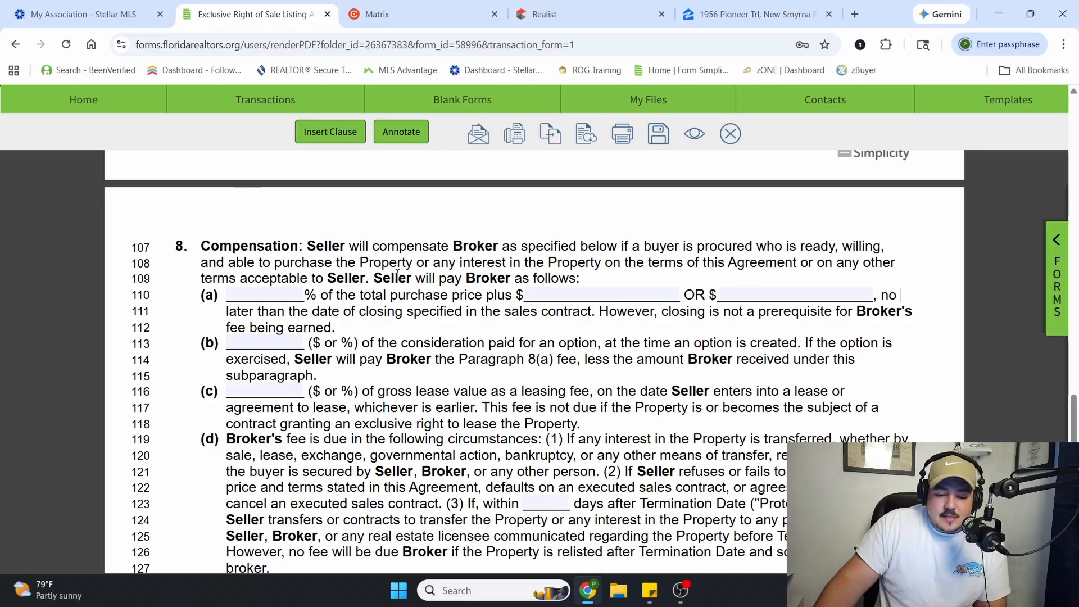
pyautogui.moveTo(524, 268); pyautogui.dragTo(666, 262)
pyautogui.click(668, 261)
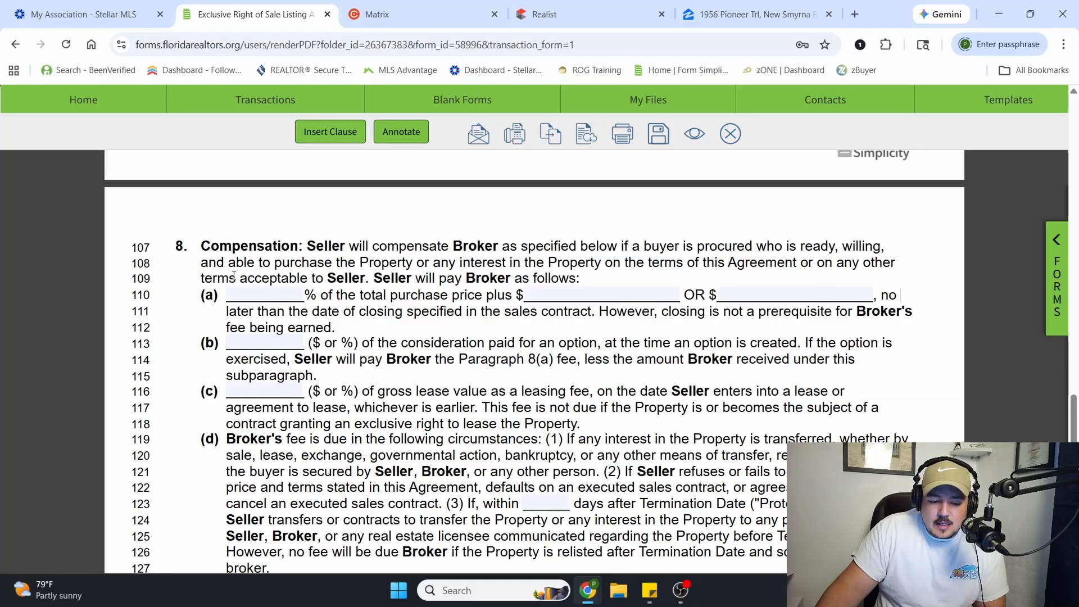
pyautogui.moveTo(208, 262); pyautogui.dragTo(237, 263)
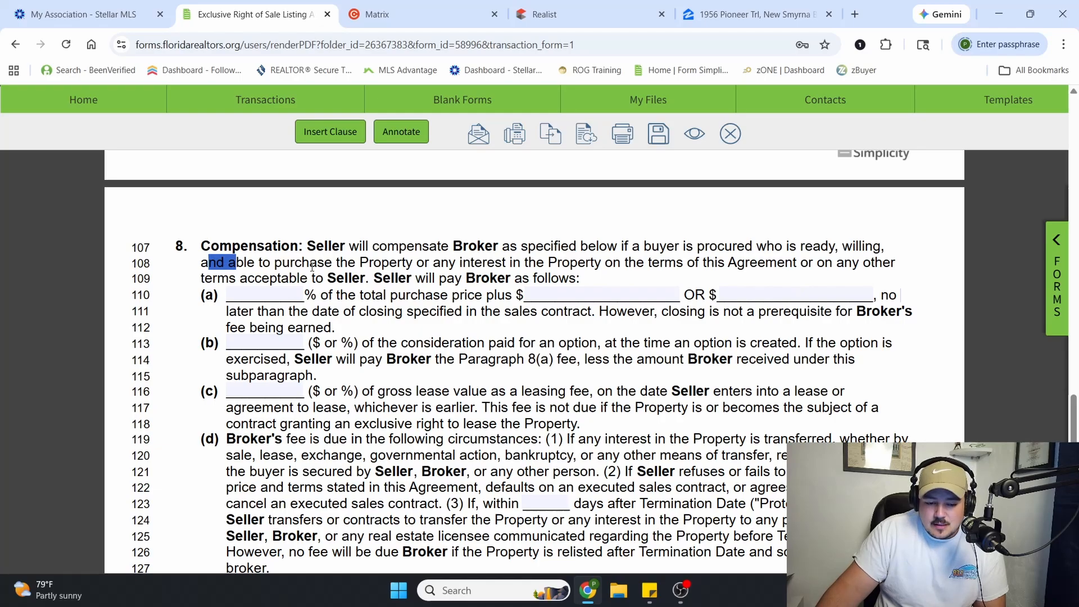
pyautogui.moveTo(302, 262); pyautogui.dragTo(569, 266)
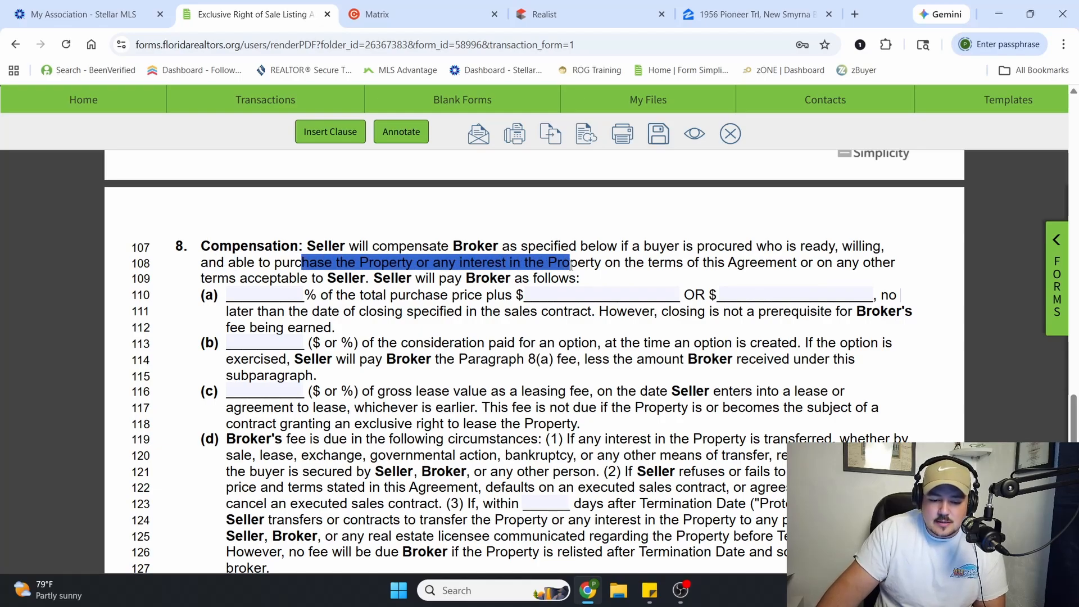
pyautogui.click(677, 268)
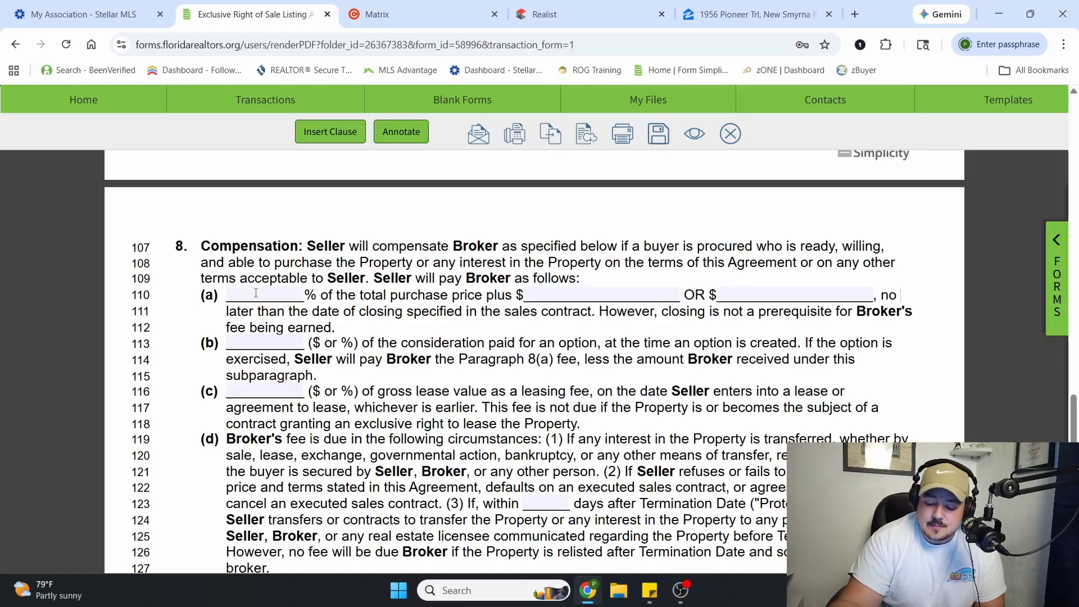
# Fill in the paragraph 8(a) broker compensation as 3% of the total purchase price plus $10,000
pyautogui.write('3')
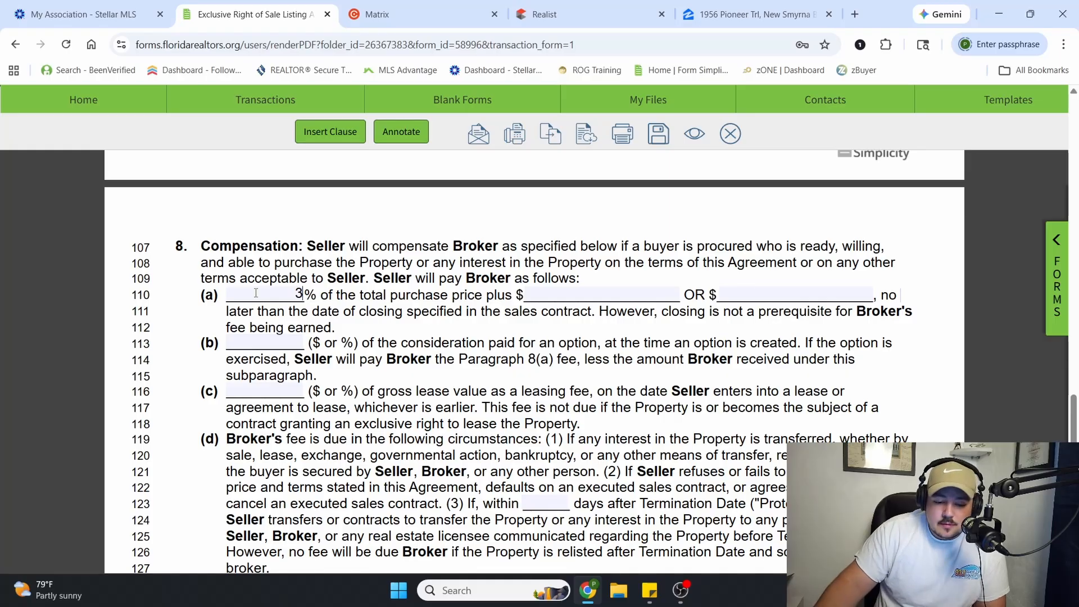
pyautogui.click(605, 298)
pyautogui.write('10')
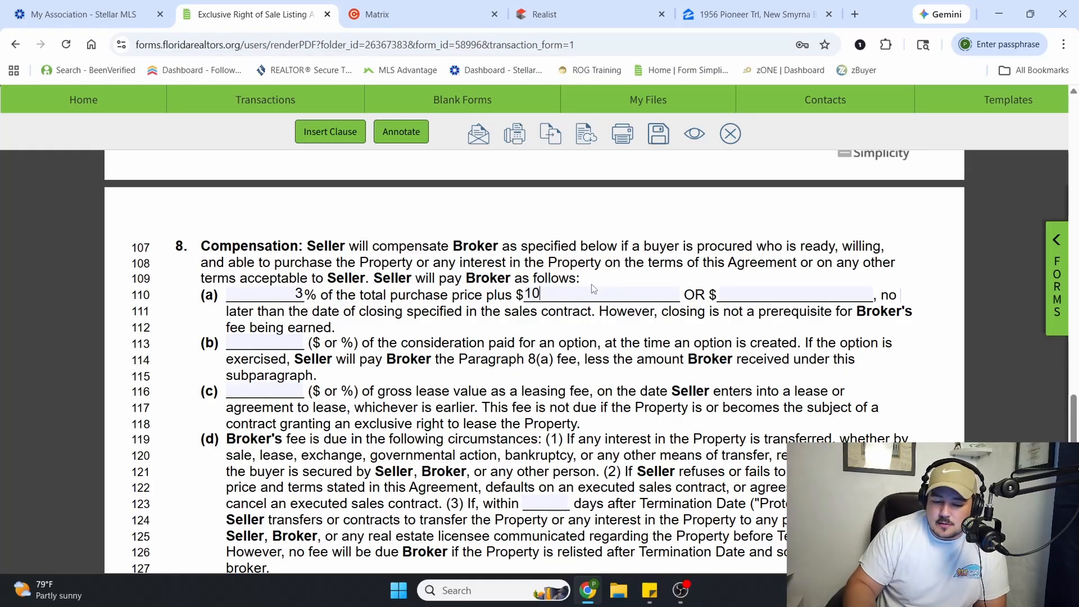
pyautogui.write(',000')
pyautogui.click(459, 265)
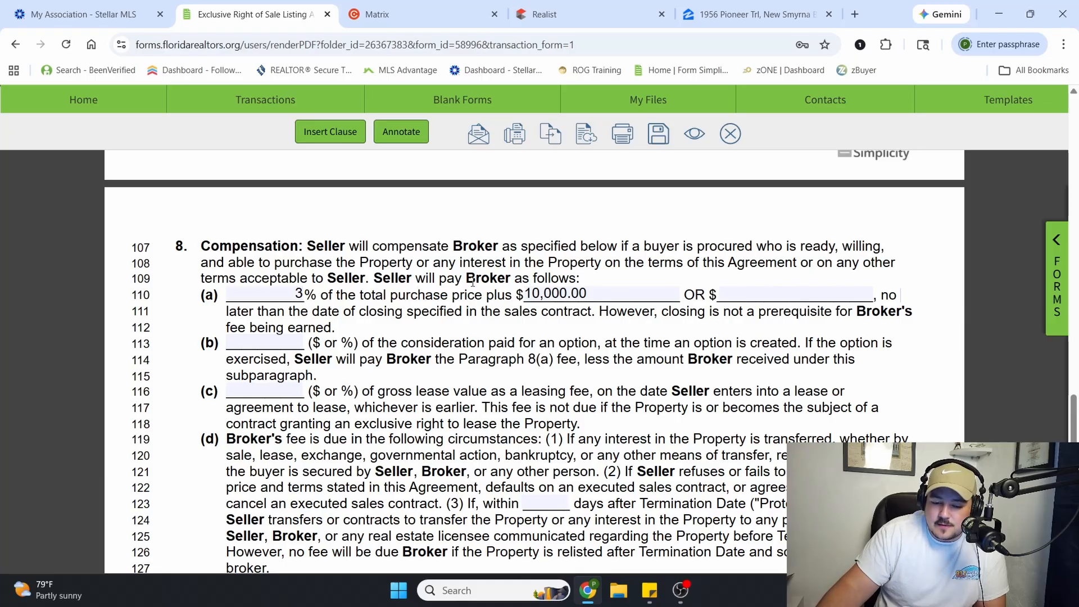
# Clear the additional dollar amount and the purchase price percentage from paragraph 8(a)
pyautogui.click(579, 297)
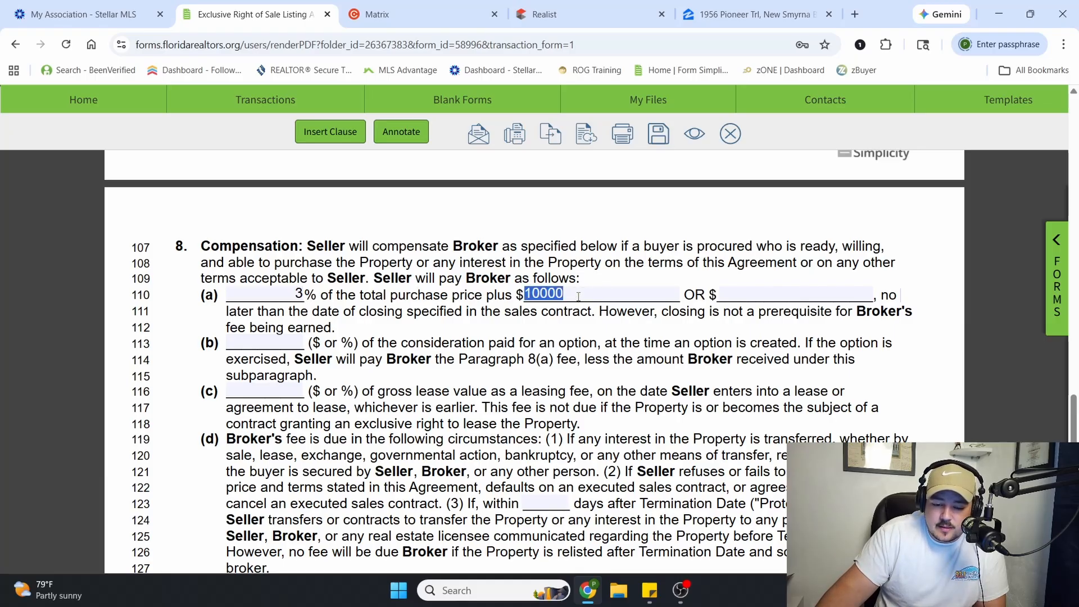
pyautogui.press('BackSpace')
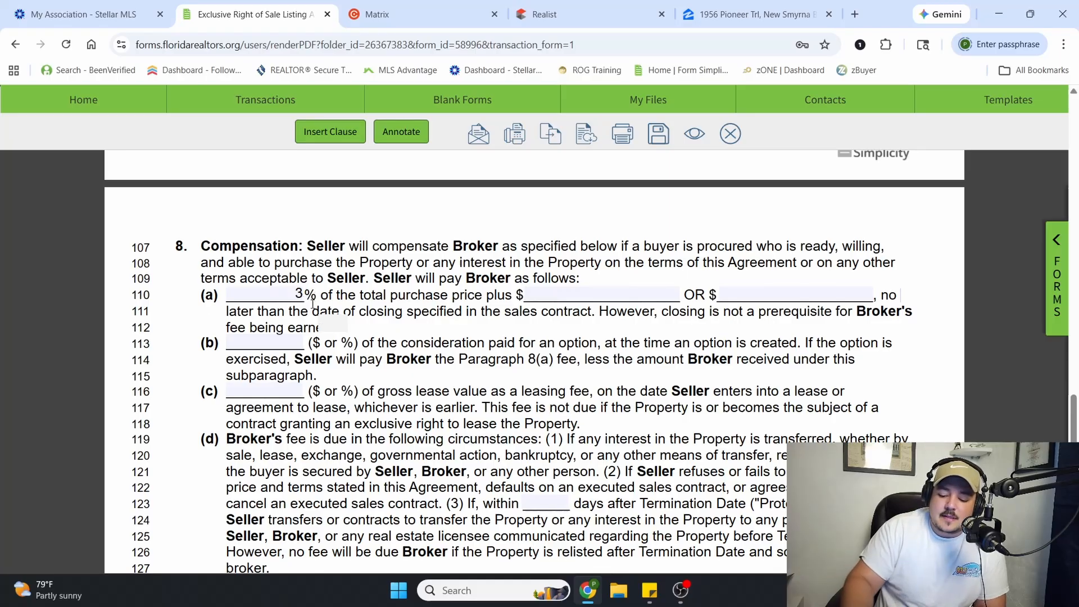
pyautogui.press('Delete')
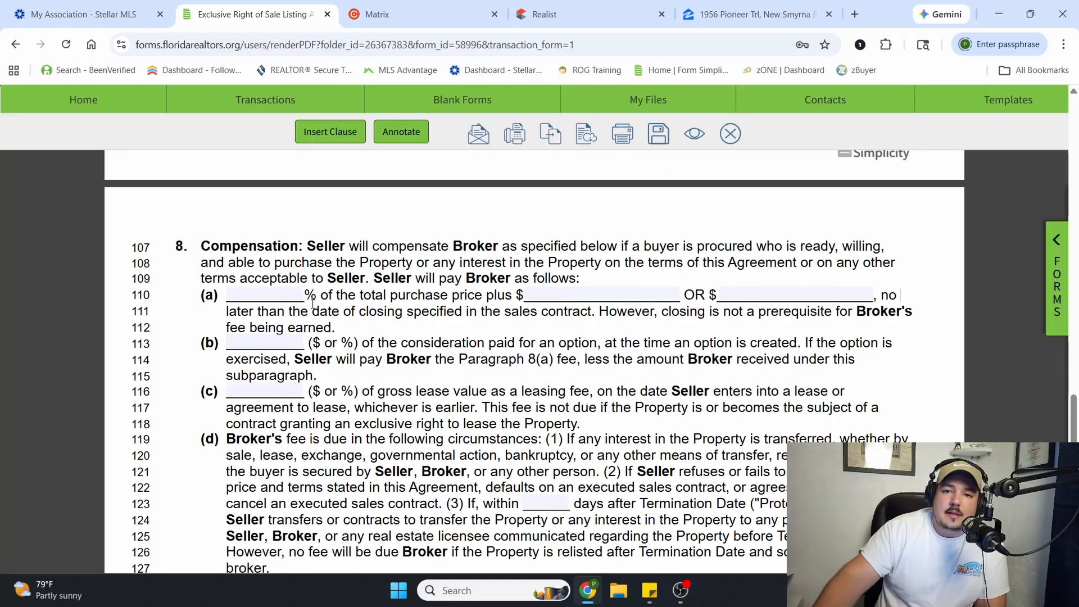
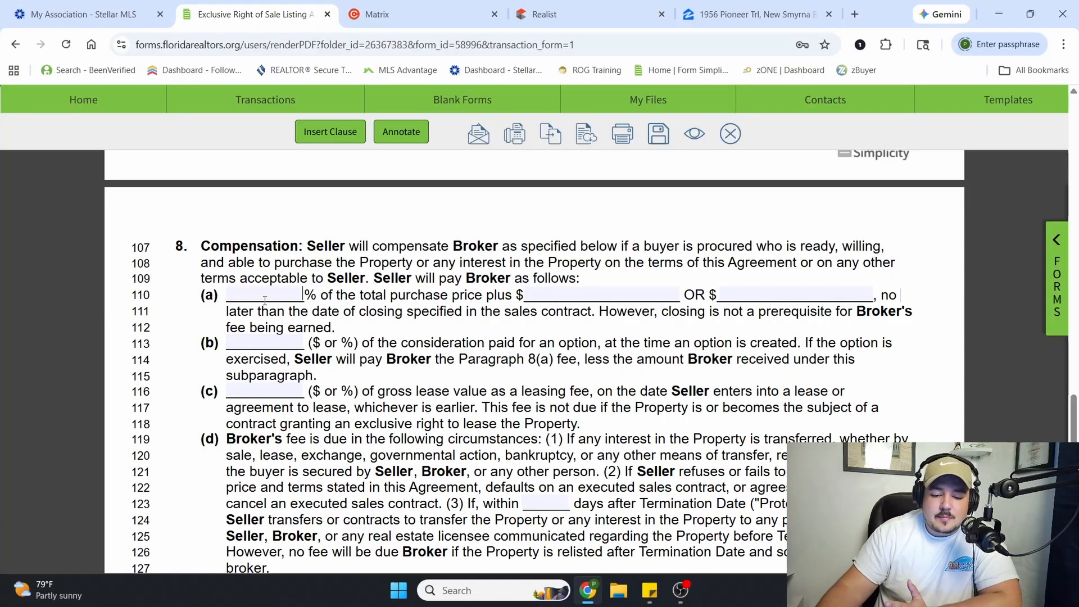
# Enter a flat broker fee of $7,500 as the alternative dollar amount in paragraph 8(a)
pyautogui.click(740, 298)
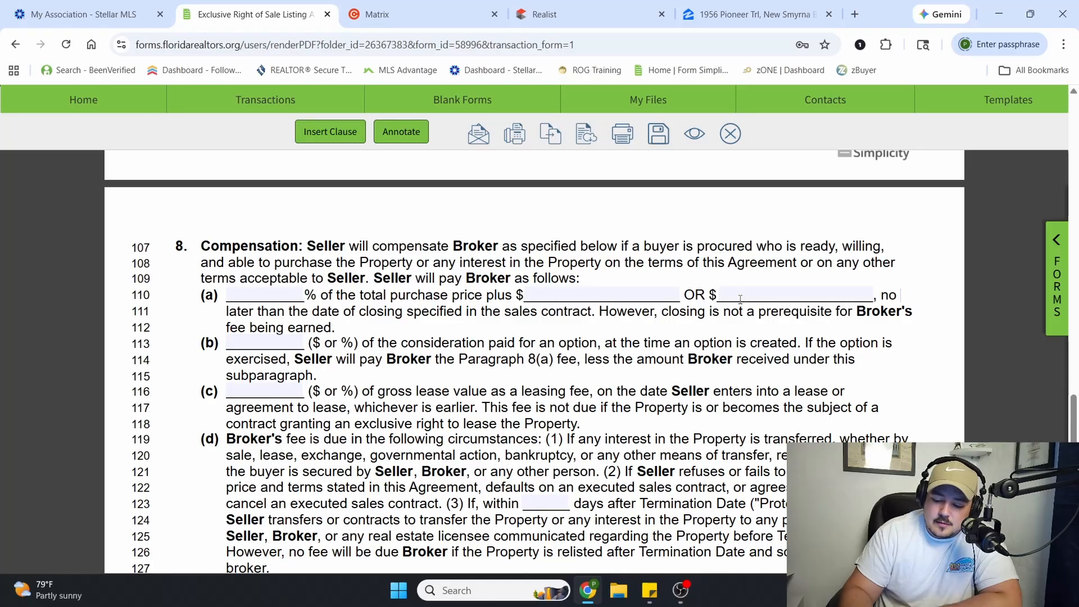
pyautogui.write('7500')
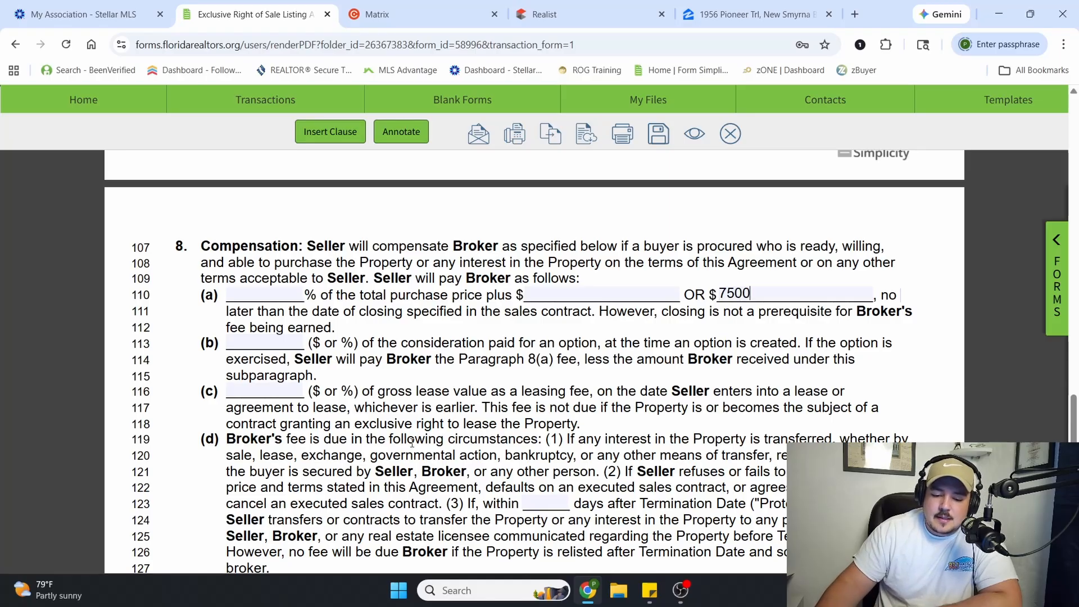
pyautogui.click(415, 440)
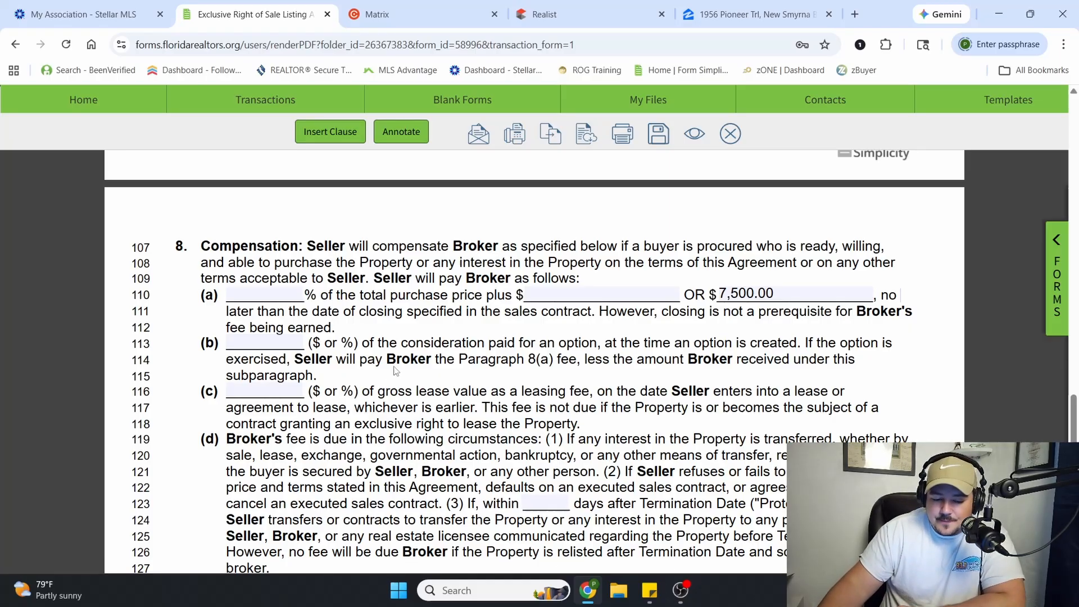
# Review the option, leasing and fee-due terms in paragraph 8, and set the paragraph 8(d) Protection Period to 180 days after the Termination Date
pyautogui.scroll(-1, 397, 372)
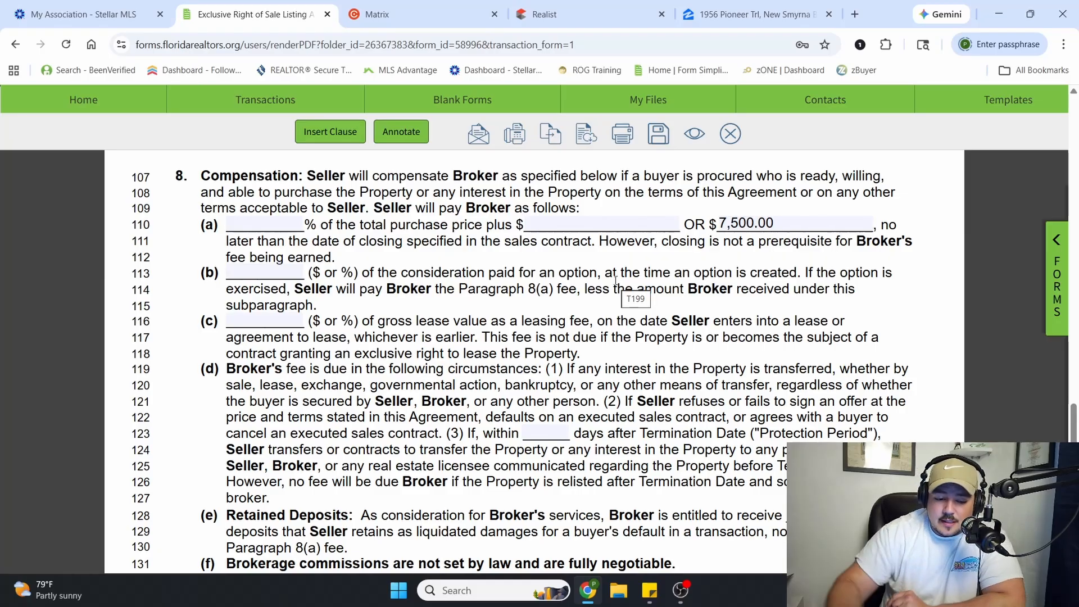
pyautogui.moveTo(422, 322); pyautogui.dragTo(604, 323)
pyautogui.click(628, 325)
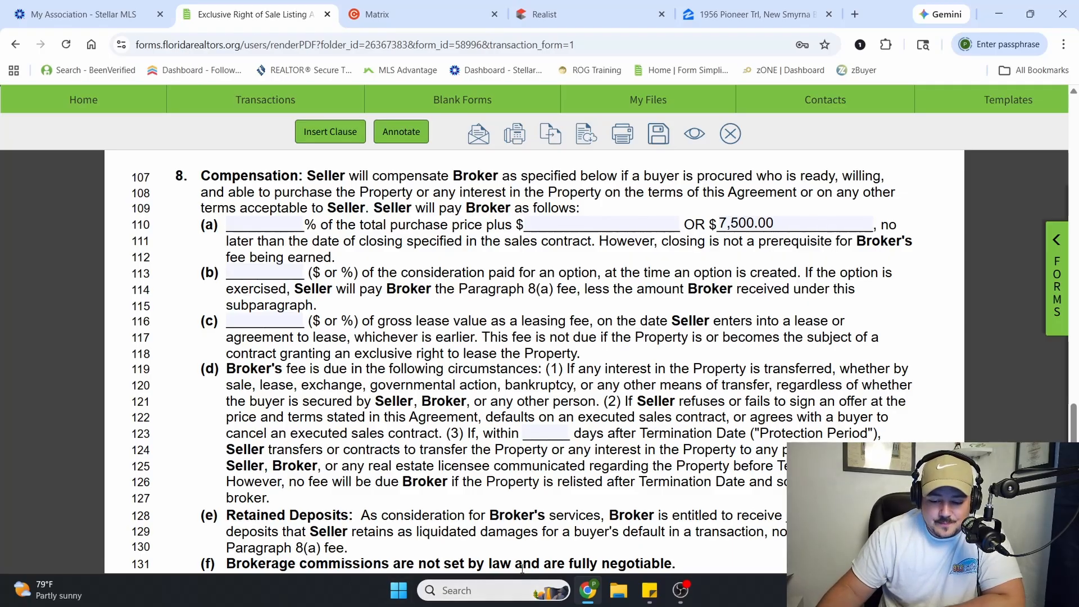
pyautogui.scroll(-1, 275, 373)
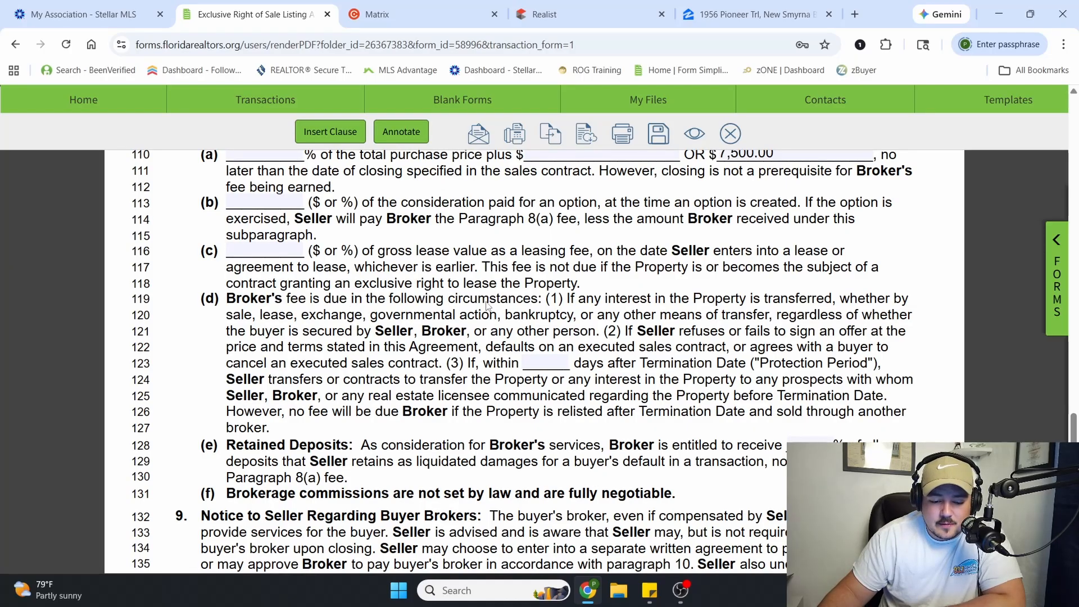
pyautogui.moveTo(498, 284); pyautogui.dragTo(568, 303)
pyautogui.click(568, 303)
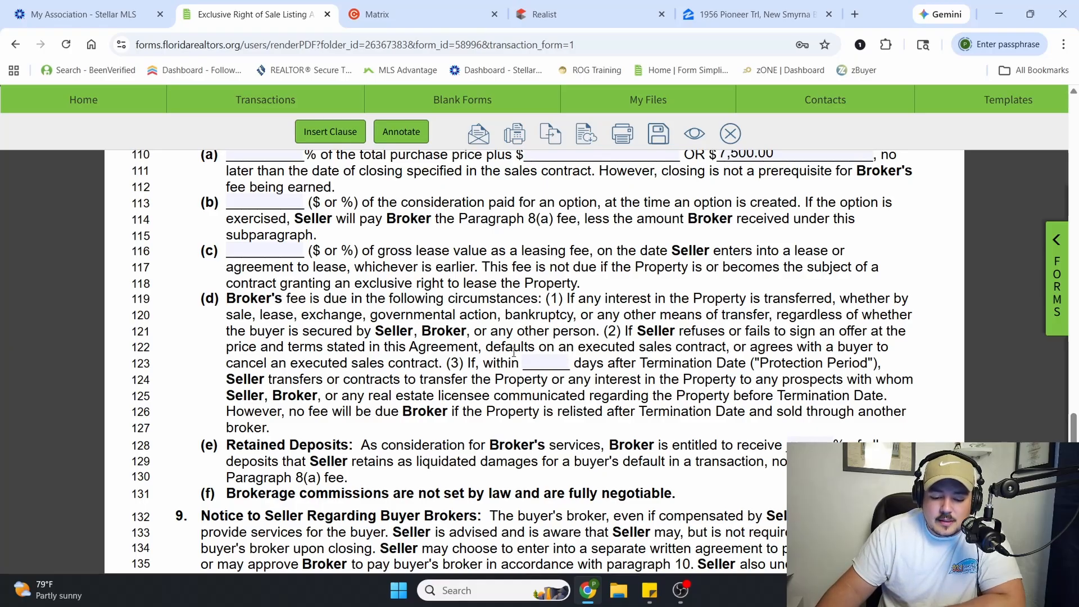
pyautogui.moveTo(448, 363); pyautogui.dragTo(887, 396)
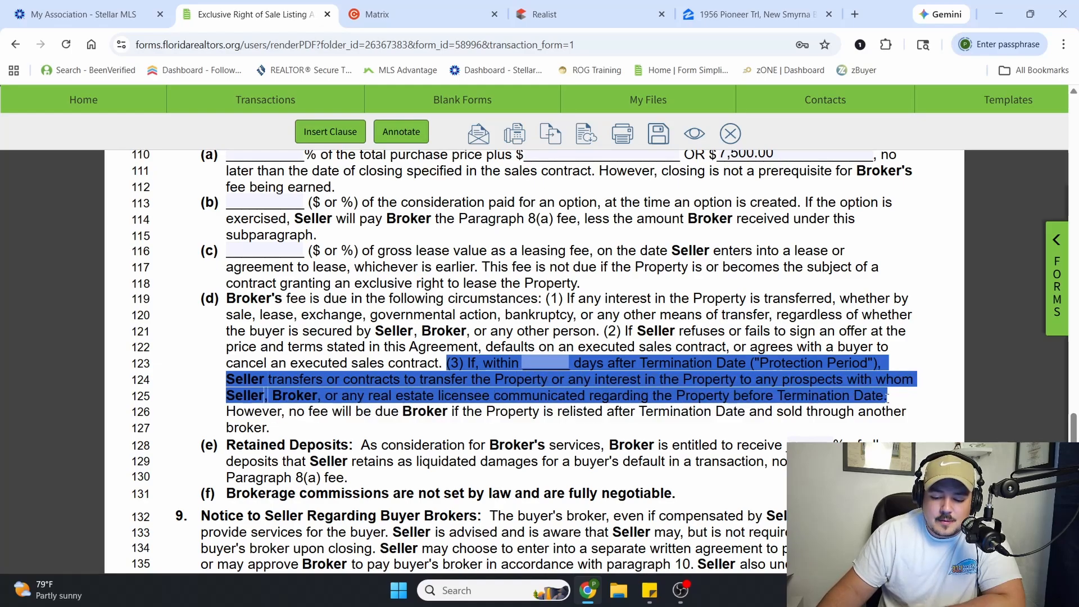
pyautogui.click(555, 374)
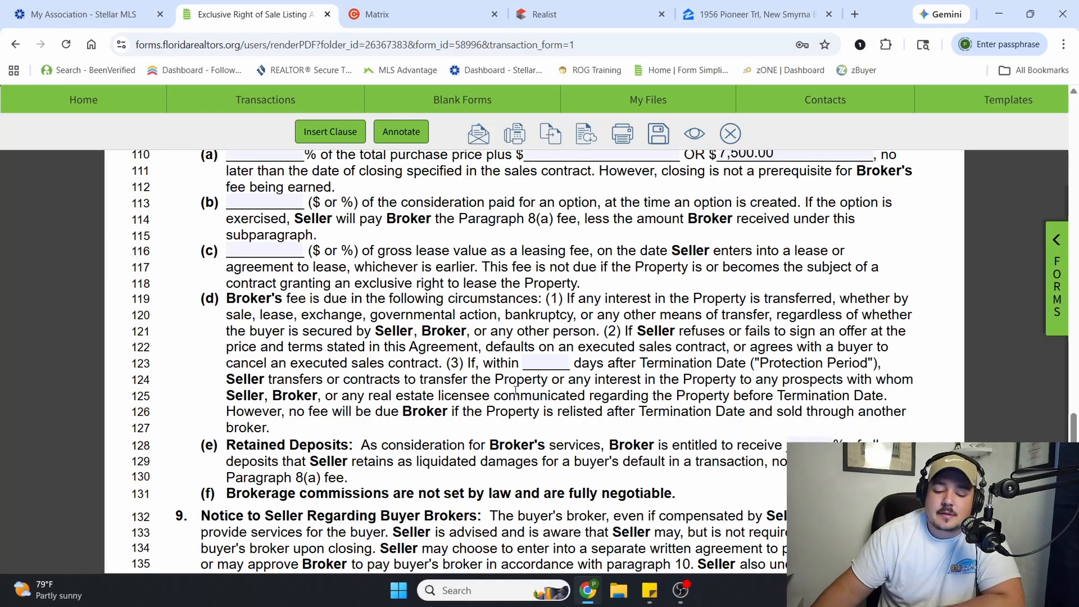
pyautogui.write('180')
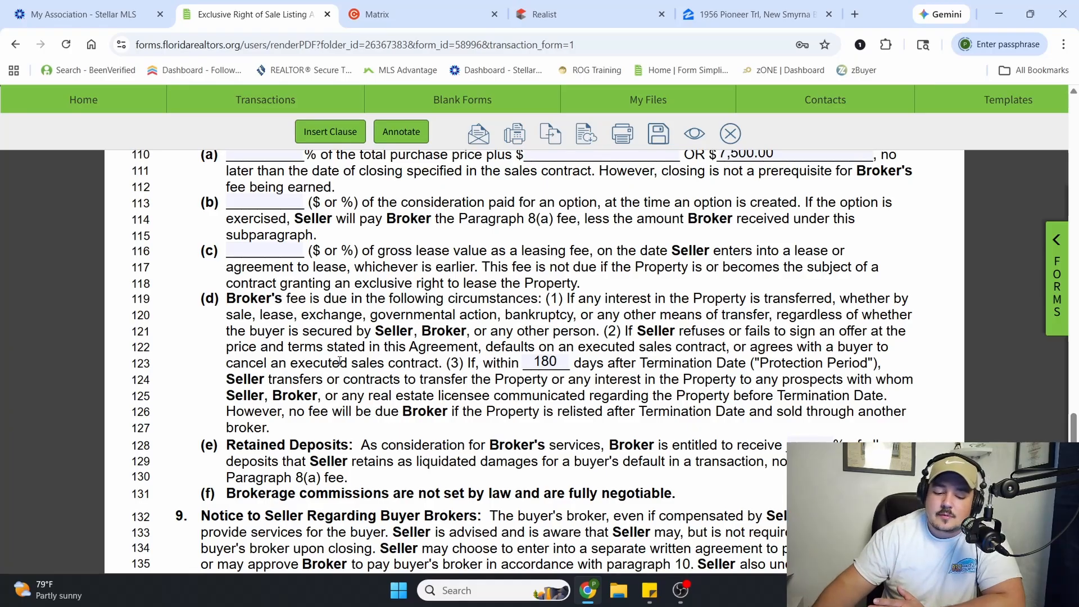
# Read the remaining paragraph 8 terms on prospects, relisting and retained deposits, and the paragraph 9 notice regarding buyer brokers
pyautogui.moveTo(282, 385); pyautogui.dragTo(586, 396)
pyautogui.click(736, 386)
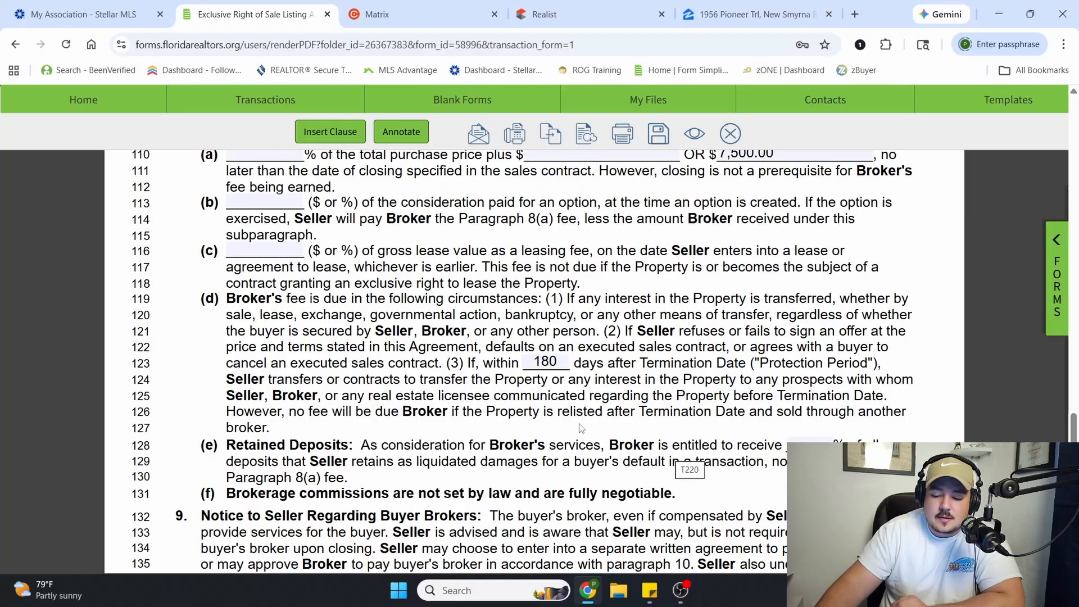
pyautogui.scroll(-2, 433, 363)
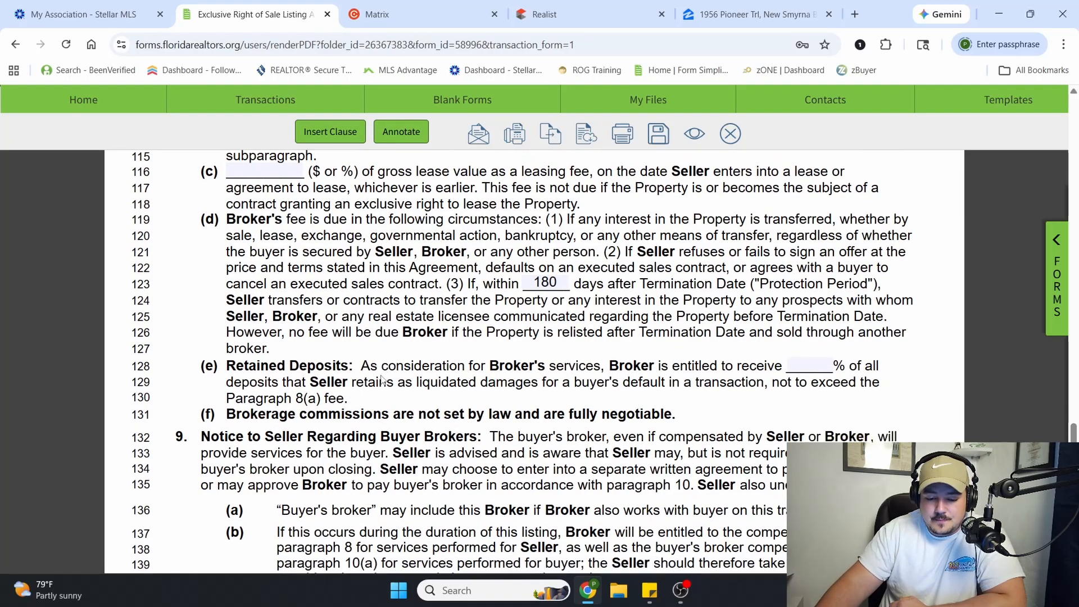
pyautogui.scroll(-1, 382, 381)
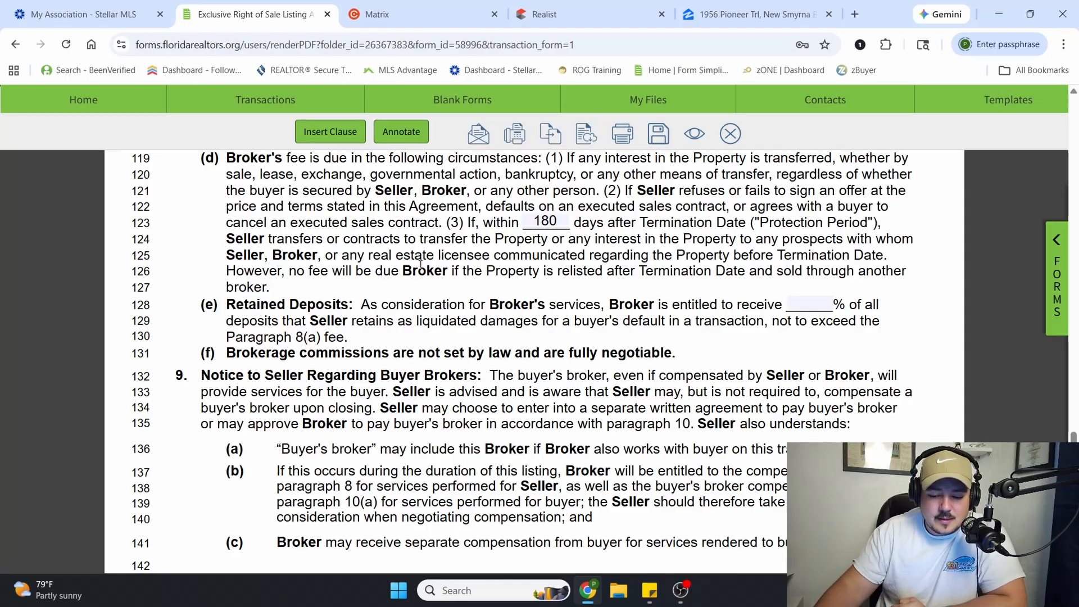
pyautogui.moveTo(247, 287); pyautogui.dragTo(353, 271)
pyautogui.click(353, 329)
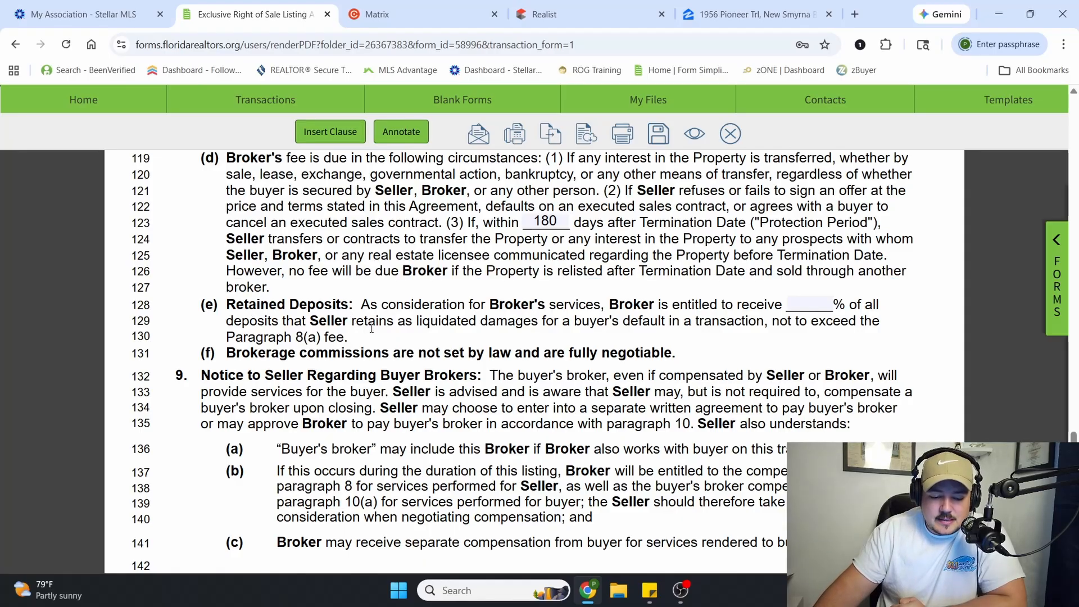
pyautogui.scroll(-3, 506, 337)
pyautogui.moveTo(570, 214); pyautogui.dragTo(327, 220)
pyautogui.click(336, 222)
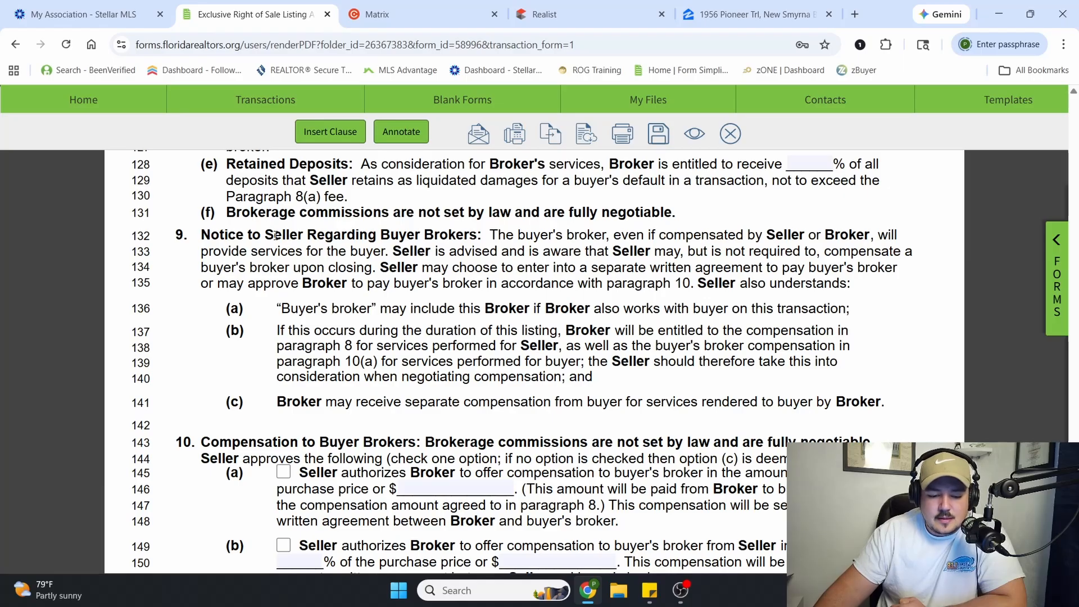
pyautogui.scroll(-1, 276, 235)
pyautogui.moveTo(267, 180); pyautogui.dragTo(554, 239)
pyautogui.click(561, 237)
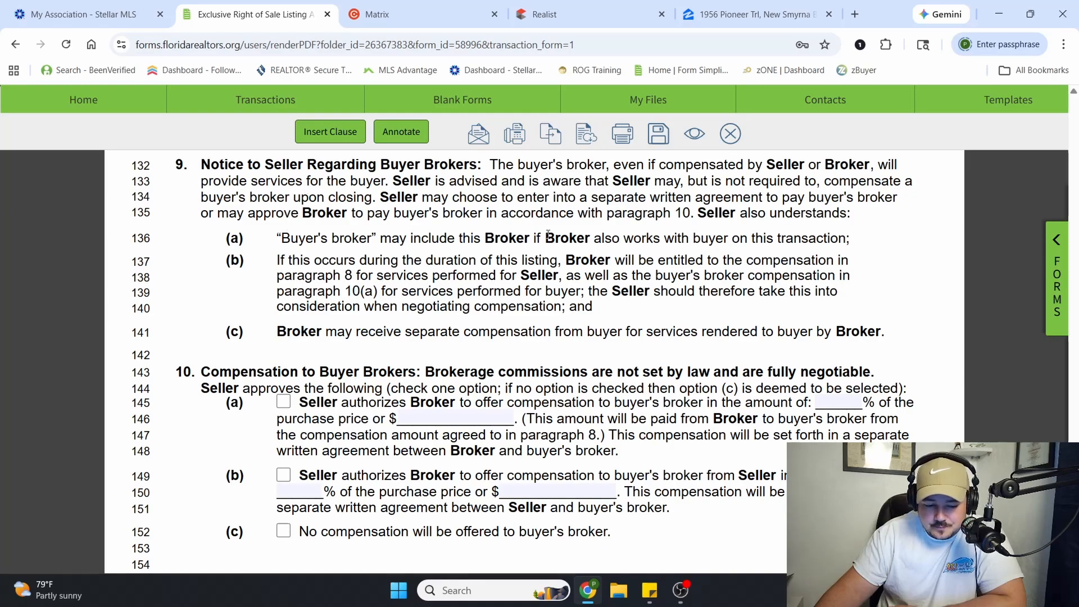
pyautogui.scroll(-1, 517, 235)
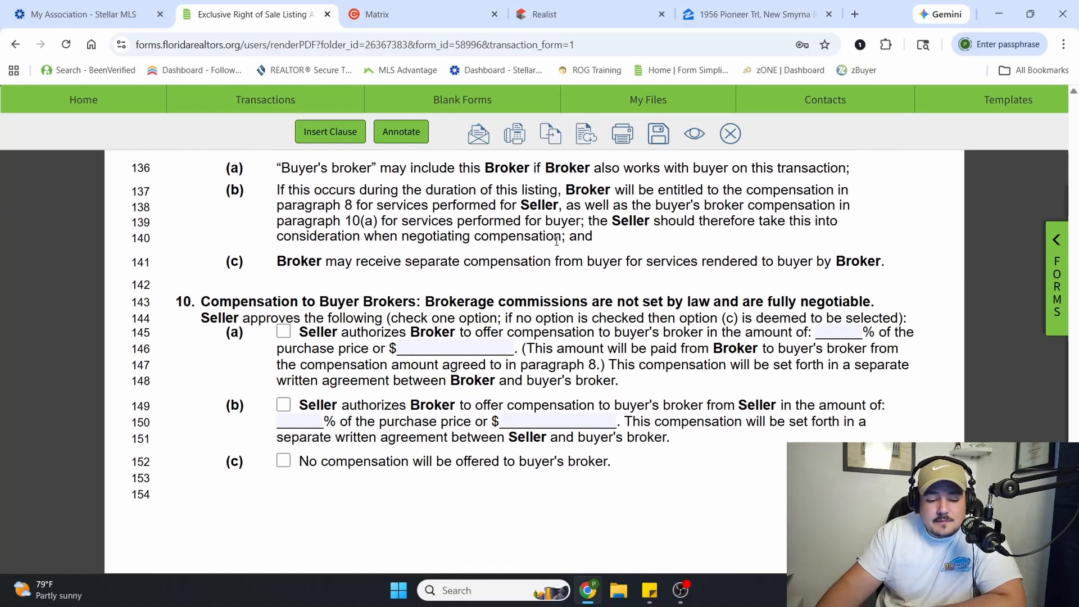
# Enter 3% of the purchase price as the buyer's broker compensation in paragraph 10(a)
pyautogui.scroll(-1, 557, 240)
pyautogui.moveTo(220, 231); pyautogui.dragTo(478, 238)
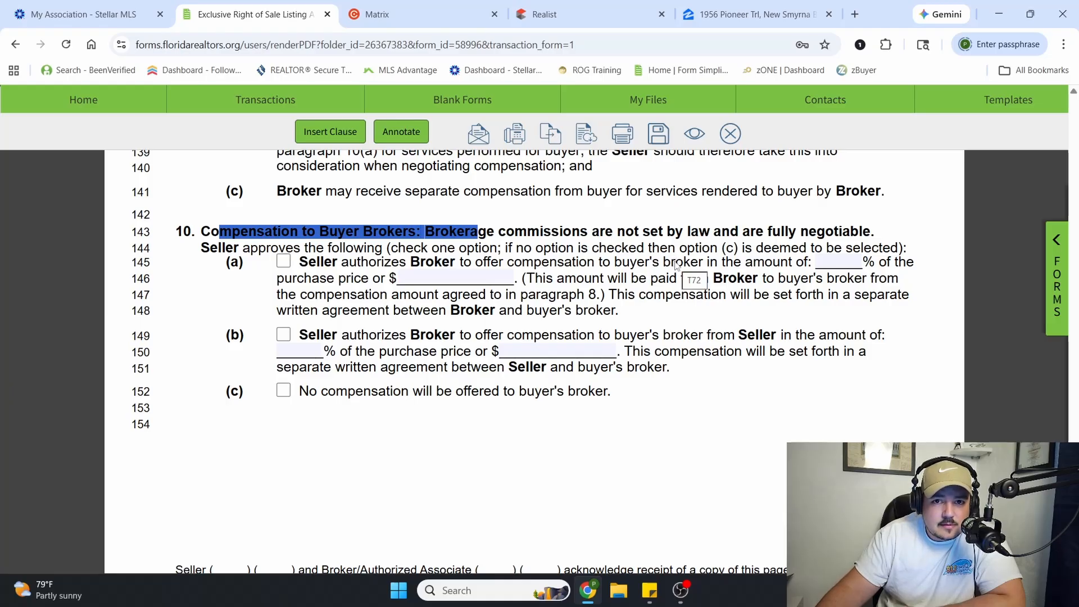
pyautogui.click(270, 274)
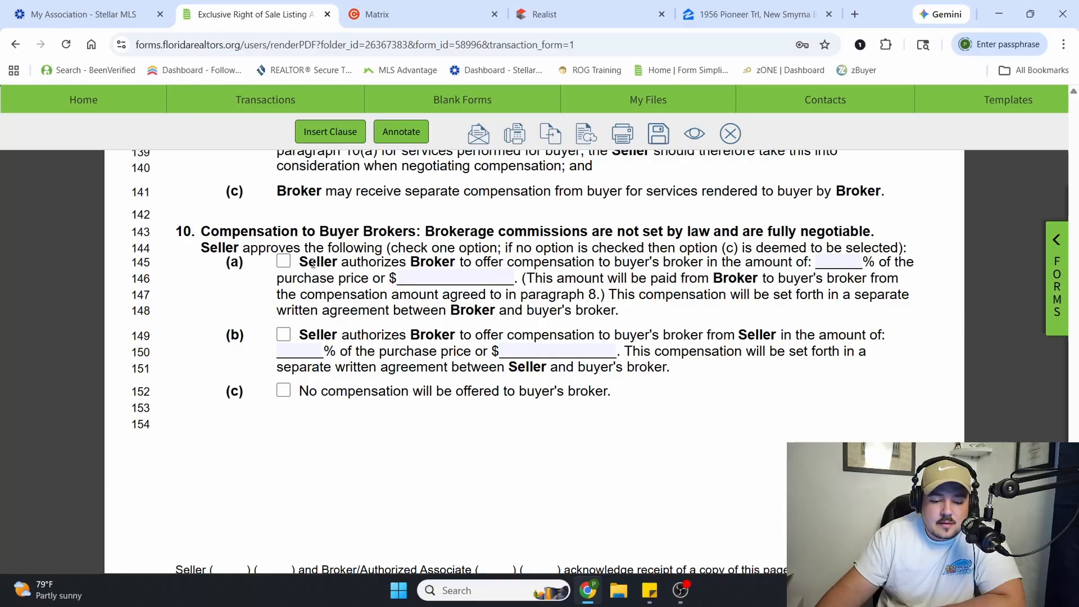
pyautogui.moveTo(319, 269); pyautogui.dragTo(504, 265)
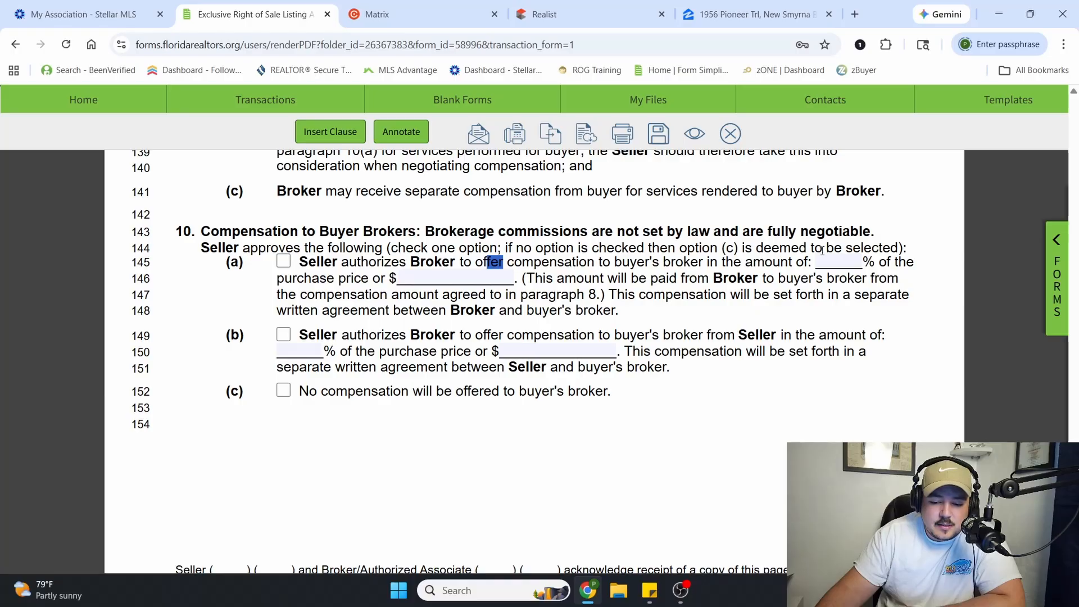
pyautogui.click(507, 250)
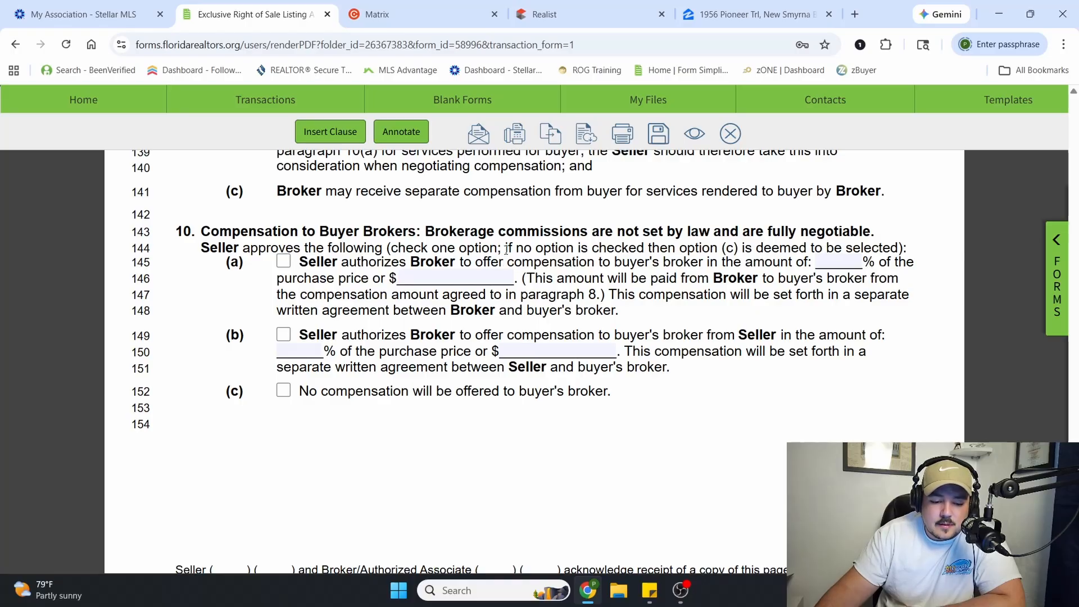
pyautogui.click(844, 262)
pyautogui.write('3')
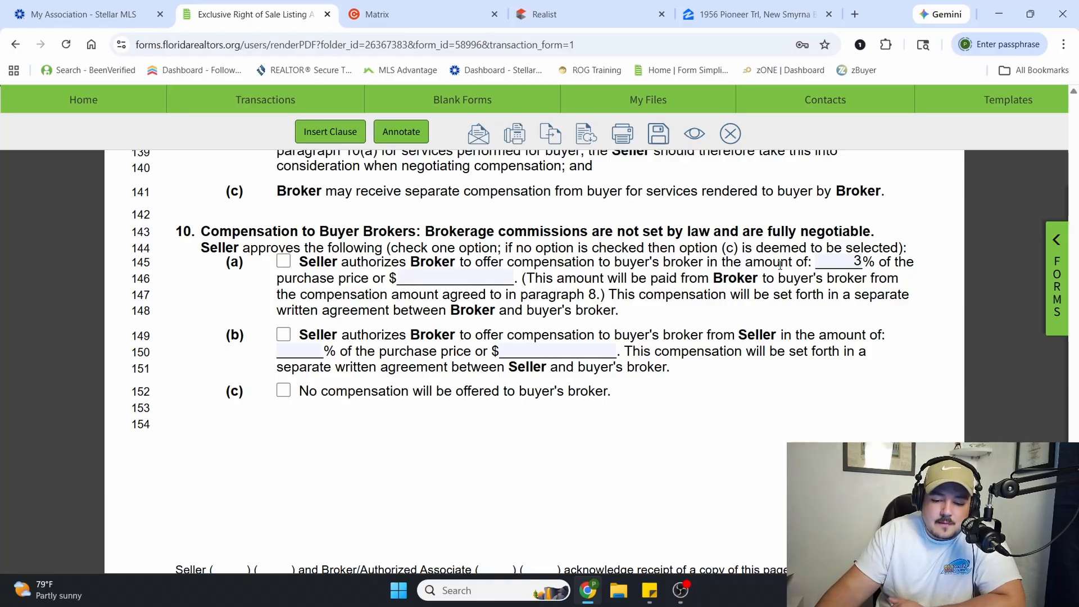
# Review the paragraph 10(a) terms on a separate written agreement with the buyer's broker, and clear its purchase price percentage
pyautogui.moveTo(880, 248); pyautogui.dragTo(887, 278)
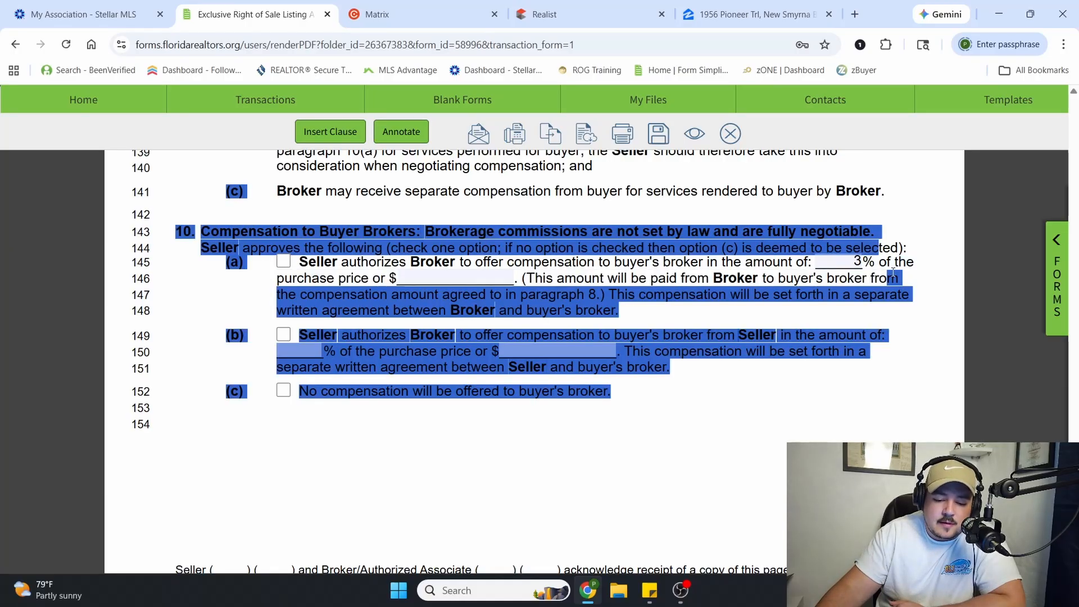
pyautogui.click(869, 272)
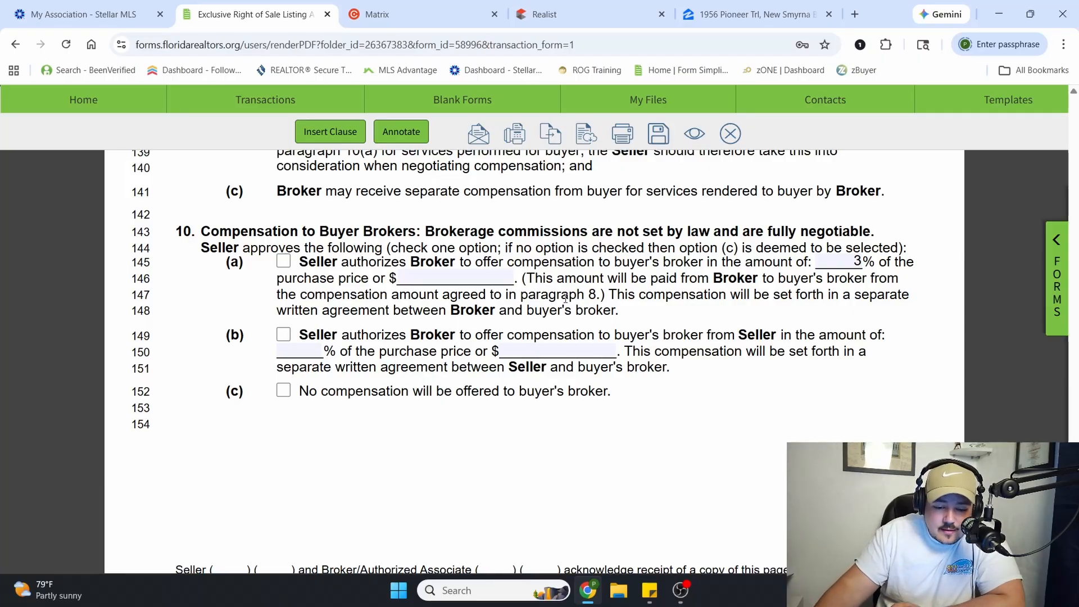
pyautogui.moveTo(609, 294)
pyautogui.mouseDown()
pyautogui.moveTo(920, 298)
pyautogui.moveTo(453, 315)
pyautogui.moveTo(612, 313)
pyautogui.mouseUp()
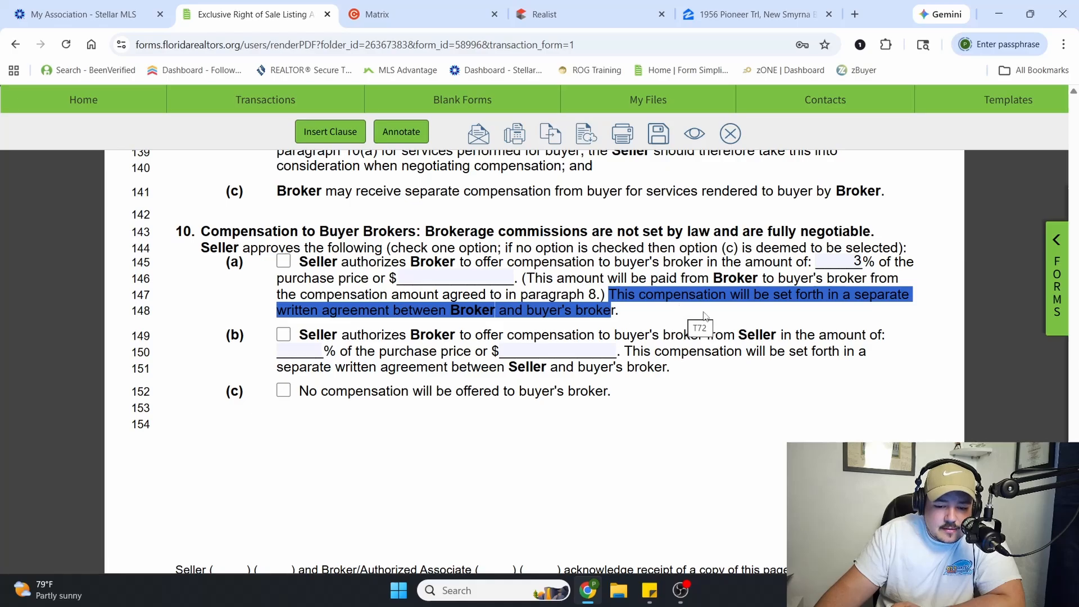
pyautogui.click(652, 354)
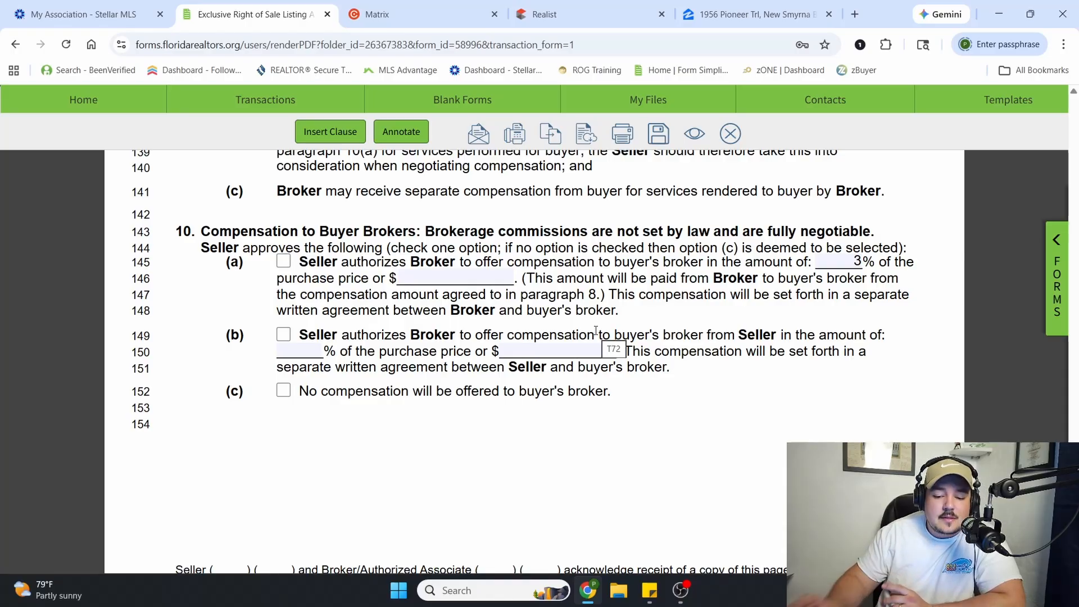
pyautogui.click(860, 267)
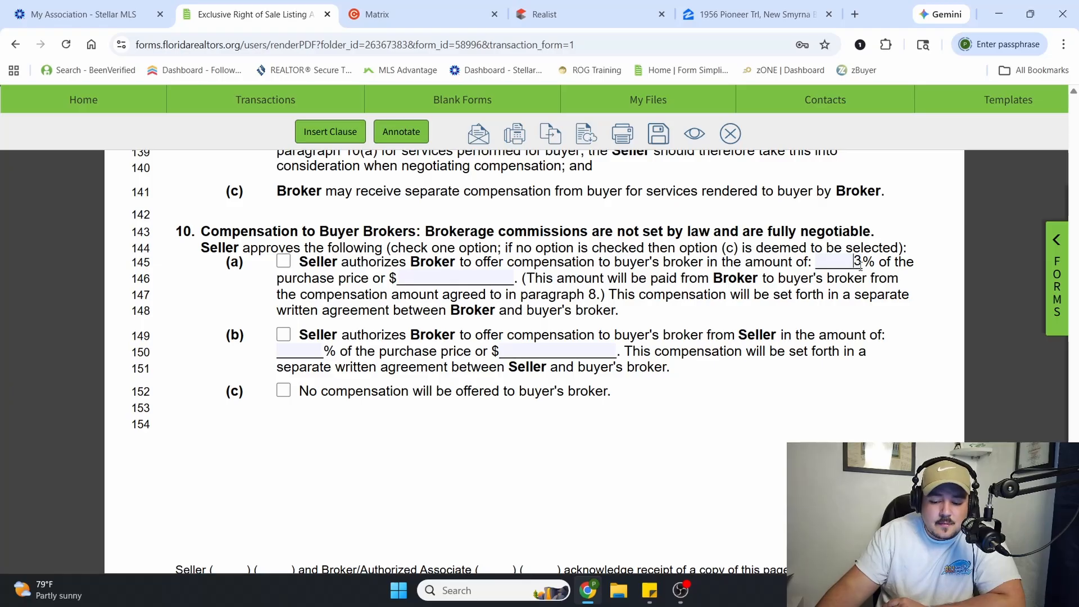
pyautogui.press('BackSpace')
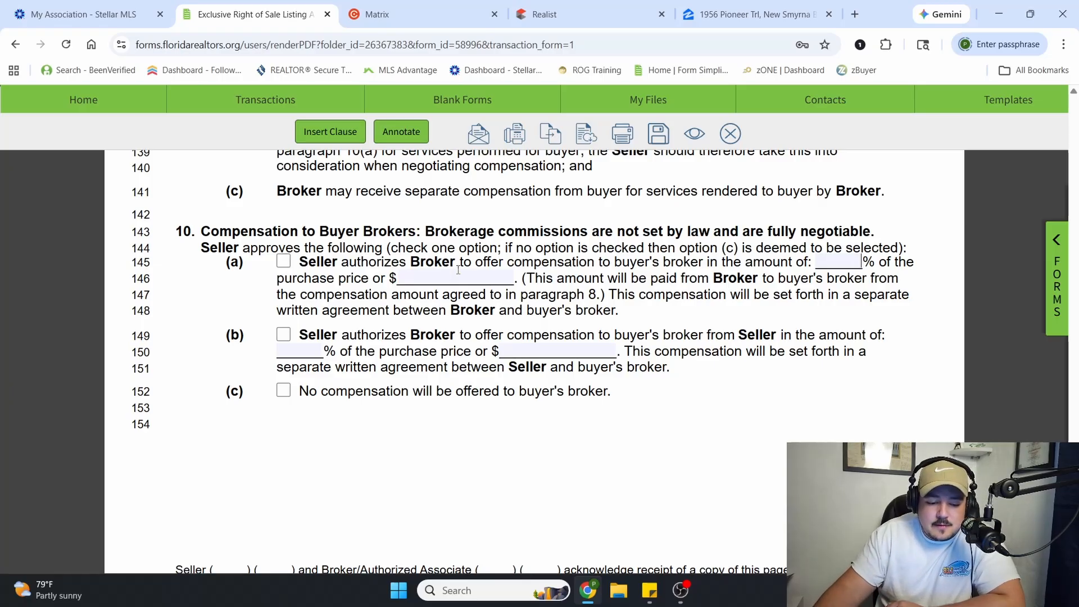
# Select option 10(b) for compensation to the buyer's broker from the seller, at 3% of the purchase price
pyautogui.click(285, 336)
pyautogui.click(301, 352)
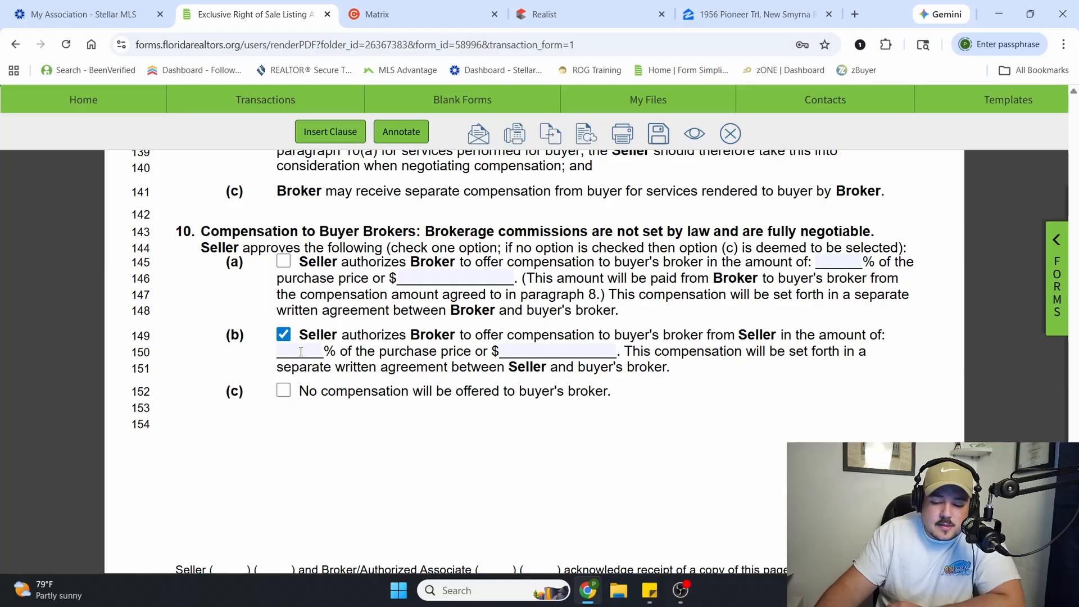
pyautogui.write('3')
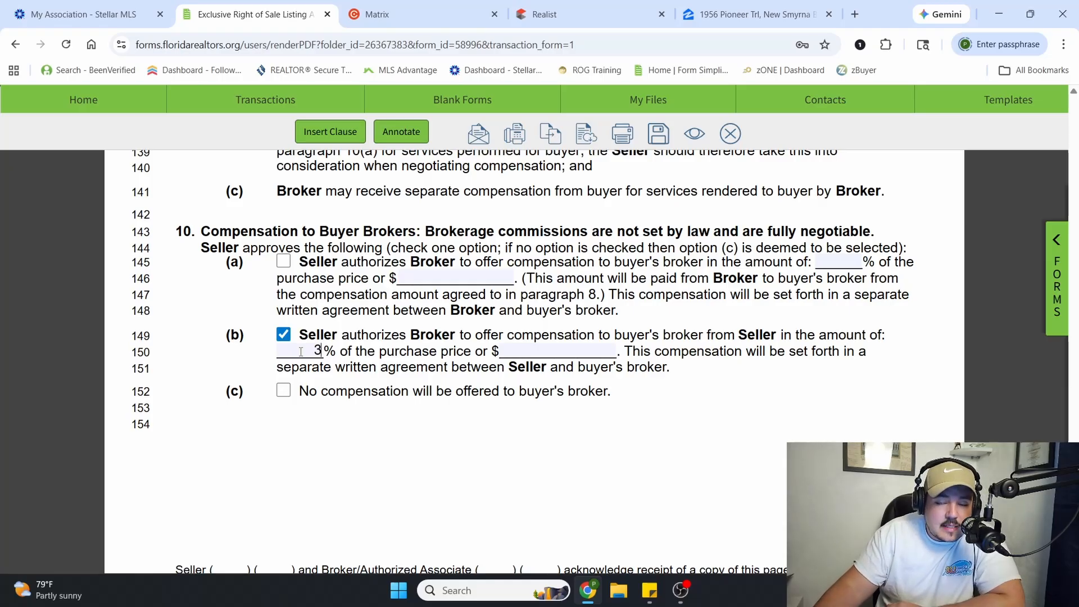
pyautogui.moveTo(332, 336); pyautogui.dragTo(780, 336)
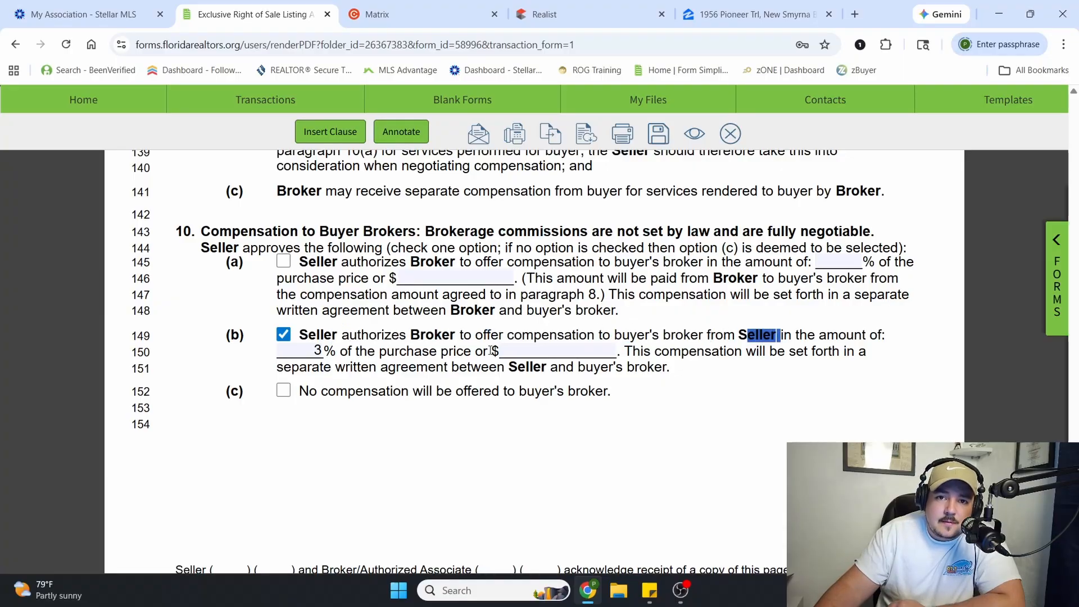
# Deselect option 10(b) and clear its purchase price percentage
pyautogui.click(288, 334)
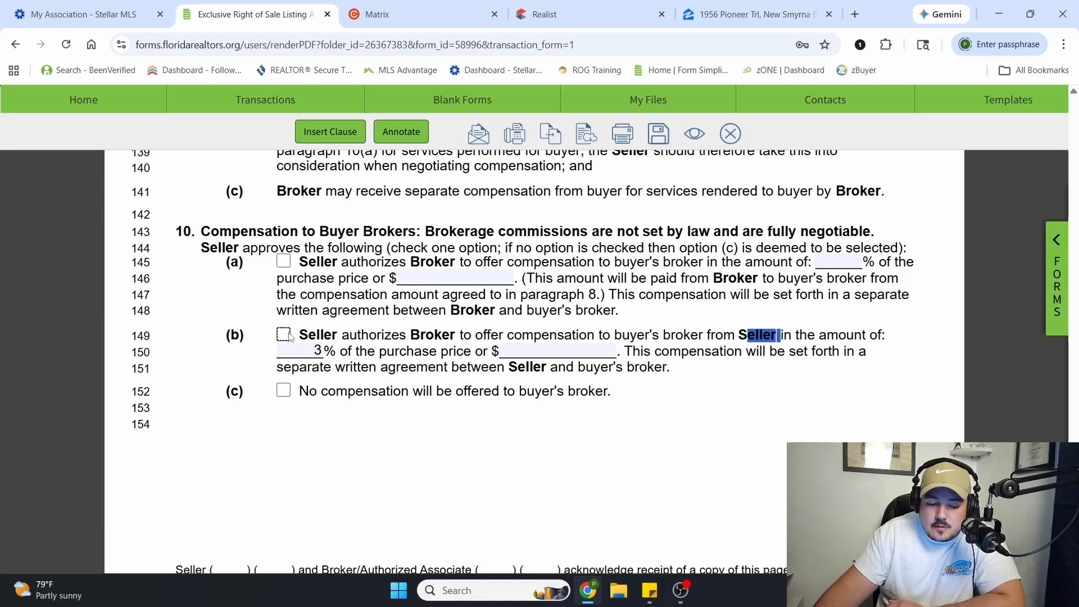
pyautogui.click(323, 350)
pyautogui.press('BackSpace')
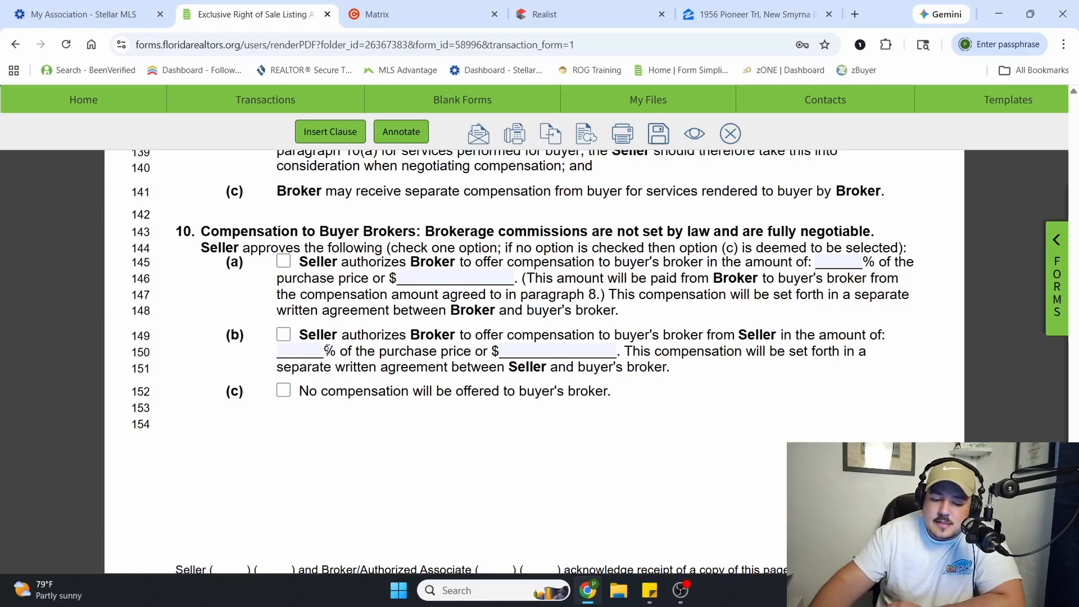
# Select option 10(a) and set the buyer's broker compensation to 6% of the purchase price
pyautogui.click(284, 261)
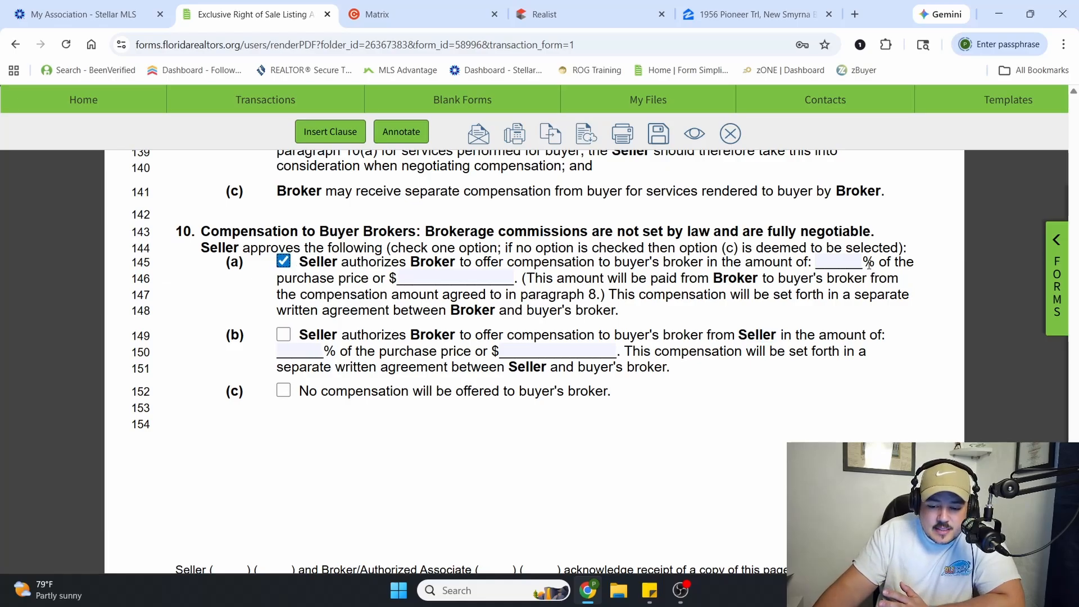
pyautogui.click(850, 262)
pyautogui.write('6')
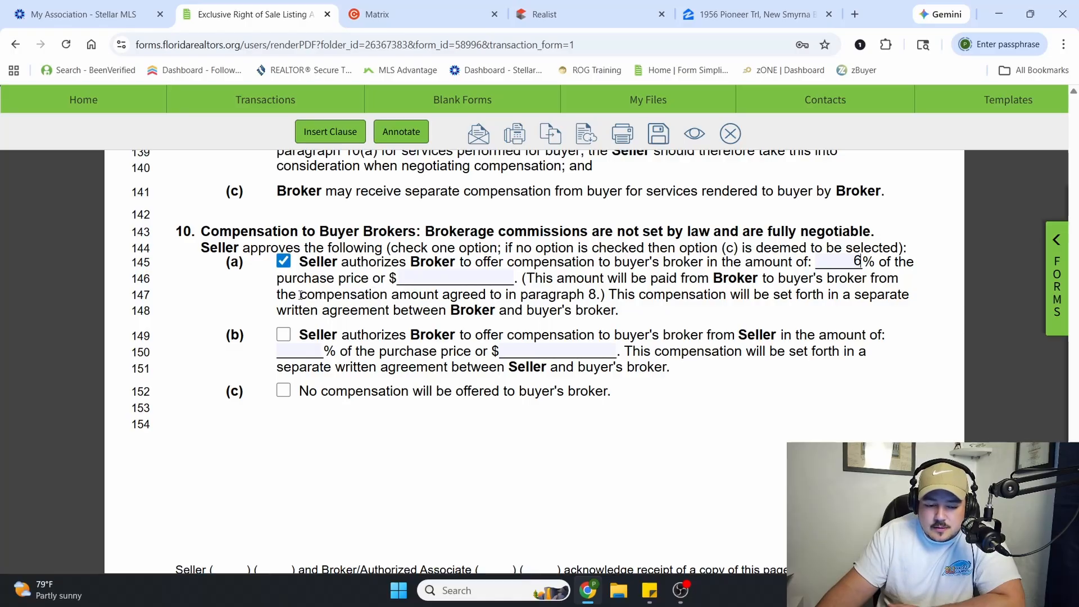
# Deselect option 10(a) and clear its purchase price percentage for the buyer's broker
pyautogui.click(284, 261)
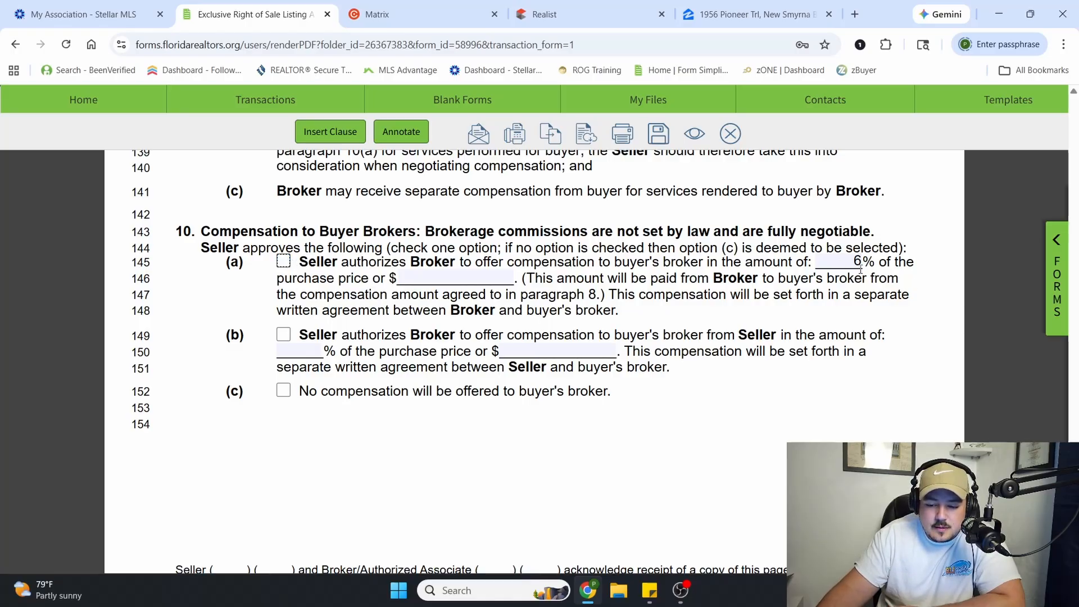
pyautogui.press('Tab')
pyautogui.press('BackSpace')
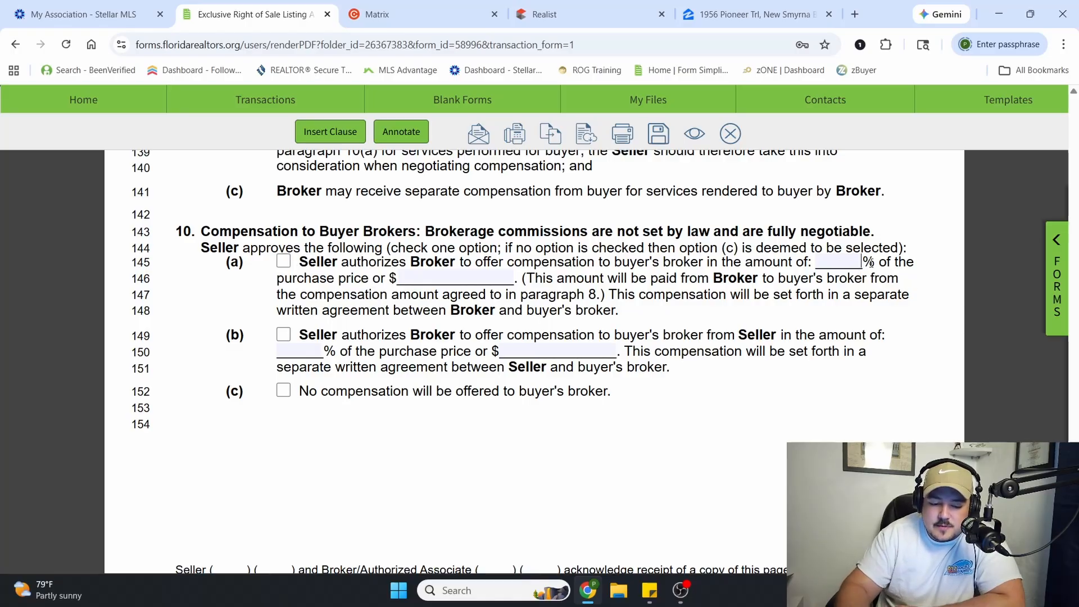
# Select option 10(b) to offer the buyer's broker 3% of the purchase price from the seller
pyautogui.click(284, 334)
pyautogui.click(300, 348)
pyautogui.write('3')
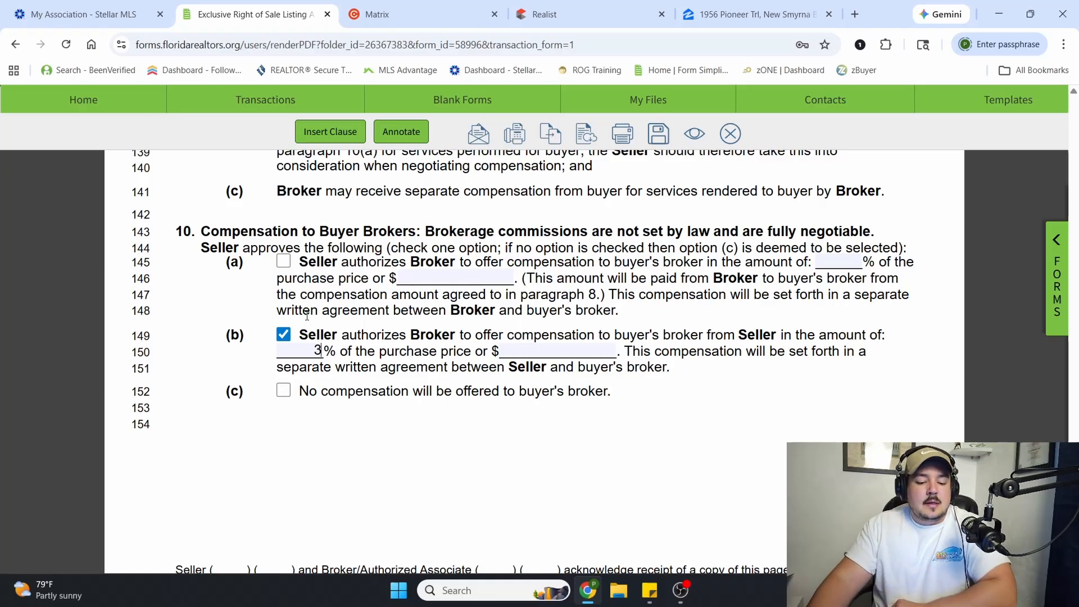
# Replace option 10(b) with option 10(c), no compensation offered to the buyer's broker, and clear the 10(b) percentage
pyautogui.click(284, 335)
pyautogui.press('Tab')
pyautogui.press('BackSpace')
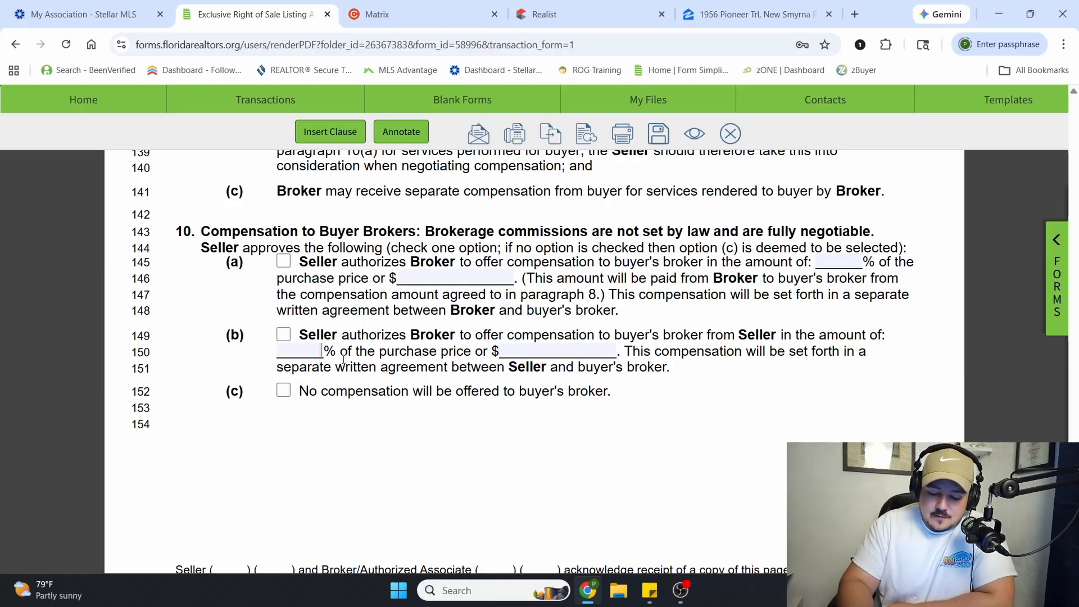
pyautogui.click(284, 390)
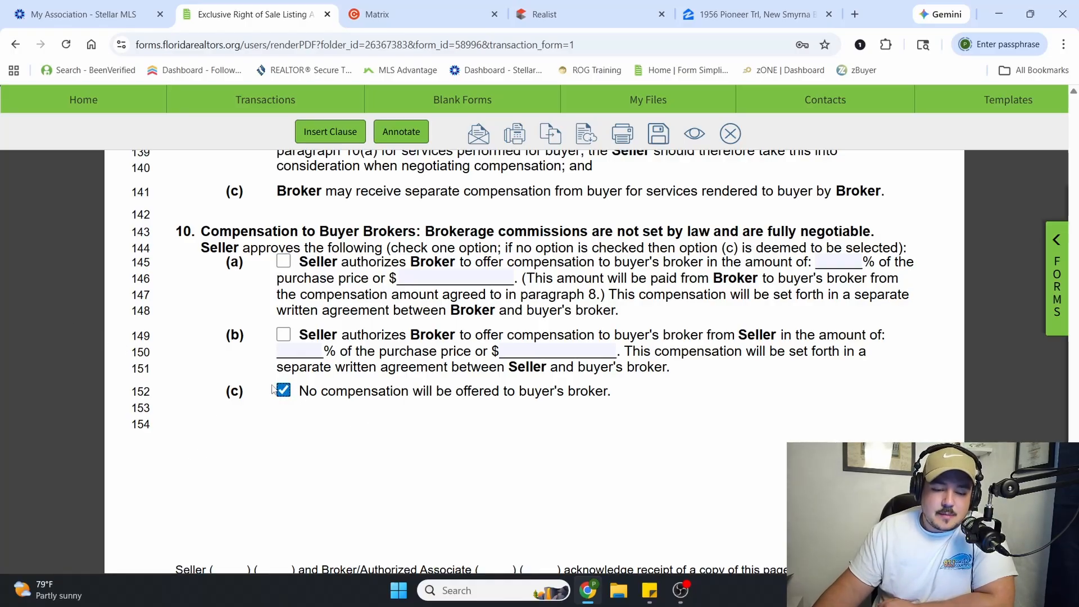
# Review the Single Agent Notice in paragraph 11, Brokerage Relationship, including the duties of honest dealing, loyalty, confidentiality and obedience
pyautogui.scroll(-2, 387, 340)
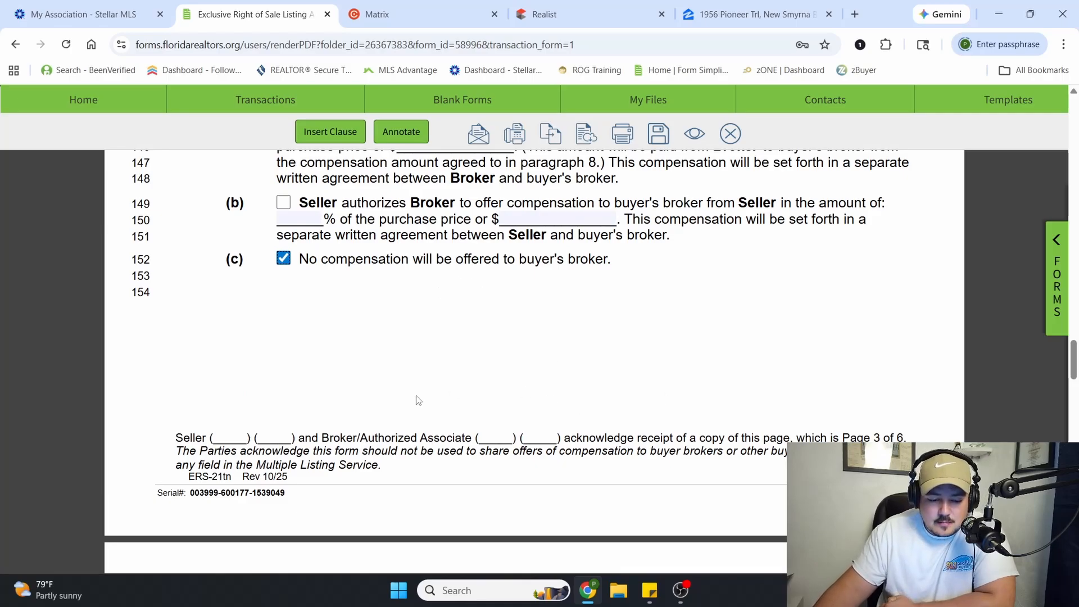
pyautogui.scroll(-1, 390, 353)
pyautogui.scroll(-4, 390, 353)
pyautogui.scroll(2, 409, 337)
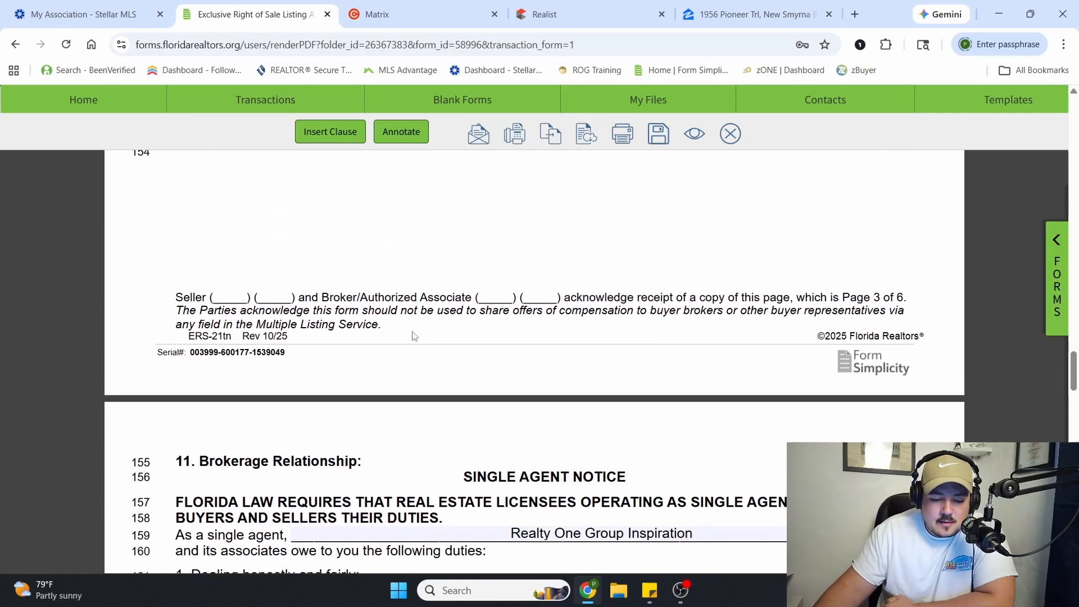
pyautogui.scroll(-2, 415, 337)
pyautogui.scroll(-1, 414, 337)
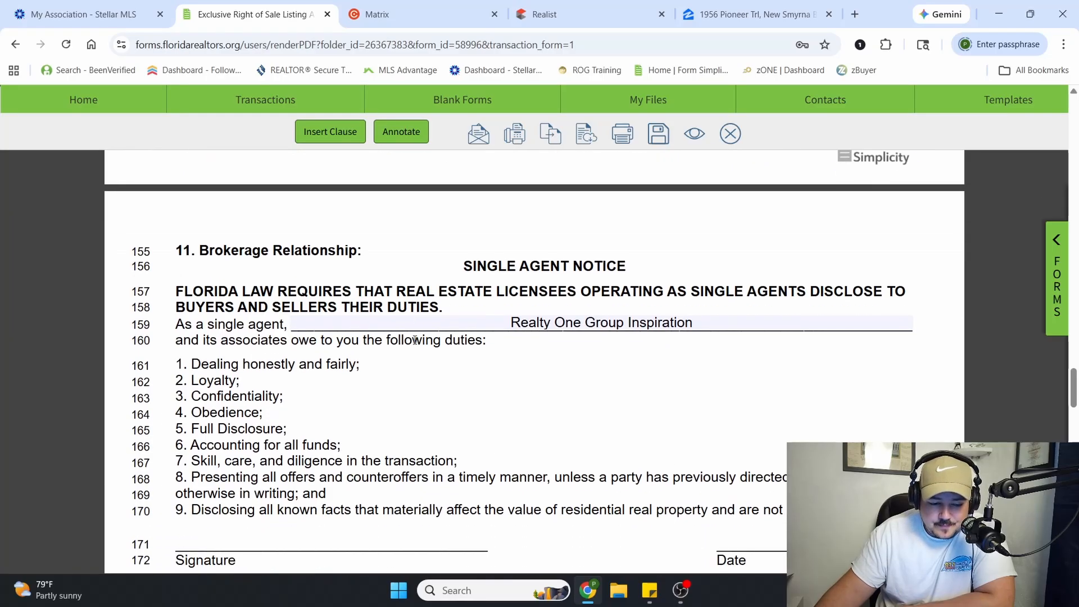
pyautogui.scroll(1, 548, 323)
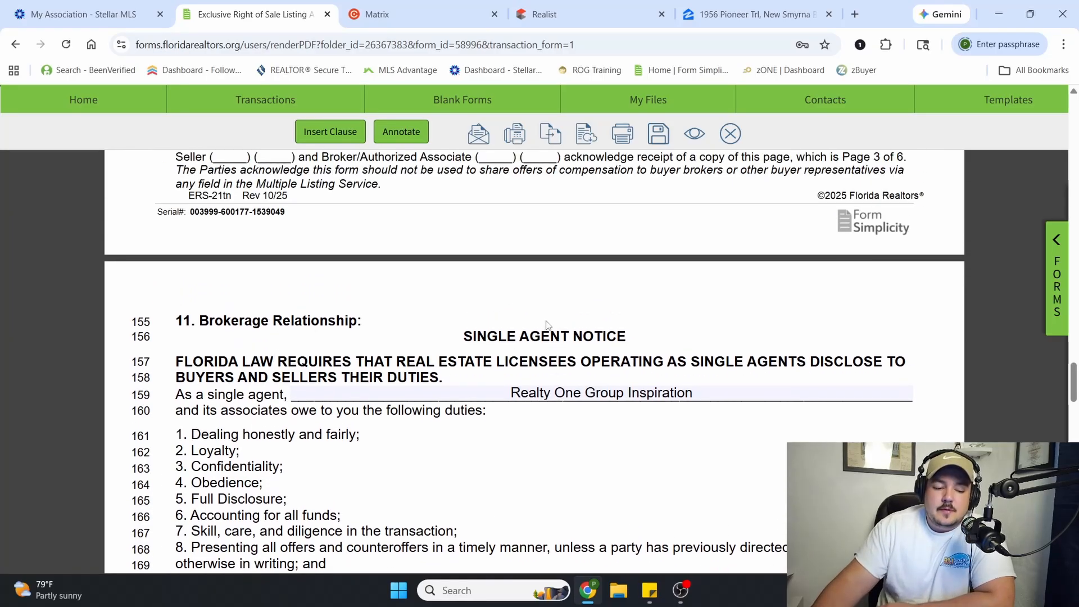
pyautogui.moveTo(216, 321); pyautogui.dragTo(357, 321)
pyautogui.moveTo(465, 336); pyautogui.dragTo(654, 343)
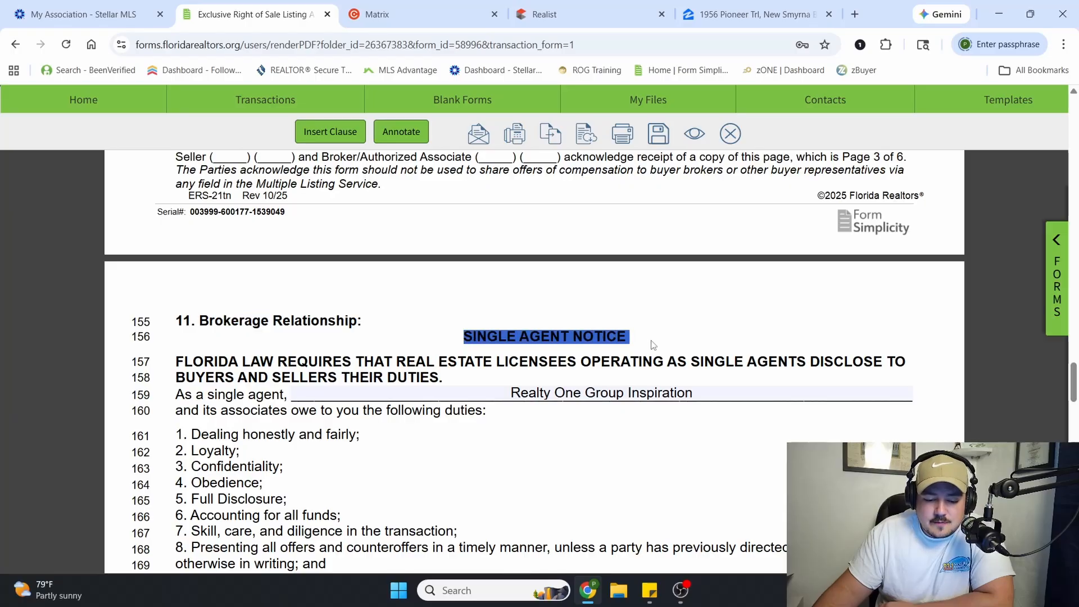
pyautogui.scroll(-2, 364, 397)
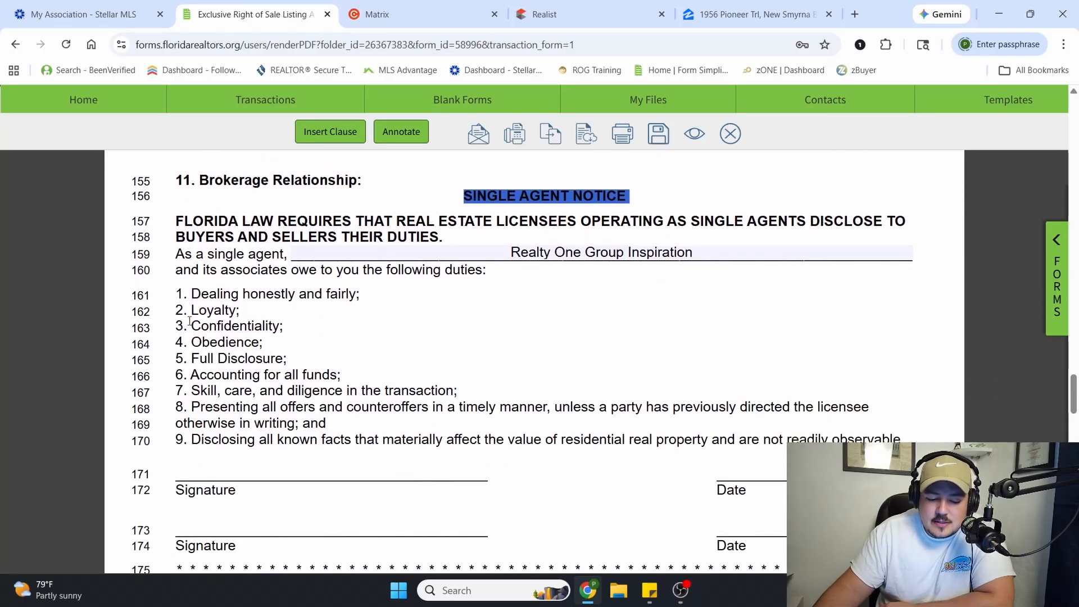
pyautogui.moveTo(191, 293); pyautogui.dragTo(332, 306)
pyautogui.moveTo(236, 309); pyautogui.dragTo(328, 302)
pyautogui.moveTo(190, 311); pyautogui.dragTo(238, 343)
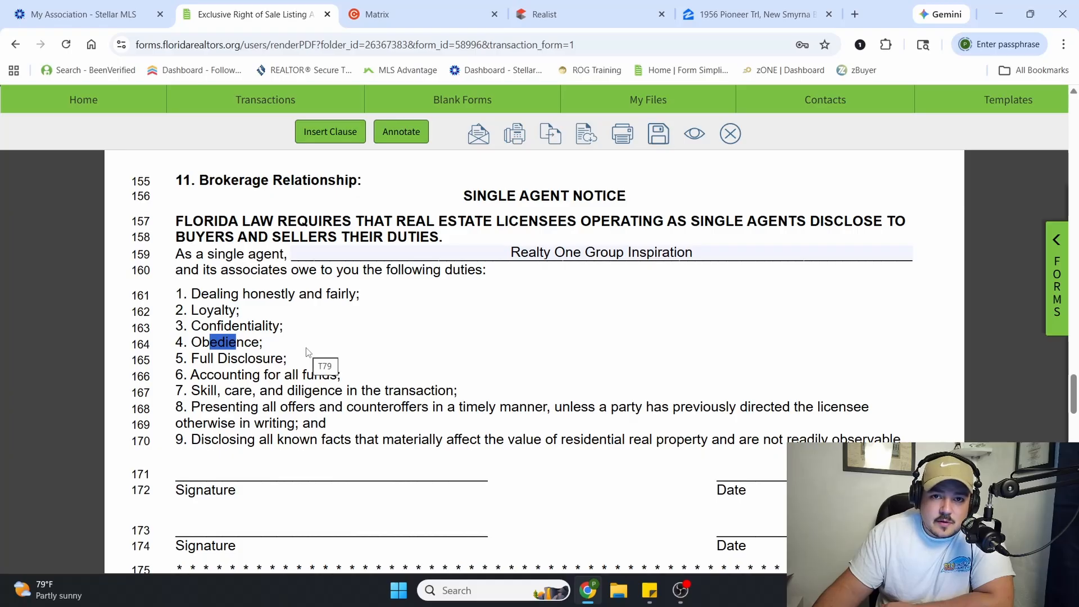
# Enter Realty ONE Group Inspiration as the transaction broker in the Consent to Transition to Transaction Broker section
pyautogui.scroll(-3, 450, 351)
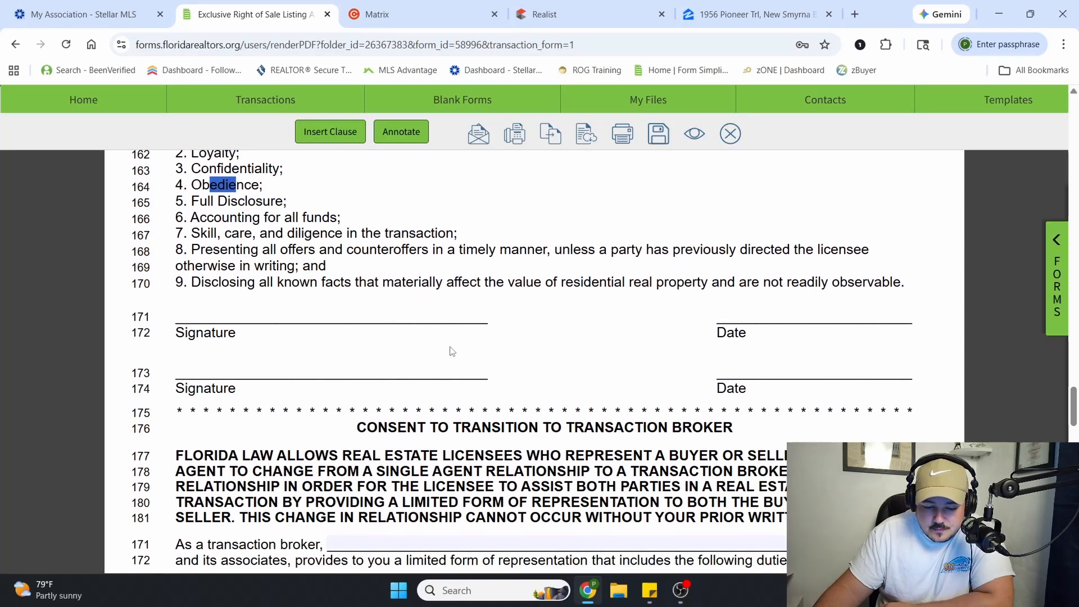
pyautogui.scroll(-2, 449, 352)
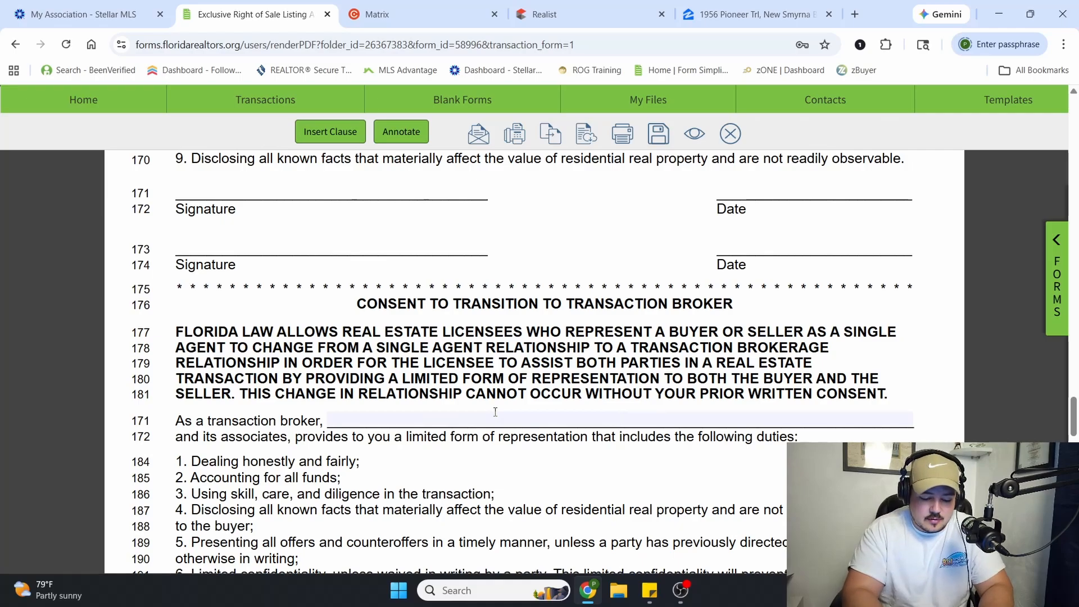
pyautogui.write('Realty ONE ')
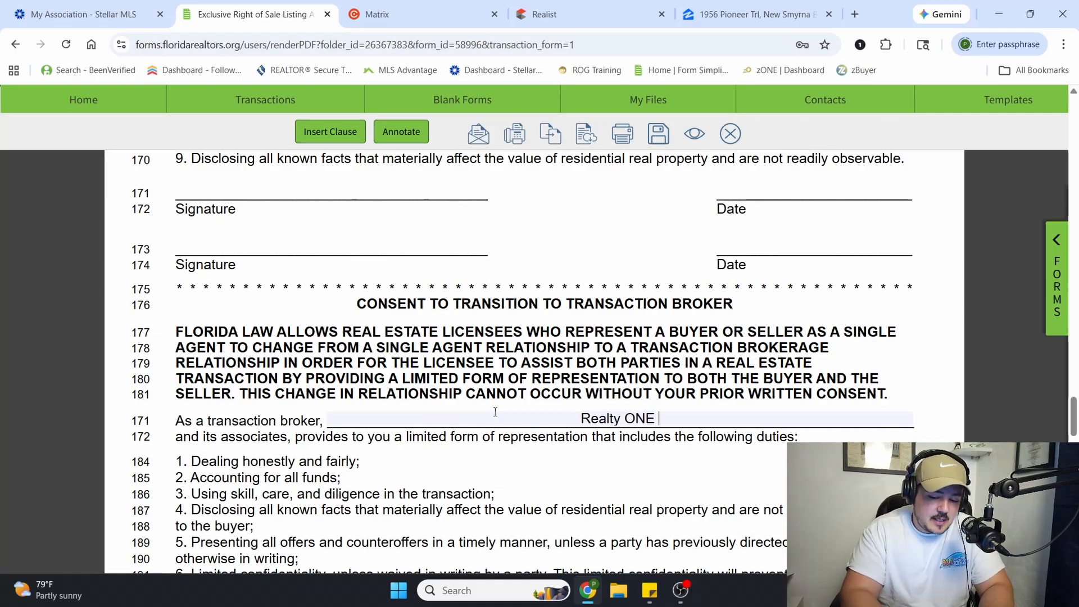
pyautogui.write('Group ')
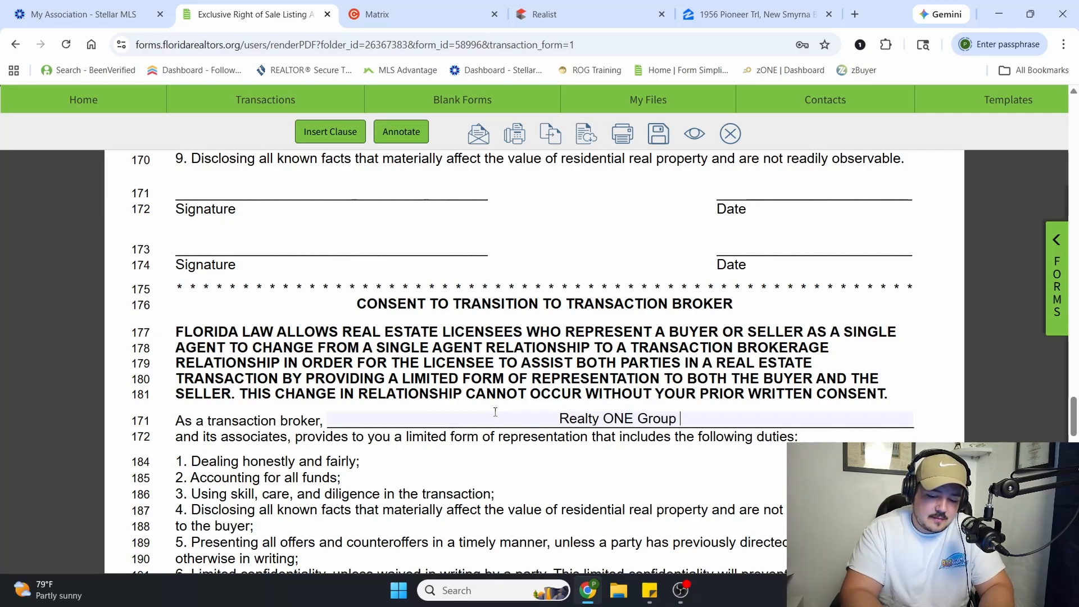
pyautogui.write('Inspiration')
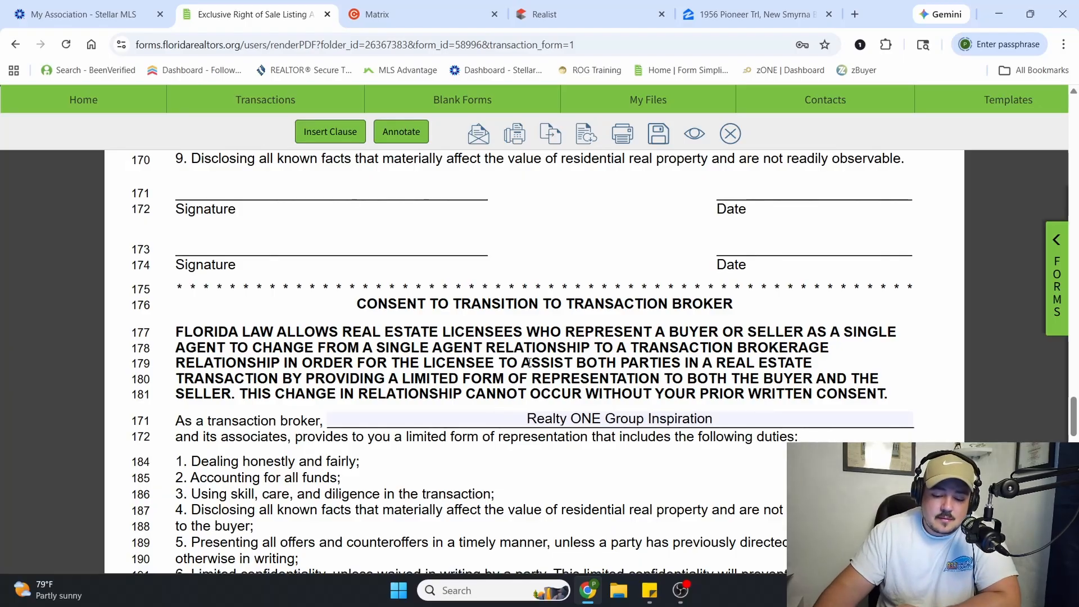
# Review the Consent to Transition to Transaction Broker text on changing from single agent, assisting both parties and limited representation
pyautogui.scroll(-1, 434, 406)
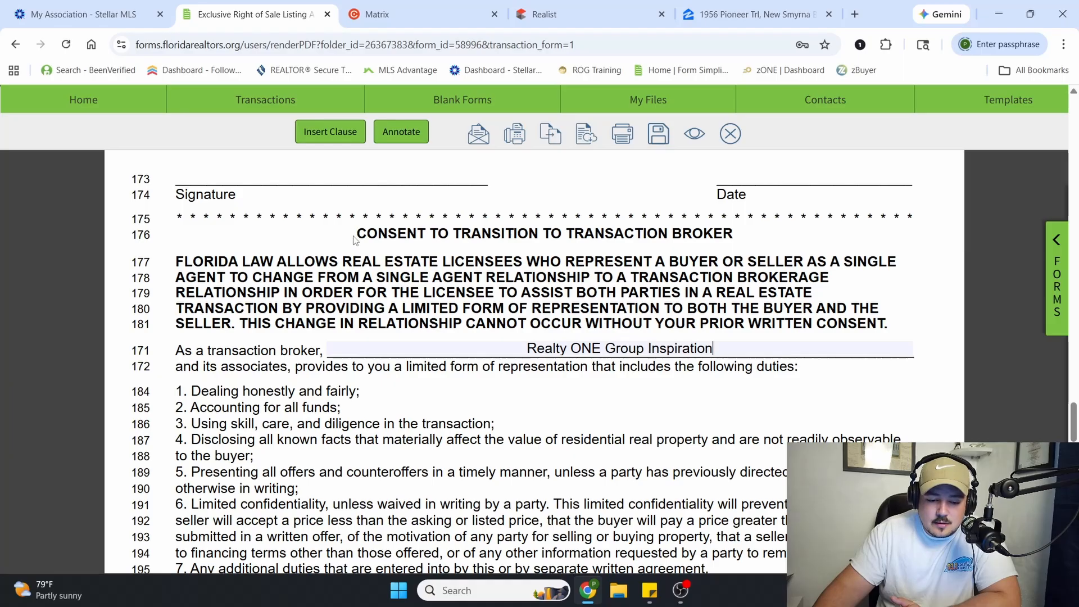
pyautogui.moveTo(354, 240); pyautogui.dragTo(732, 235)
pyautogui.click(281, 294)
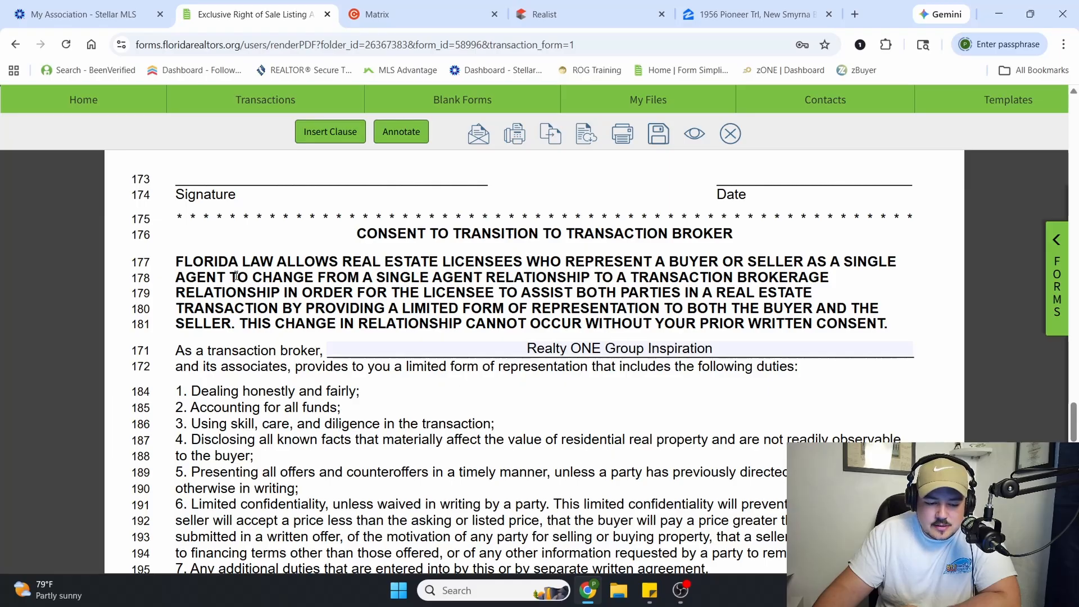
pyautogui.moveTo(236, 278); pyautogui.dragTo(735, 286)
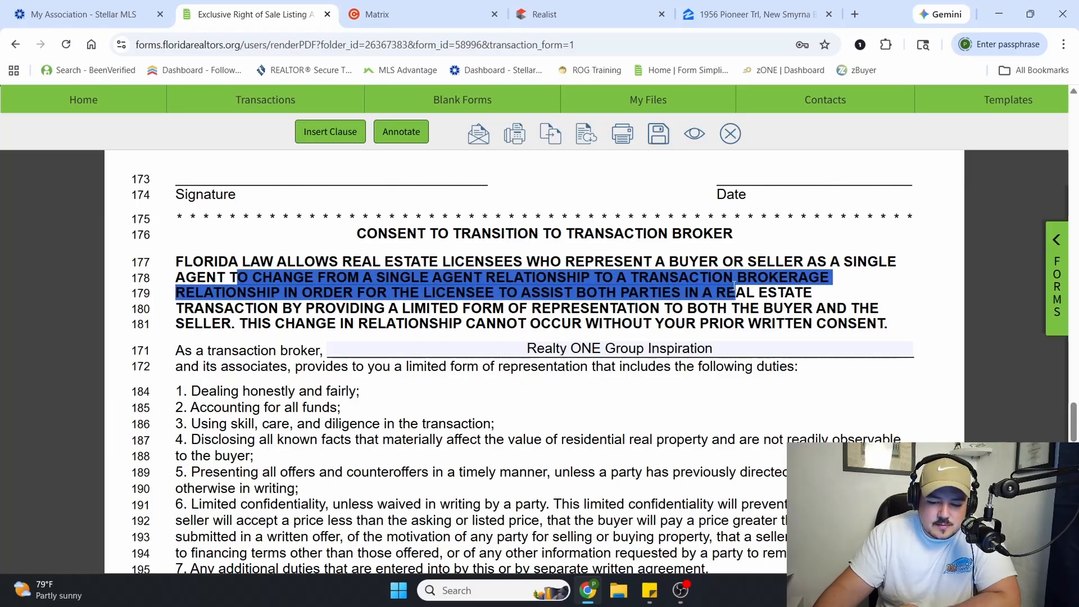
pyautogui.click(222, 314)
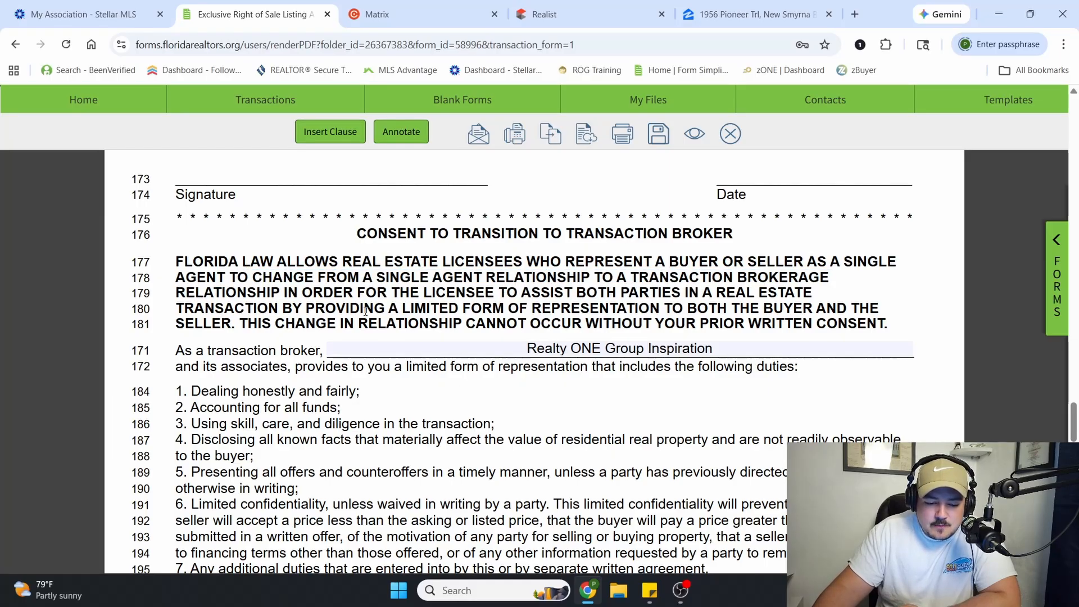
pyautogui.moveTo(364, 309); pyautogui.dragTo(325, 325)
pyautogui.click(323, 327)
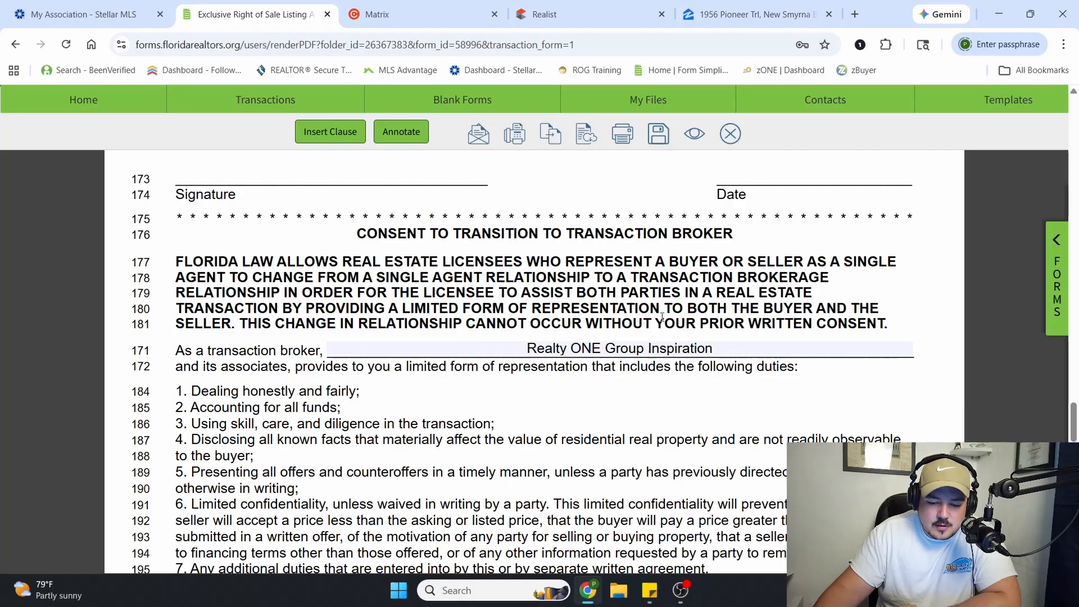
pyautogui.scroll(-4, 663, 316)
pyautogui.scroll(2, 494, 326)
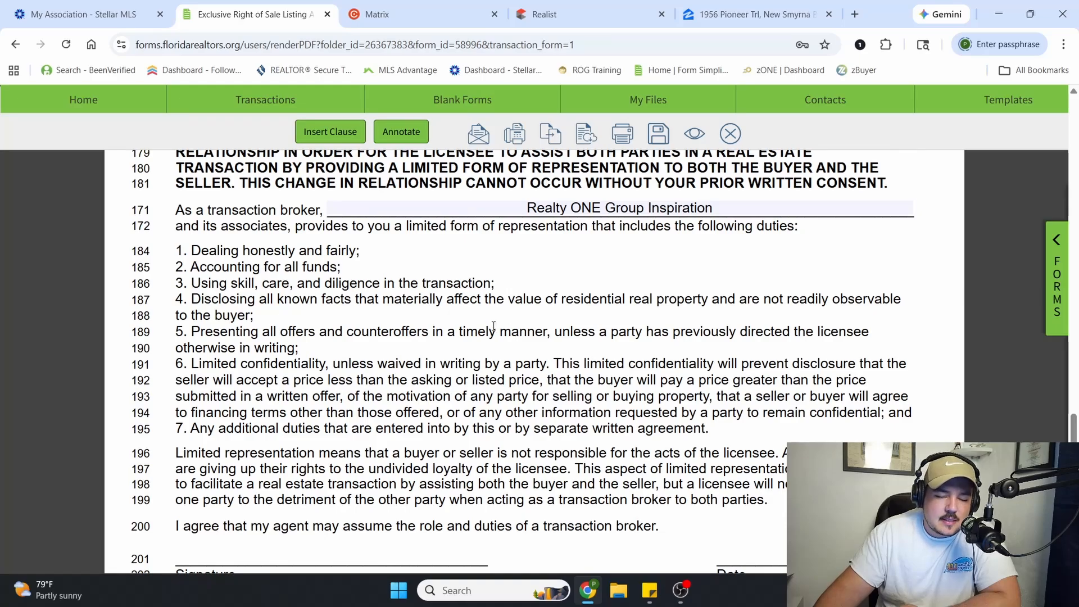
pyautogui.scroll(2, 494, 326)
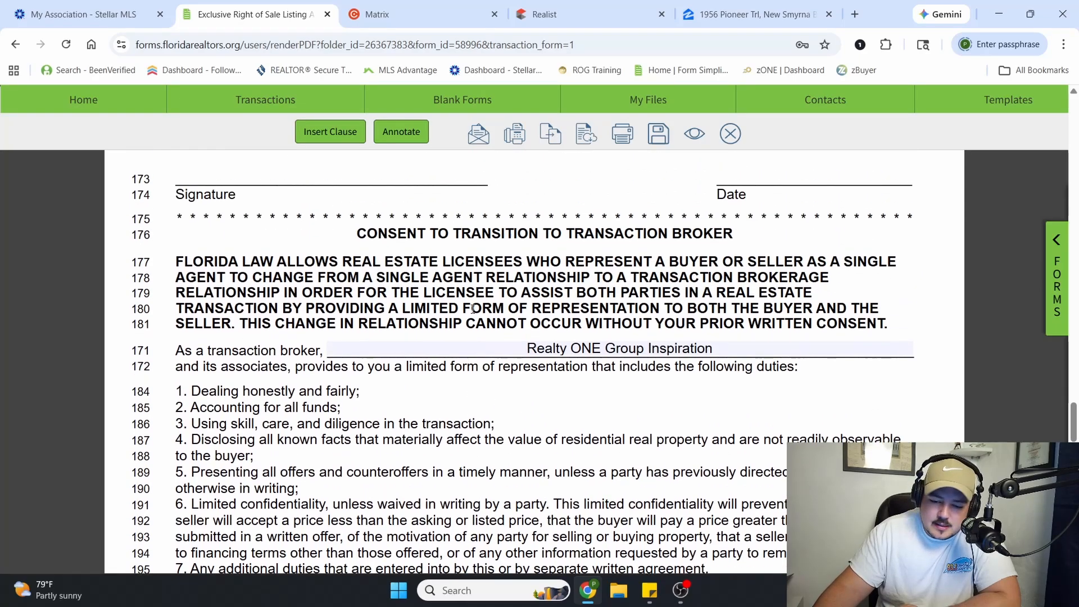
pyautogui.scroll(-5, 473, 309)
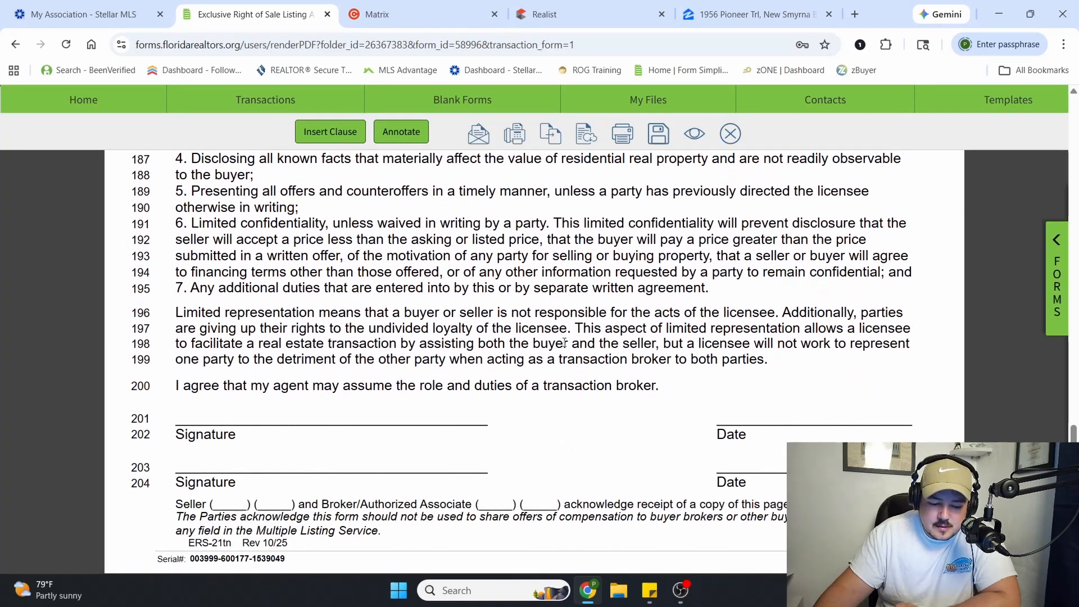
# Review paragraphs 12 to 14 on conditional termination, dispute resolution and miscellaneous terms, including the clause on prior or present agreements
pyautogui.scroll(-5, 545, 374)
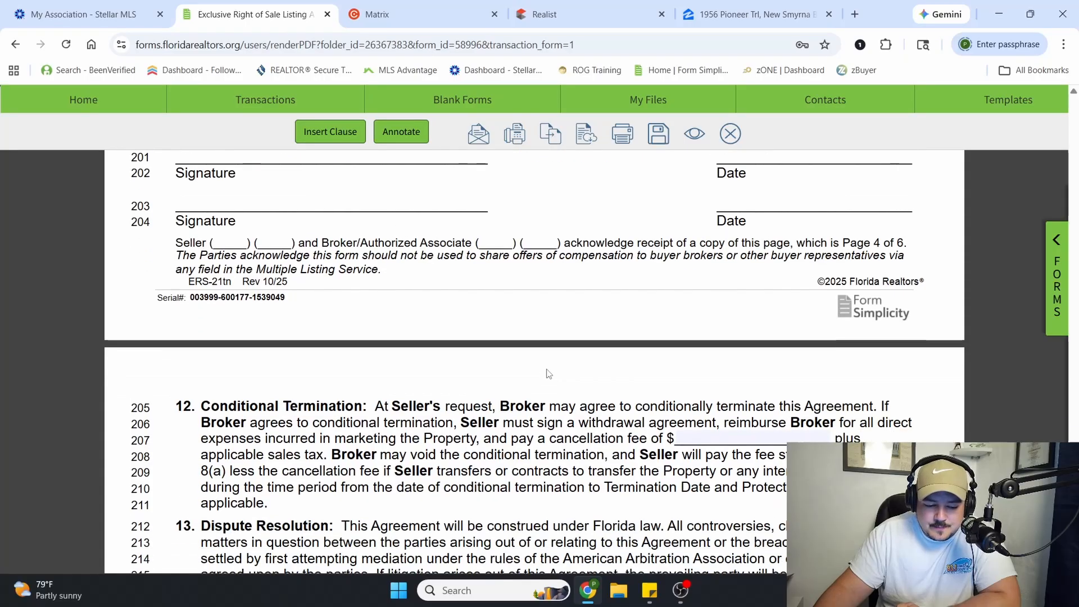
pyautogui.scroll(-3, 549, 374)
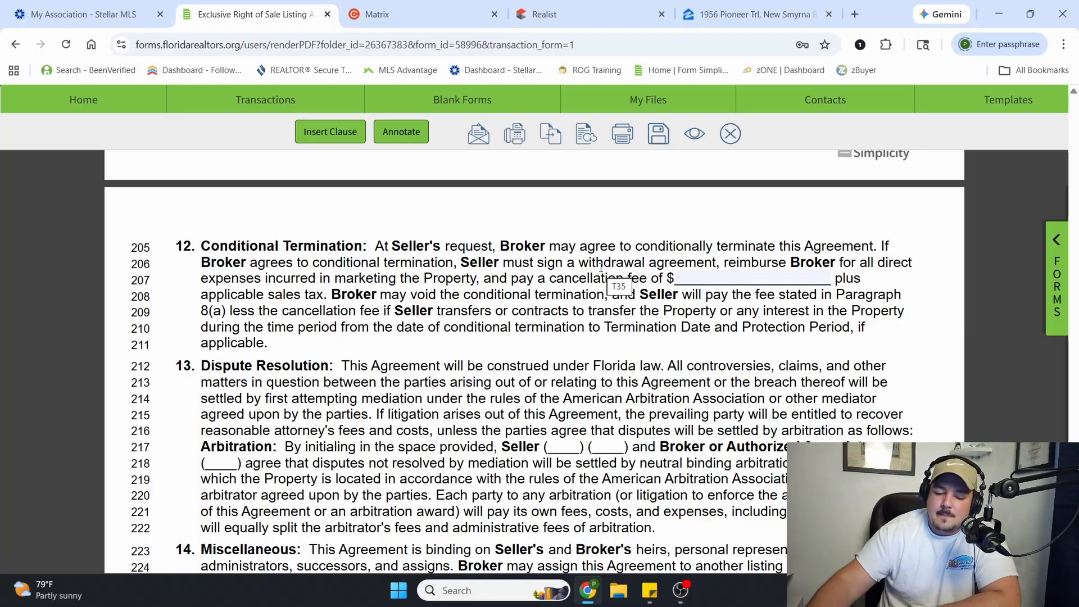
pyautogui.scroll(-3, 567, 442)
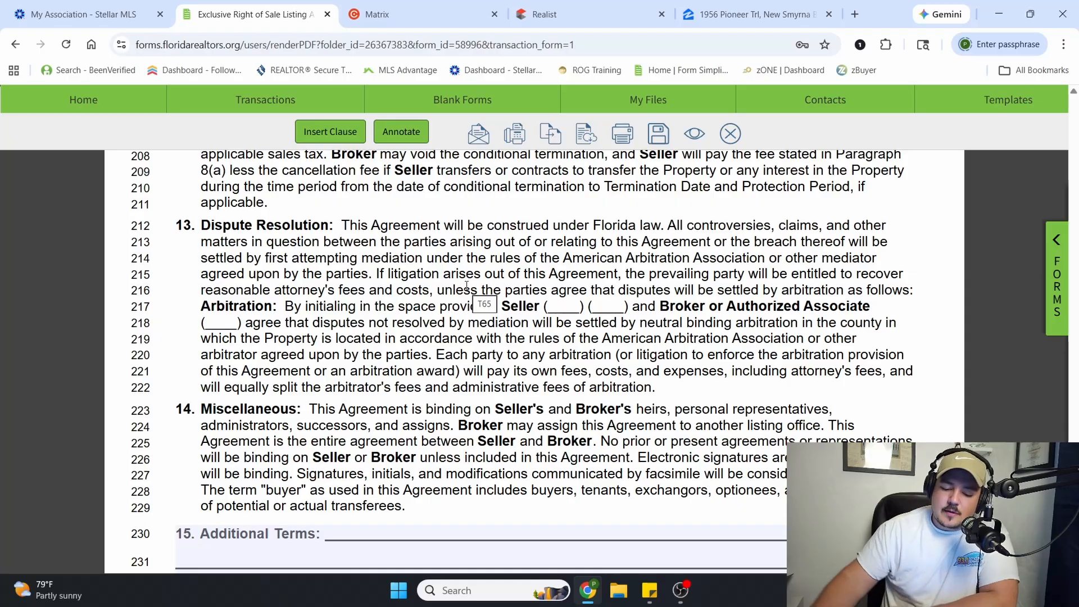
pyautogui.scroll(-1, 472, 418)
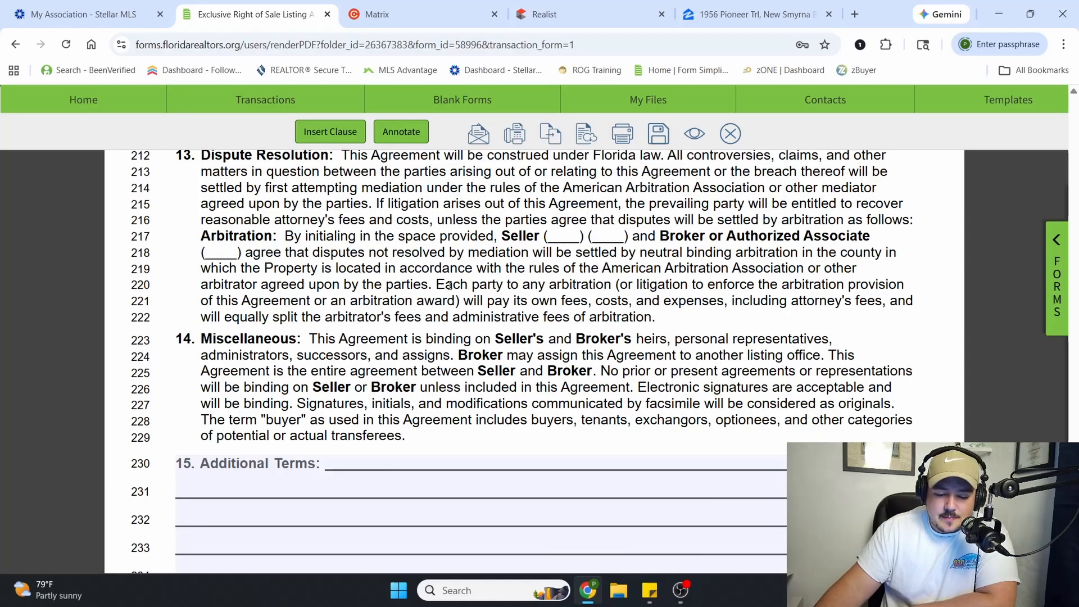
pyautogui.scroll(-1, 374, 310)
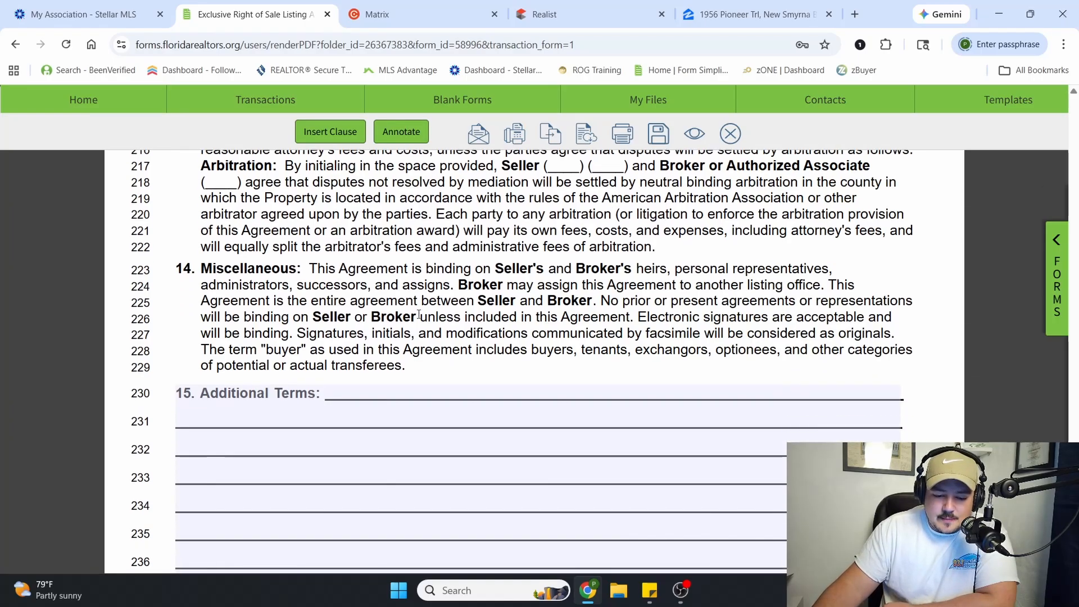
pyautogui.moveTo(328, 273); pyautogui.dragTo(683, 273)
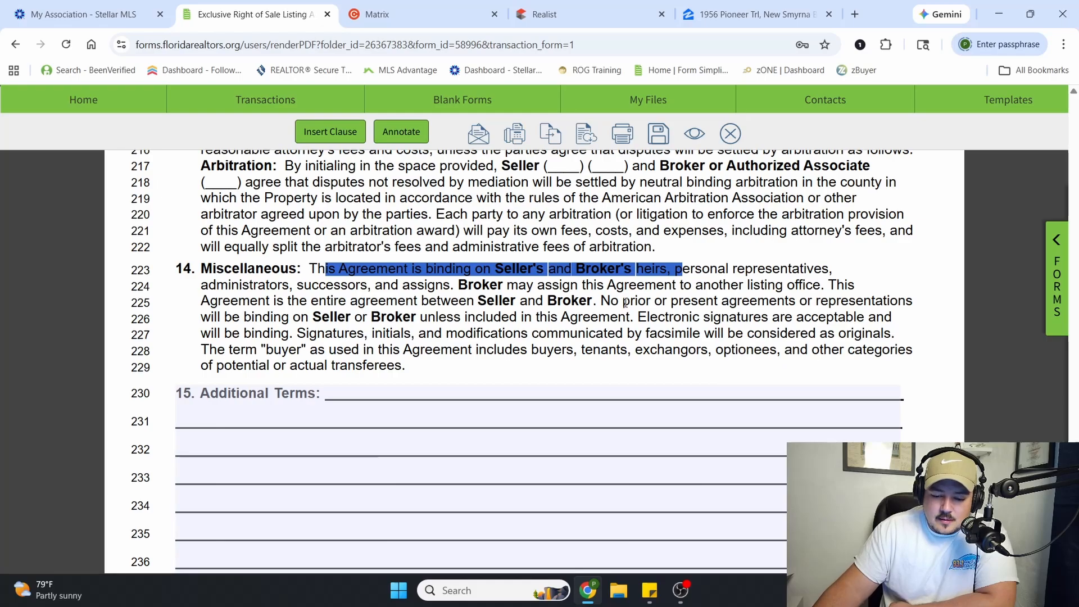
pyautogui.moveTo(601, 302); pyautogui.dragTo(789, 302)
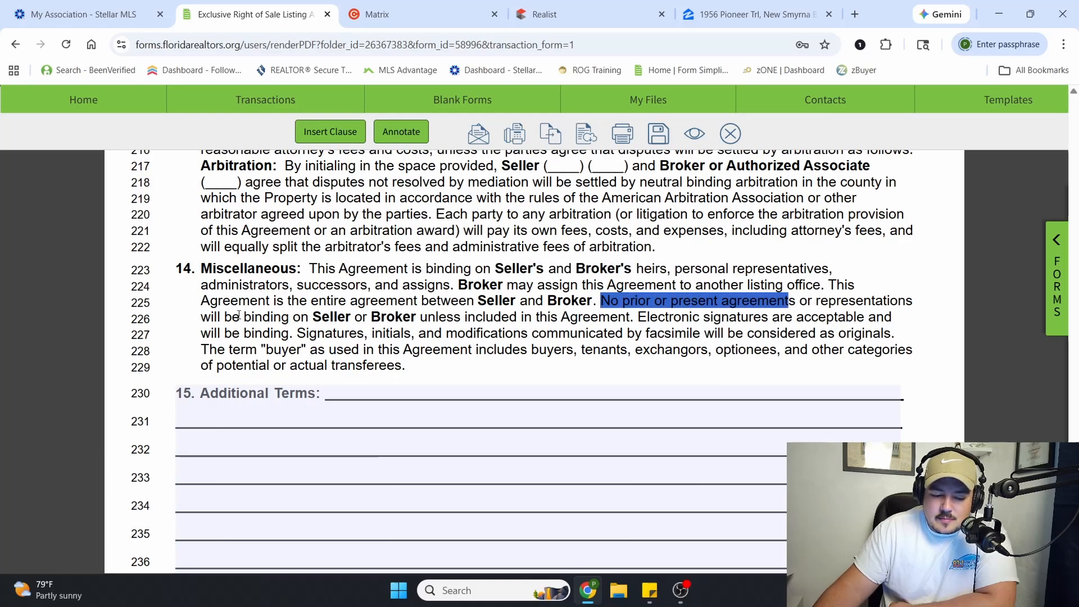
pyautogui.moveTo(225, 316); pyautogui.dragTo(571, 317)
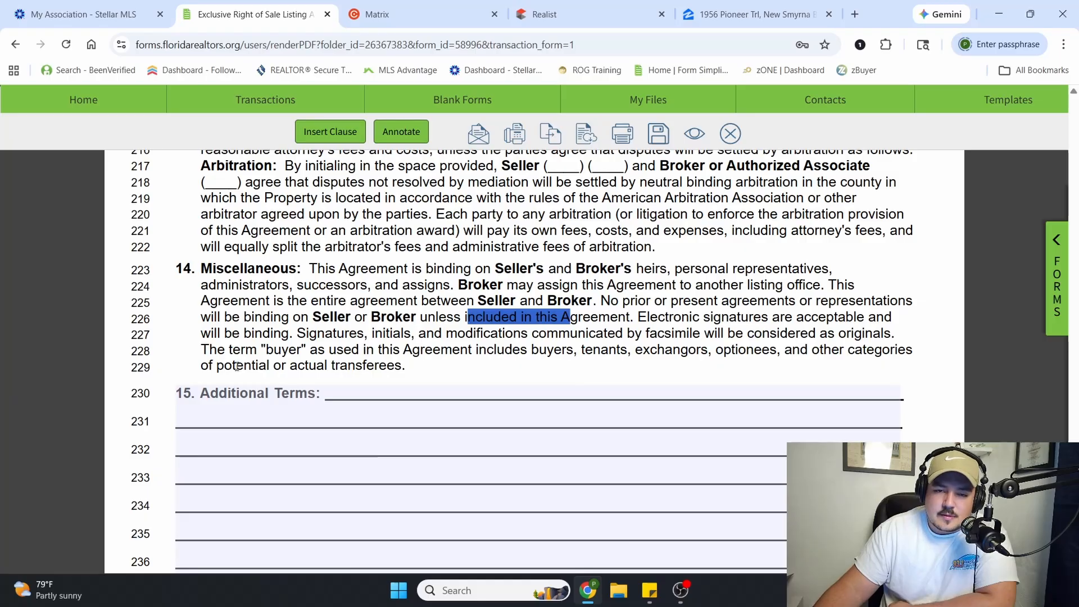
# Try the sample term "No showings on Tuesday" in paragraph 15, Additional Terms, and clear it again
pyautogui.click(272, 394)
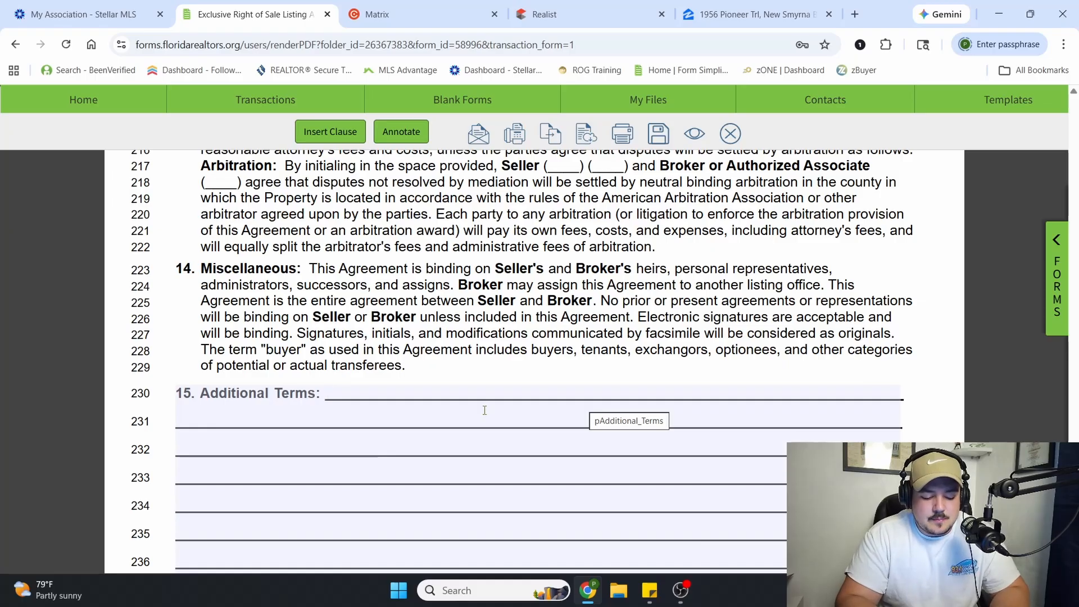
pyautogui.write('No showings on')
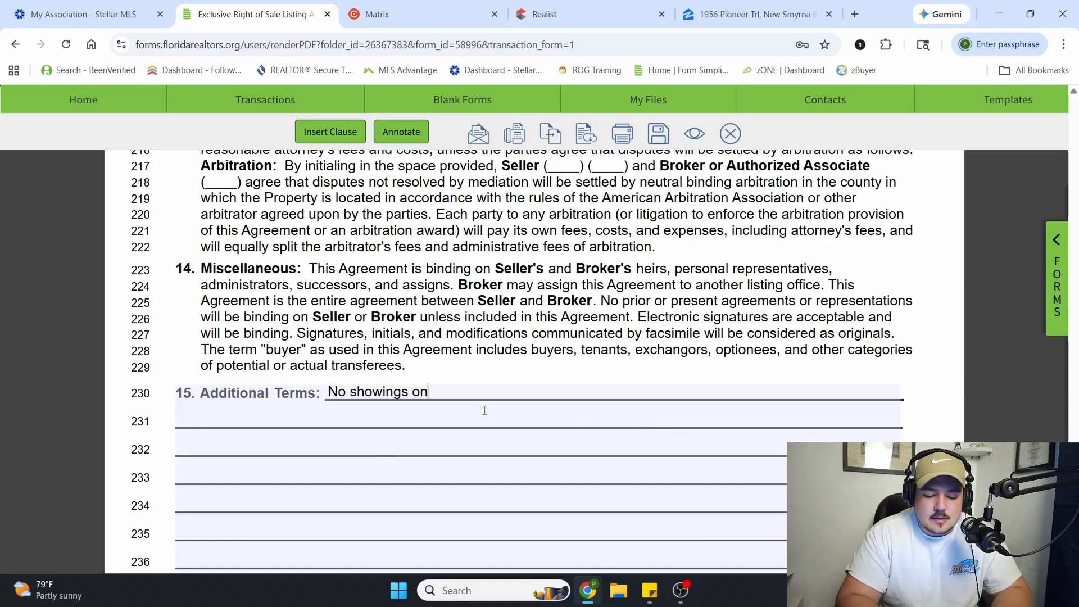
pyautogui.write(' Tuesday')
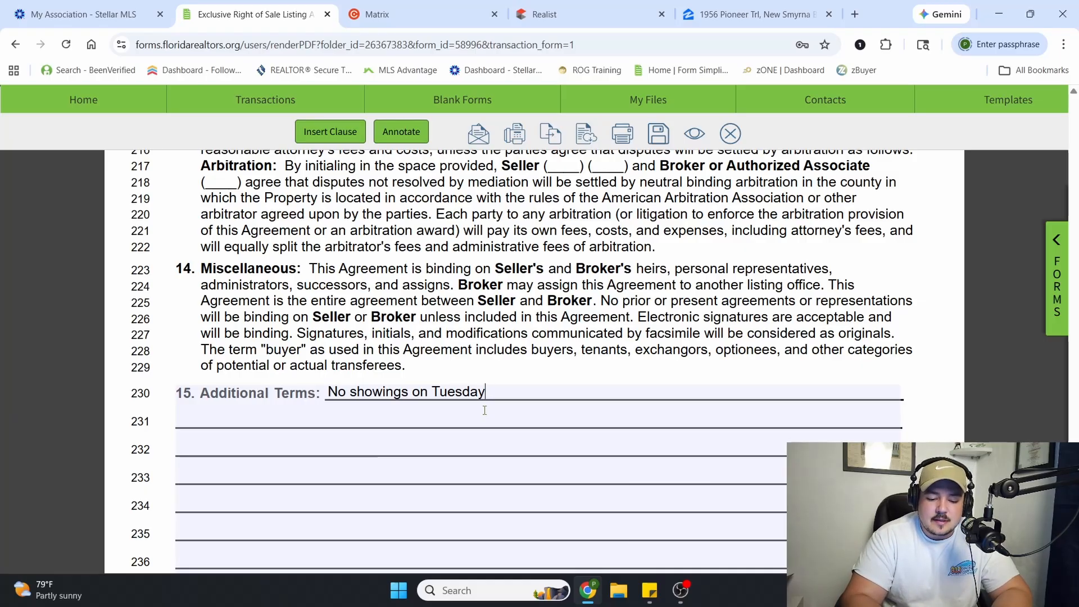
pyautogui.press('BackSpace')
pyautogui.press('BackSpace')
pyautogui.press('BackSpace')
pyautogui.press('BackSpace')
pyautogui.press('BackSpace')
pyautogui.press('BackSpace')
pyautogui.press('BackSpace')
pyautogui.press('BackSpace')
pyautogui.press('BackSpace')
pyautogui.press('BackSpace')
pyautogui.press('BackSpace')
pyautogui.press('BackSpace')
pyautogui.press('BackSpace')
pyautogui.press('BackSpace')
pyautogui.press('BackSpace')
pyautogui.press('BackSpace')
pyautogui.press('BackSpace')
pyautogui.press('BackSpace')
pyautogui.press('BackSpace')
pyautogui.press('BackSpace')
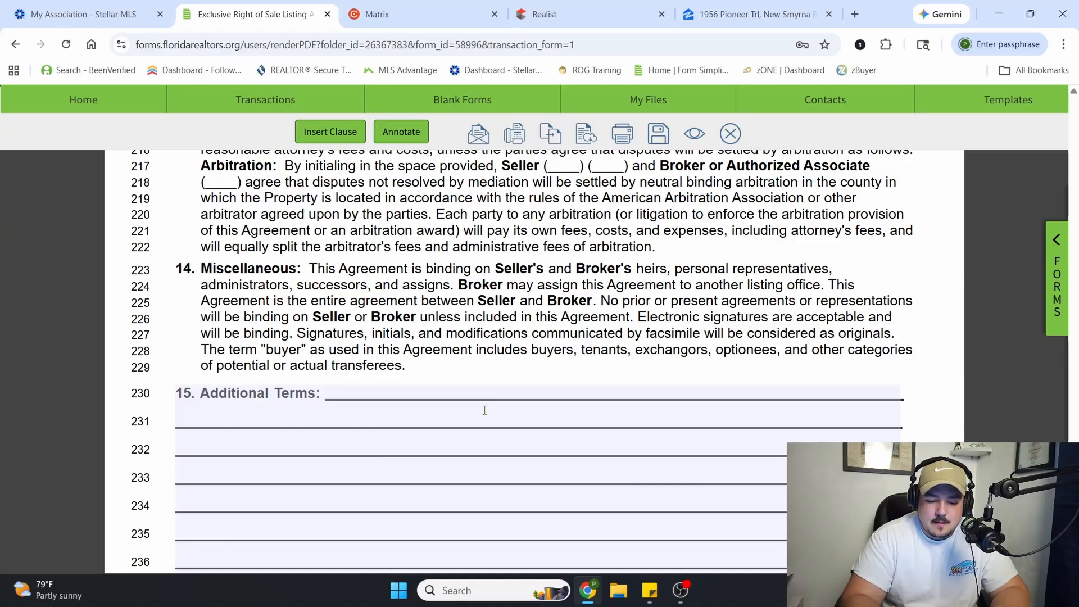
# Try the sample term "No sign in yard that is red" under Additional Terms and erase it
pyautogui.write('No sign in ya')
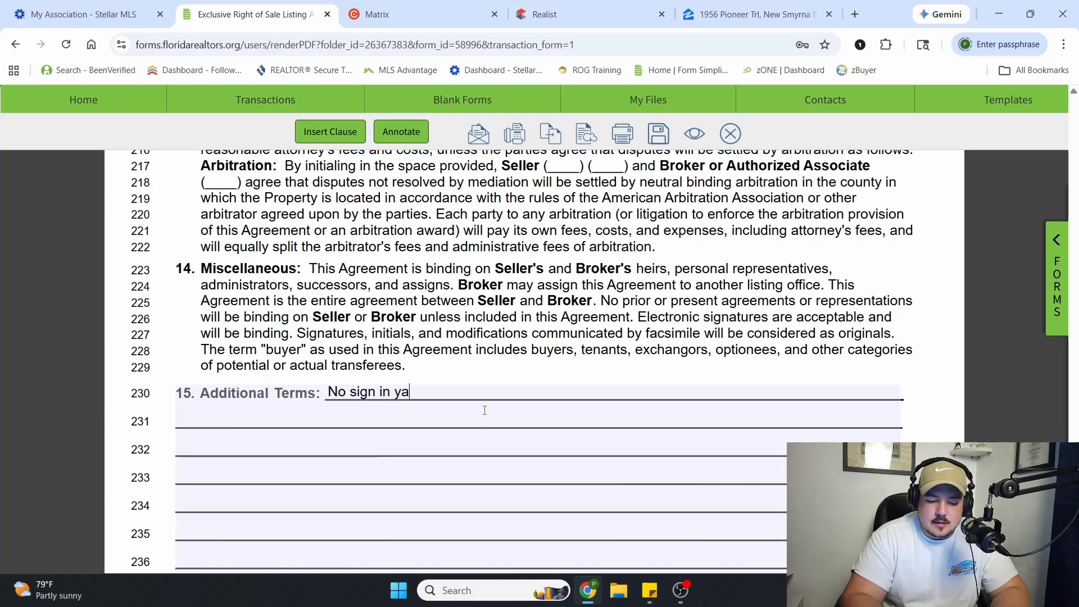
pyautogui.write('rd that is red')
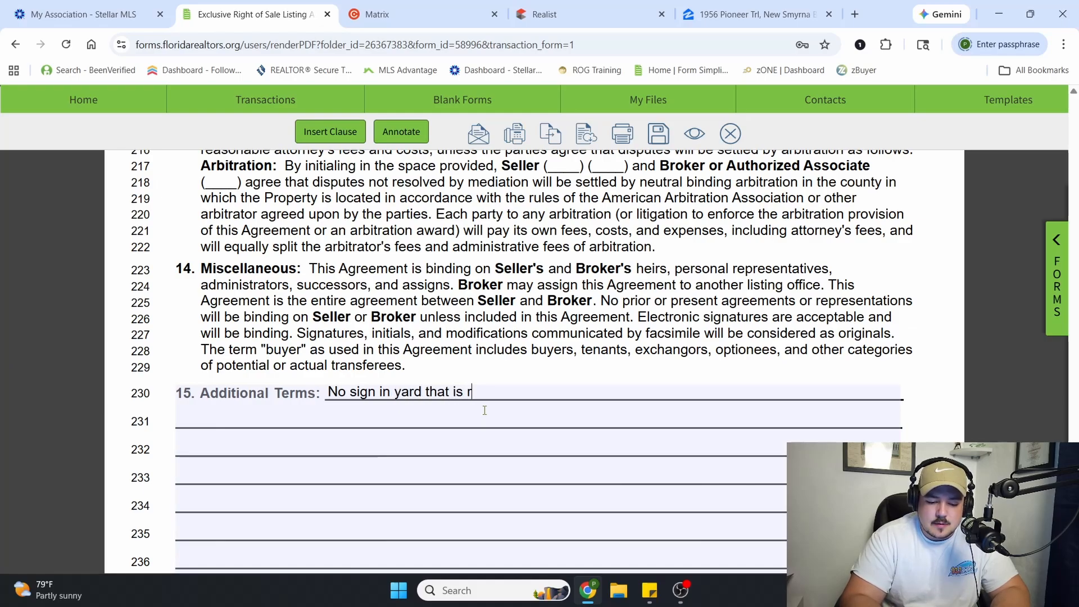
pyautogui.press('BackSpace')
pyautogui.press('BackSpace')
pyautogui.press('BackSpace')
pyautogui.press('BackSpace')
pyautogui.press('BackSpace')
pyautogui.press('BackSpace')
pyautogui.press('BackSpace')
pyautogui.press('BackSpace')
pyautogui.press('BackSpace')
pyautogui.press('BackSpace')
pyautogui.press('BackSpace')
pyautogui.press('BackSpace')
pyautogui.press('BackSpace')
pyautogui.press('BackSpace')
pyautogui.press('BackSpace')
pyautogui.press('BackSpace')
pyautogui.press('BackSpace')
pyautogui.press('BackSpace')
pyautogui.press('BackSpace')
pyautogui.press('BackSpace')
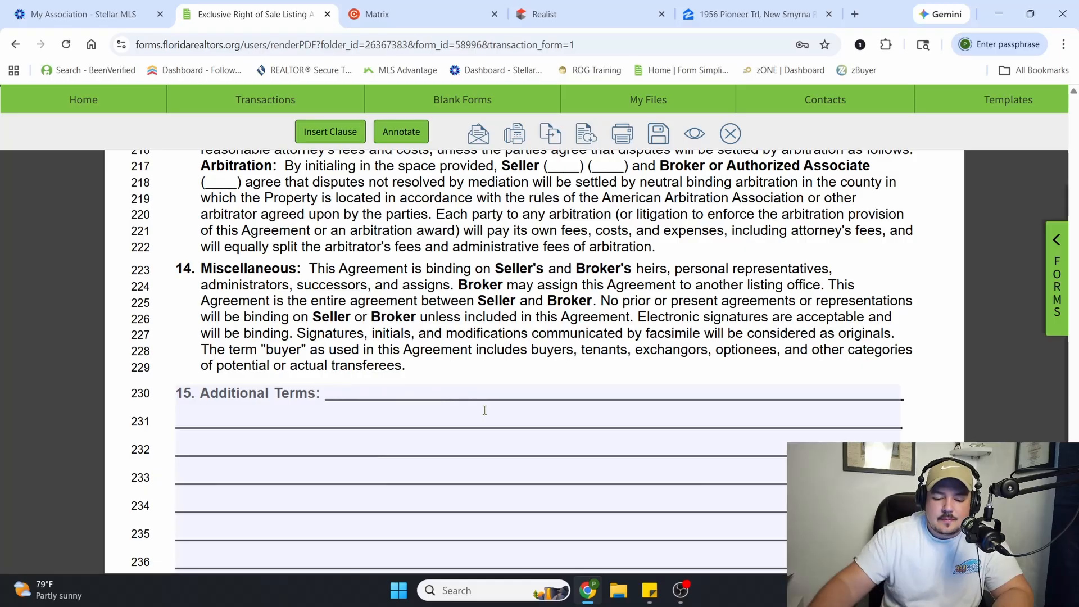
# Review the signature page: both sellers' signature and contact lines, the sales associate and brokerage details, and the Copy returned to Seller line
pyautogui.scroll(-7, 484, 362)
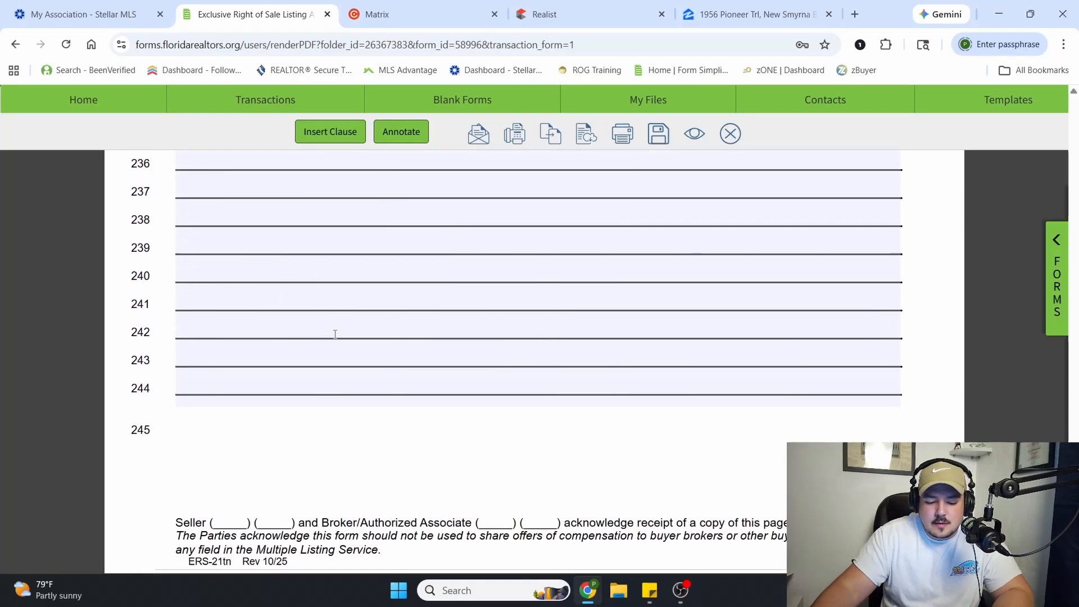
pyautogui.scroll(2, 270, 277)
pyautogui.scroll(-7, 429, 292)
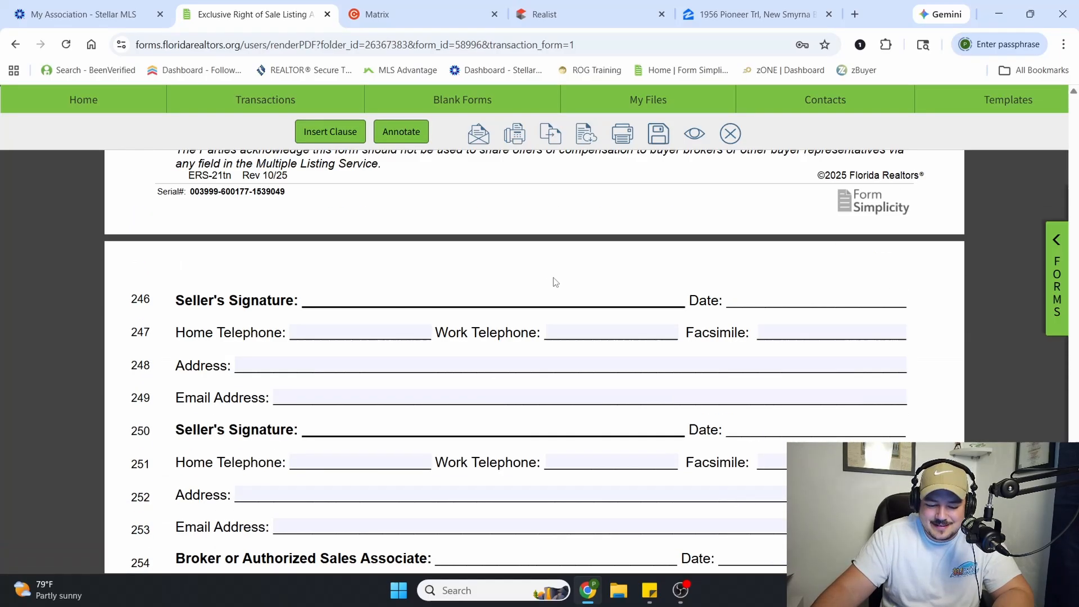
pyautogui.scroll(-1, 555, 282)
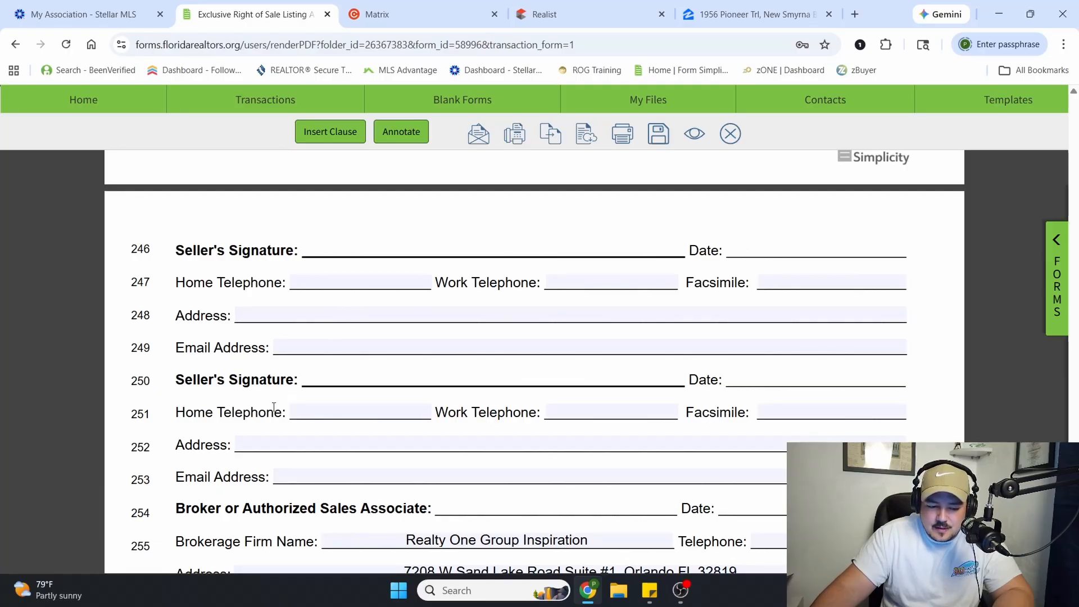
pyautogui.scroll(-1, 491, 304)
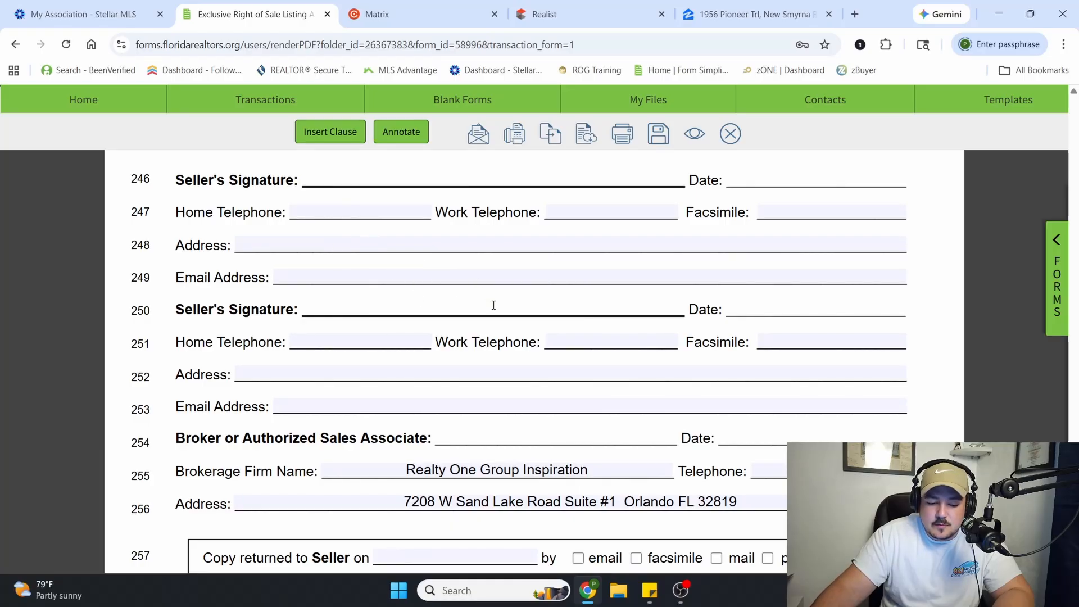
pyautogui.scroll(-1, 513, 340)
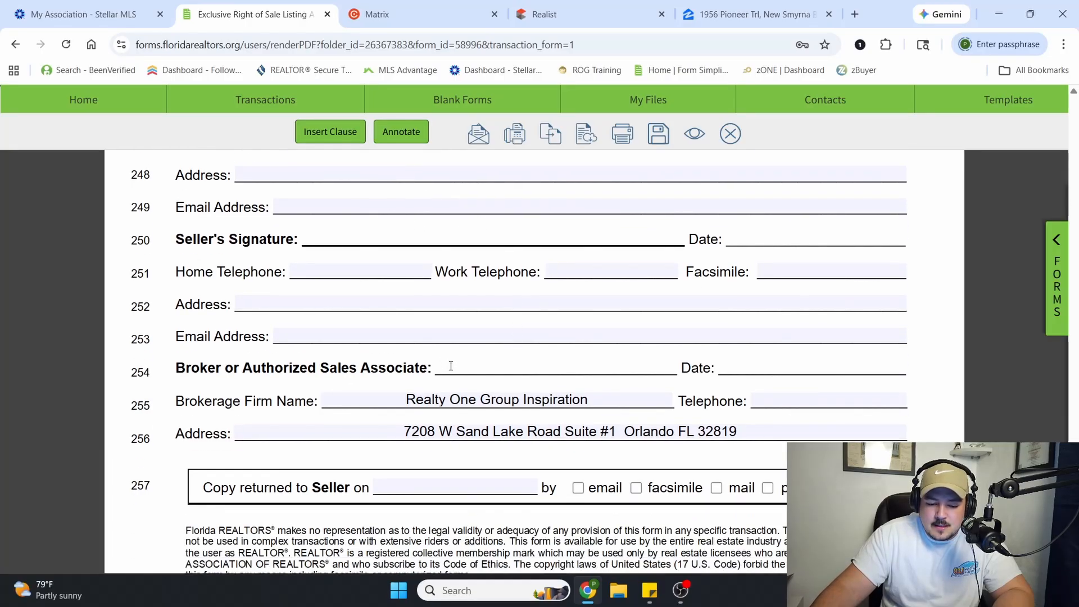
pyautogui.moveTo(451, 366); pyautogui.dragTo(669, 395)
pyautogui.scroll(-2, 669, 395)
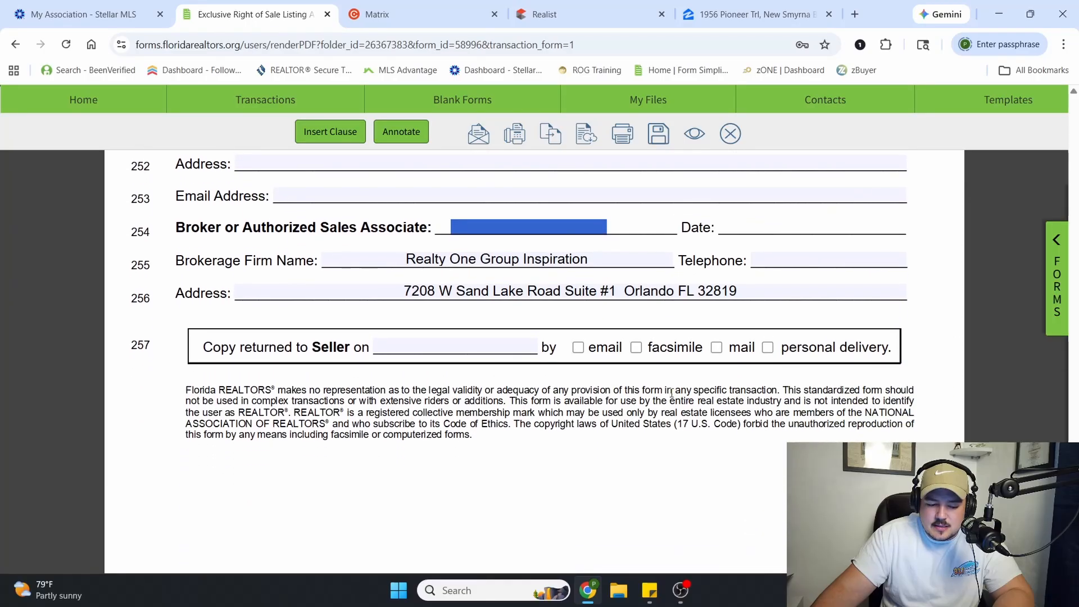
pyautogui.click(380, 347)
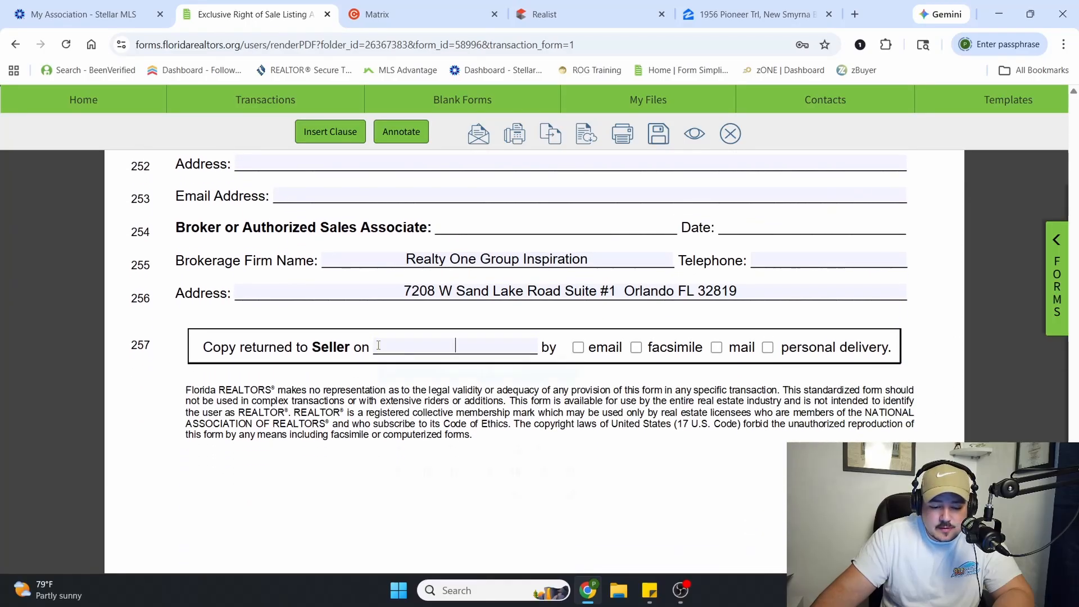
pyautogui.click(327, 367)
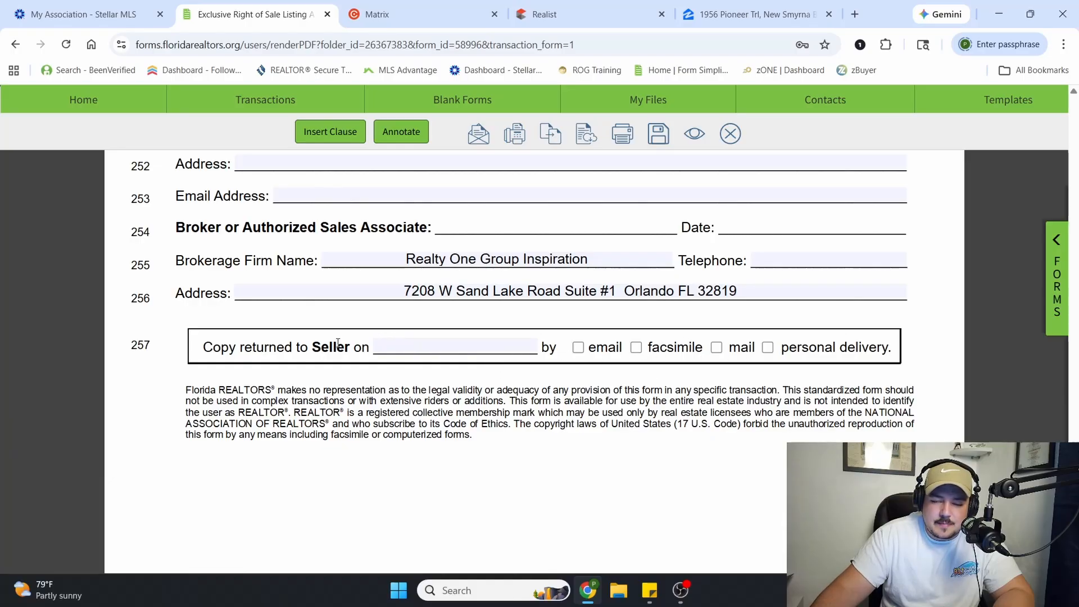
# Check the end of page 6 and look back through the agreement up to the compensation terms in paragraphs 8 to 10
pyautogui.scroll(-6, 337, 343)
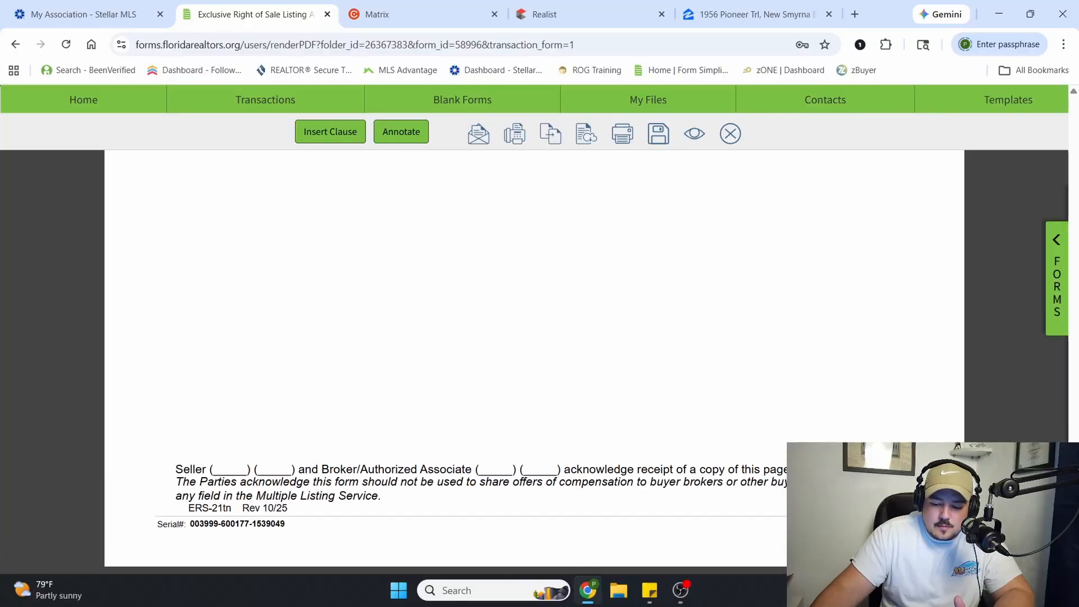
pyautogui.scroll(2, 338, 343)
pyautogui.scroll(-2, 337, 343)
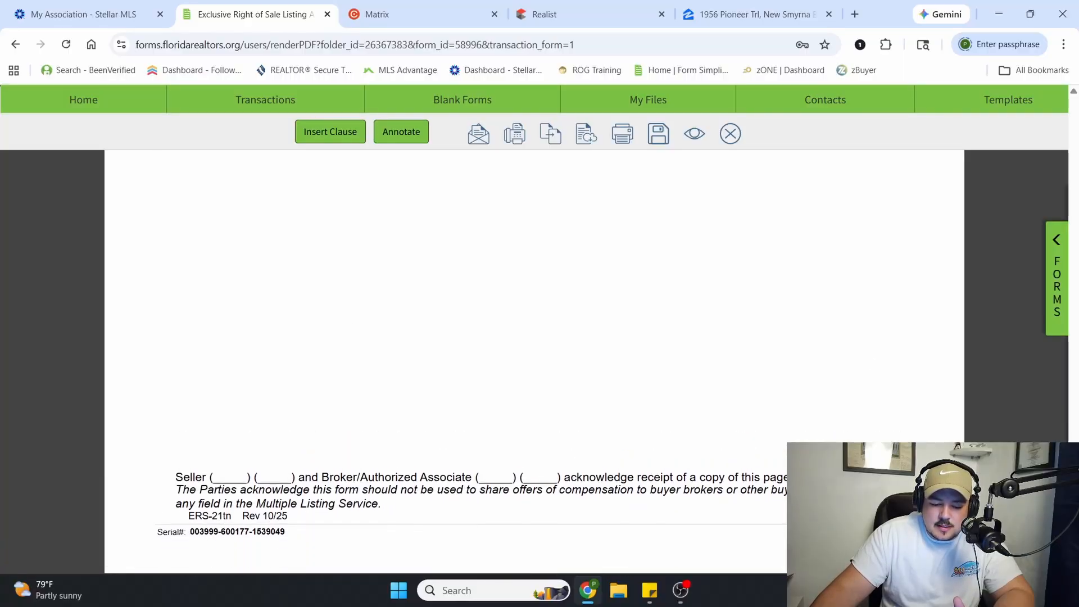
pyautogui.scroll(10, 338, 343)
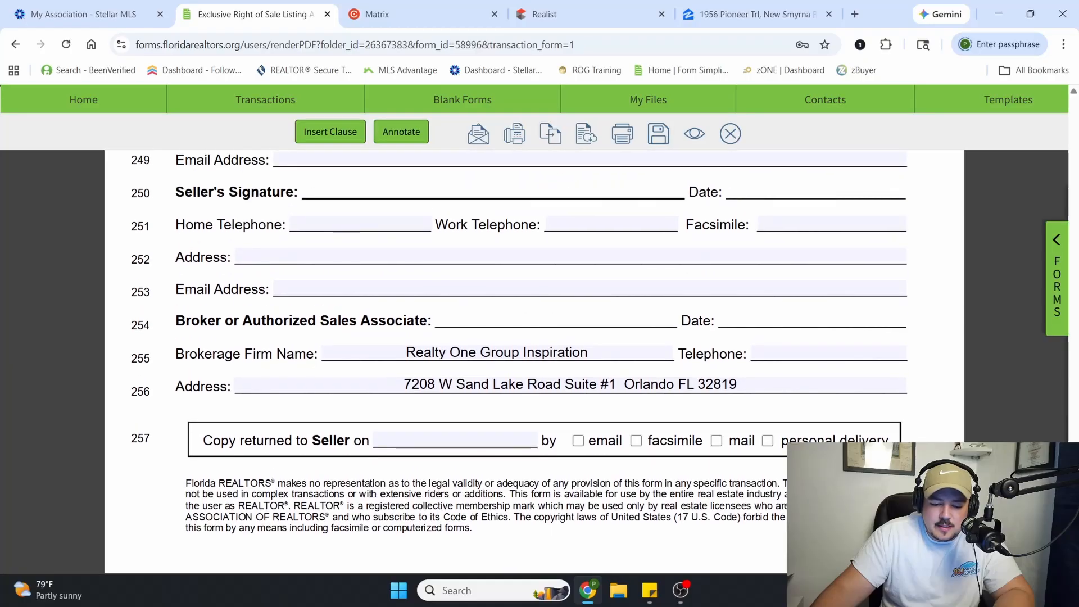
pyautogui.scroll(10, 521, 343)
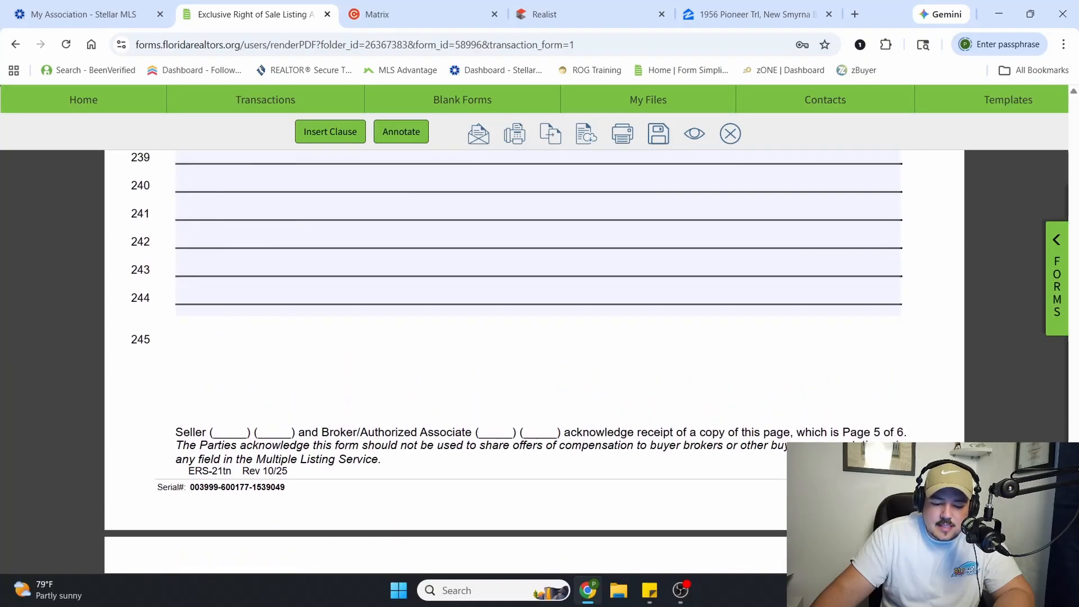
pyautogui.scroll(20, 1074, 388)
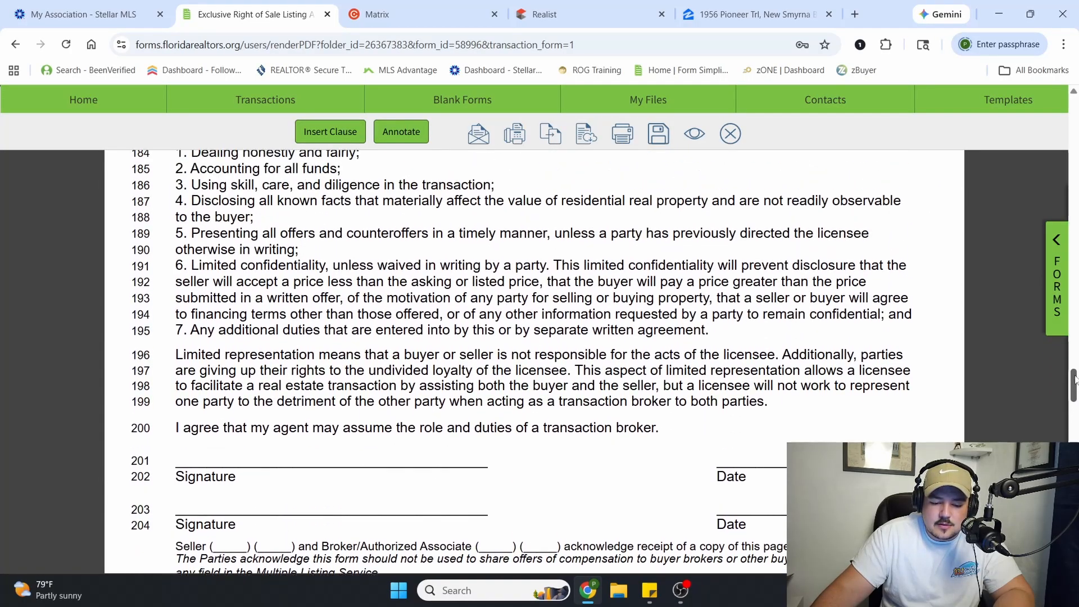
pyautogui.moveTo(1076, 381); pyautogui.dragTo(1076, 548)
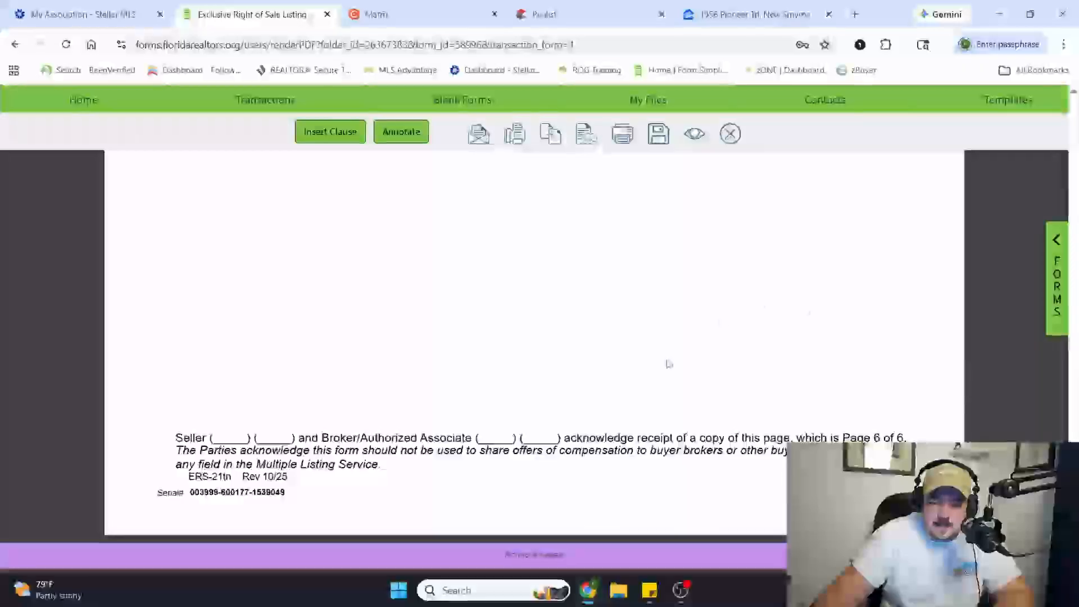
pyautogui.scroll(15, 506, 284)
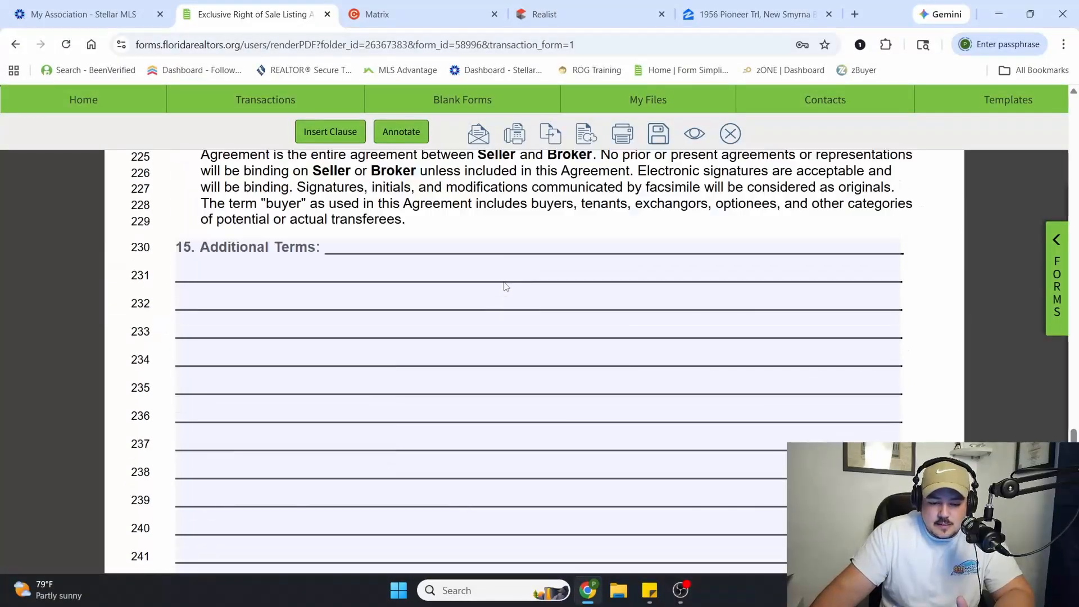
pyautogui.scroll(5, 506, 287)
pyautogui.scroll(-2, 506, 285)
pyautogui.scroll(1, 505, 283)
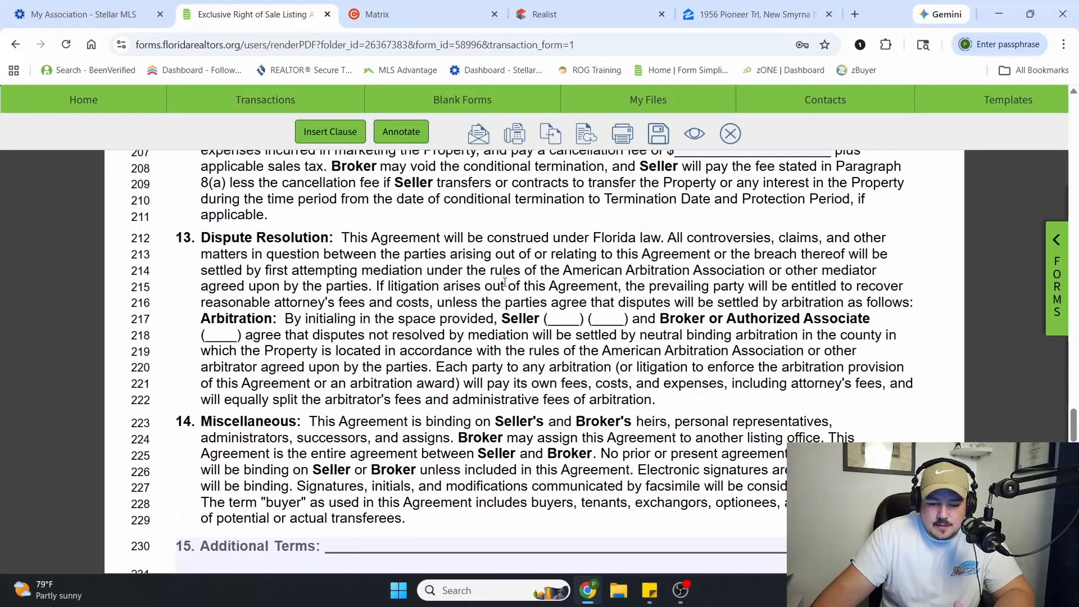
pyautogui.scroll(2, 505, 283)
pyautogui.scroll(6, 504, 283)
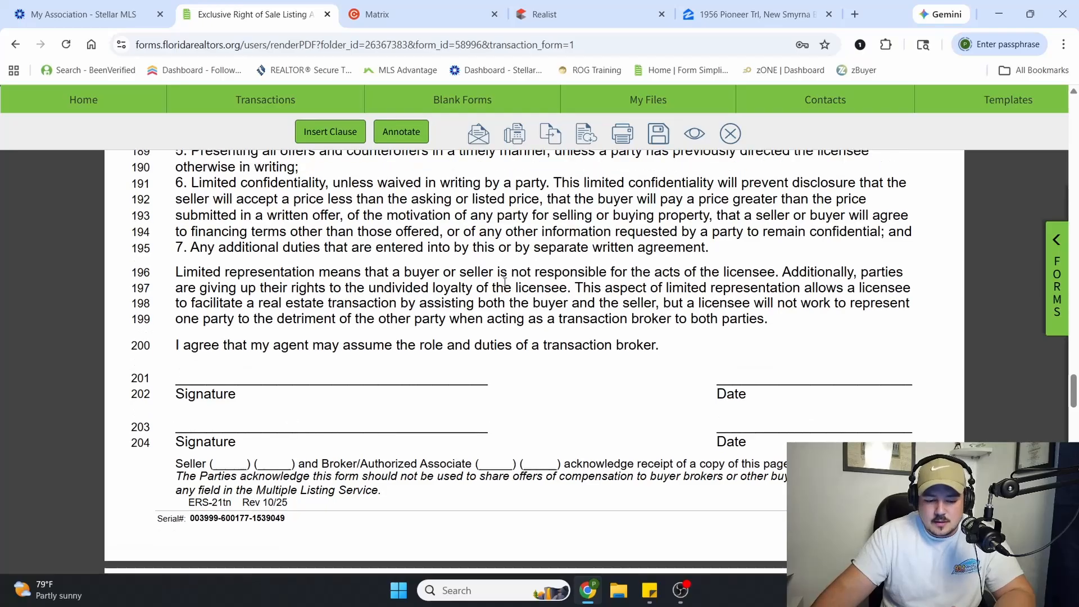
pyautogui.scroll(10, 505, 283)
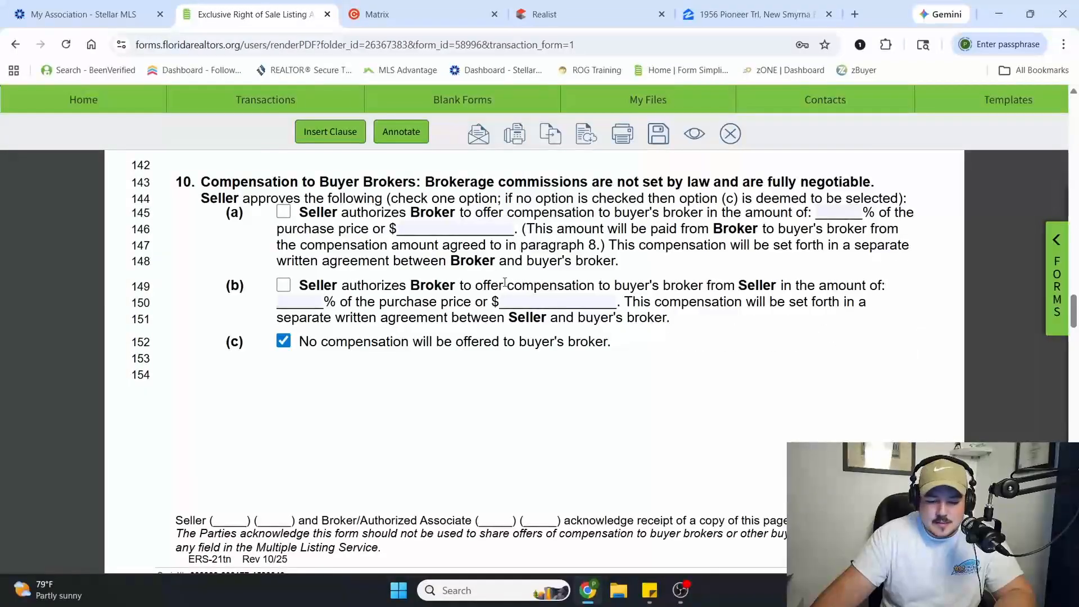
pyautogui.scroll(10, 356, 299)
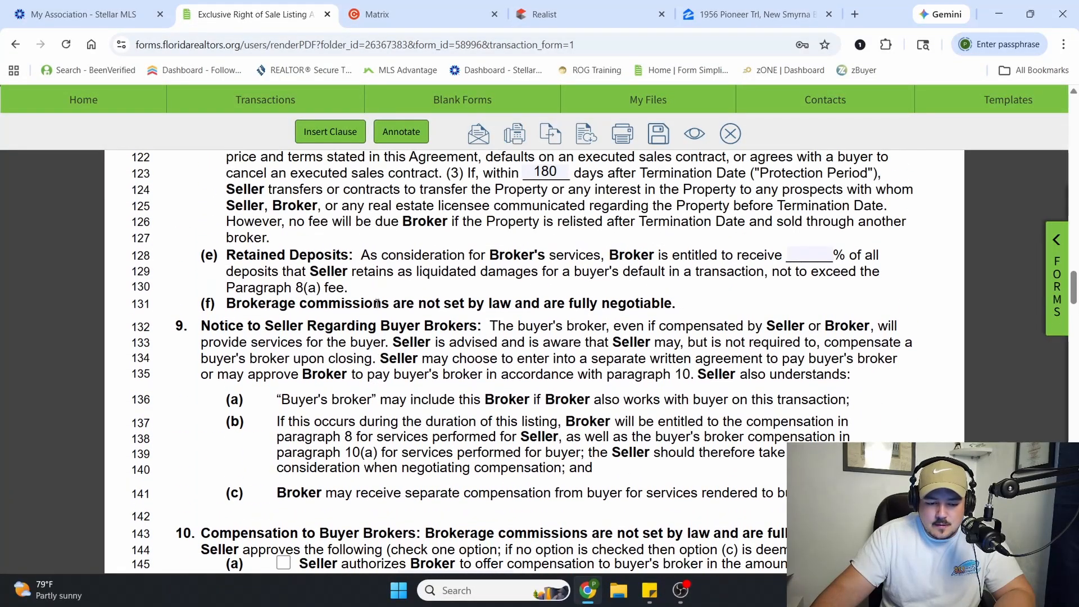
# Save the listing agreement form and print all its pages with Save as PDF as the destination
pyautogui.click(670, 132)
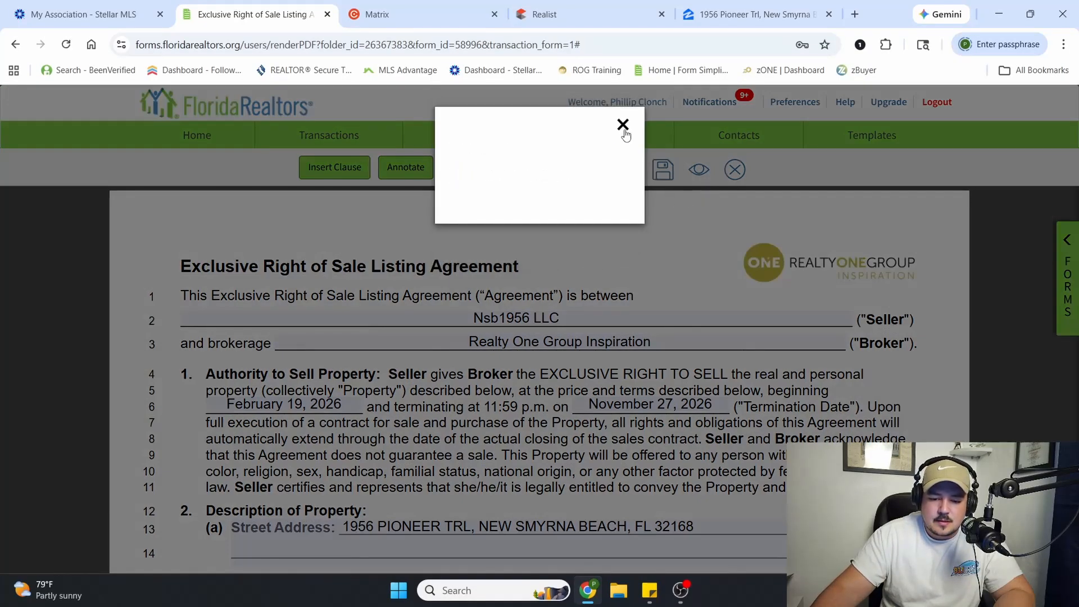
pyautogui.click(622, 125)
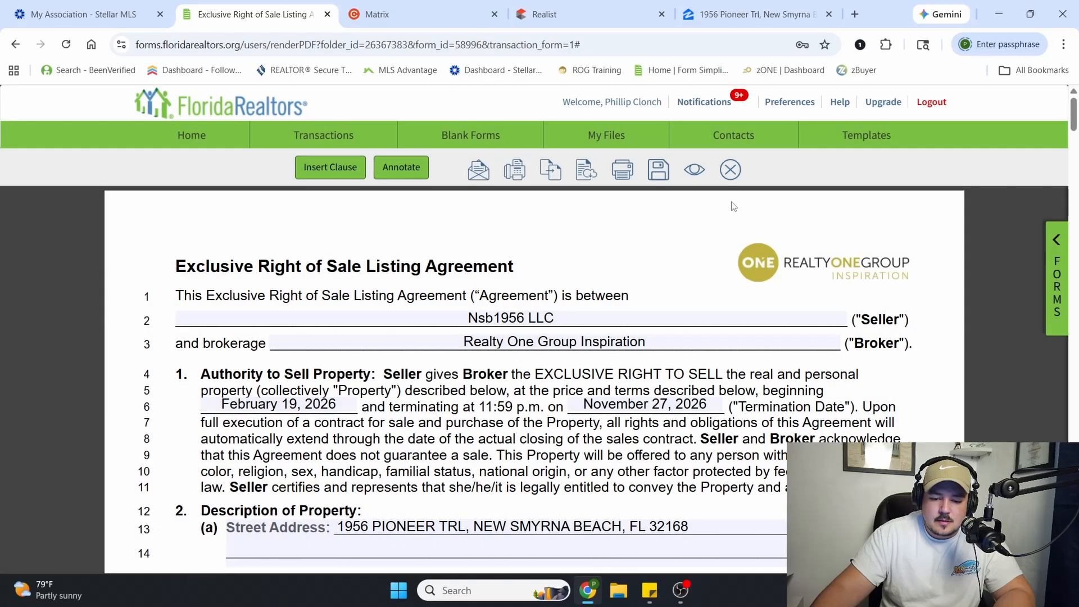
pyautogui.click(623, 171)
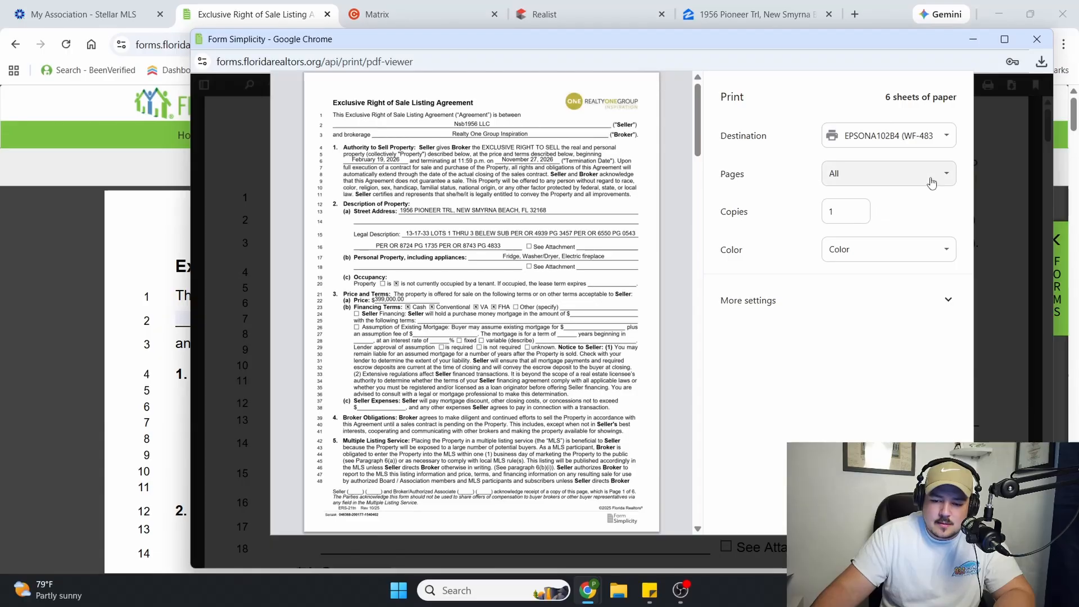
pyautogui.click(902, 140)
pyautogui.click(898, 194)
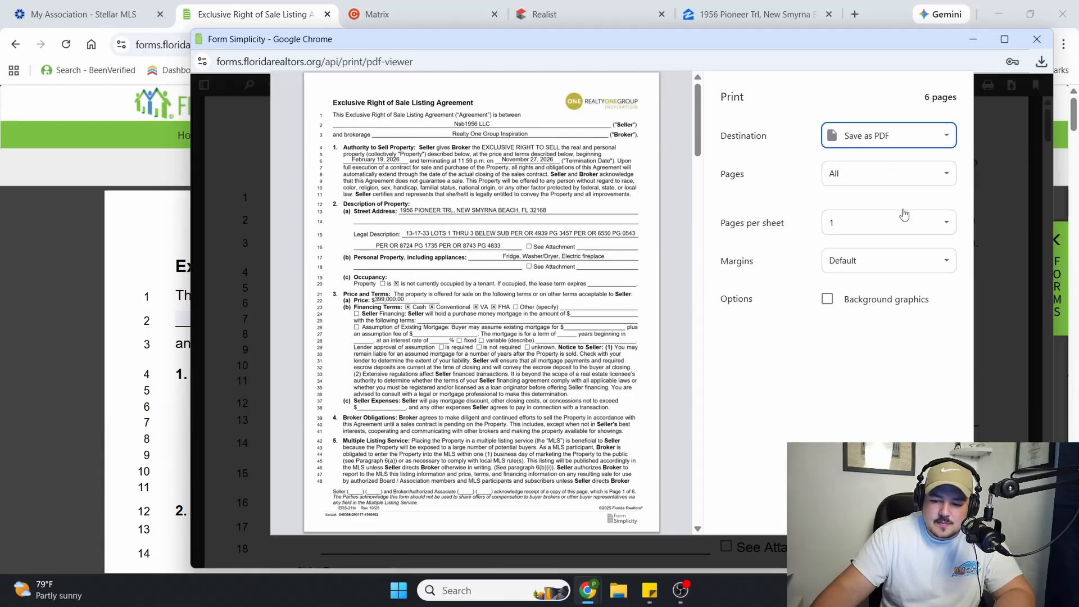
pyautogui.click(875, 515)
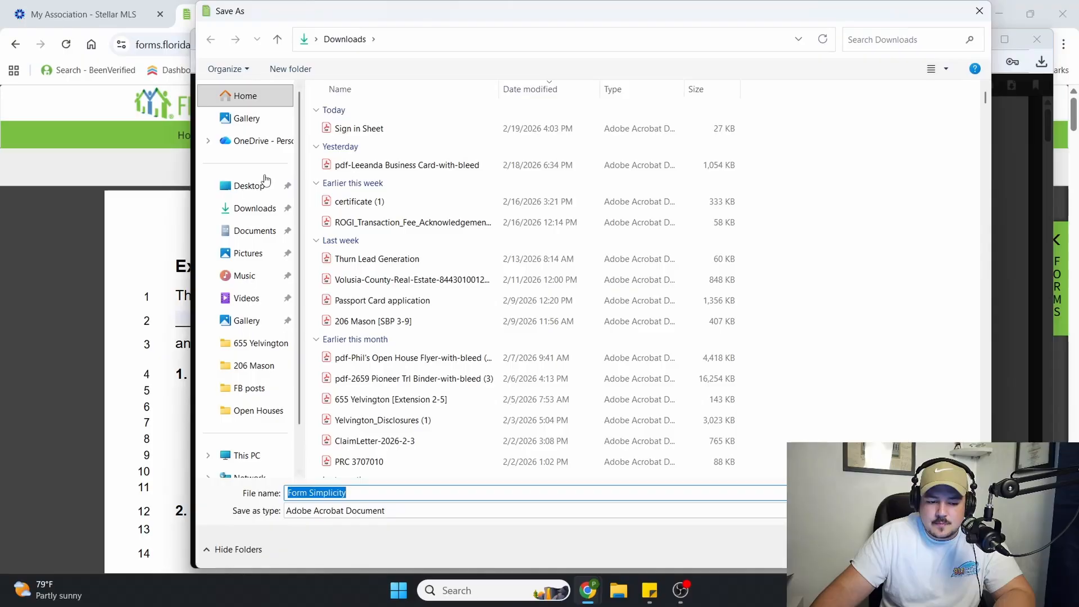
# Create a folder named Practice inside Desktop > !FL Real Estate > Training for the PDF being saved
pyautogui.click(254, 208)
pyautogui.click(262, 191)
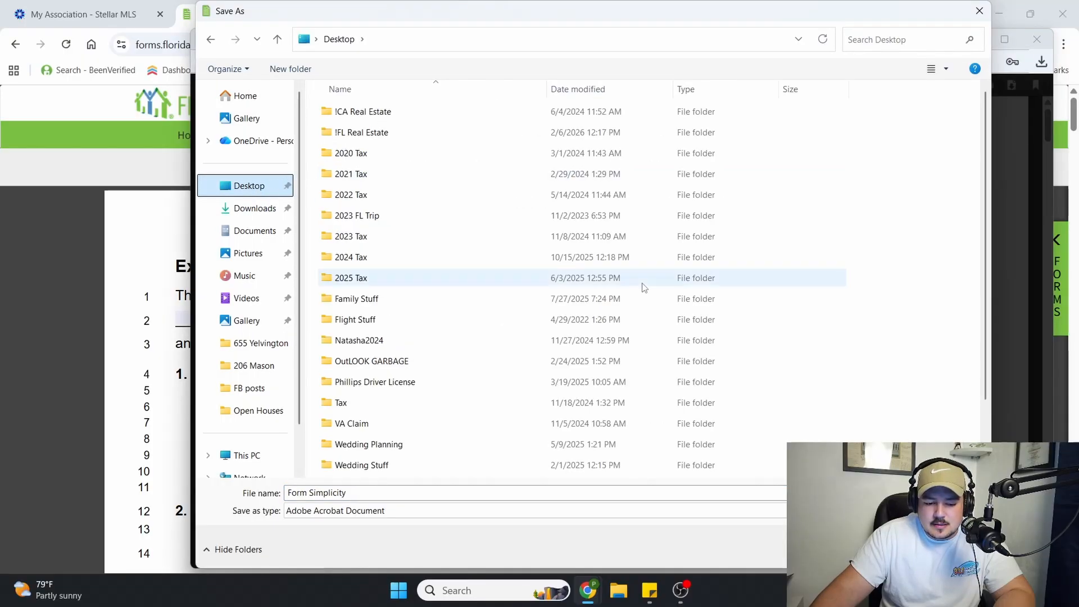
pyautogui.doubleClick(390, 134)
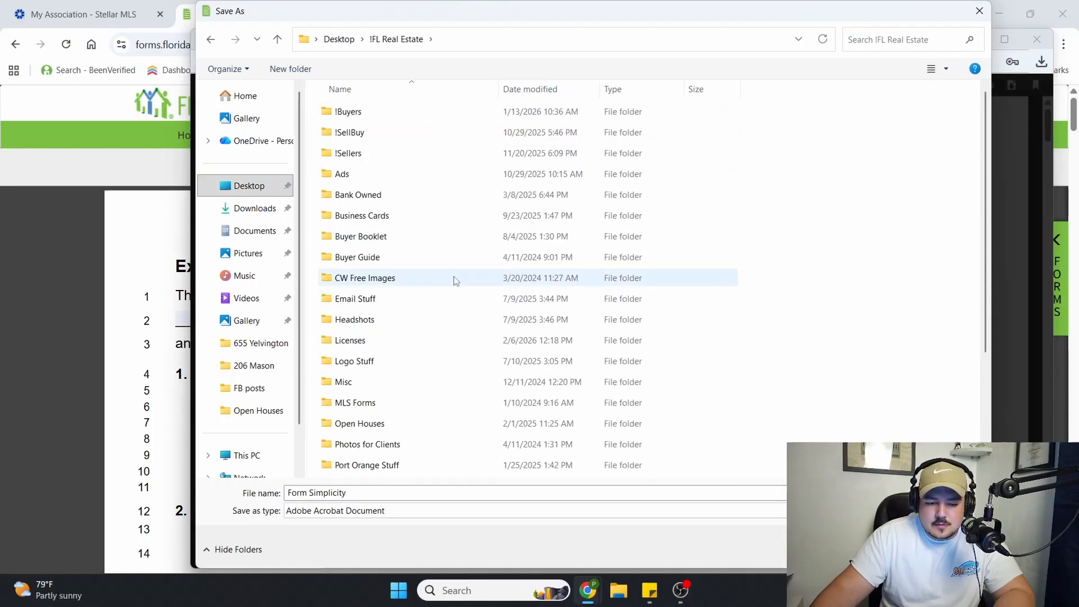
pyautogui.scroll(-3, 453, 266)
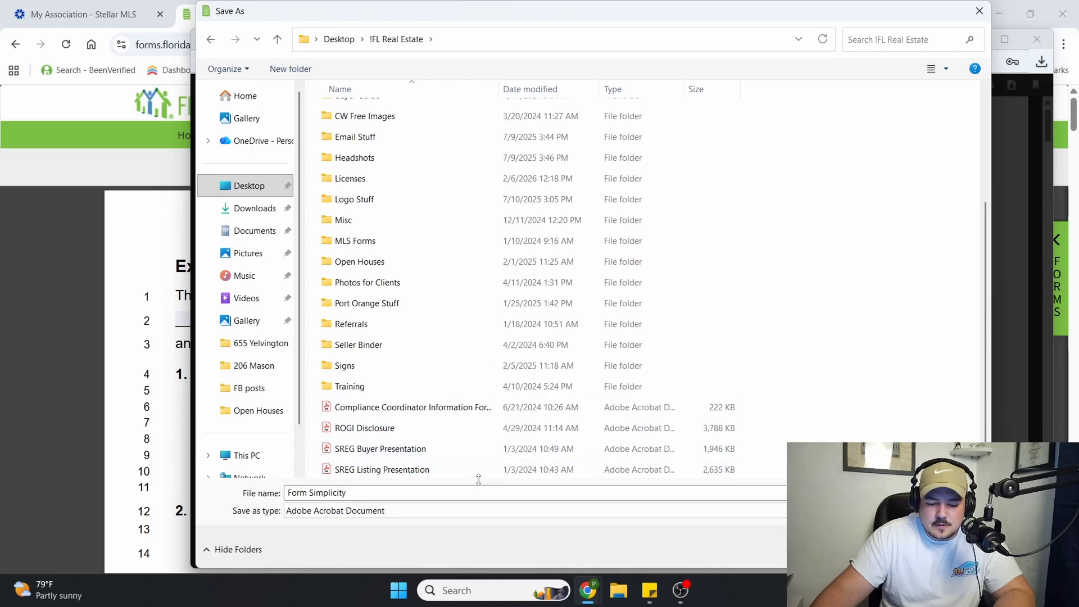
pyautogui.doubleClick(388, 388)
pyautogui.rightClick(434, 252)
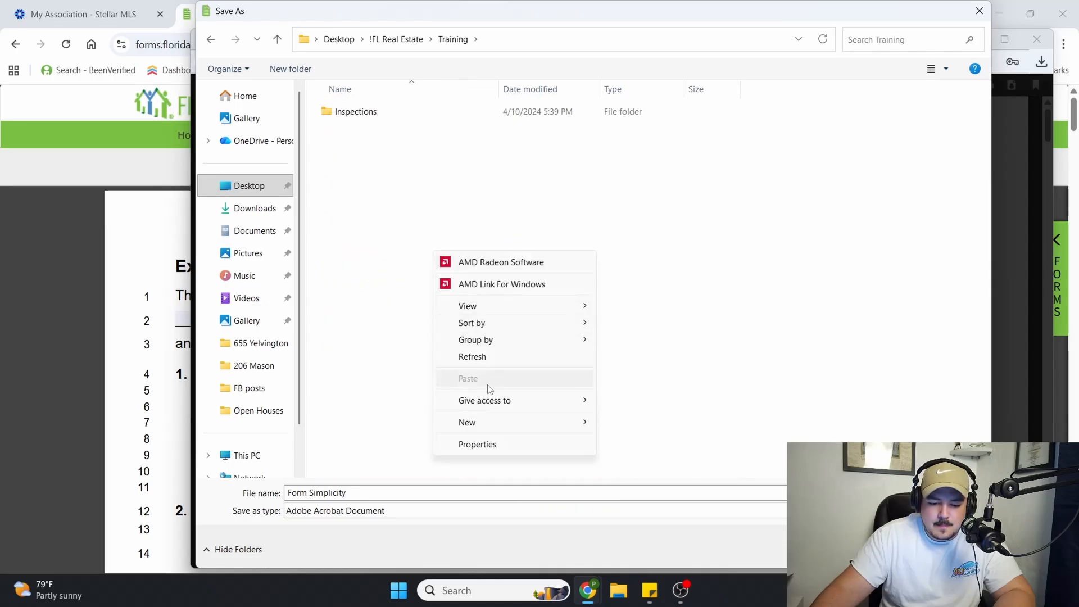
pyautogui.moveTo(486, 419)
pyautogui.click(632, 230)
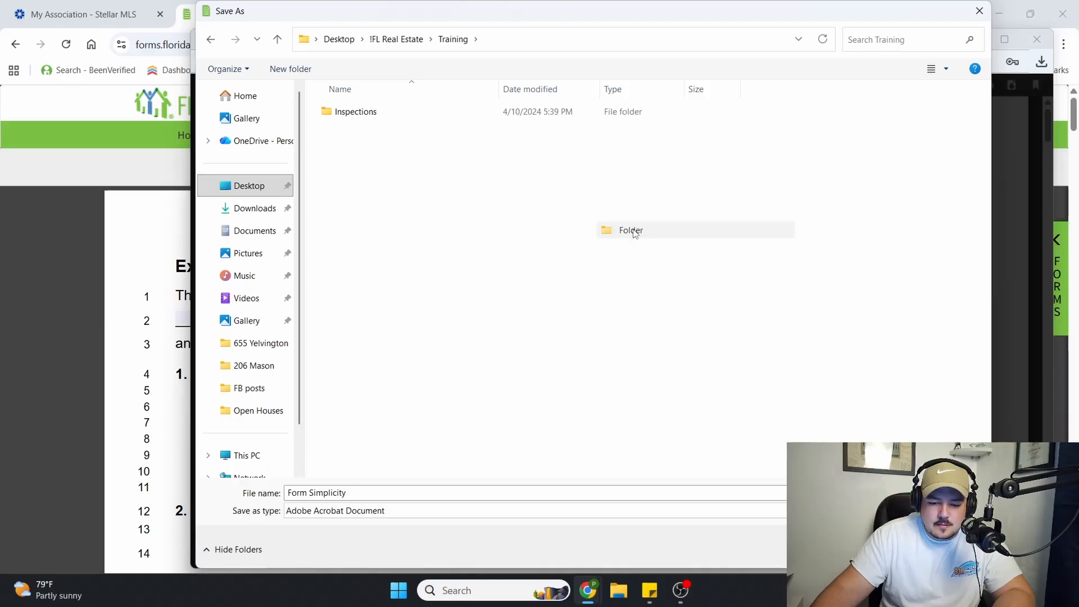
pyautogui.write('Practice')
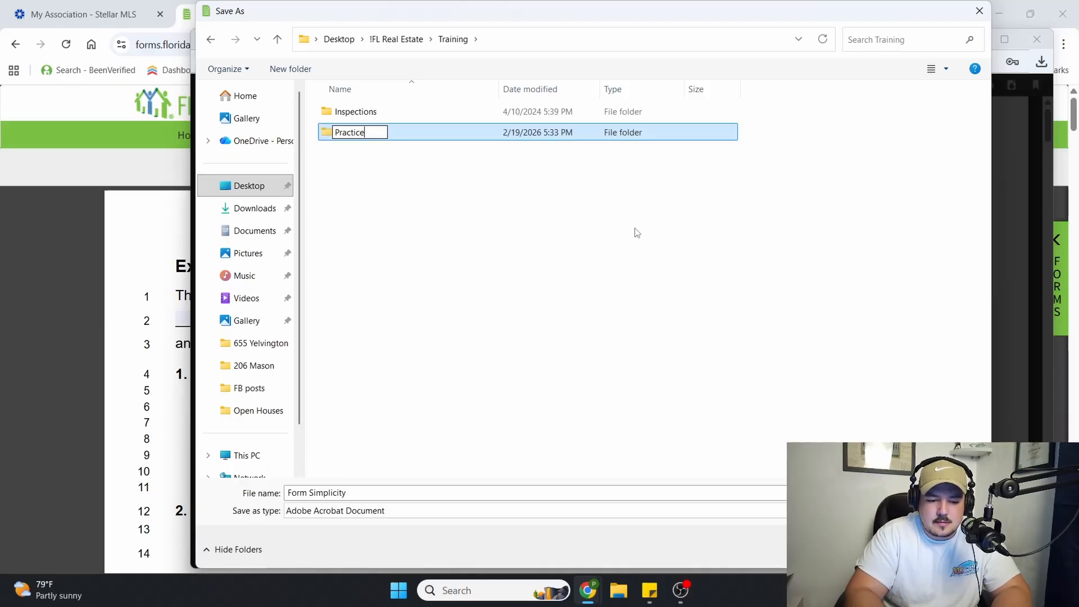
# Save the PDF as "Practice Listing Agreement" in the Practice folder
pyautogui.doubleClick(414, 138)
pyautogui.click(343, 491)
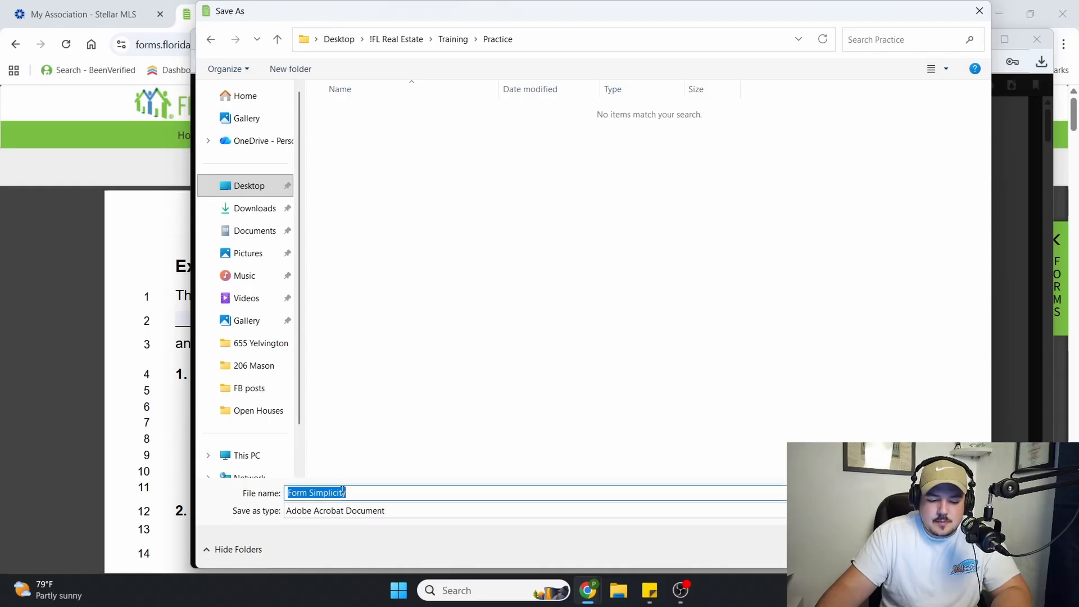
pyautogui.write('Practice ')
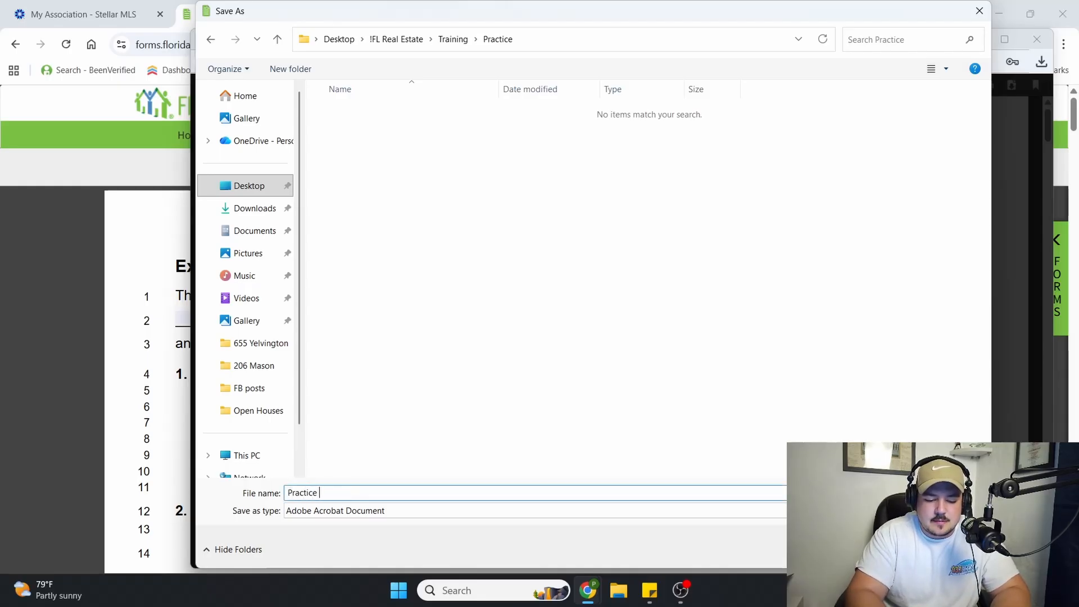
pyautogui.write('Listing Agreement')
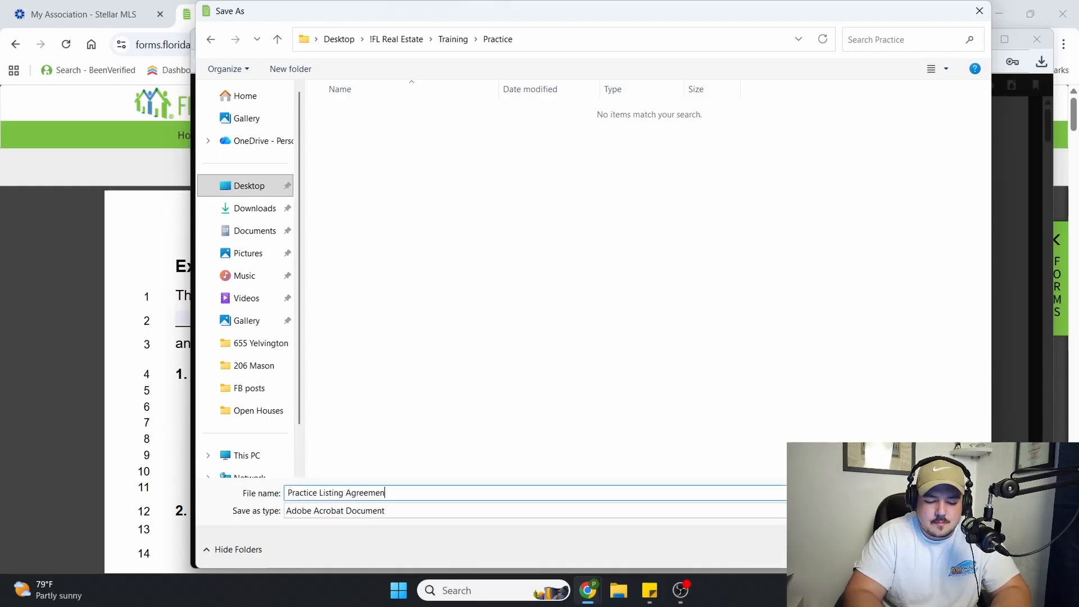
pyautogui.press('Return')
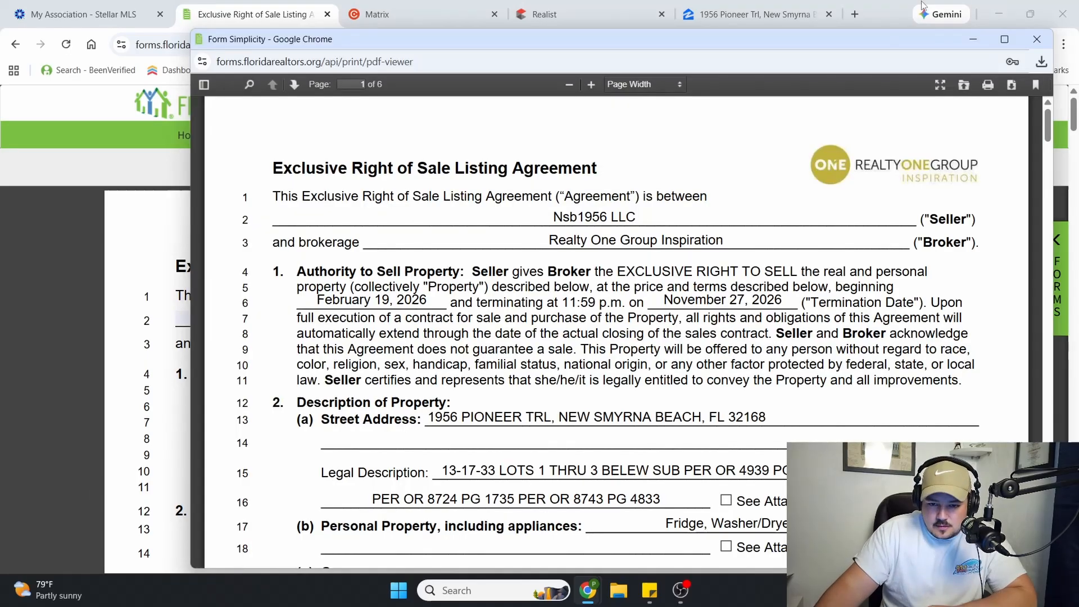
# Close the PDF preview and the form, and view the blank form library from the transaction's Forms section
pyautogui.click(1037, 38)
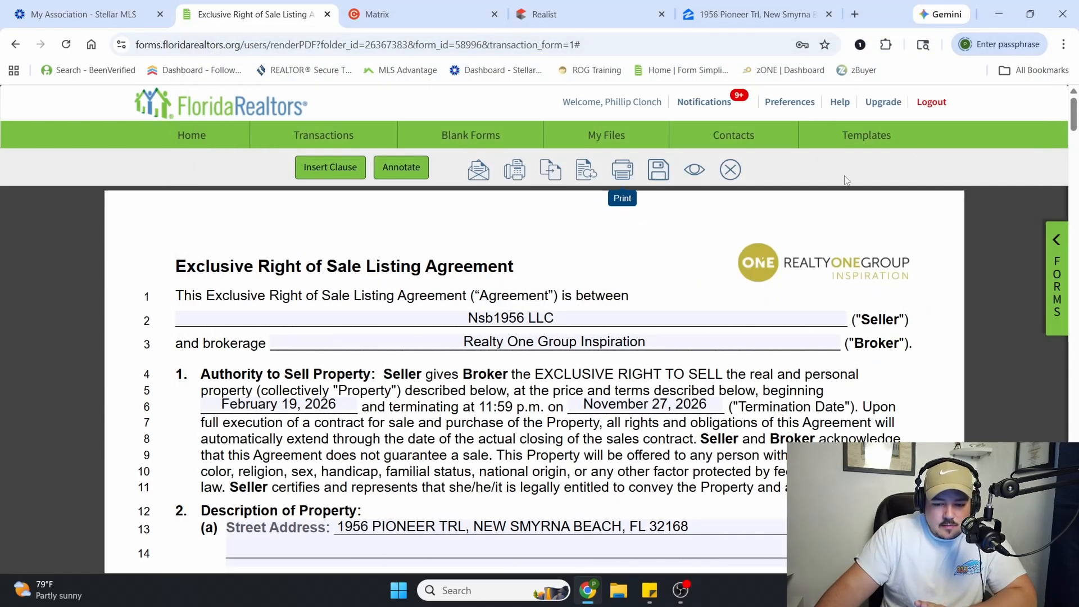
pyautogui.click(731, 171)
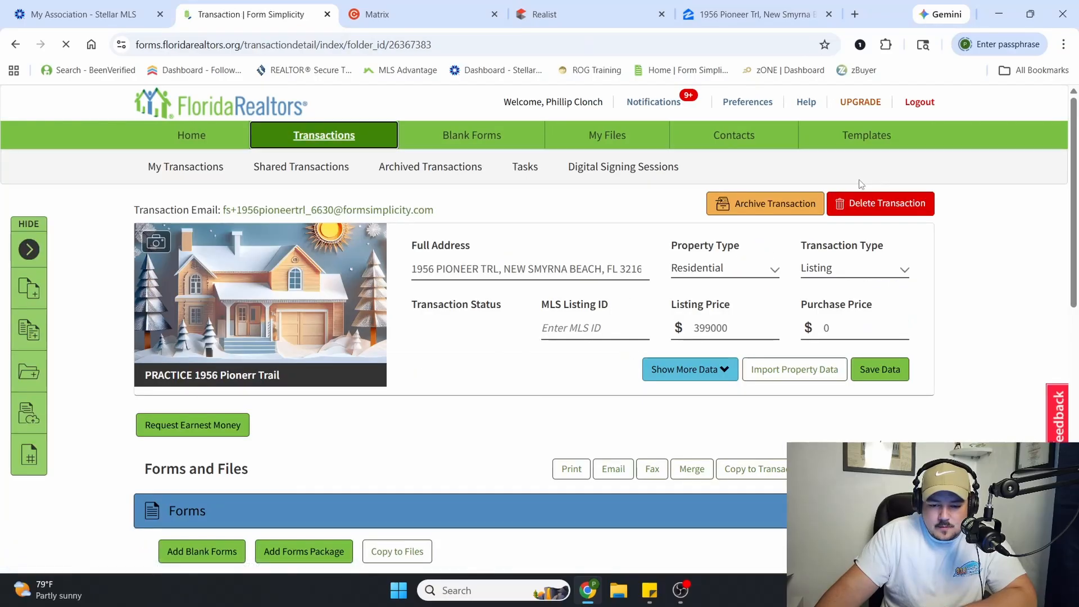
pyautogui.scroll(-5, 510, 252)
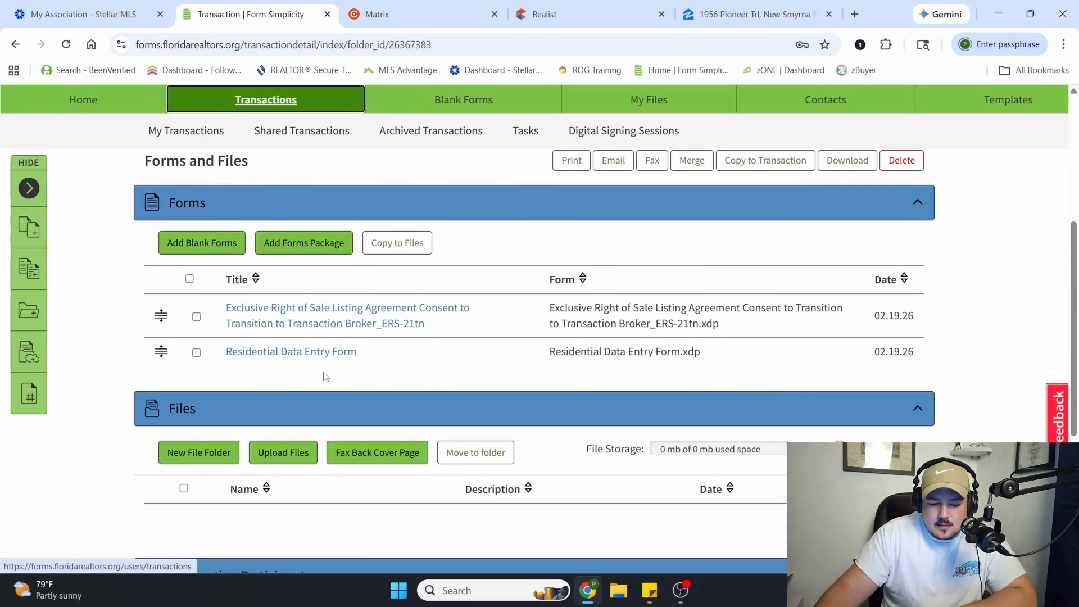
pyautogui.click(211, 246)
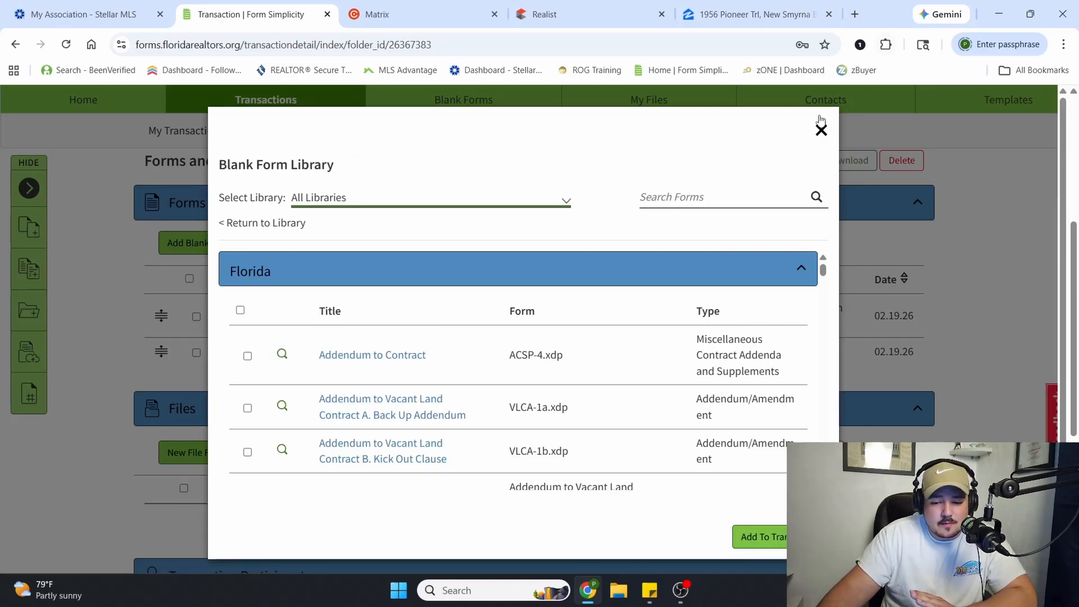
pyautogui.click(821, 126)
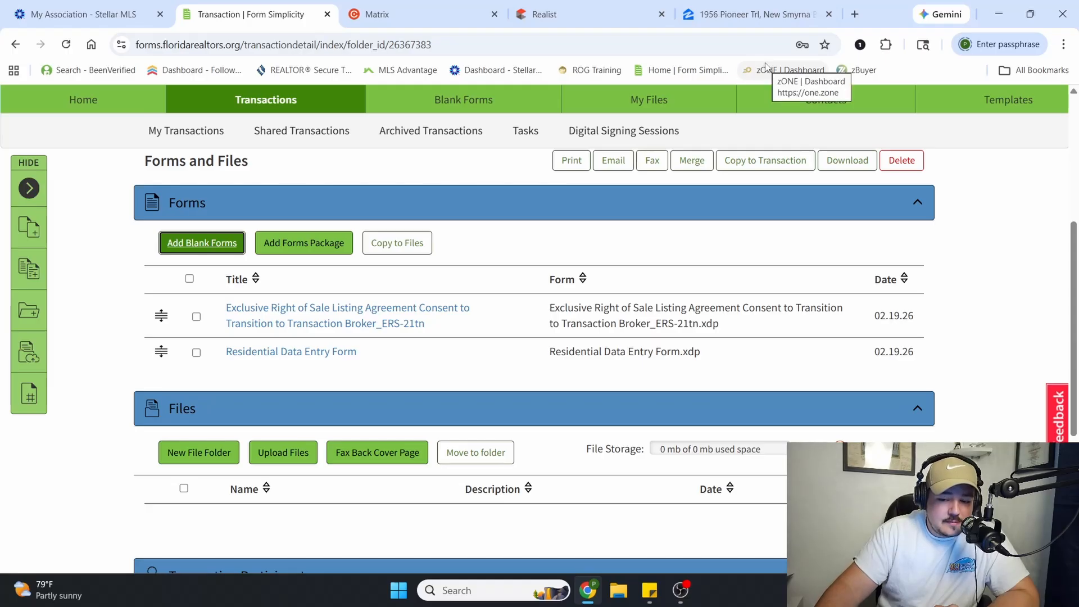
# Switch to the zONE dashboard, signing in with the account password, and launch SkySlope
pyautogui.click(763, 70)
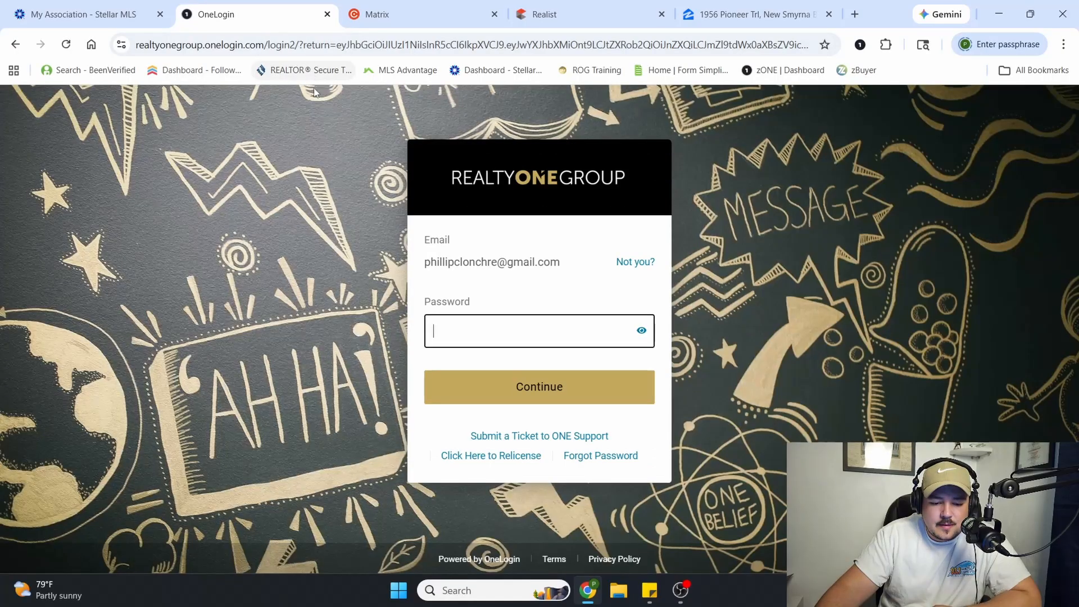
pyautogui.click(560, 394)
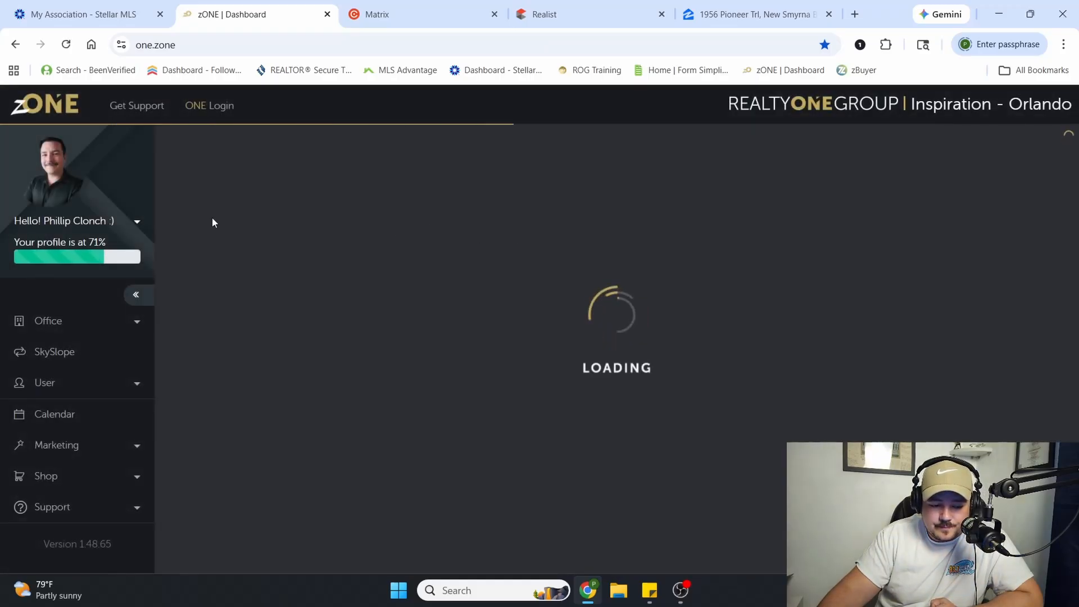
pyautogui.click(85, 358)
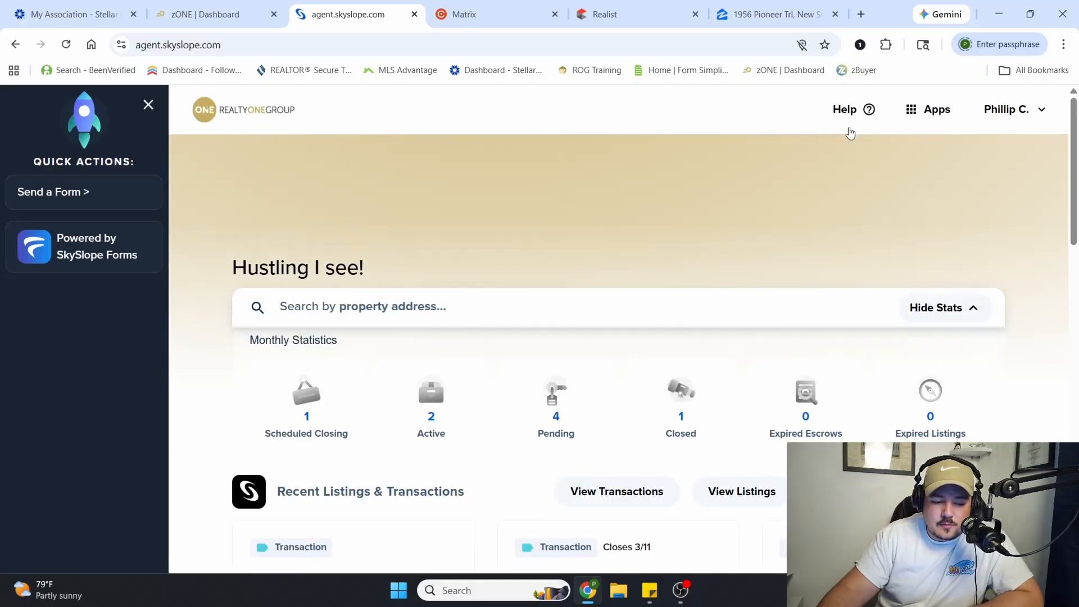
# Switch to DigiSign and start a new envelope with no property
pyautogui.click(930, 110)
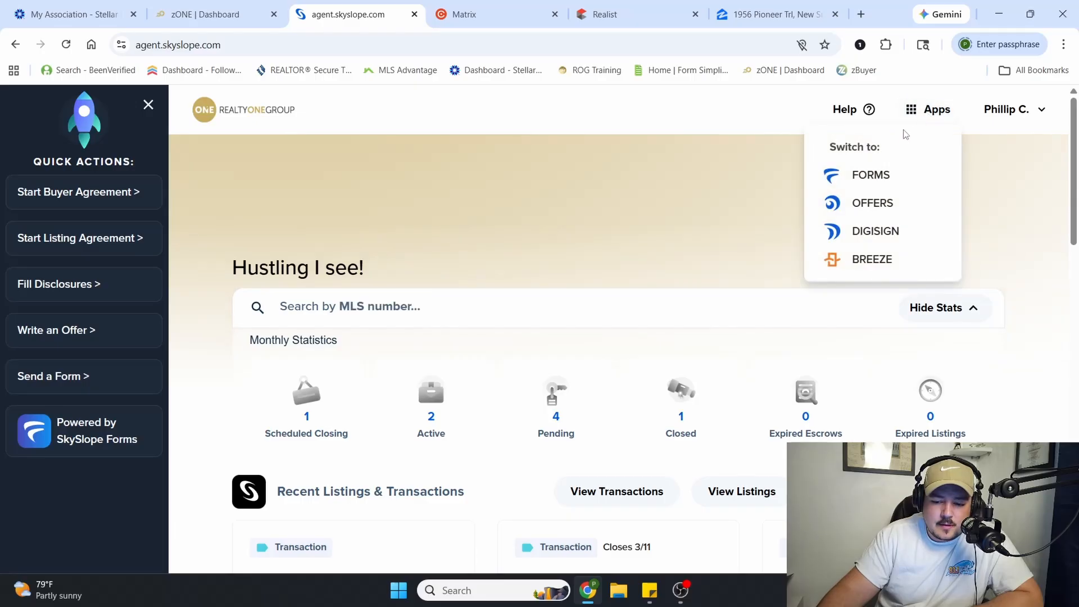
pyautogui.click(881, 232)
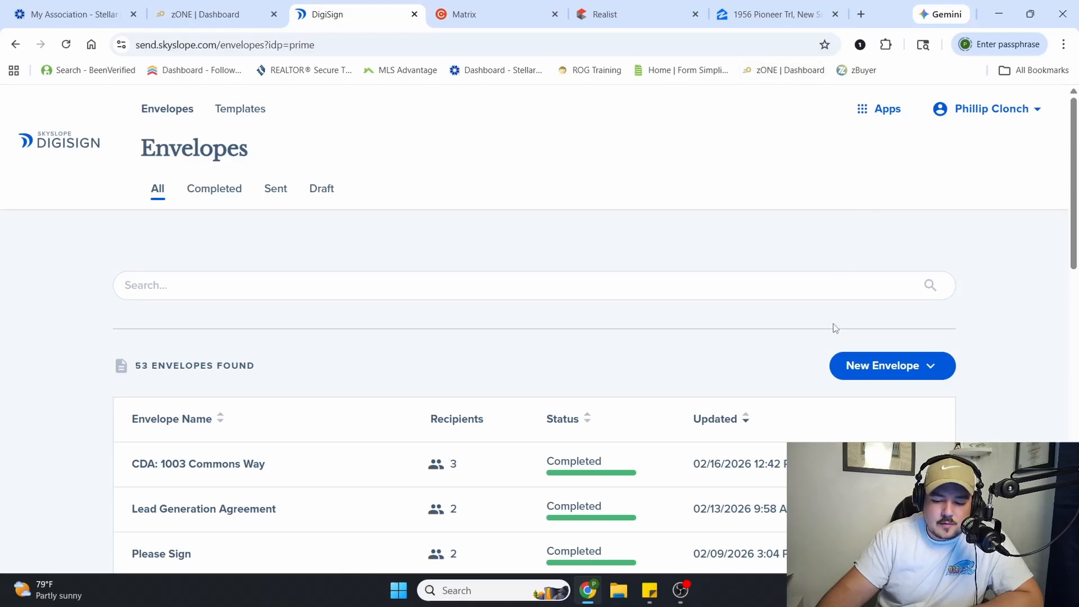
pyautogui.click(889, 372)
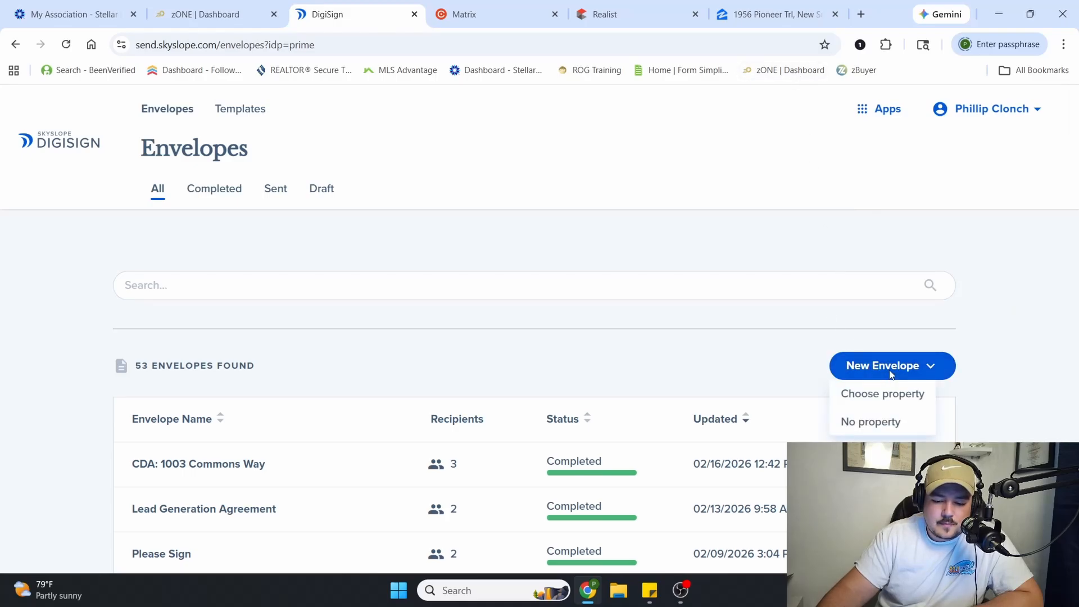
pyautogui.click(868, 427)
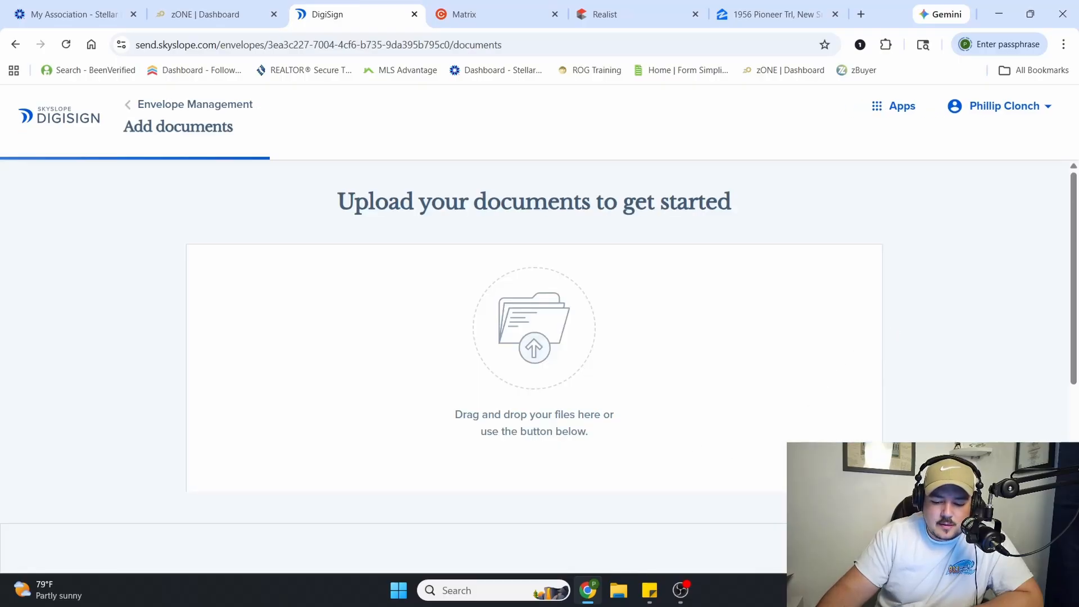
# Start a document upload for the envelope and browse to the Training folder in !FL Real Estate
pyautogui.scroll(-3, 587, 366)
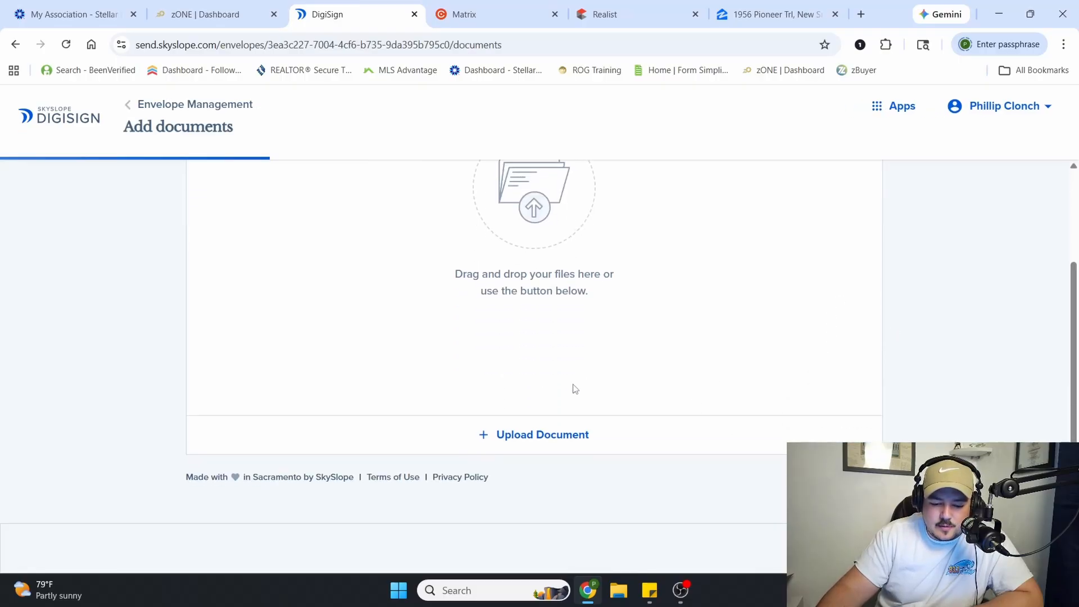
pyautogui.click(541, 435)
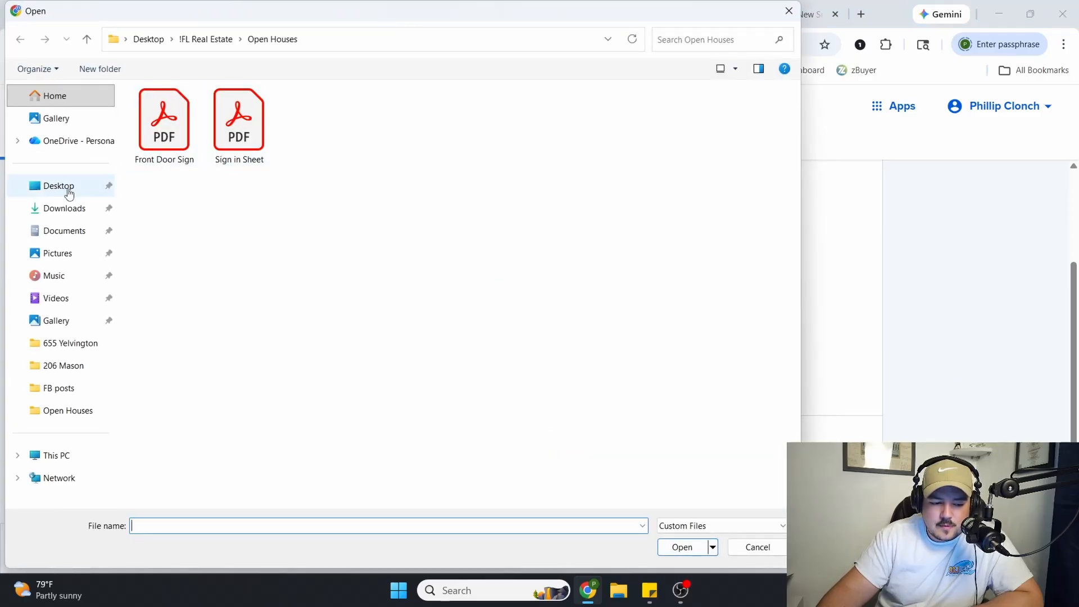
pyautogui.click(206, 39)
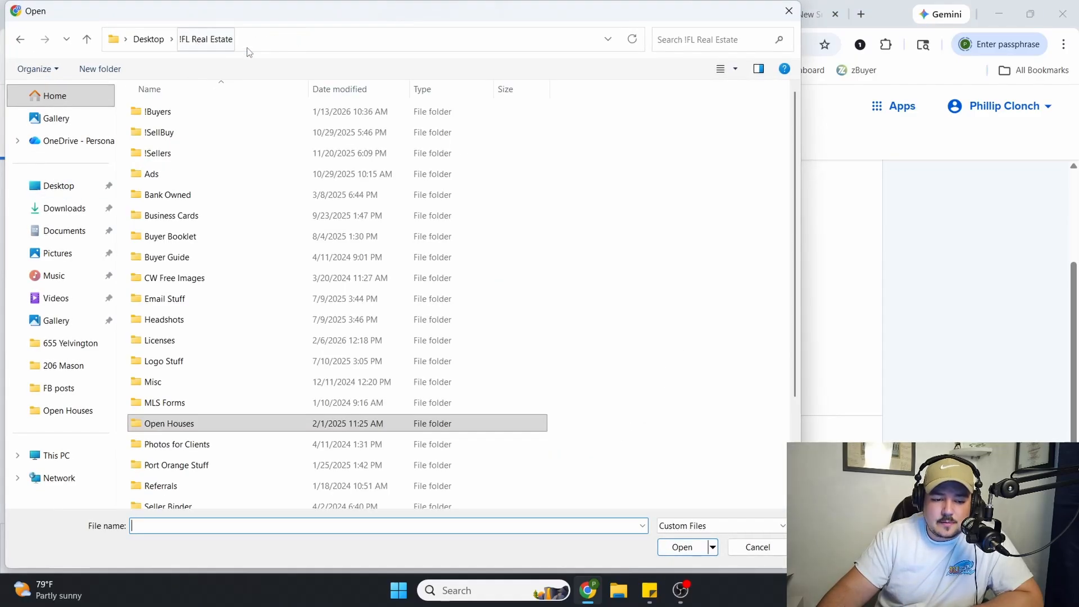
pyautogui.scroll(-2, 211, 168)
pyautogui.doubleClick(219, 415)
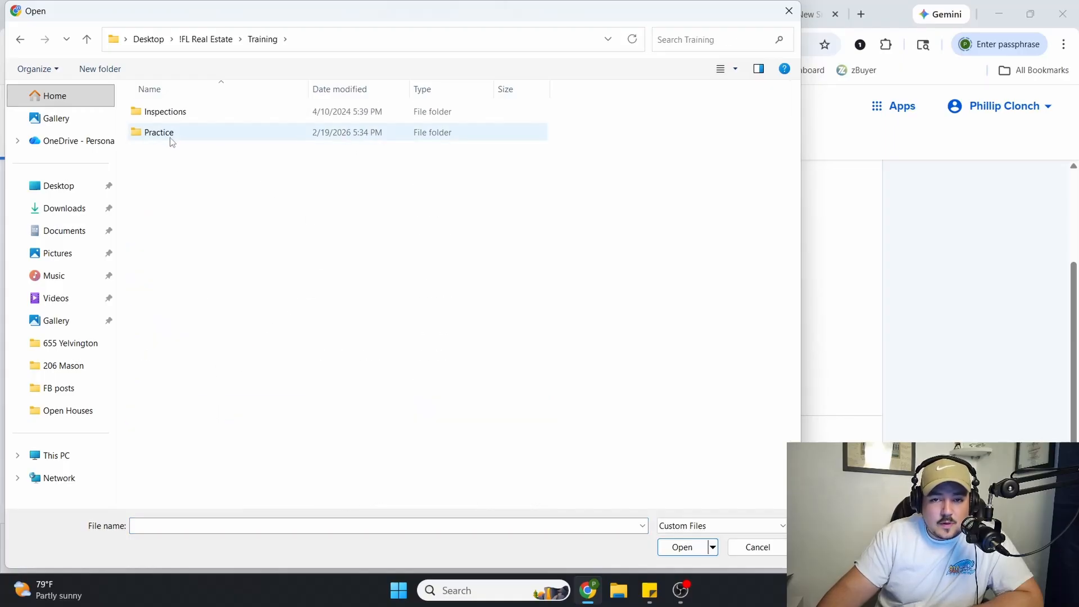
# Retrace the folder path from Desktop through !FL Real Estate to Training
pyautogui.click(202, 39)
pyautogui.click(148, 39)
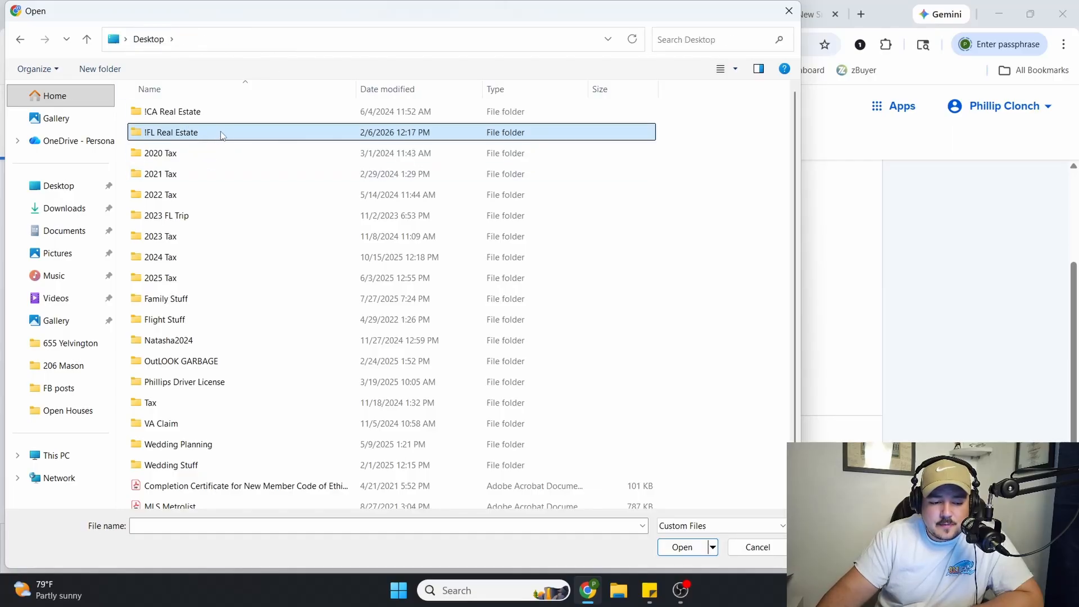
pyautogui.doubleClick(219, 135)
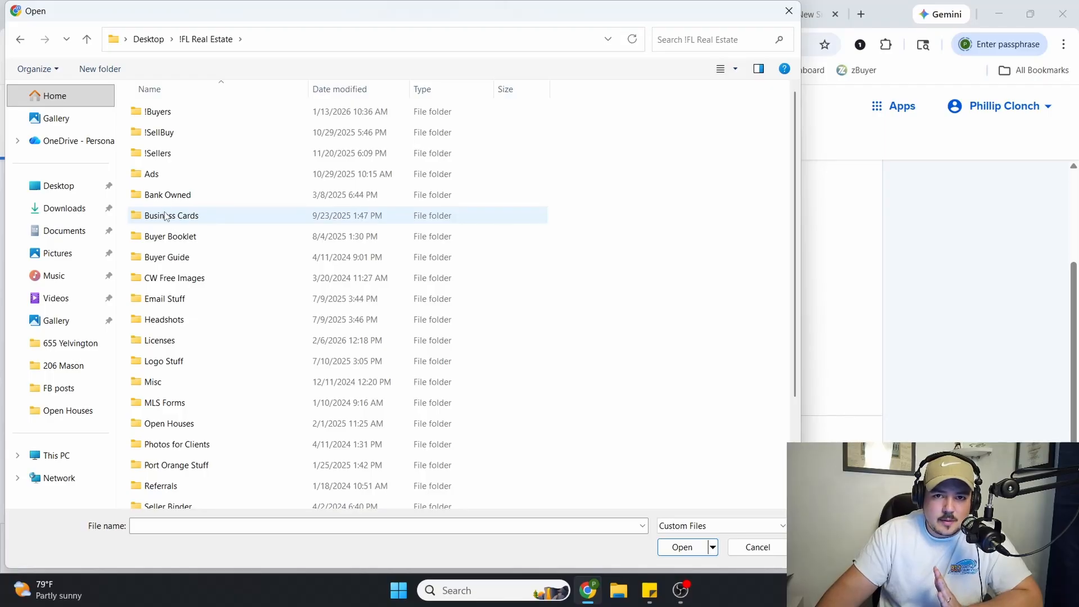
pyautogui.scroll(-2, 169, 216)
pyautogui.doubleClick(202, 421)
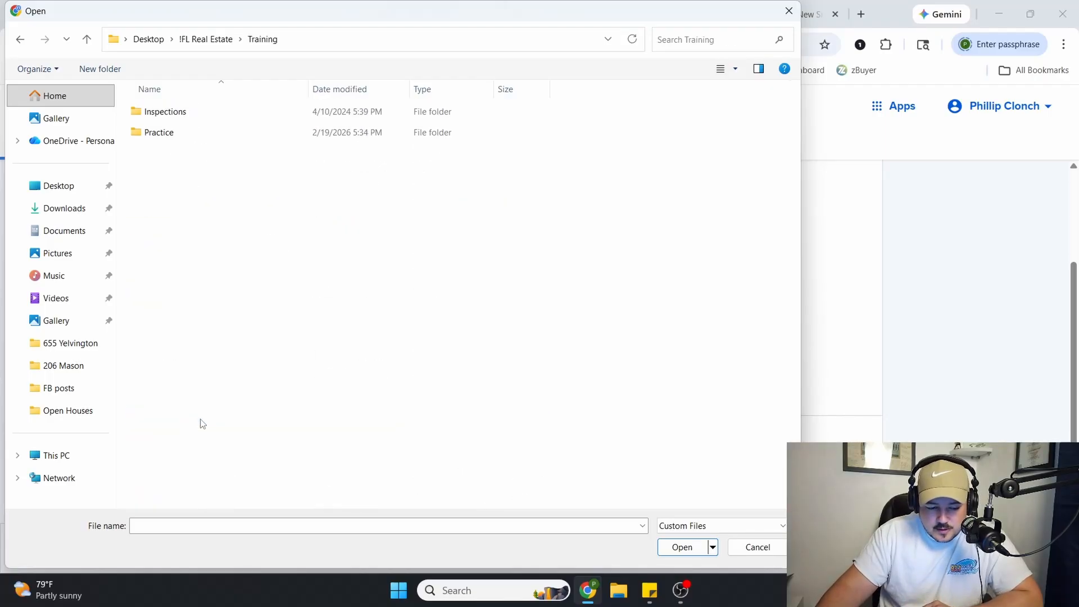
# Upload the Practice Listing Agreement PDF from the Practice folder to the envelope
pyautogui.doubleClick(242, 134)
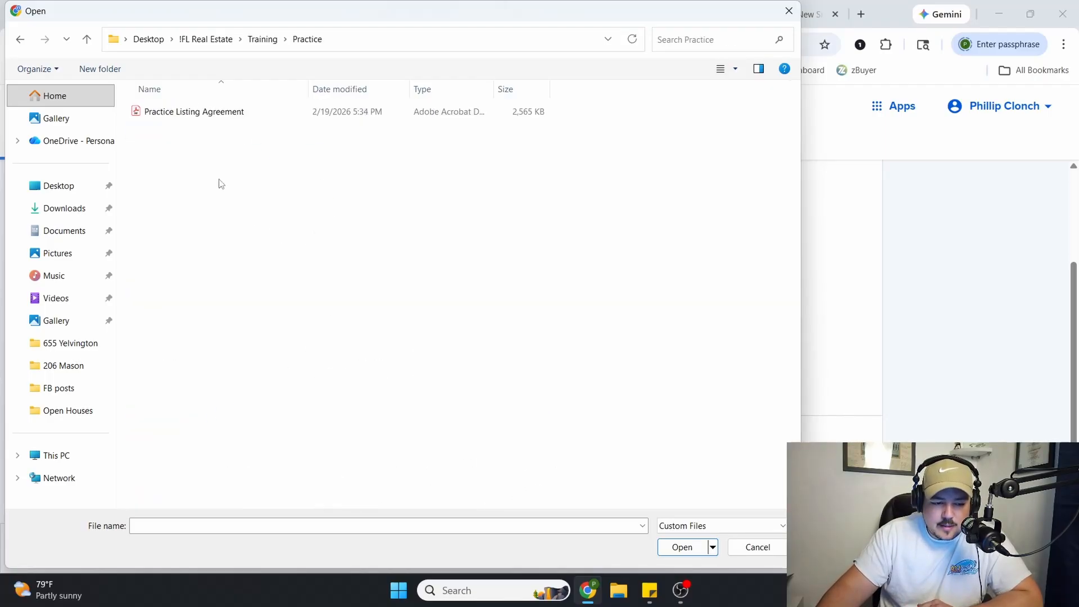
pyautogui.click(285, 109)
pyautogui.click(676, 544)
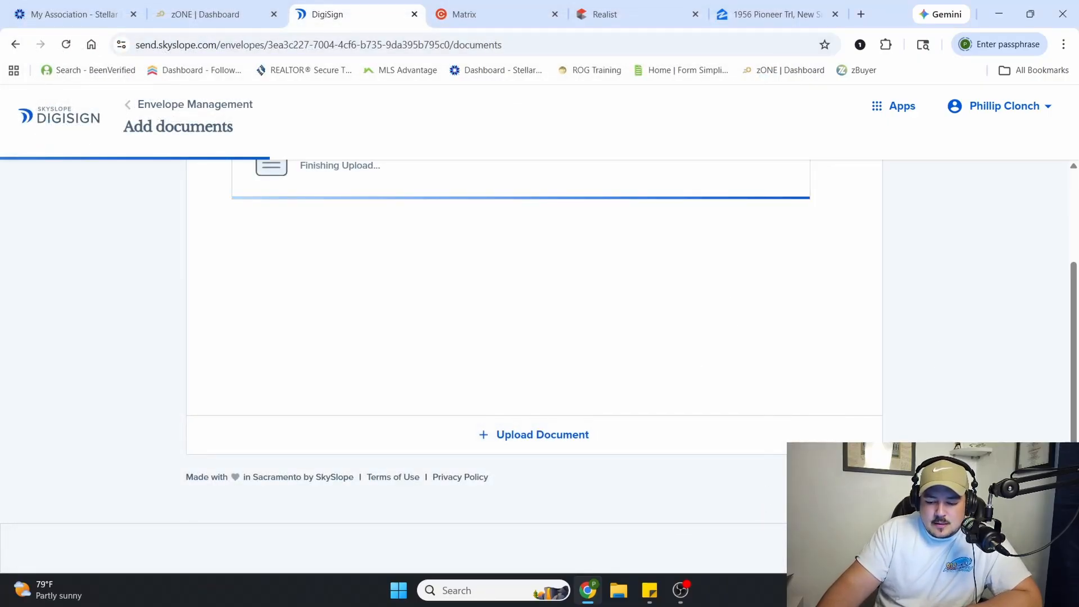
pyautogui.scroll(3, 632, 321)
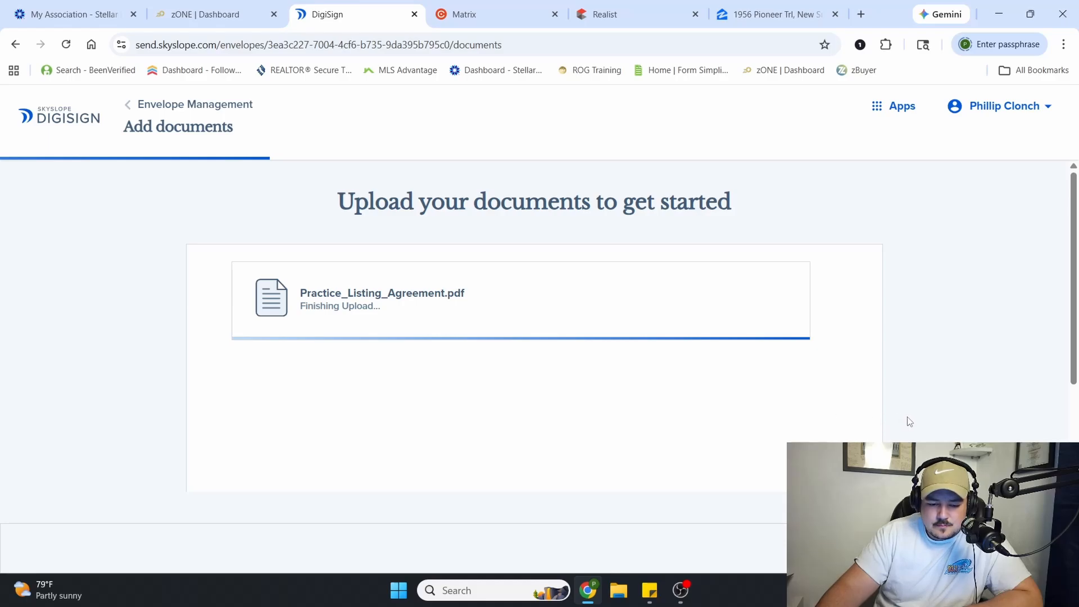
# Continue to the recipients stage and add your own contact to the group that signs first
pyautogui.click(1023, 549)
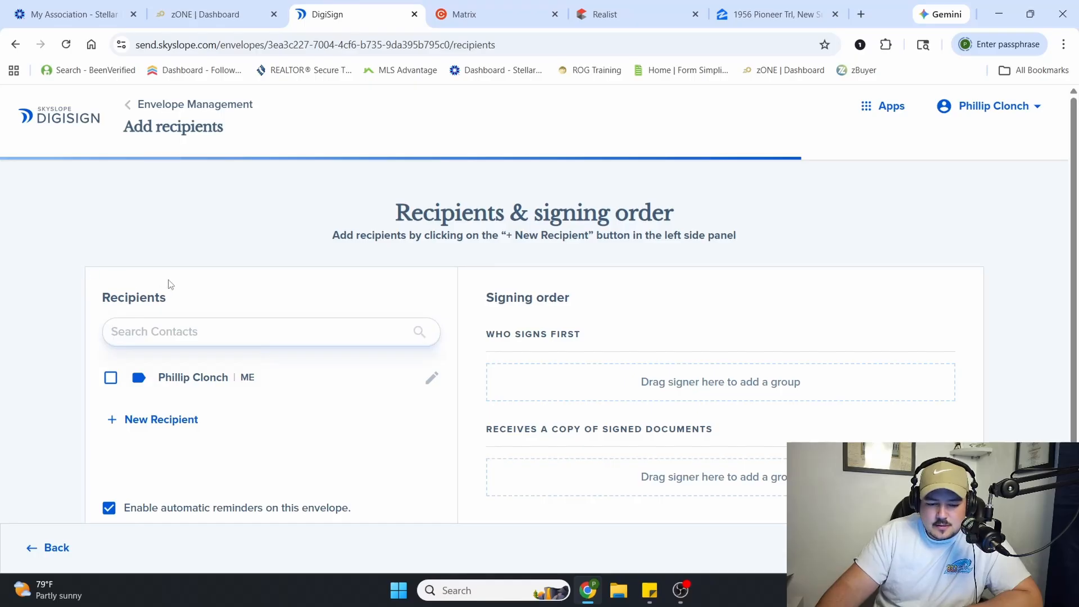
pyautogui.scroll(-1, 180, 282)
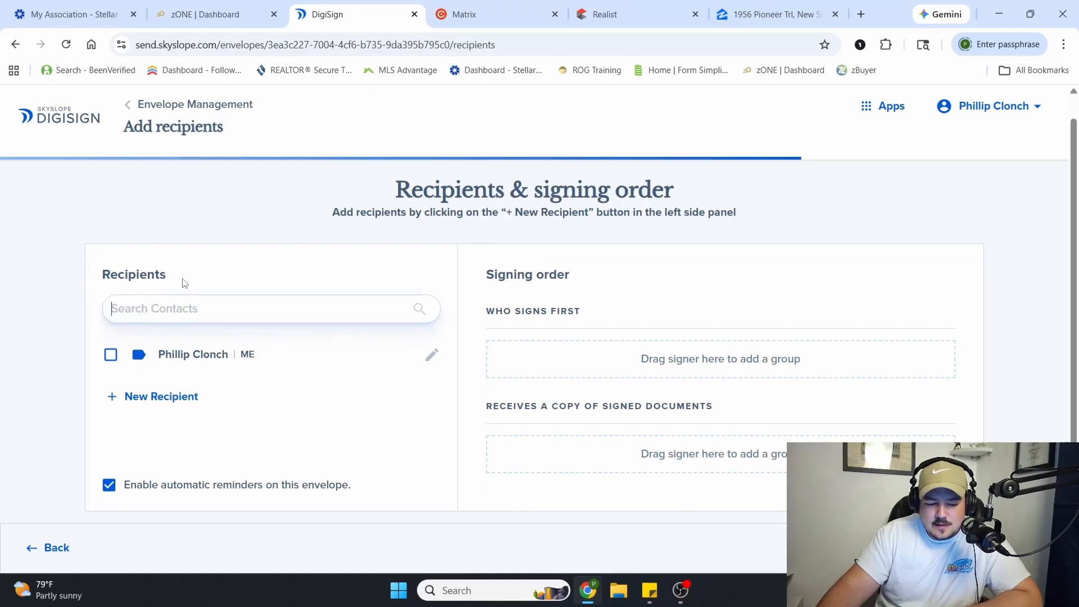
pyautogui.click(111, 355)
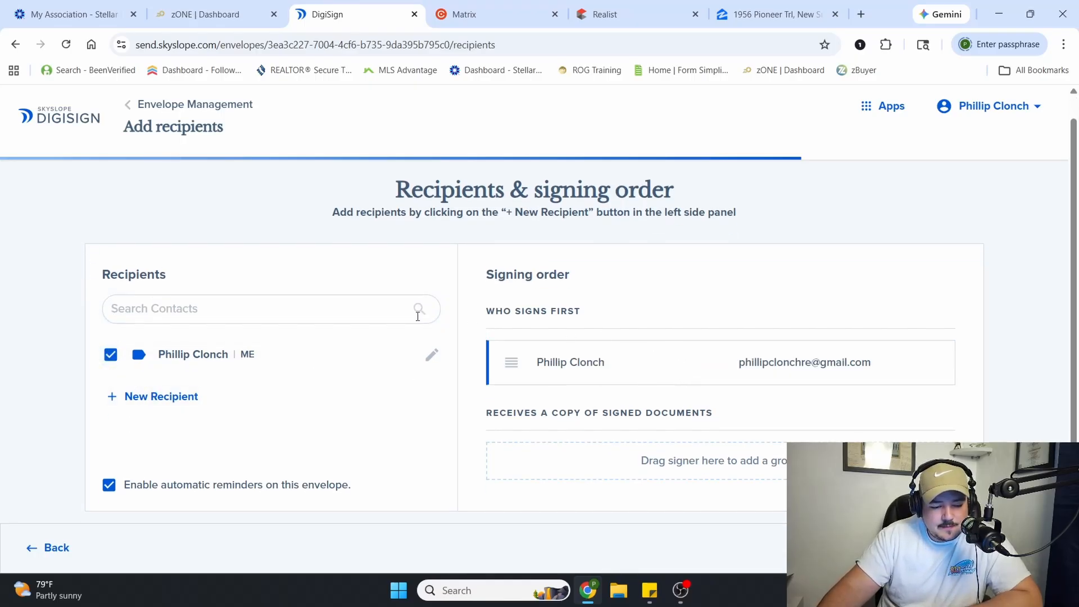
# Start a new recipient for the envelope and enter the practice seller's first and last name
pyautogui.click(159, 396)
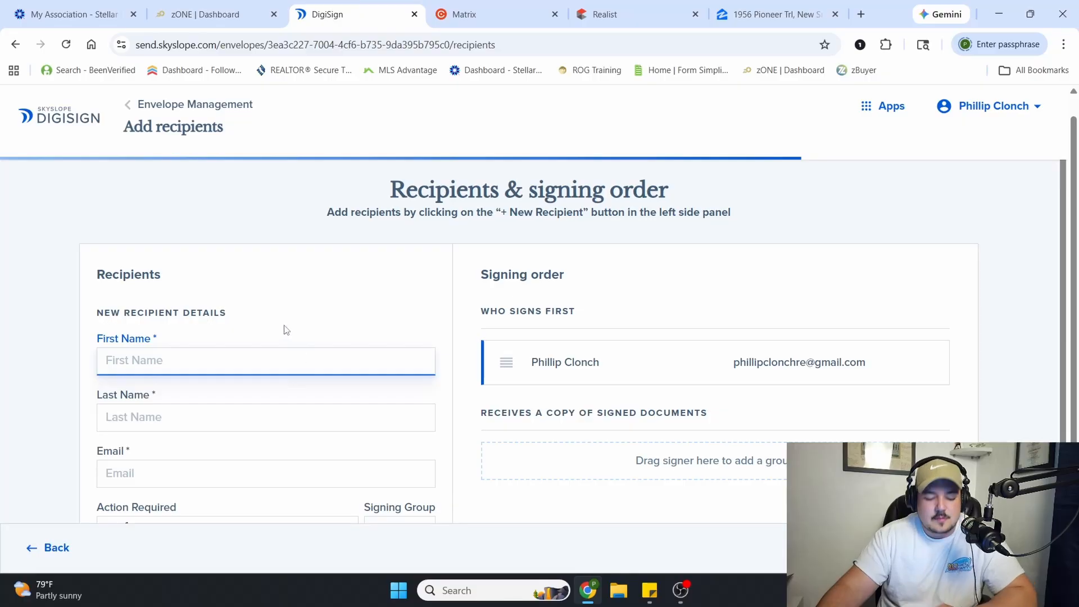
pyautogui.write('Jimbo')
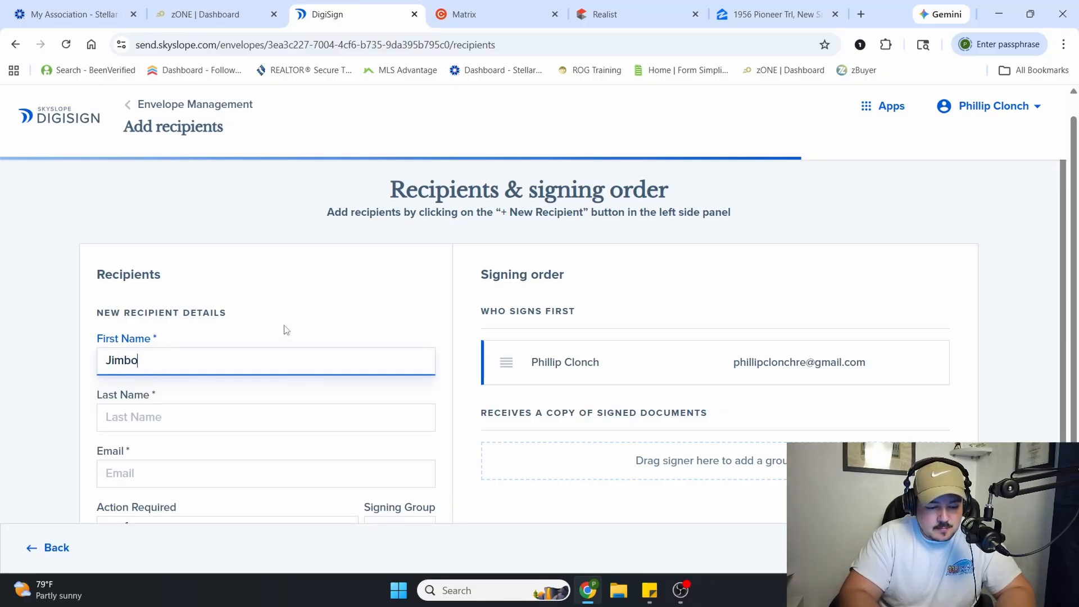
pyautogui.press('Tab')
pyautogui.write('Sclice')
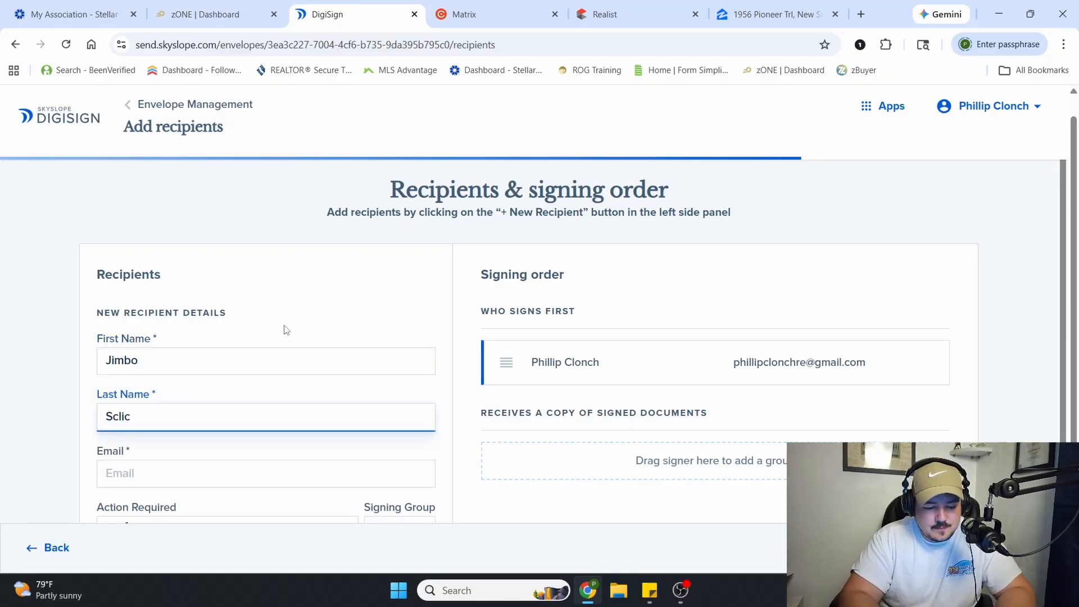
pyautogui.press('BackSpace')
pyautogui.write('lice')
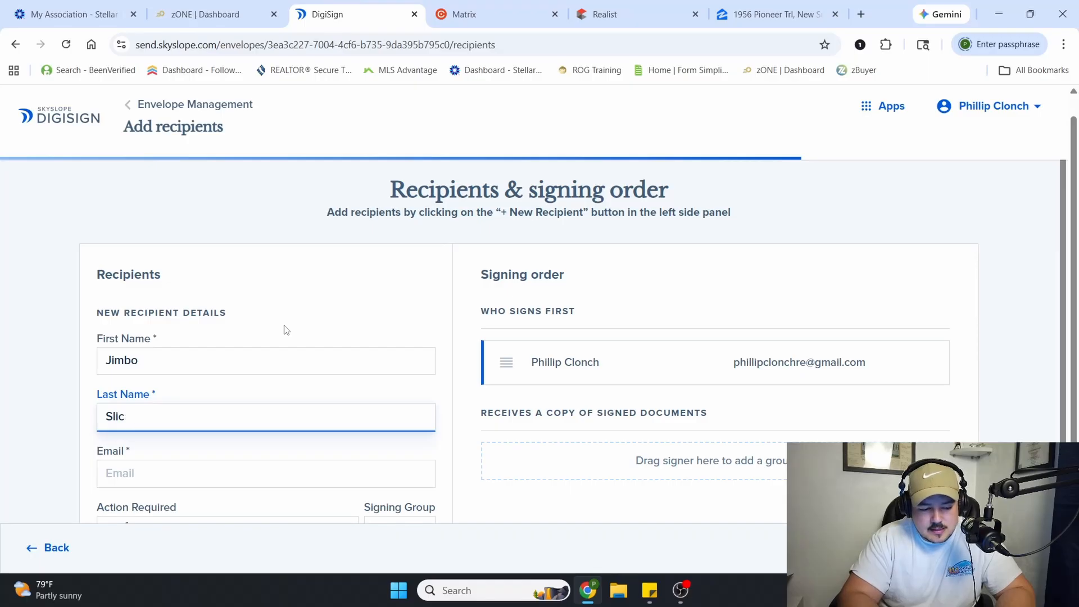
pyautogui.press('BackSpace')
pyautogui.press('BackSpace')
pyautogui.press('BackSpace')
pyautogui.press('BackSpace')
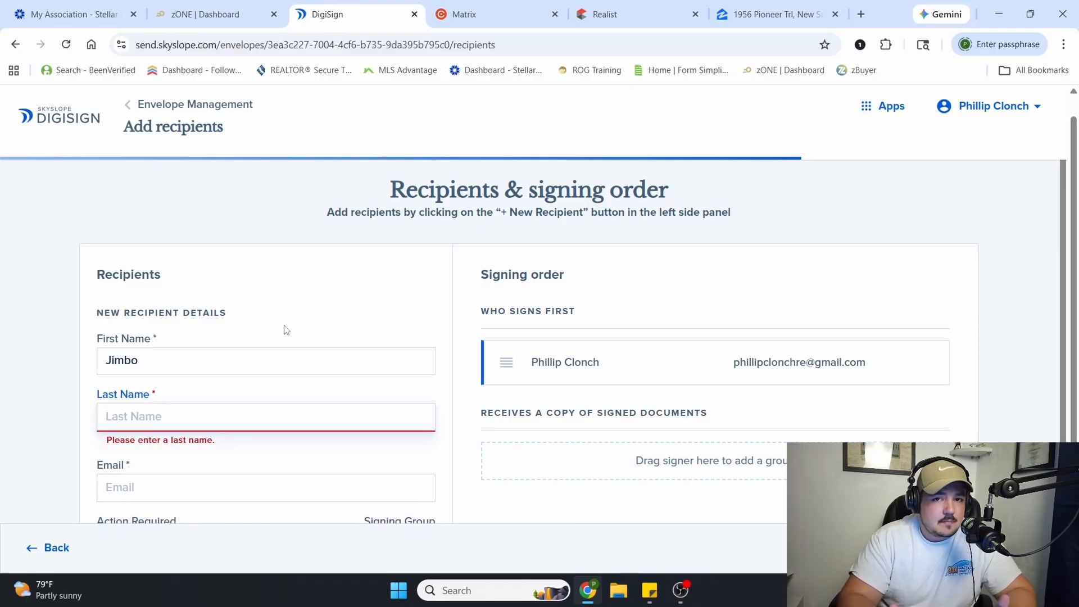
pyautogui.write('Scli')
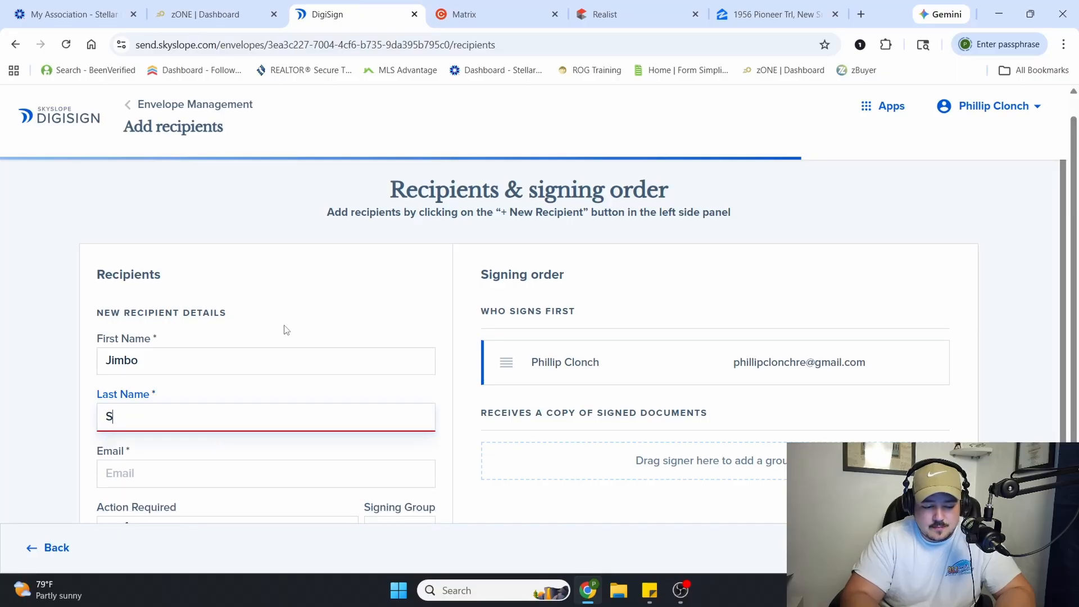
pyautogui.press('BackSpace')
pyautogui.write('lice')
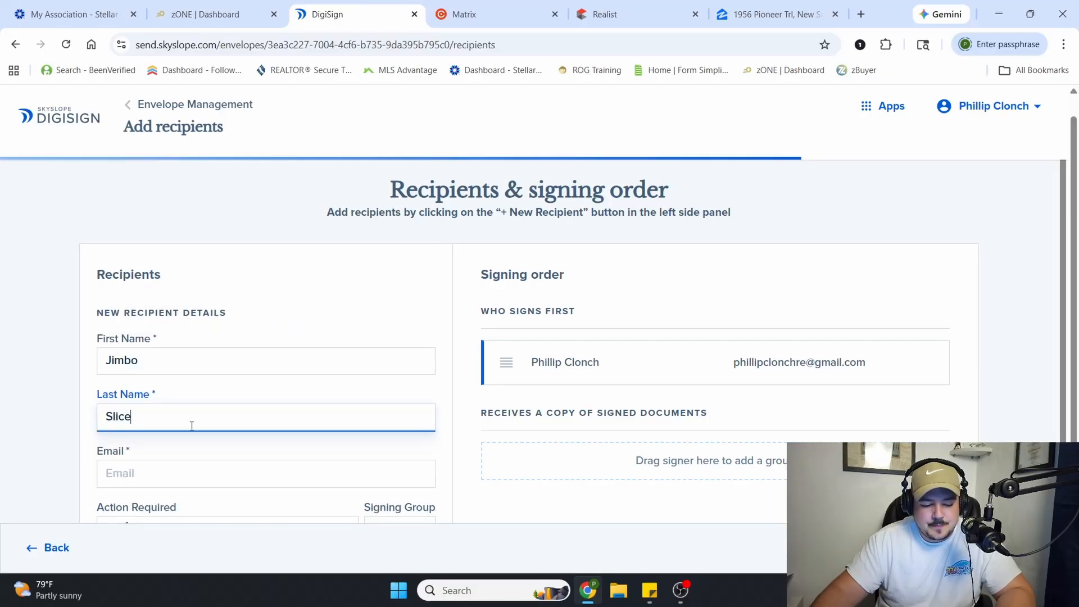
# Enter the new recipient's email address and save them in signing group 1 with the action Needs to sign
pyautogui.click(155, 478)
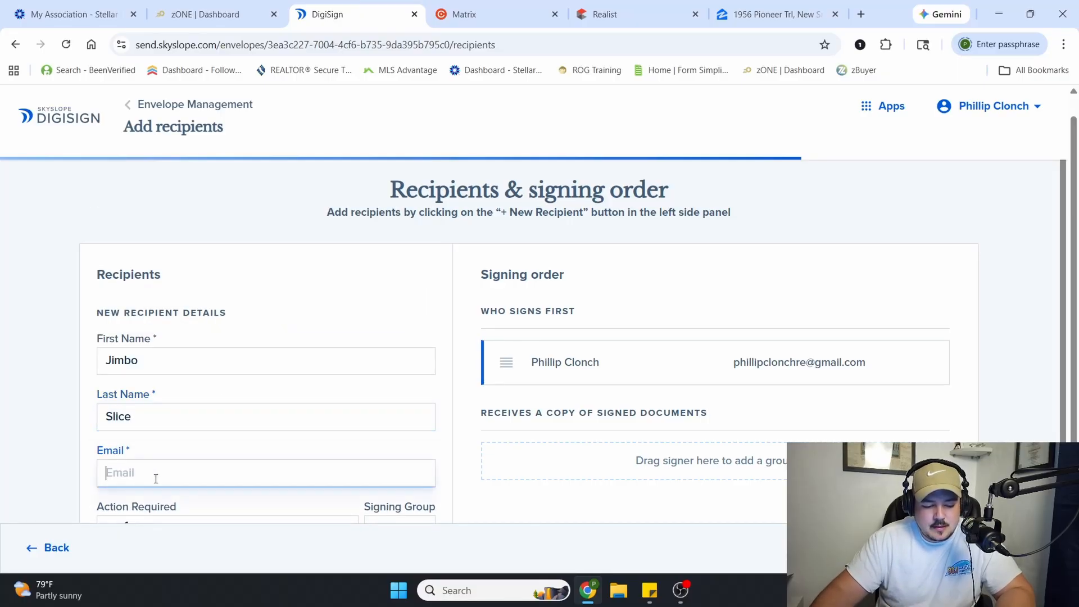
pyautogui.write('phil')
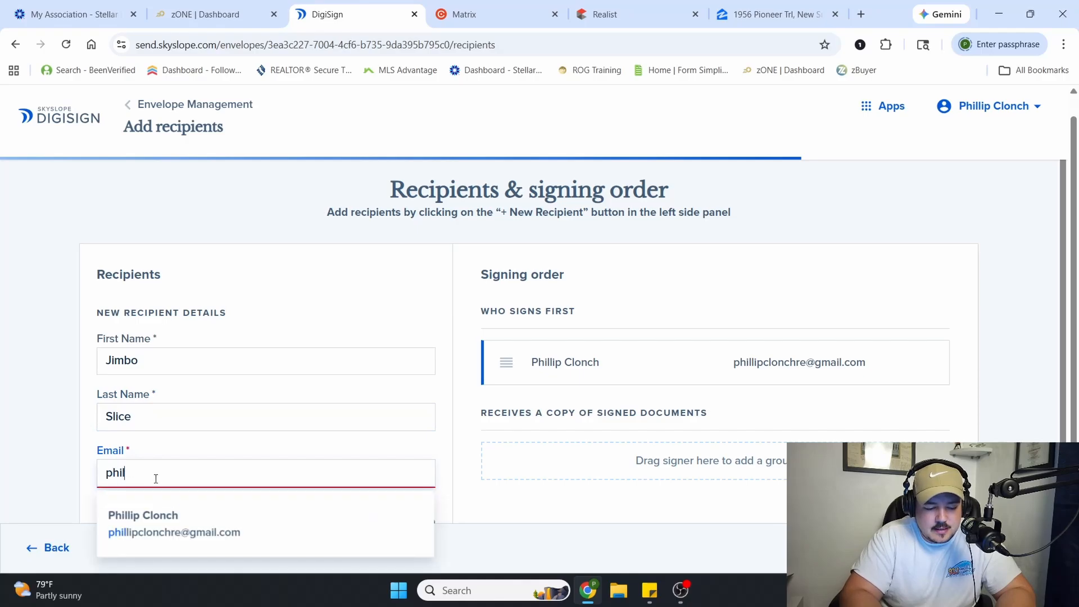
pyautogui.press('BackSpace')
pyautogui.press('BackSpace')
pyautogui.press('BackSpace')
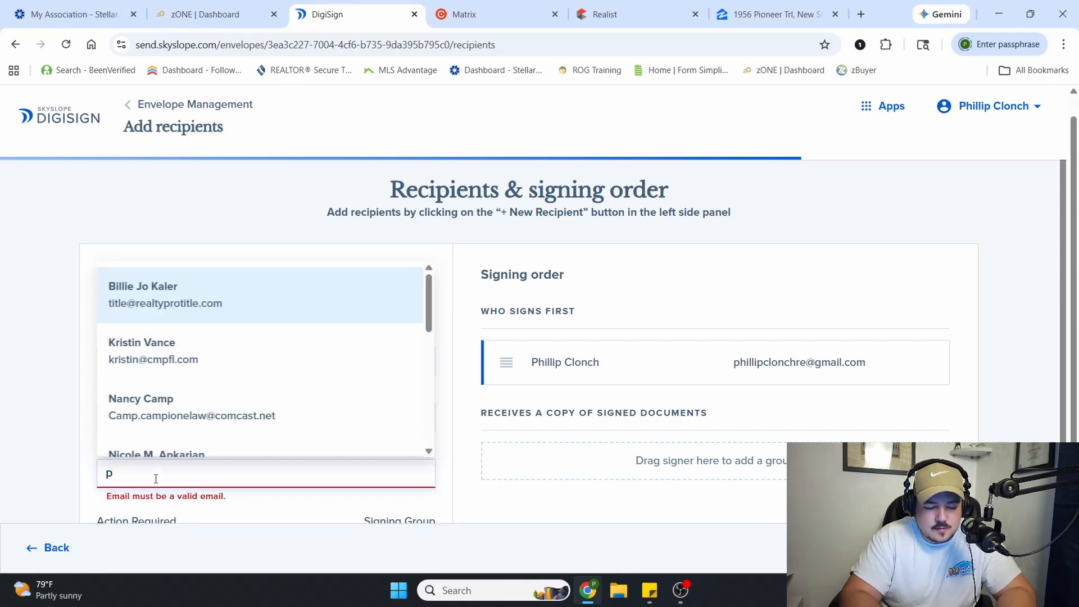
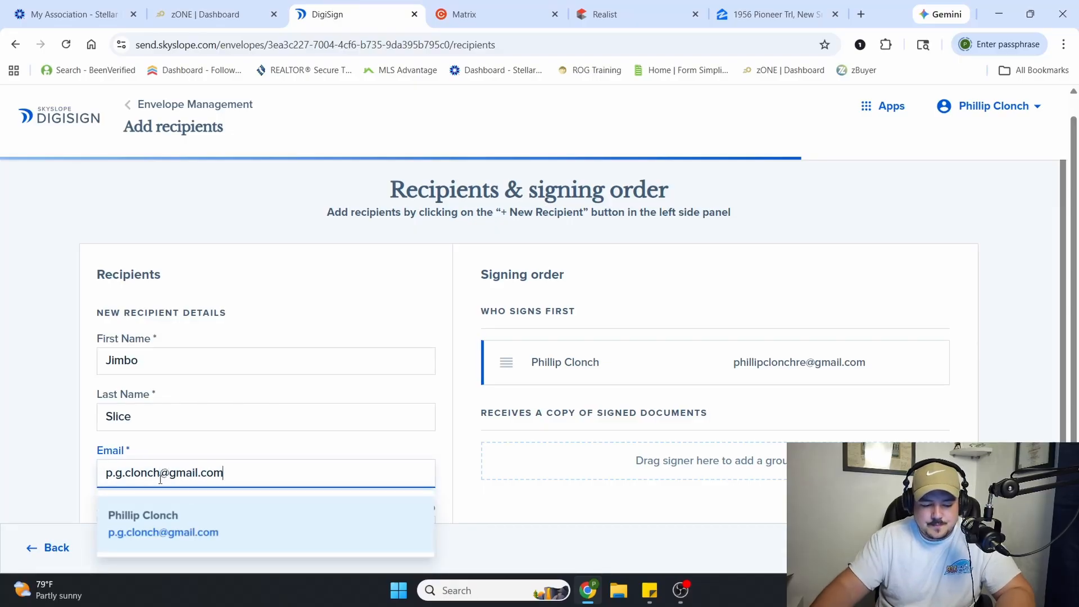
pyautogui.click(25, 426)
pyautogui.scroll(-2, 66, 436)
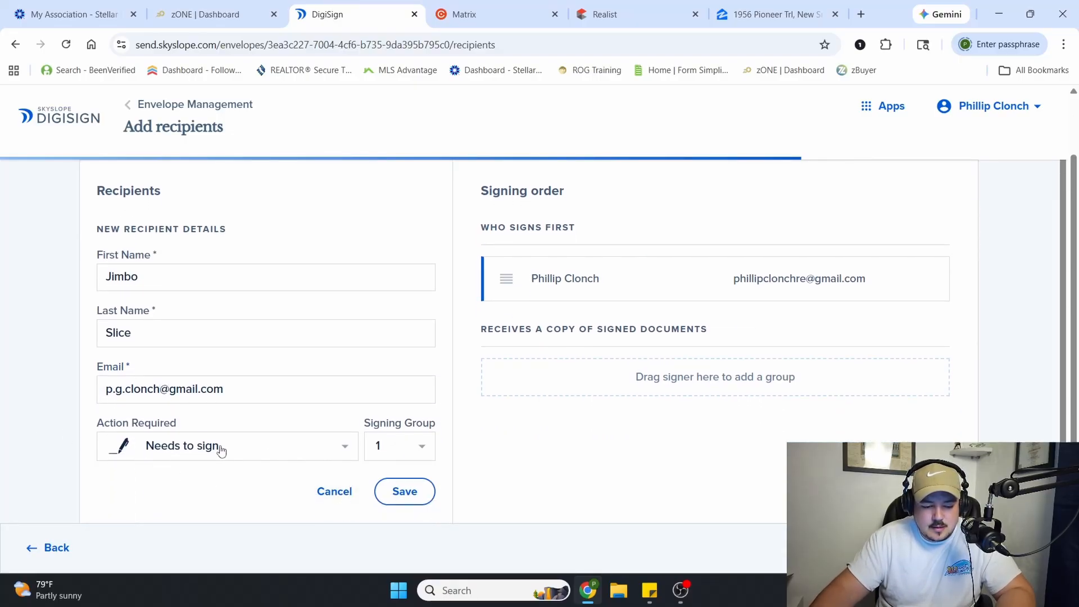
pyautogui.click(222, 448)
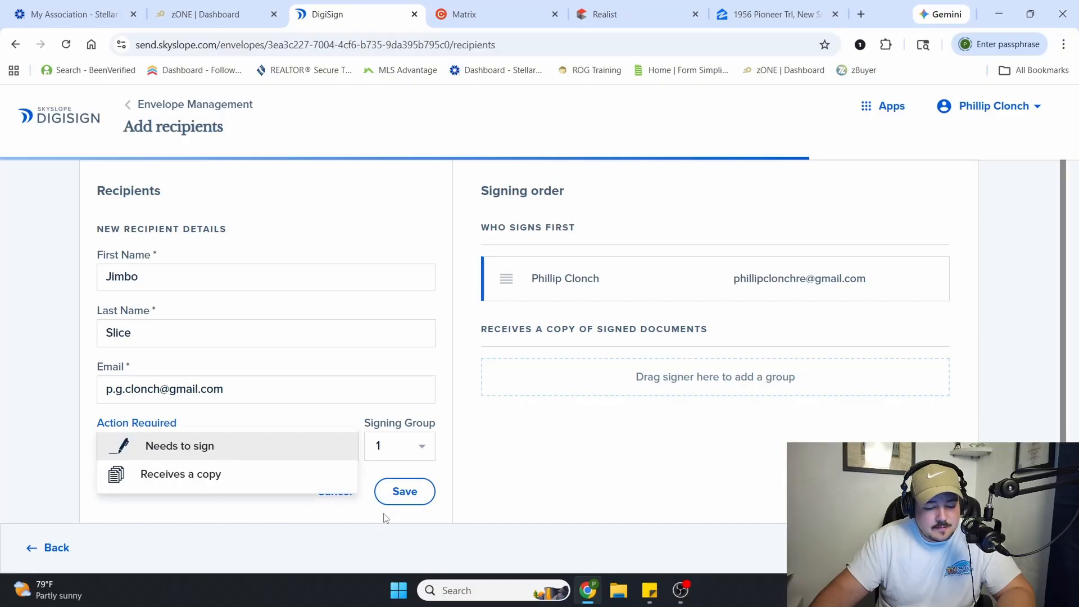
pyautogui.click(403, 501)
pyautogui.click(406, 493)
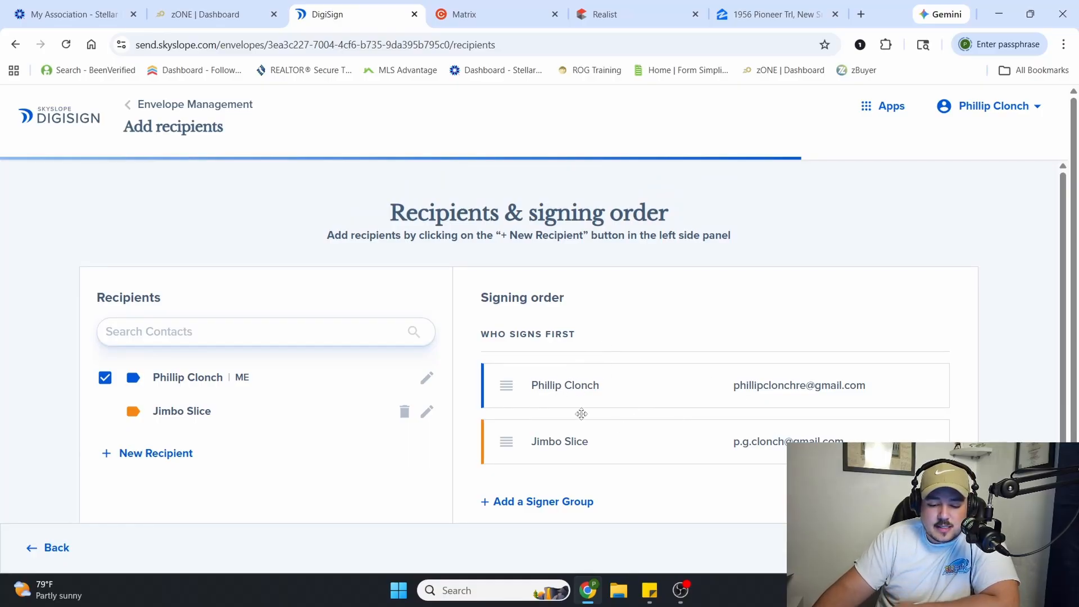
# Move your own contact into a new second signer group and continue to the document's field placement stage
pyautogui.scroll(-1, 578, 483)
pyautogui.click(537, 472)
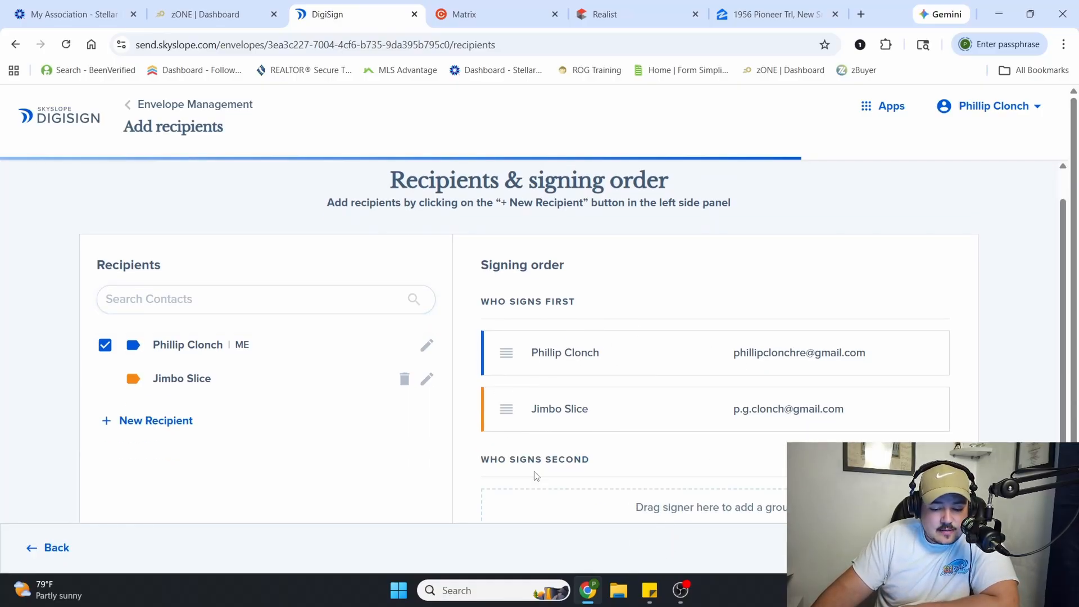
pyautogui.moveTo(509, 306); pyautogui.dragTo(570, 487)
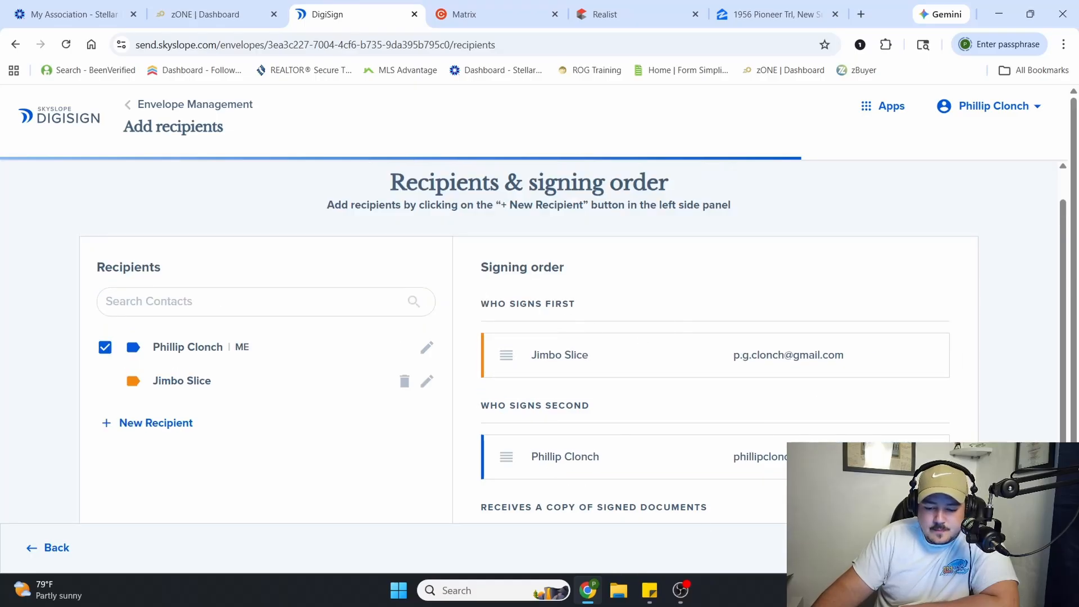
pyautogui.click(1006, 548)
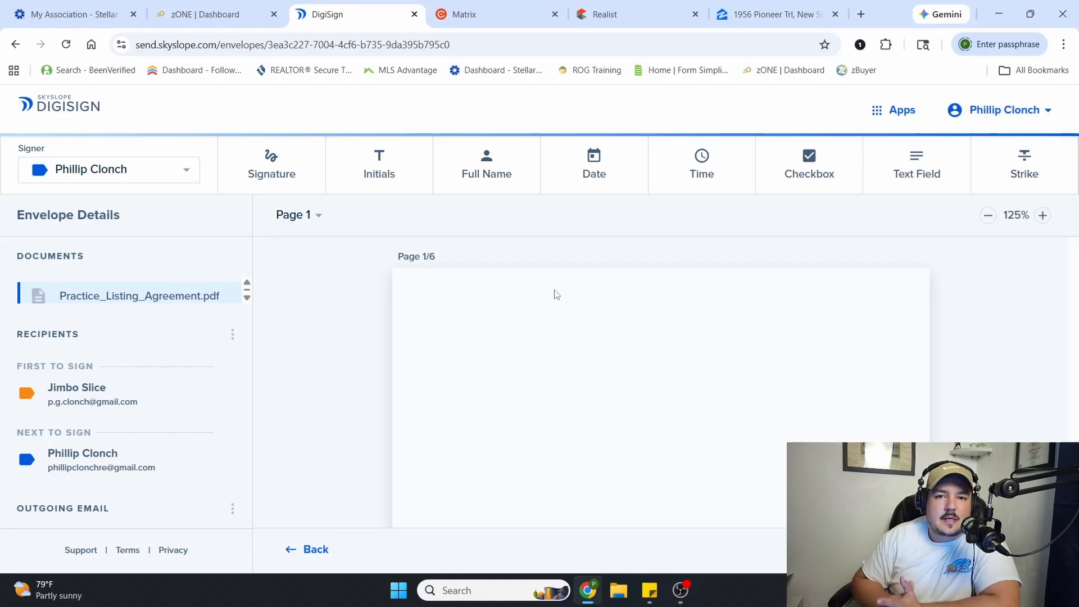
# Set the practice seller as the active signer and enlarge the listing agreement to 150%
pyautogui.click(162, 167)
pyautogui.click(84, 195)
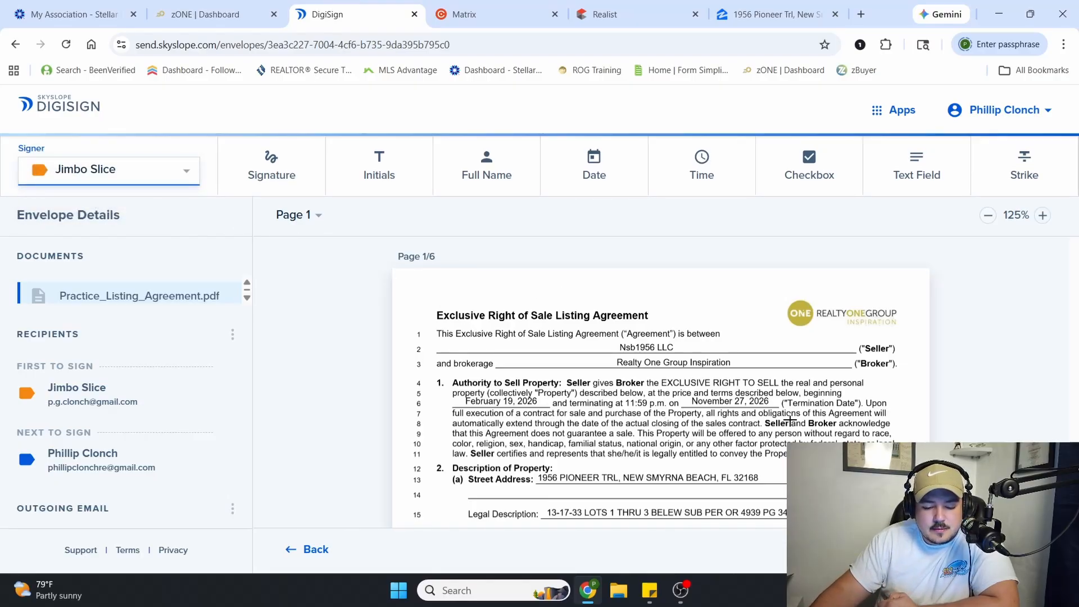
pyautogui.click(1045, 218)
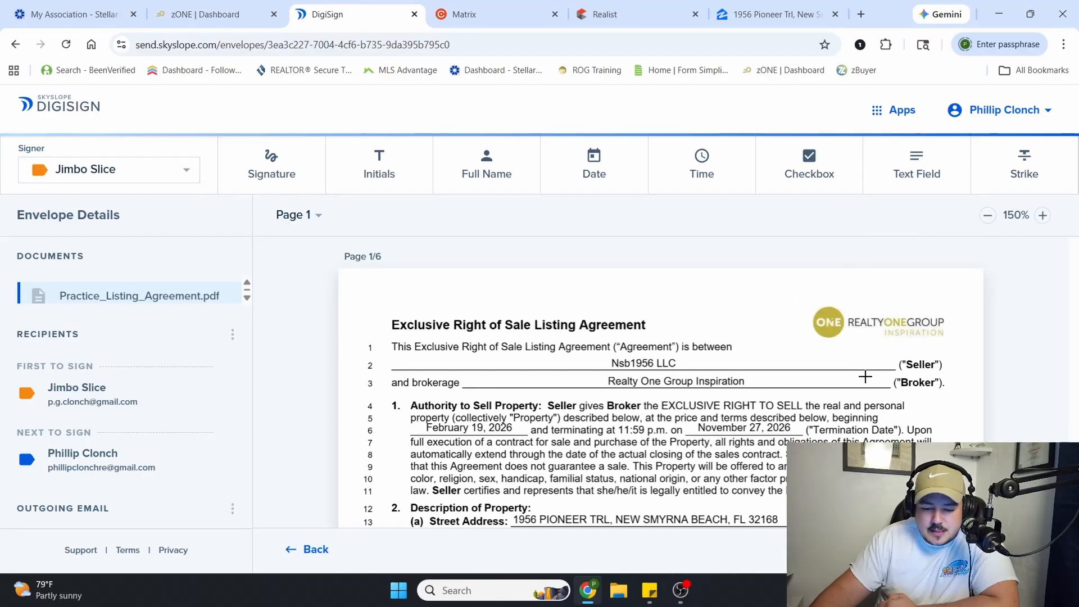
# Place an initials field for the practice seller in the first Seller blank at the foot of page 1
pyautogui.scroll(-4, 865, 376)
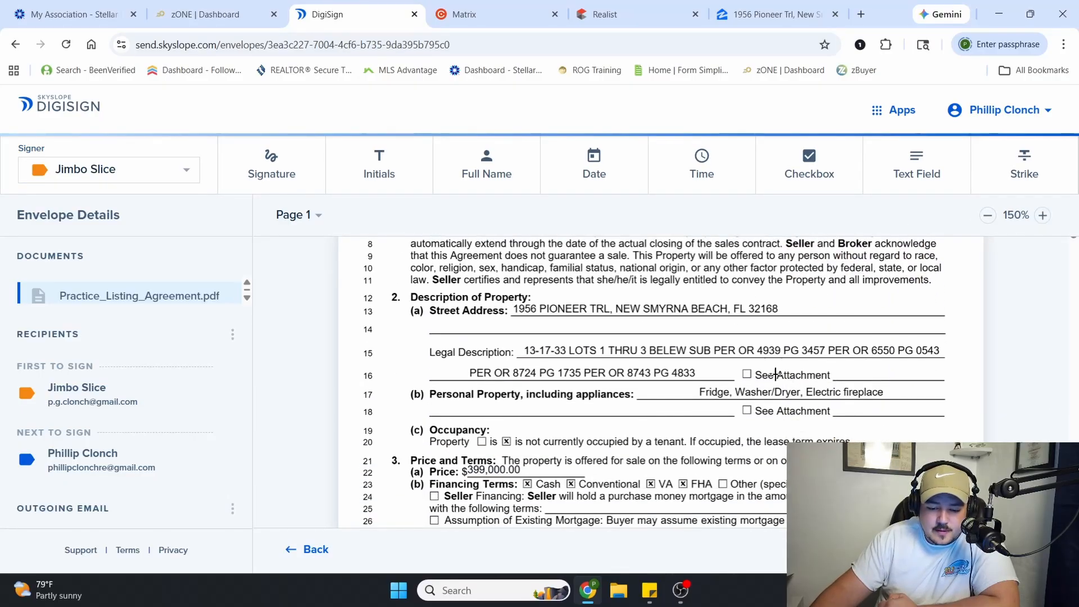
pyautogui.scroll(4, 773, 394)
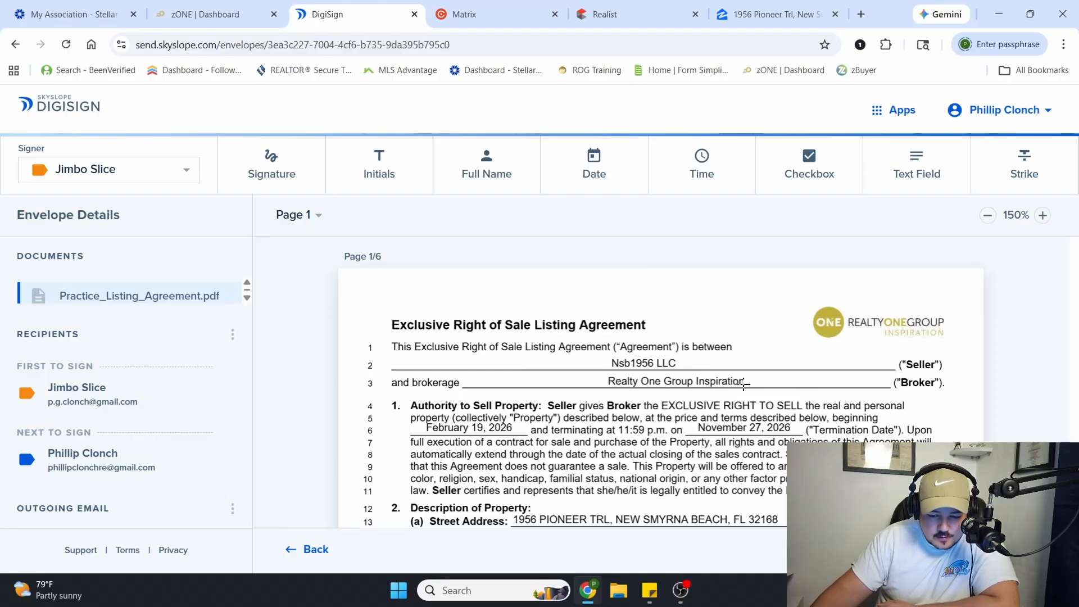
pyautogui.scroll(-3, 744, 386)
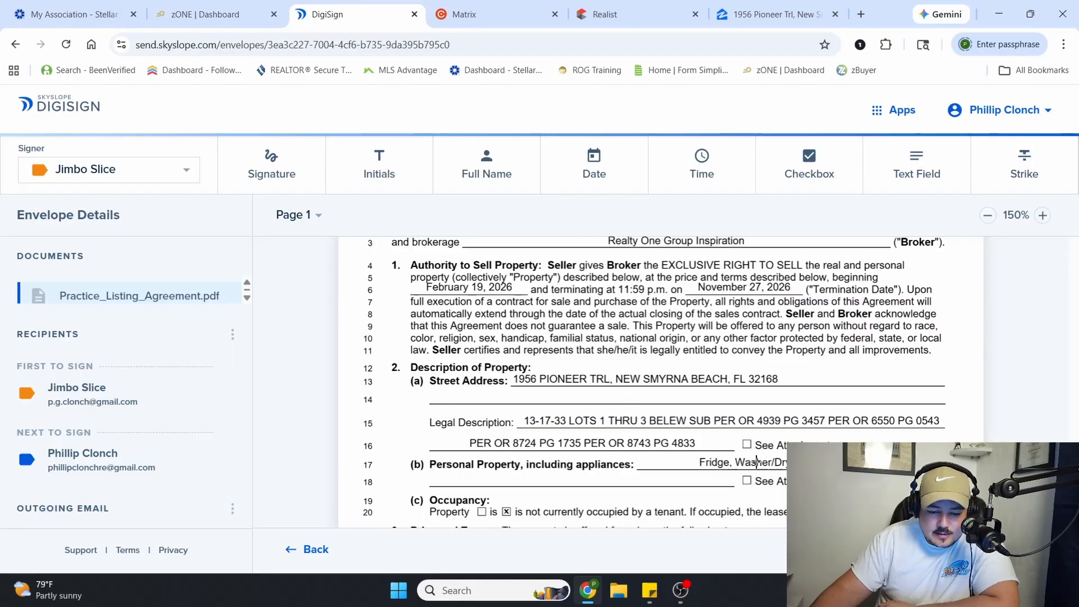
pyautogui.scroll(-3, 756, 461)
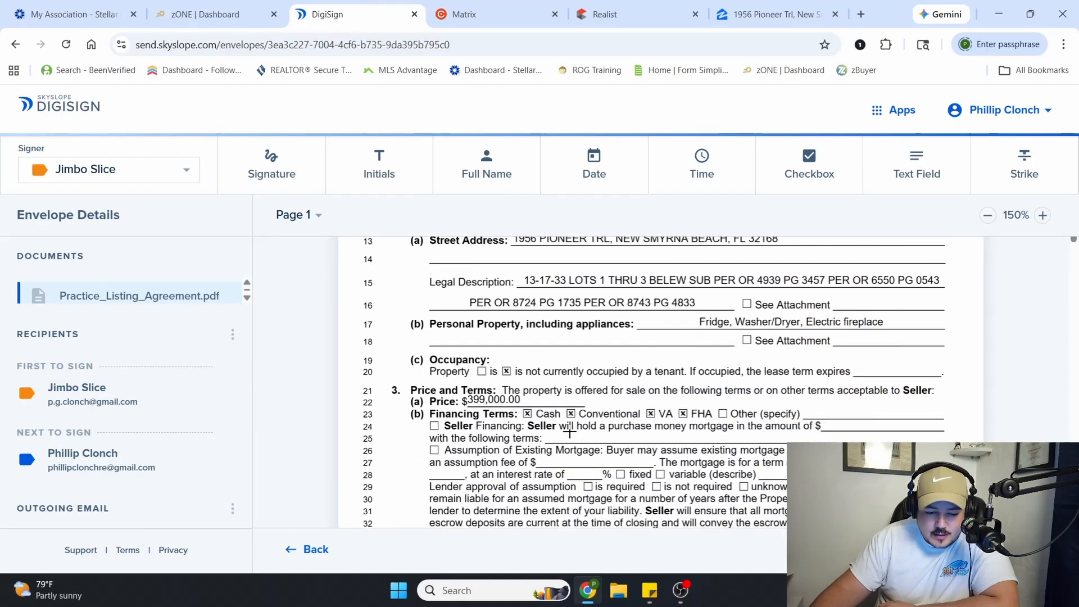
pyautogui.scroll(-3, 762, 405)
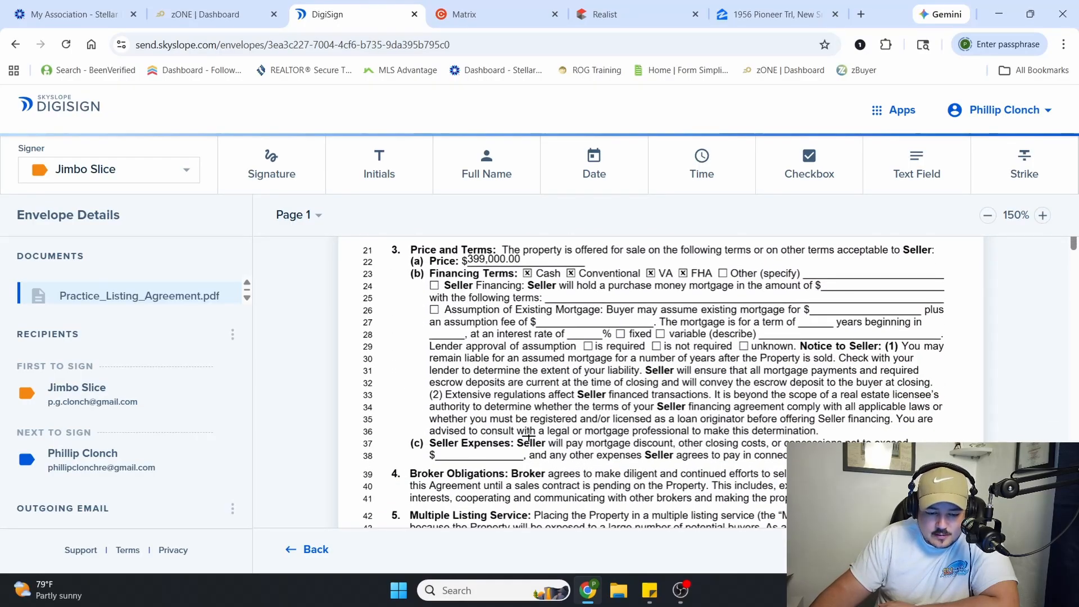
pyautogui.scroll(-6, 528, 436)
pyautogui.scroll(2, 600, 462)
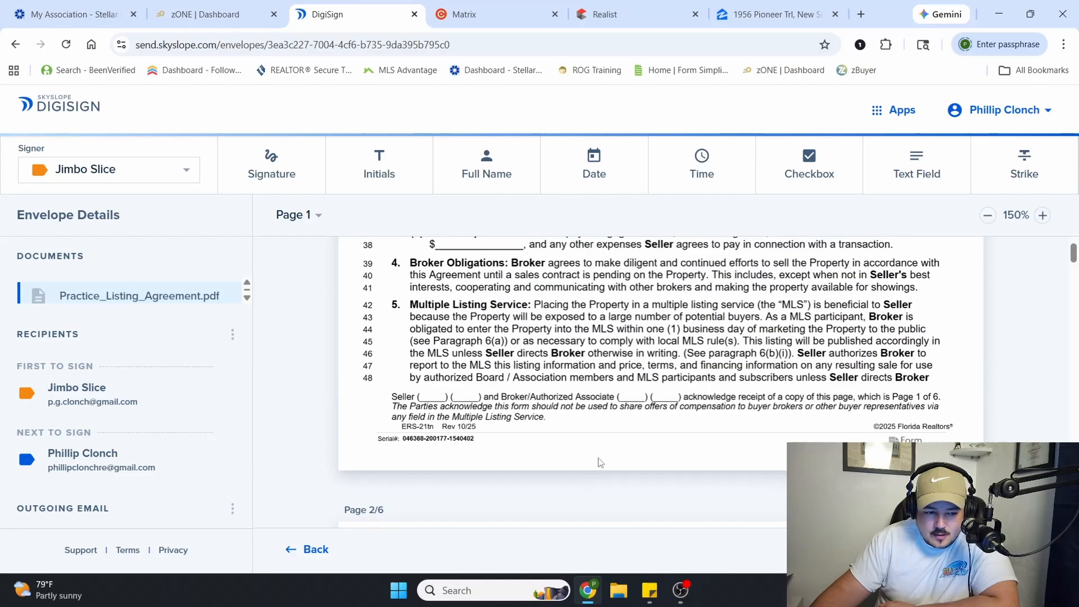
pyautogui.click(179, 181)
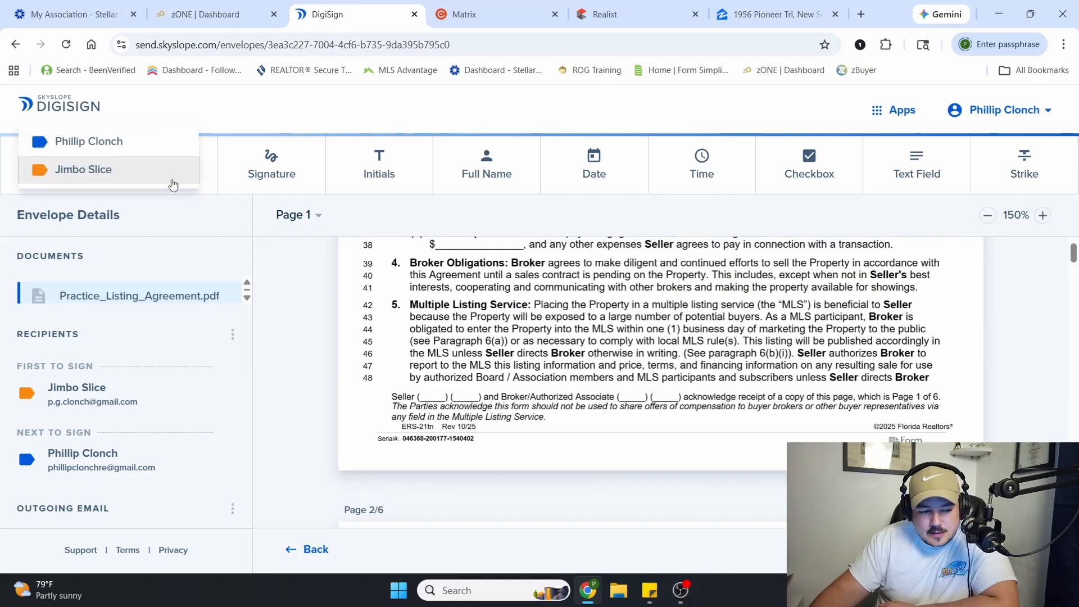
pyautogui.click(105, 171)
pyautogui.click(366, 163)
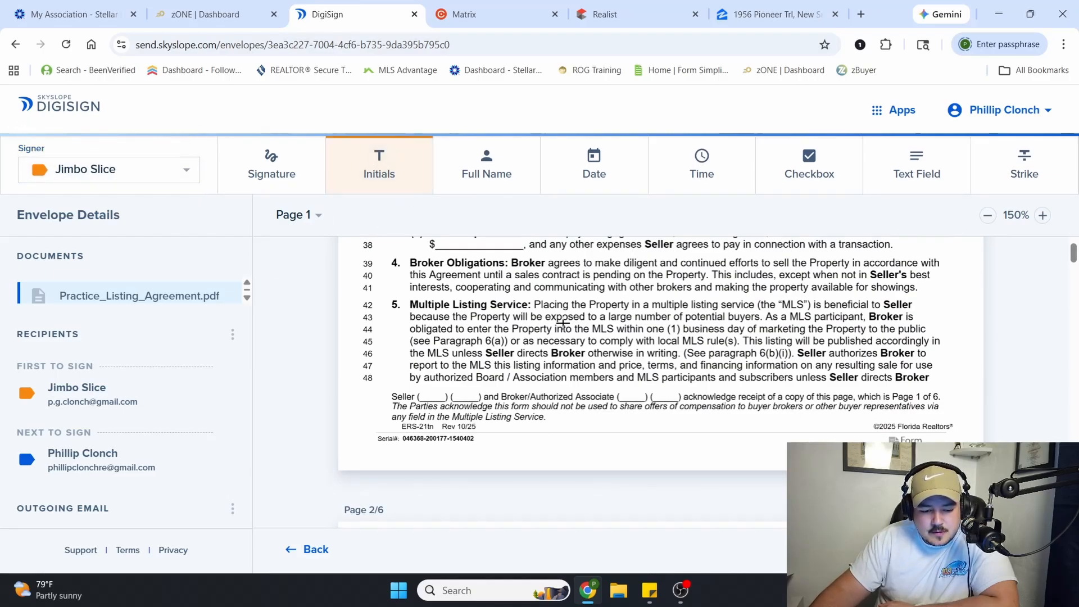
pyautogui.click(421, 399)
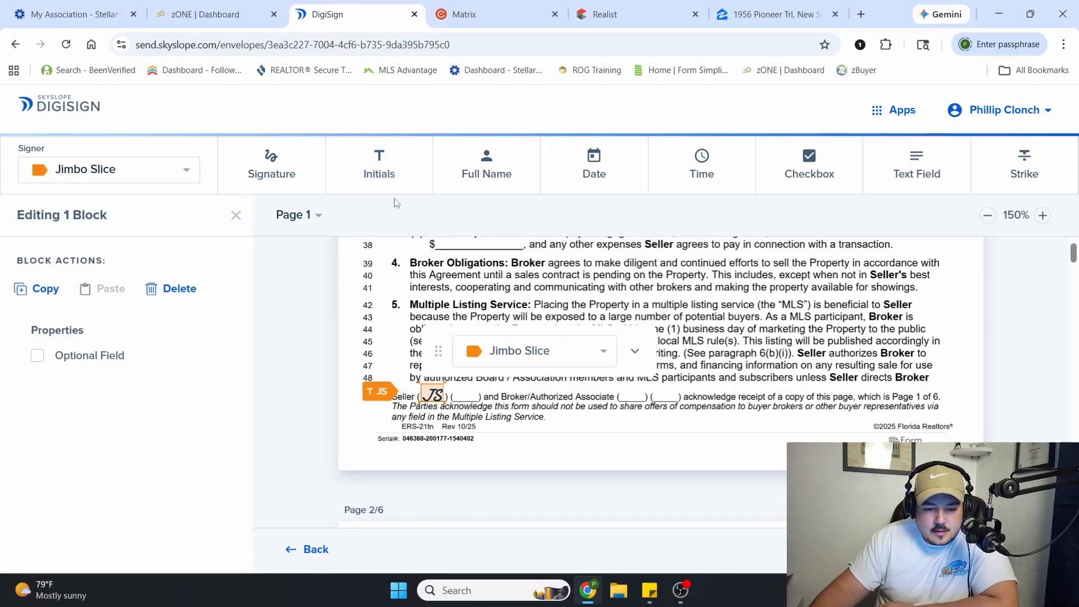
# Place an initials field for your own contact in the first Broker/Authorized Associate blank at the foot of page 1
pyautogui.click(146, 176)
pyautogui.click(115, 147)
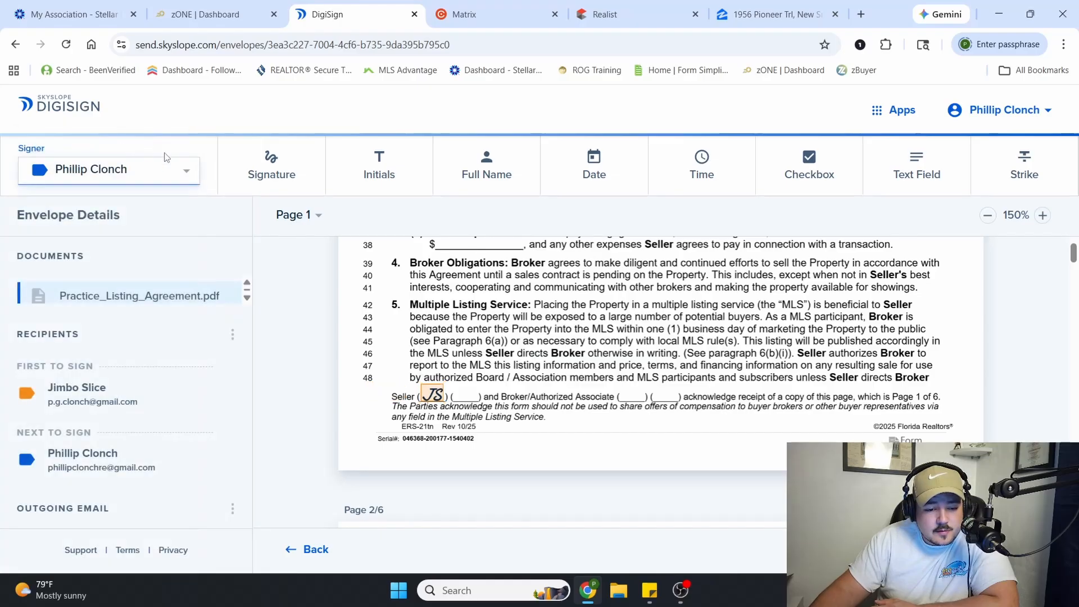
pyautogui.click(380, 172)
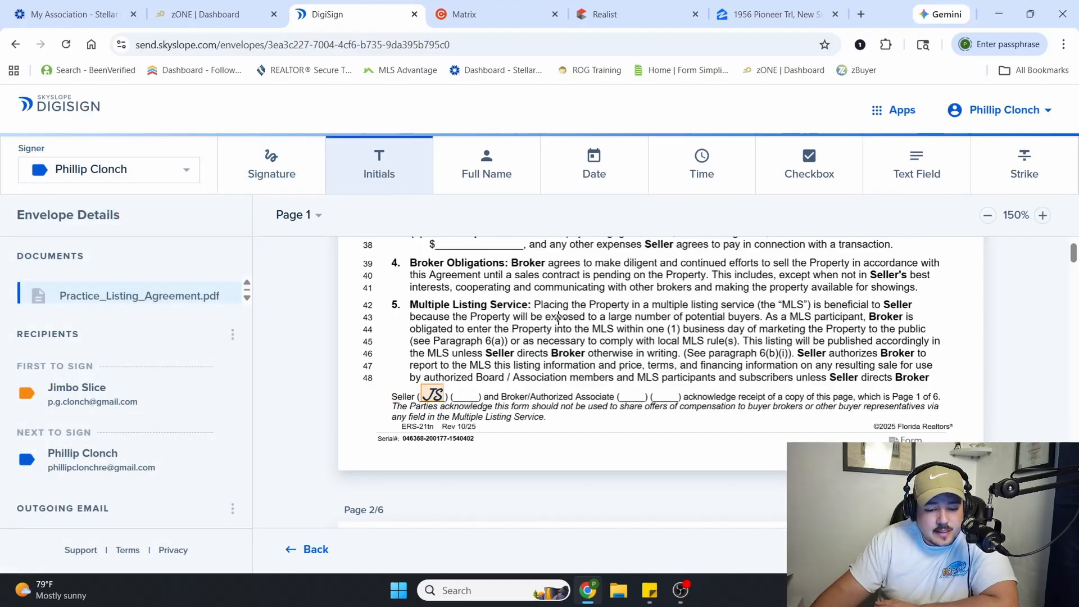
pyautogui.click(623, 399)
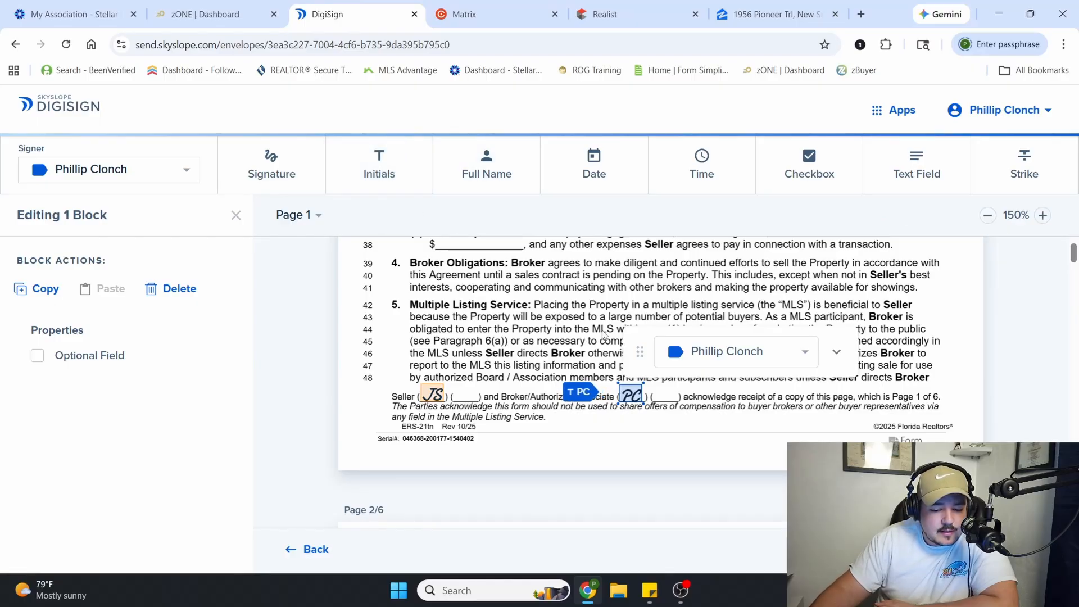
pyautogui.click(538, 306)
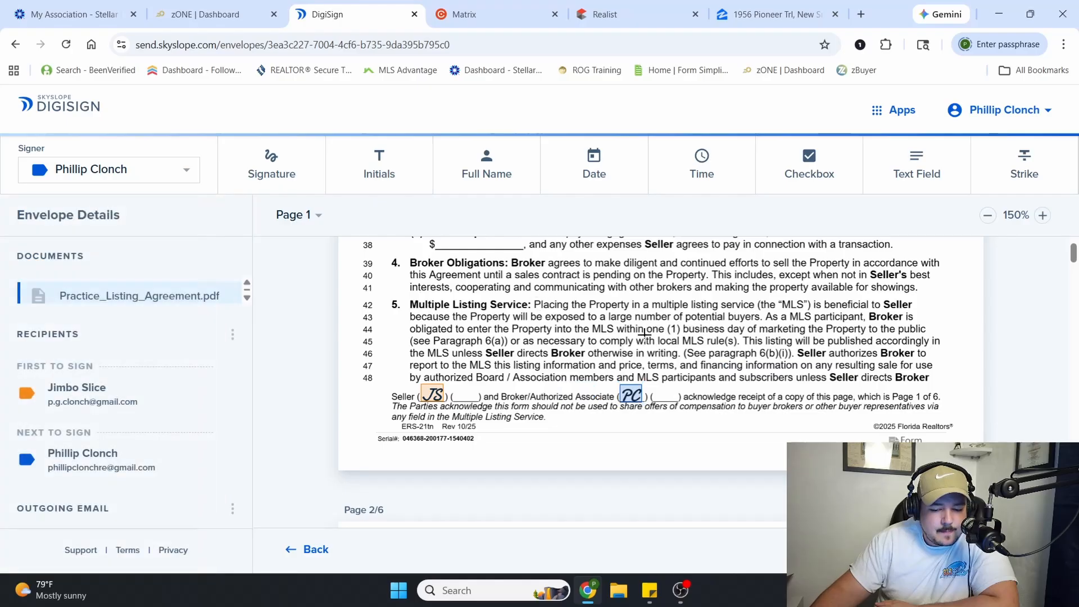
pyautogui.moveTo(714, 329); pyautogui.dragTo(402, 436)
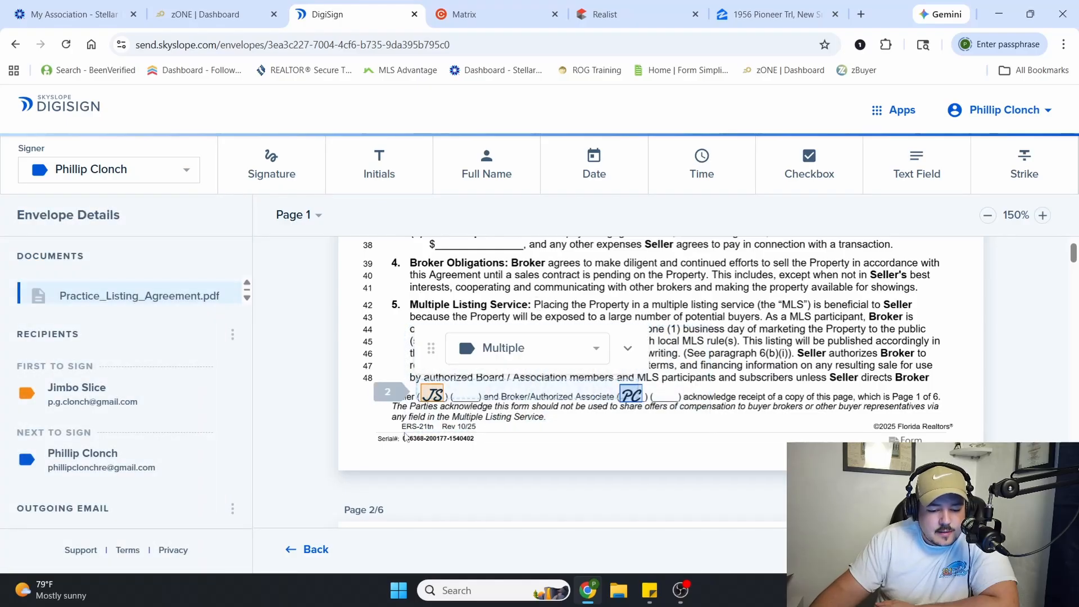
pyautogui.rightClick(442, 396)
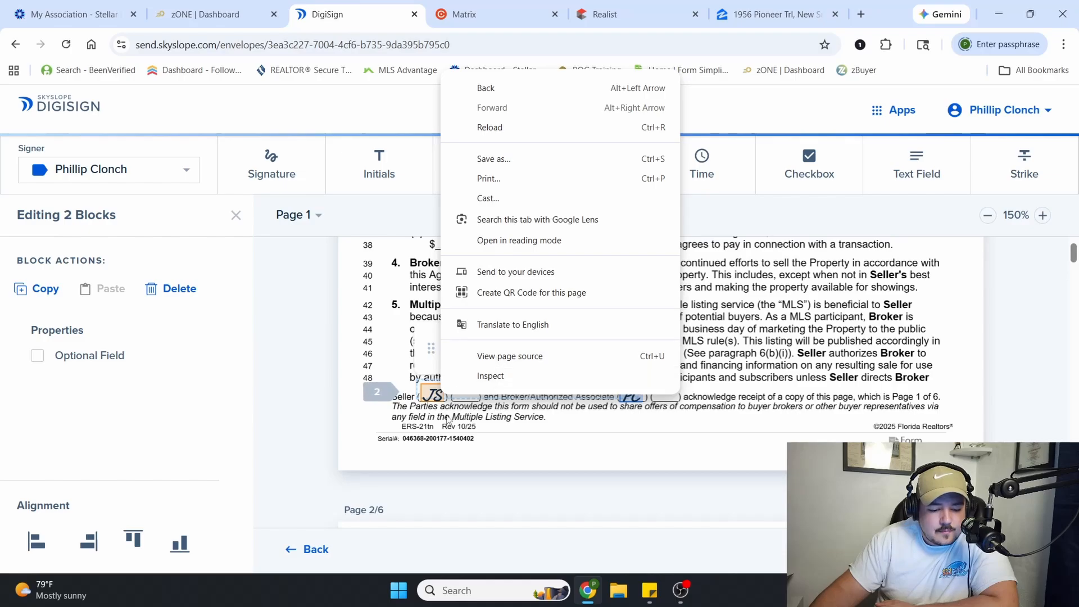
pyautogui.click(394, 338)
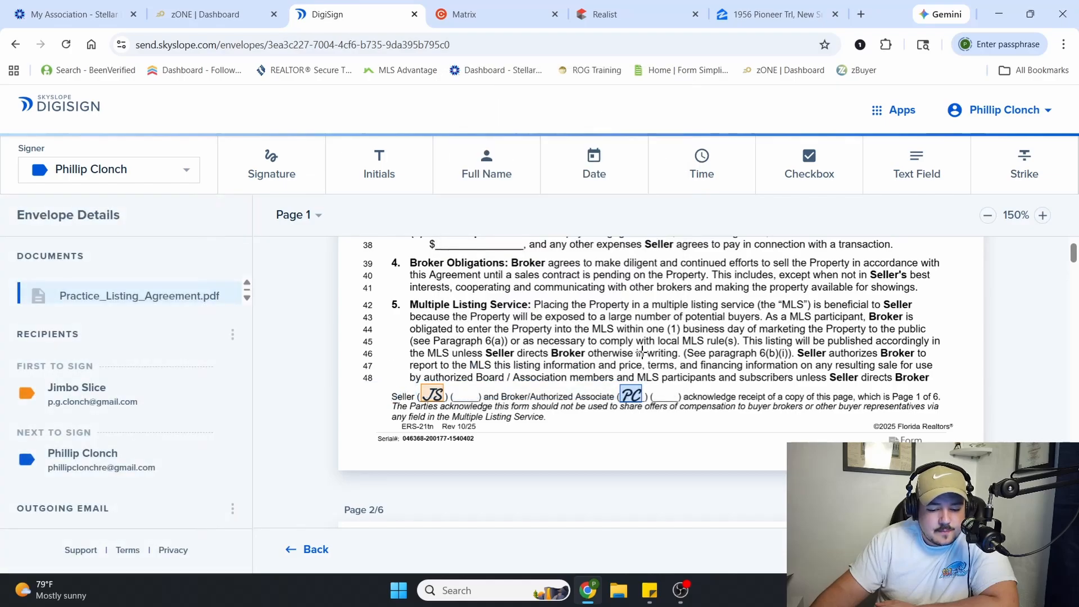
# Copy both initials fields at the foot of page 1 and paste them into the matching blanks at the foot of page 2
pyautogui.moveTo(665, 337); pyautogui.dragTo(427, 420)
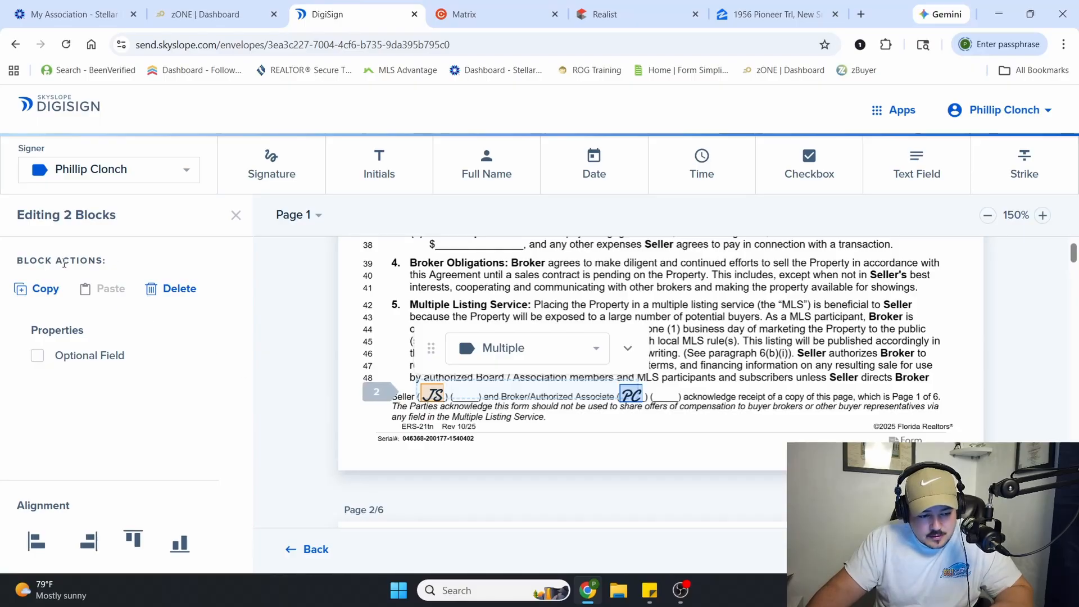
pyautogui.click(40, 289)
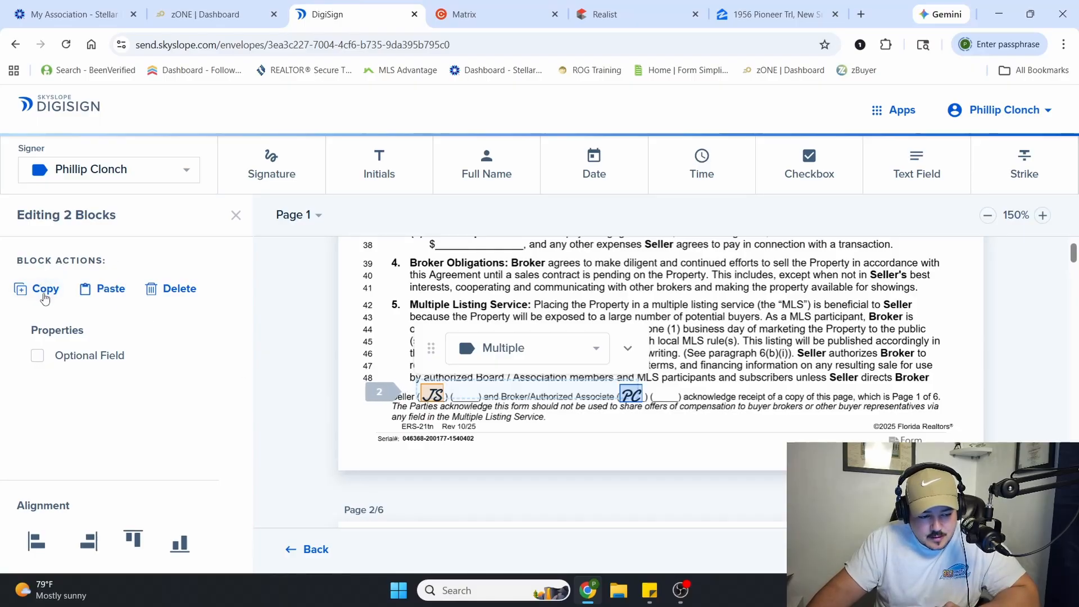
pyautogui.click(731, 383)
pyautogui.scroll(-6, 714, 360)
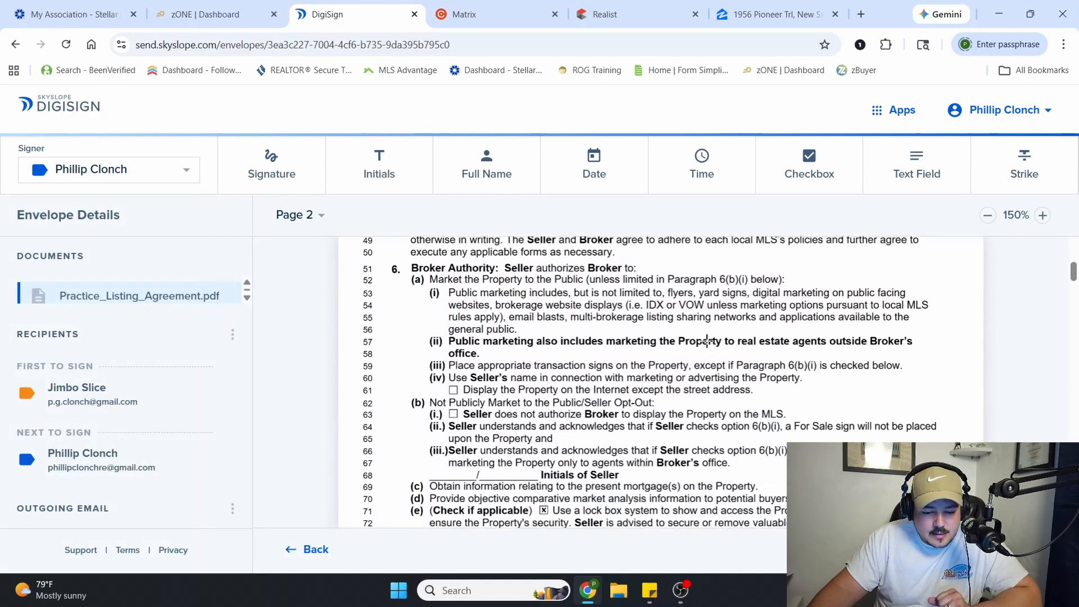
pyautogui.scroll(-4, 709, 337)
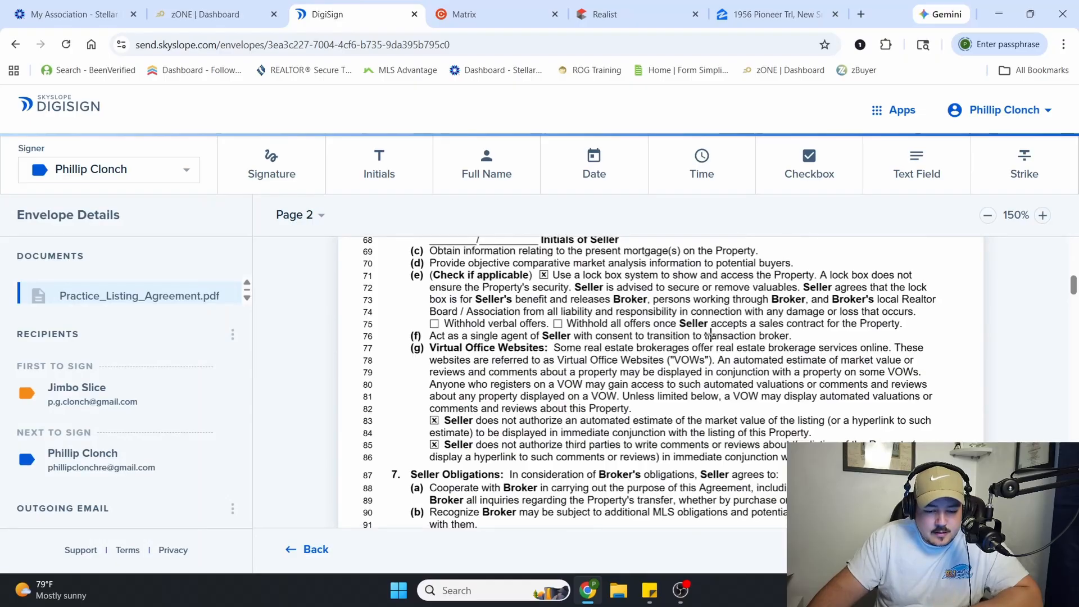
pyautogui.scroll(-5, 711, 335)
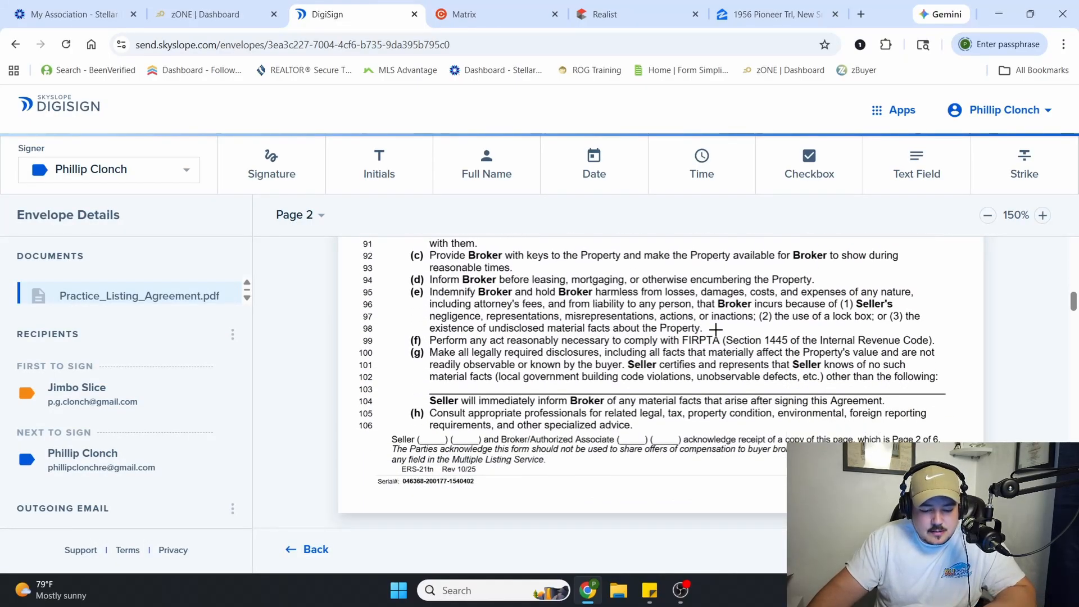
pyautogui.hotkey('ctrl', 'v')
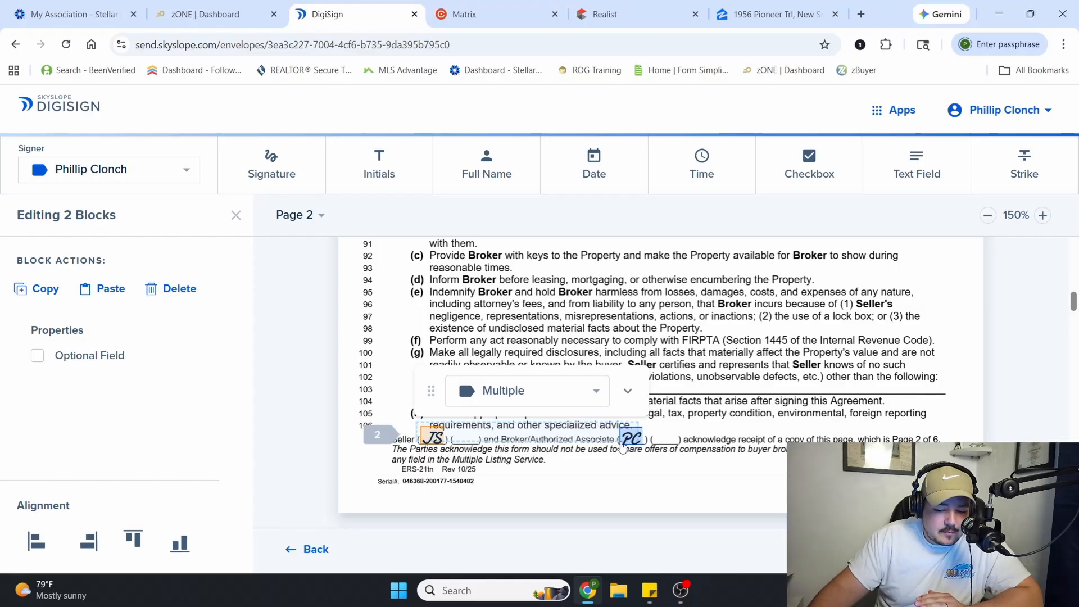
# Move the pasted initials pair up to the Initials of Seller line on page 2 and delete your own contact's field there
pyautogui.moveTo(628, 435); pyautogui.dragTo(646, 310)
pyautogui.scroll(5, 659, 342)
pyautogui.scroll(1, 638, 340)
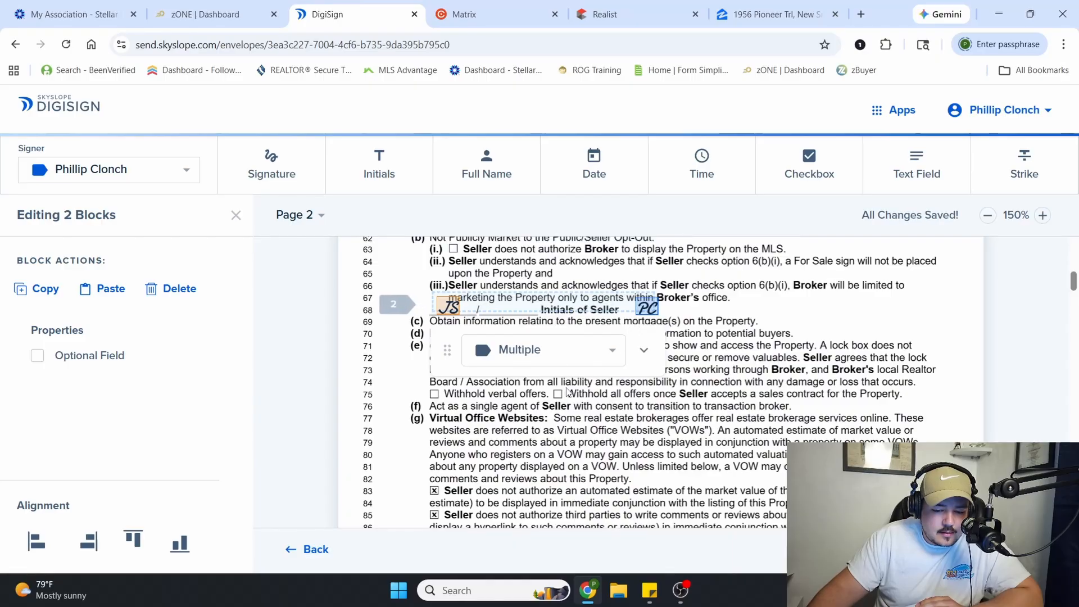
pyautogui.click(645, 306)
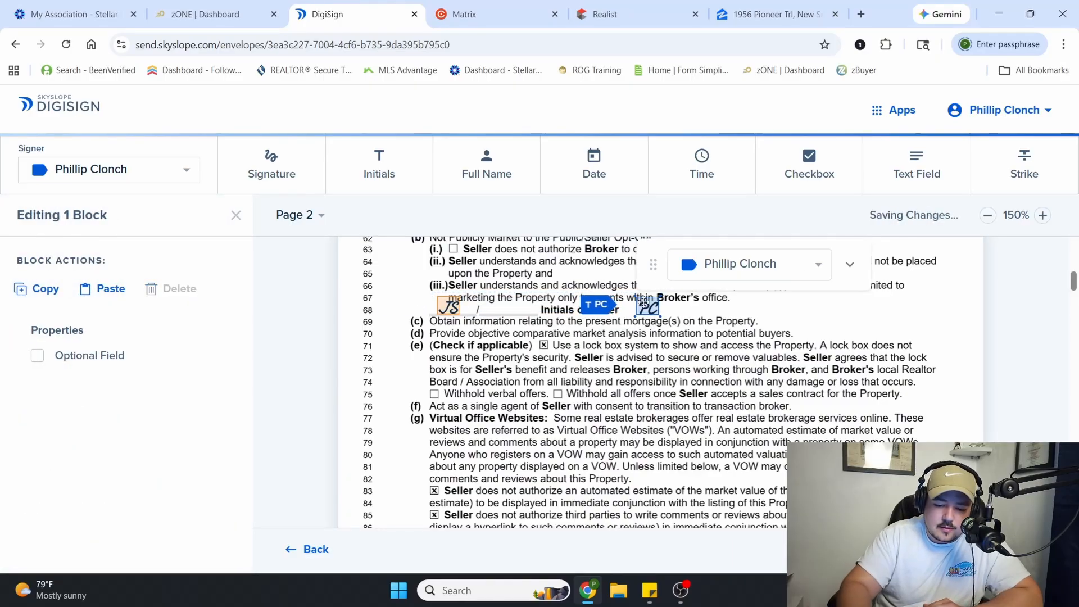
pyautogui.press('Delete')
# Paste the initials pair again and align it with the first Seller and Broker/Authorized Associate blanks at the foot of page 2
pyautogui.scroll(-5, 571, 353)
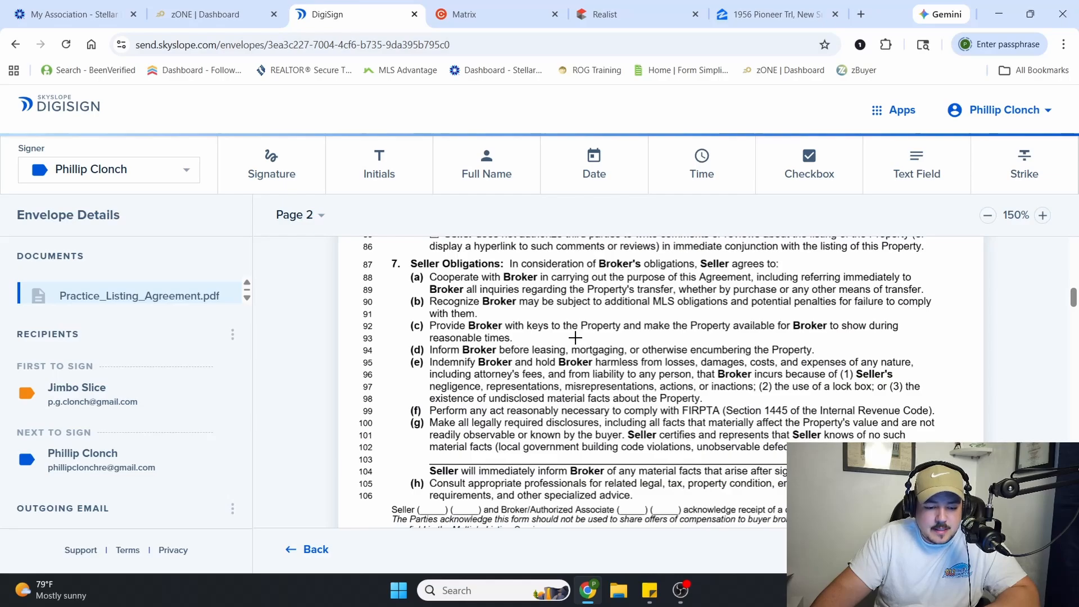
pyautogui.hotkey('ctrl', 'v')
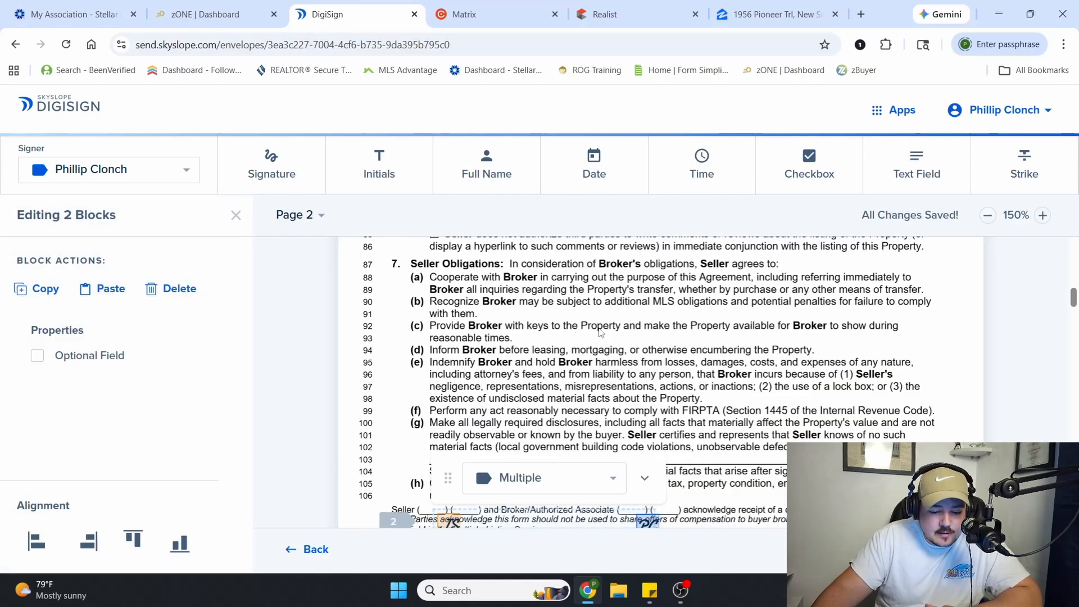
pyautogui.scroll(-1, 600, 334)
pyautogui.moveTo(636, 445); pyautogui.dragTo(629, 442)
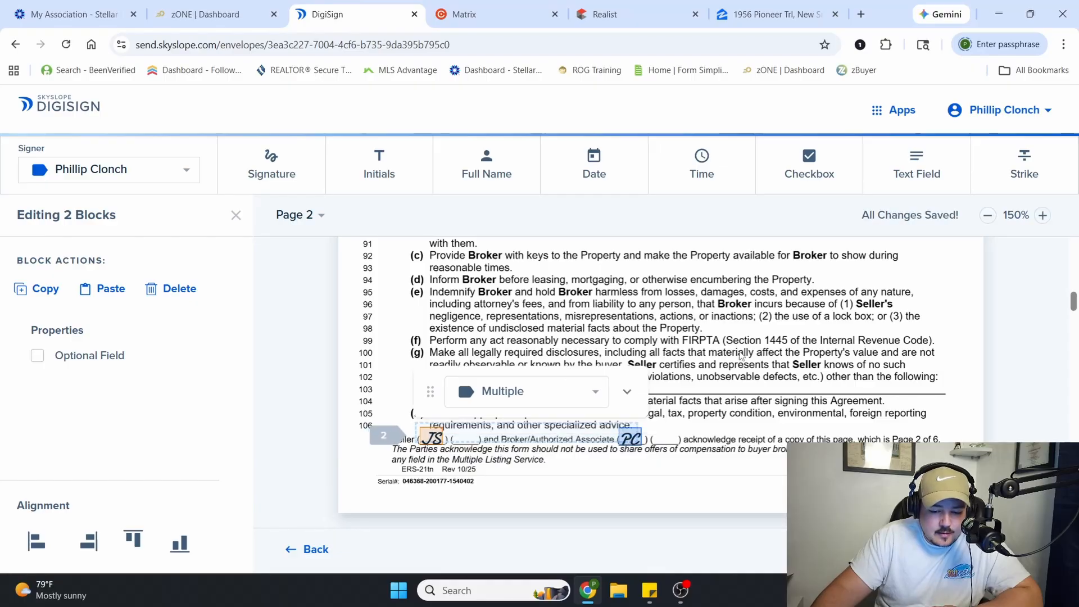
pyautogui.click(689, 381)
# Paste the copied pair of initials fields into the acknowledgement line at the foot of page 3
pyautogui.scroll(-4, 689, 381)
pyautogui.scroll(-3, 689, 380)
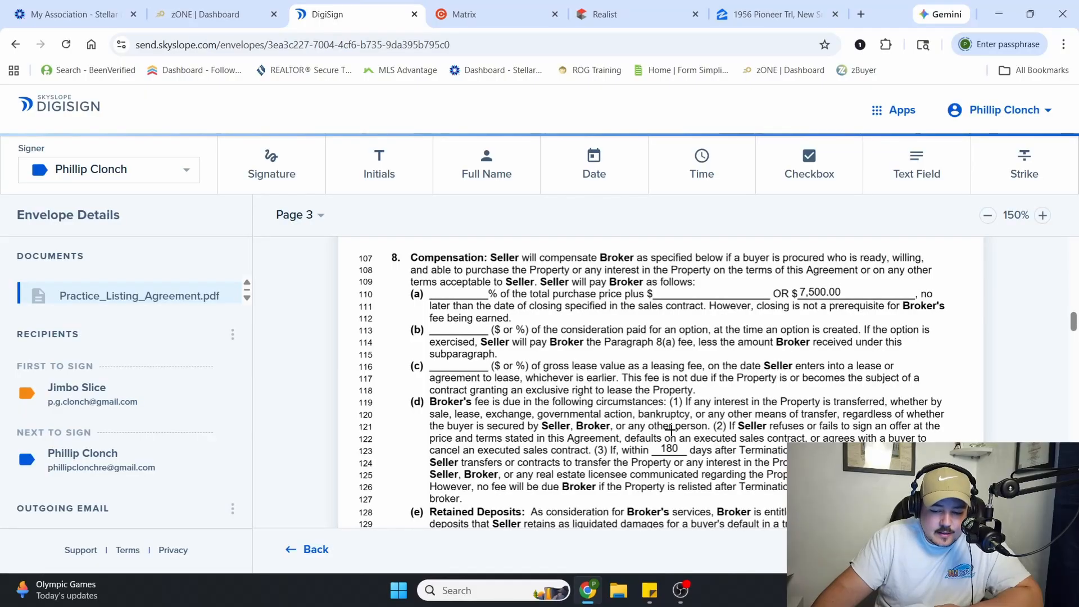
pyautogui.scroll(-4, 671, 430)
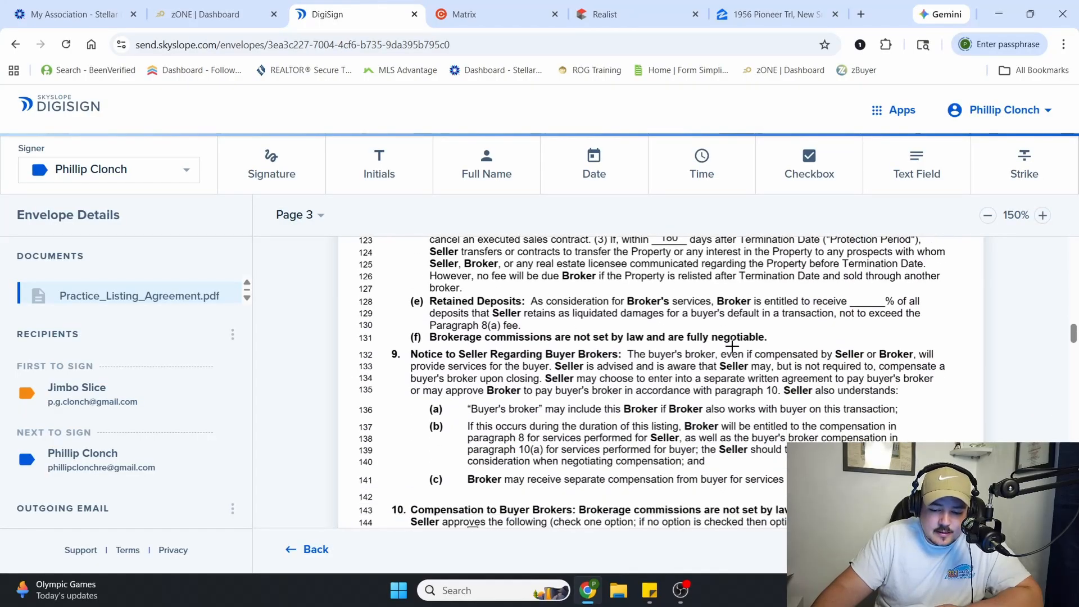
pyautogui.scroll(-3, 732, 346)
pyautogui.scroll(-5, 466, 420)
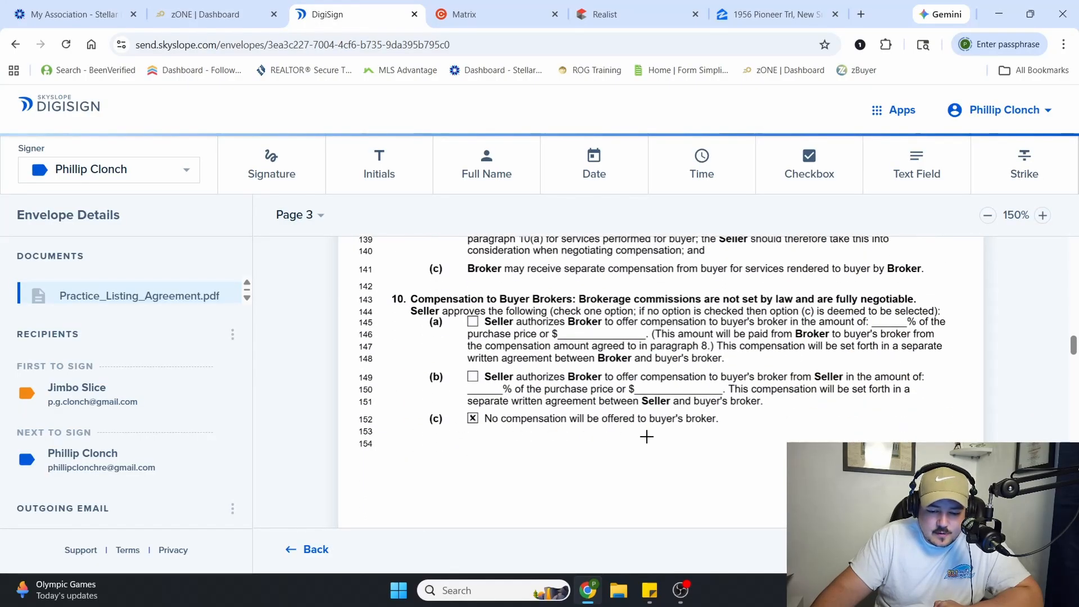
pyautogui.scroll(2, 548, 410)
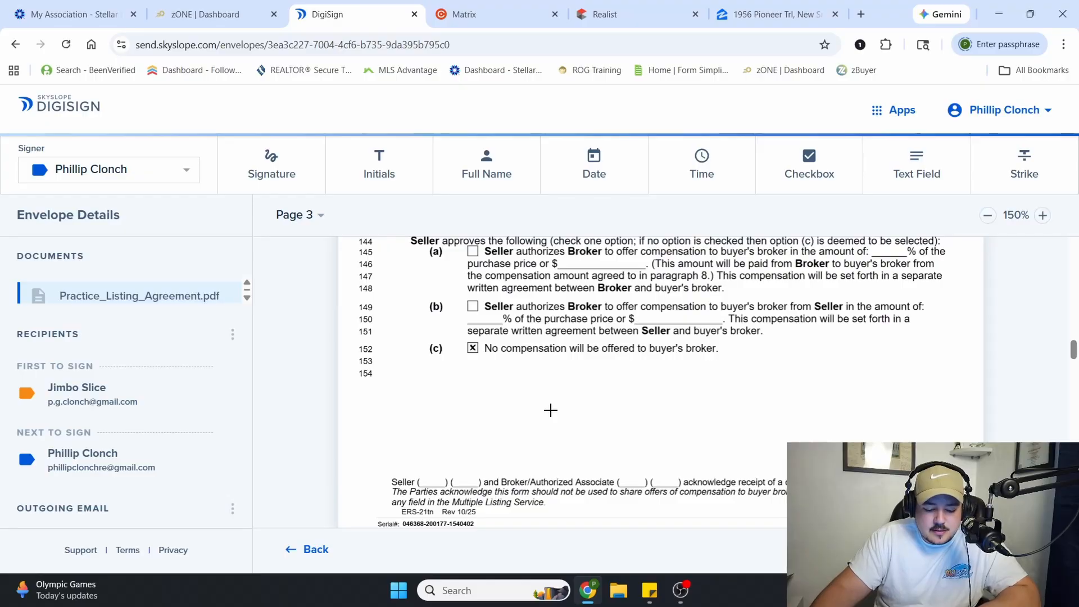
pyautogui.hotkey('ctrl', 'v')
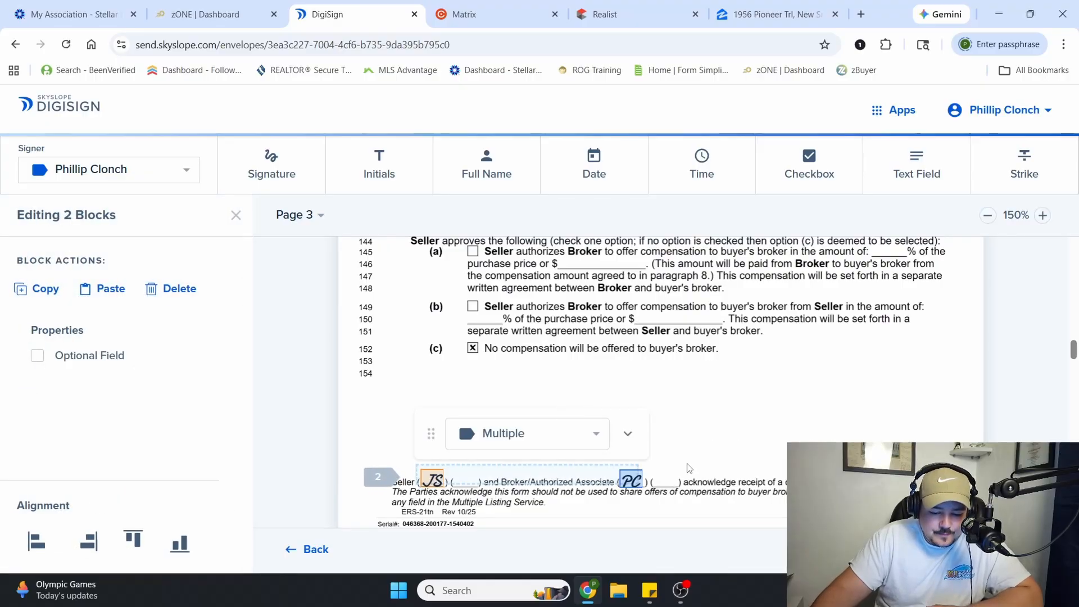
# Place signature and date fields for the practice seller on the first signature line under the Single Agent Notice on page 4
pyautogui.scroll(-3, 720, 419)
pyautogui.scroll(-3, 720, 419)
pyautogui.scroll(-4, 784, 376)
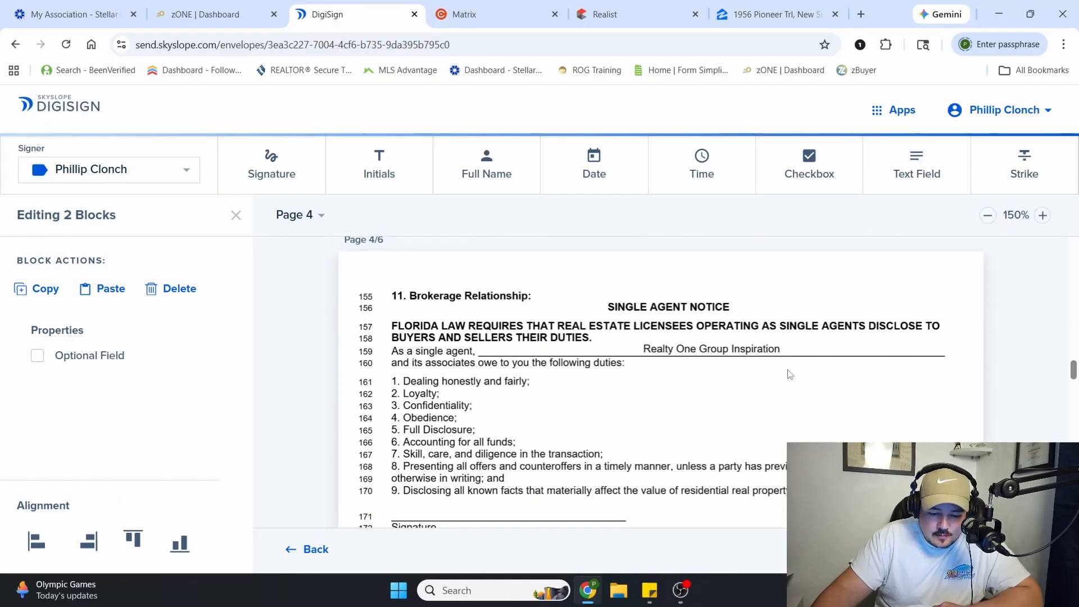
pyautogui.scroll(2, 785, 375)
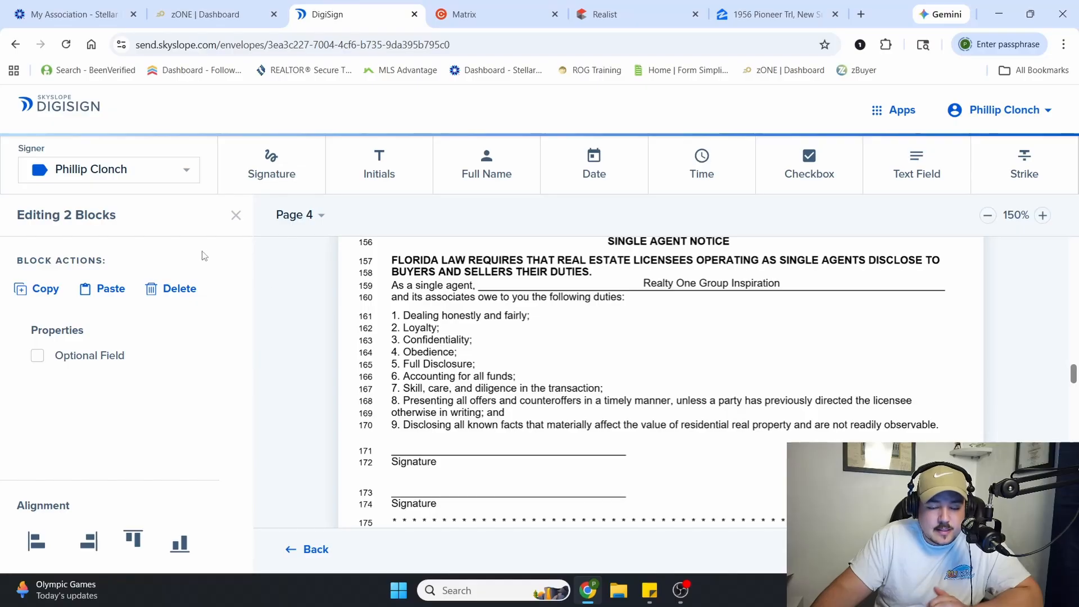
pyautogui.click(132, 169)
pyautogui.click(134, 193)
pyautogui.click(267, 165)
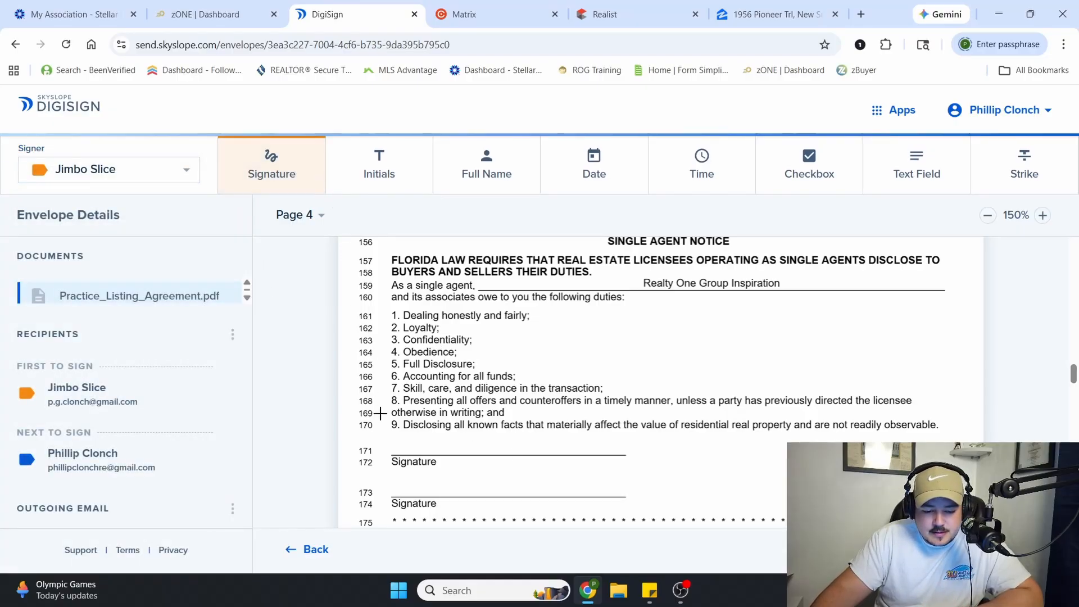
pyautogui.click(385, 447)
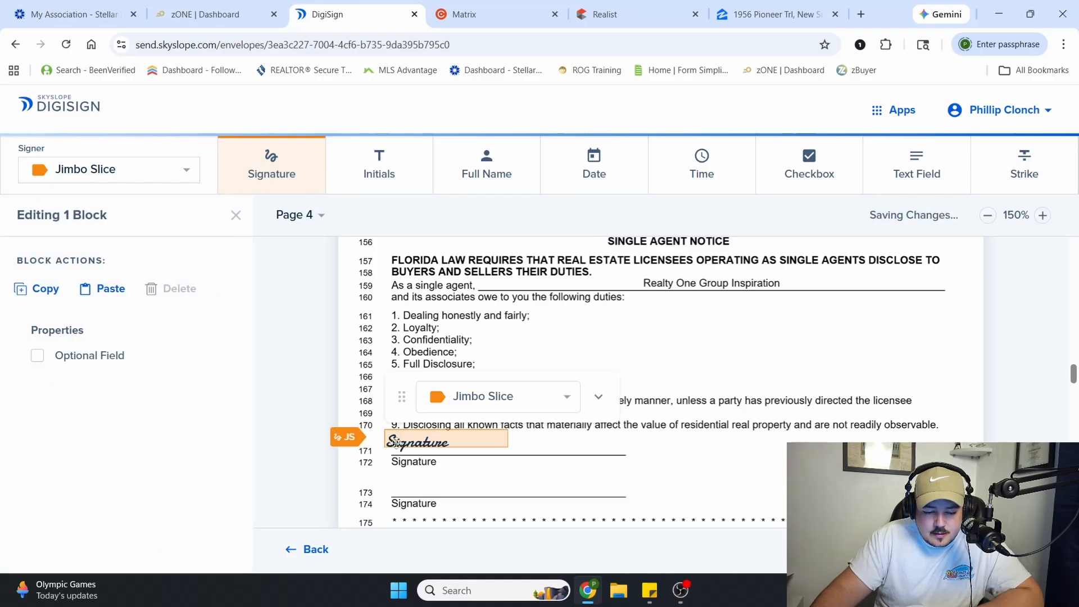
pyautogui.click(594, 164)
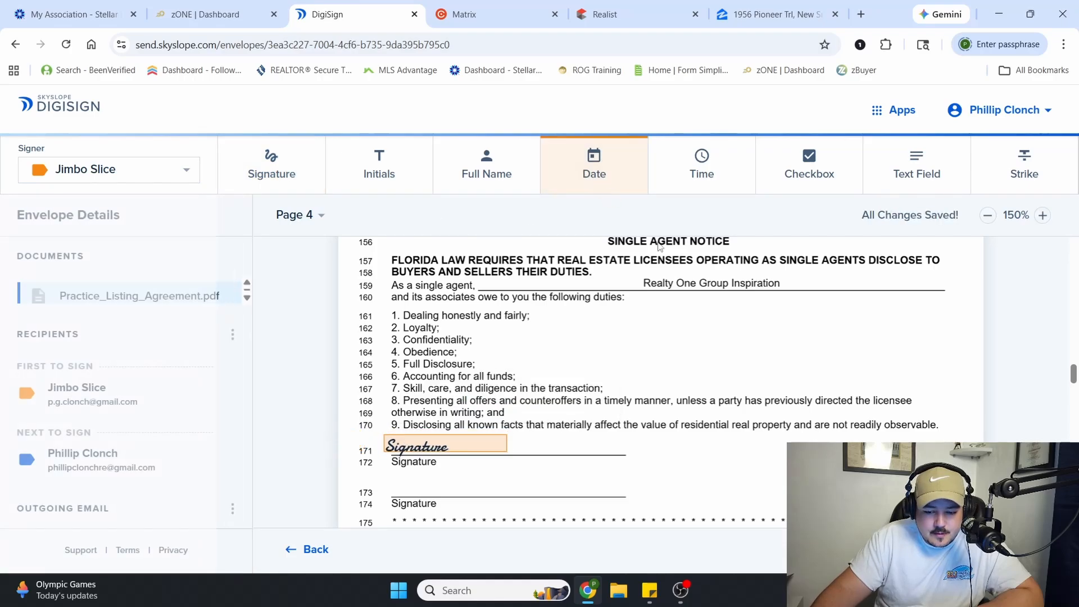
pyautogui.click(793, 445)
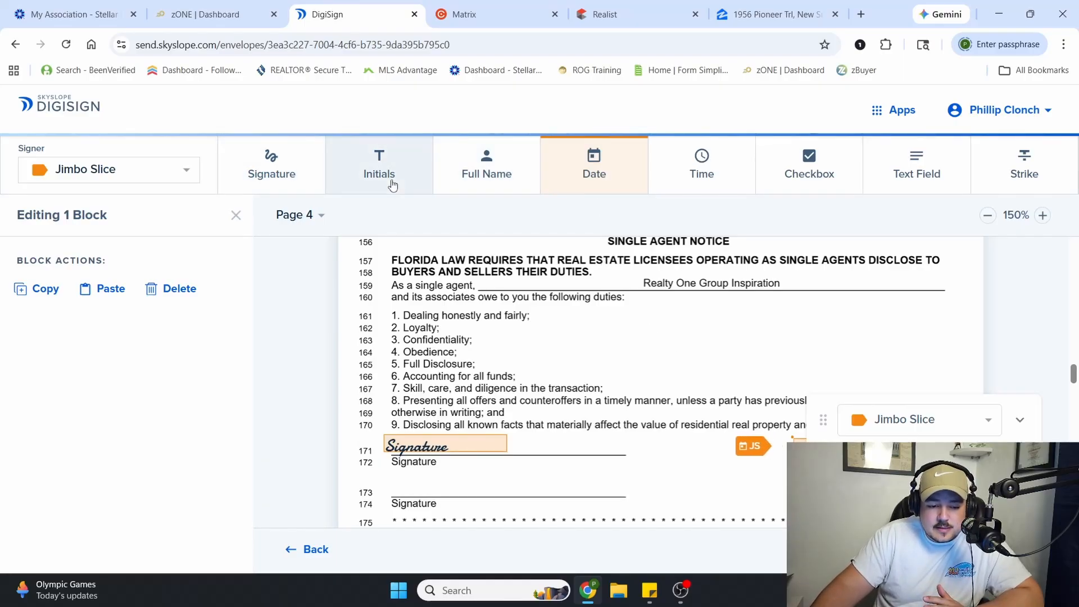
pyautogui.click(490, 175)
pyautogui.click(556, 451)
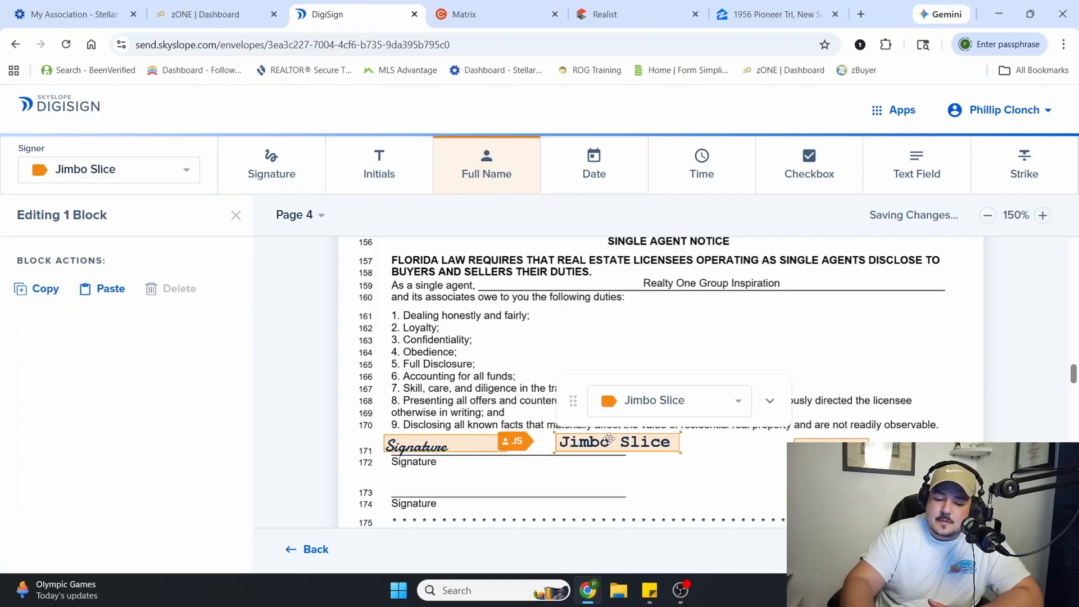
pyautogui.press('Delete')
# Add a text field beside the seller's signature on page 4 containing the seller's full name followed by ", Trustee"
pyautogui.click(920, 177)
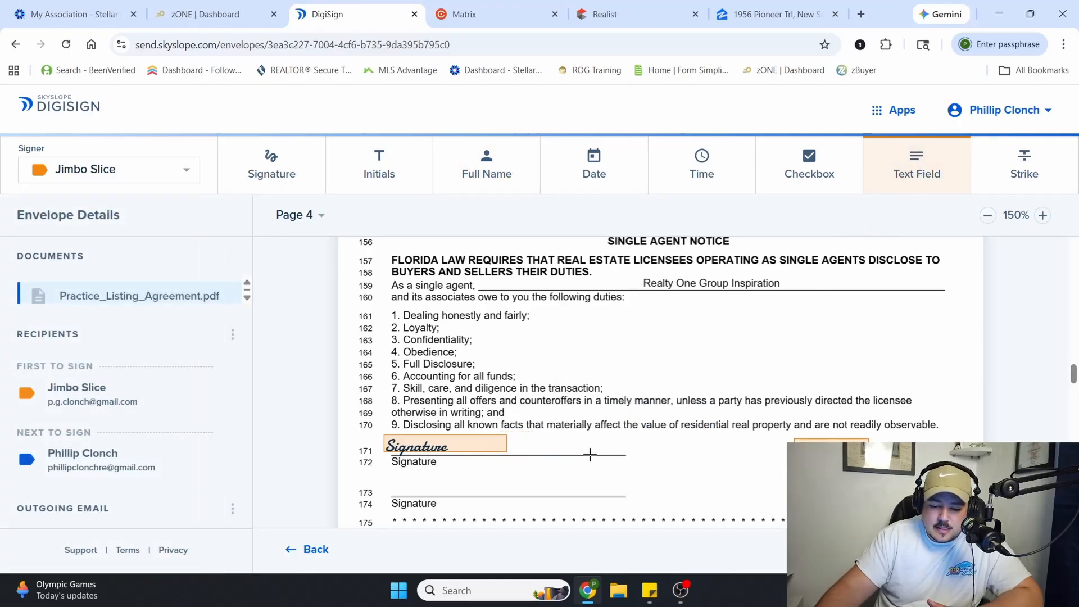
pyautogui.click(573, 461)
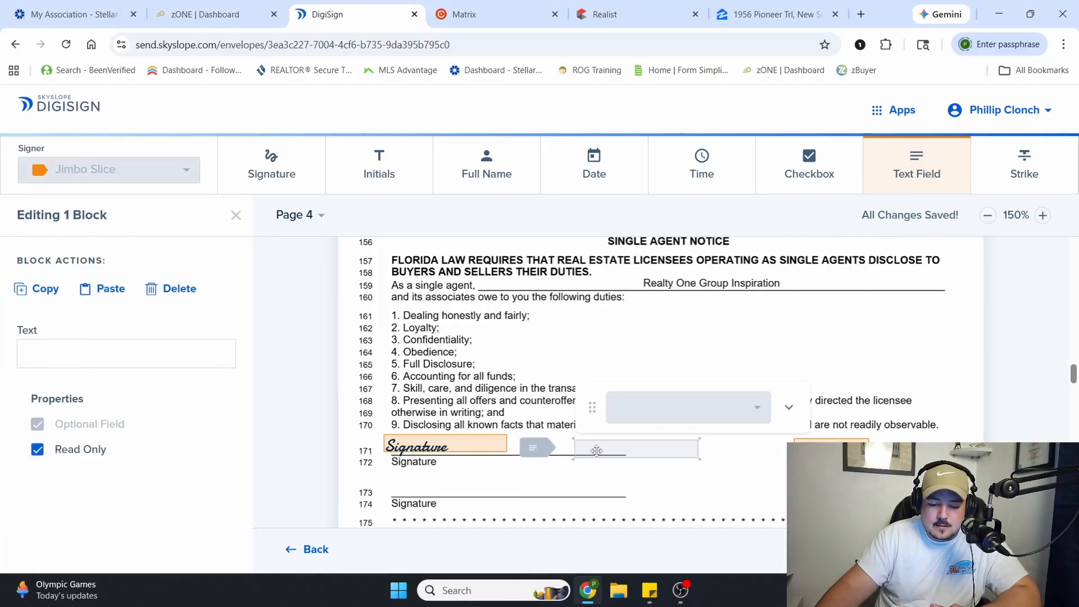
pyautogui.write('Jimbo')
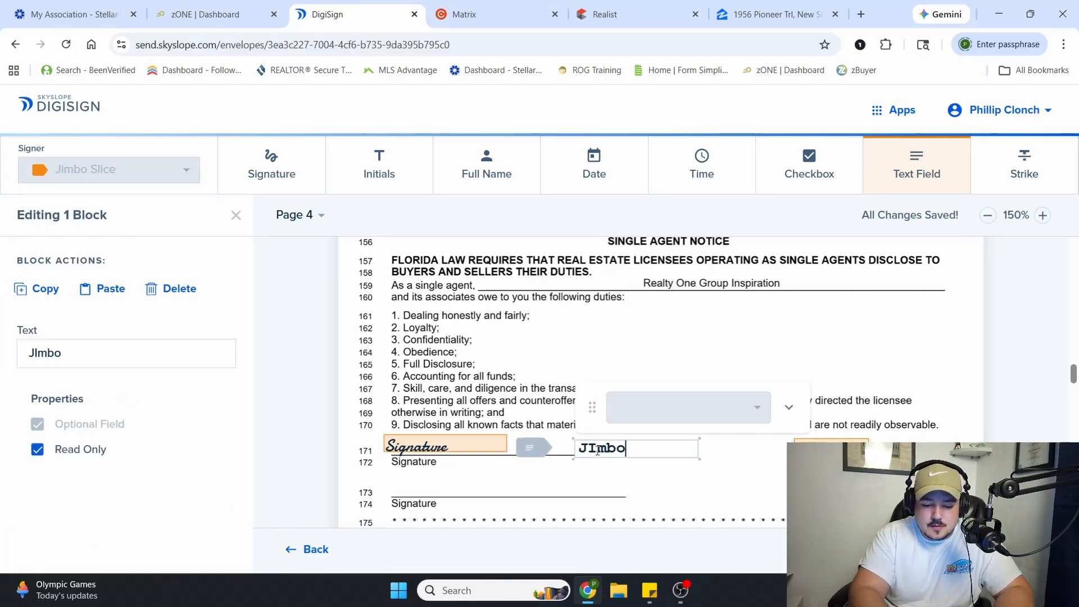
pyautogui.press('BackSpace')
pyautogui.press('BackSpace')
pyautogui.press('BackSpace')
pyautogui.press('BackSpace')
pyautogui.write('imb')
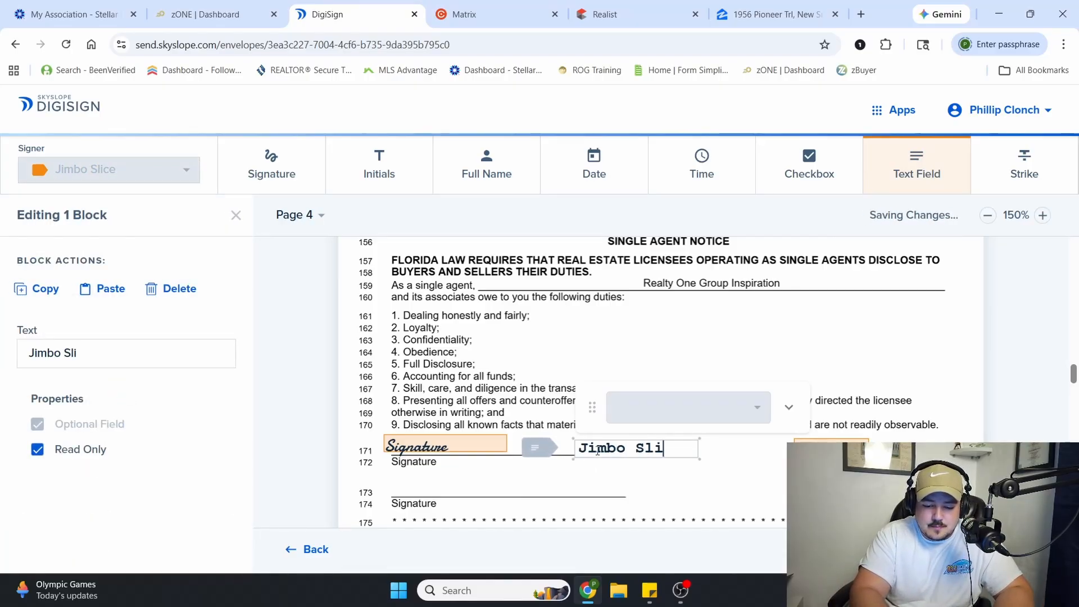
pyautogui.write('o Slice, Trustee')
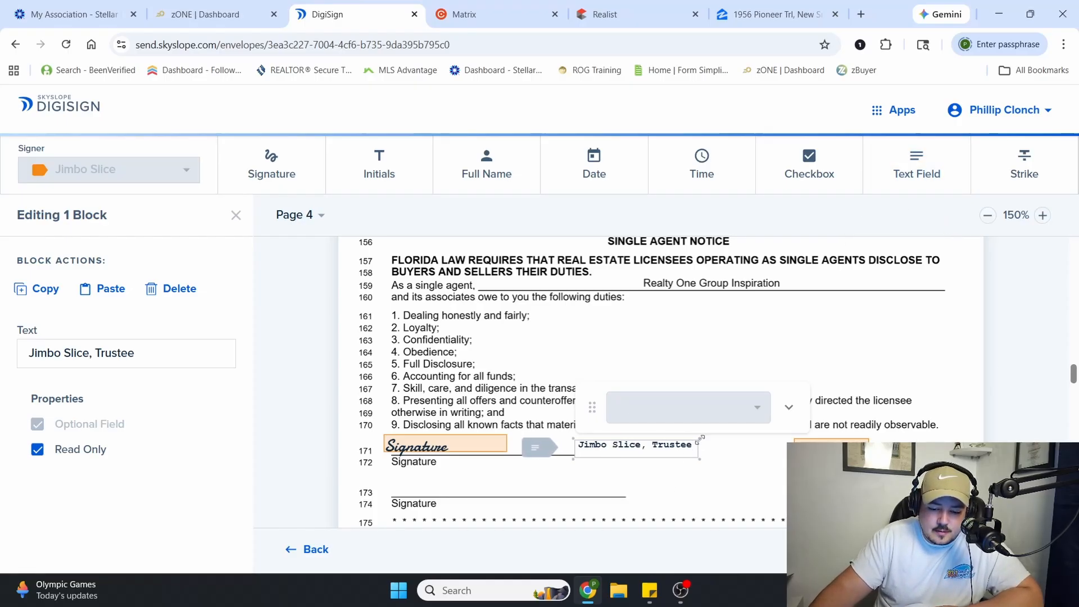
# Resize and reposition the trustee text field so its text fits on one line along the seller's signature line
pyautogui.moveTo(702, 438); pyautogui.dragTo(641, 456)
pyautogui.click(694, 484)
pyautogui.click(687, 455)
pyautogui.click(680, 455)
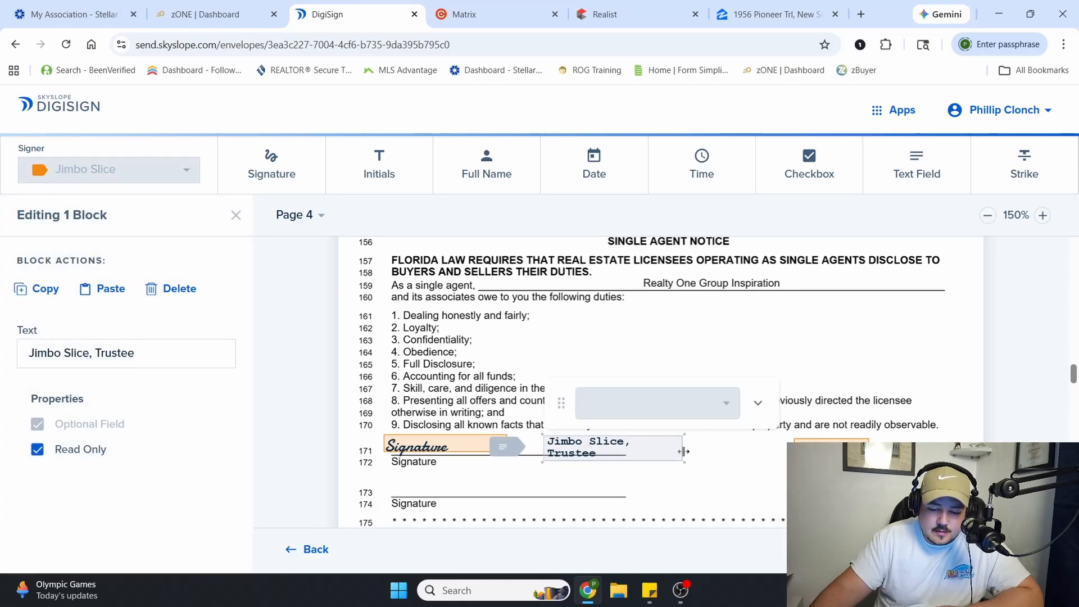
pyautogui.click(688, 439)
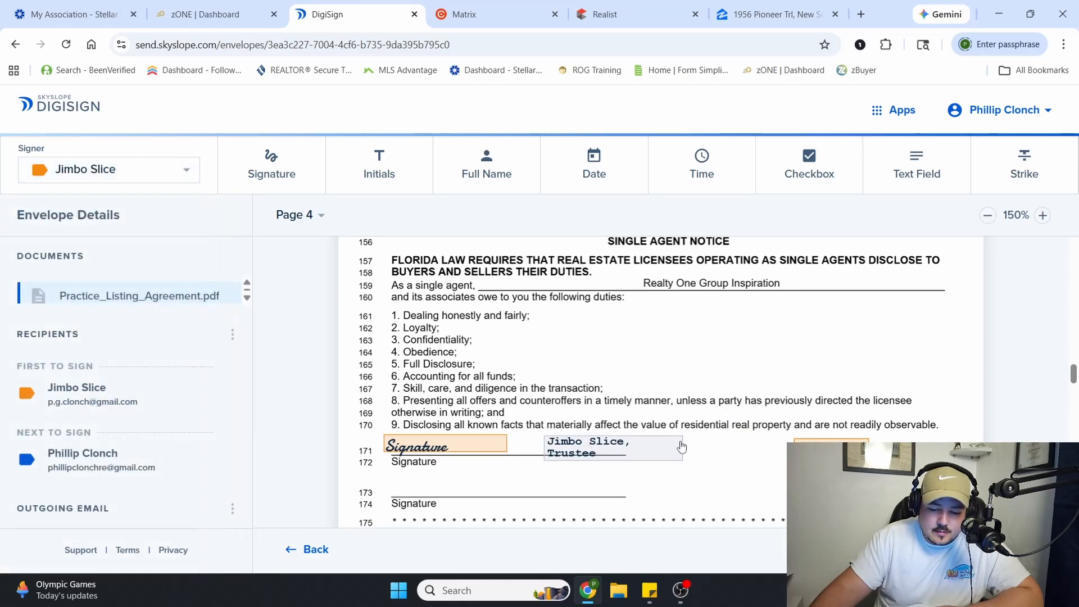
pyautogui.click(685, 456)
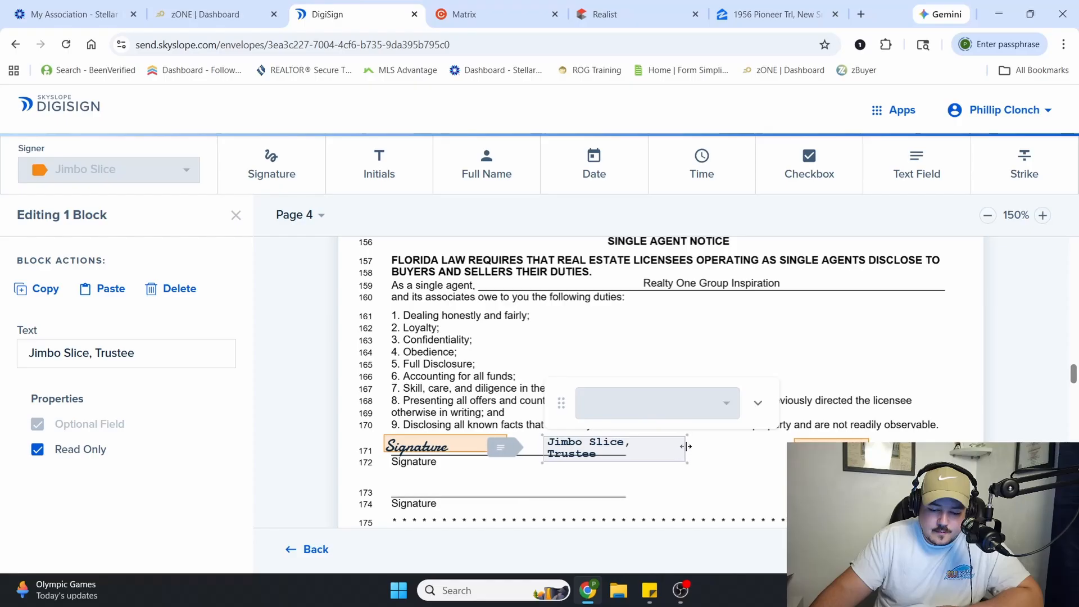
pyautogui.moveTo(677, 435); pyautogui.dragTo(696, 451)
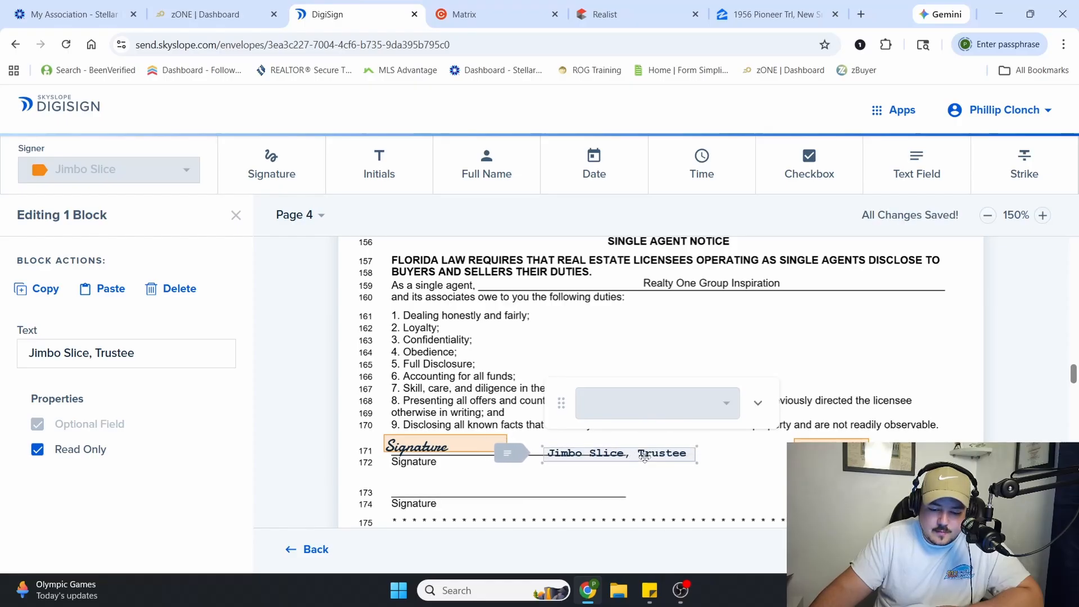
pyautogui.click(669, 491)
# Place the seller's signature and date fields under the transaction broker consent on page 4, and paste the initials pair into the foot acknowledgement line
pyautogui.scroll(-6, 669, 490)
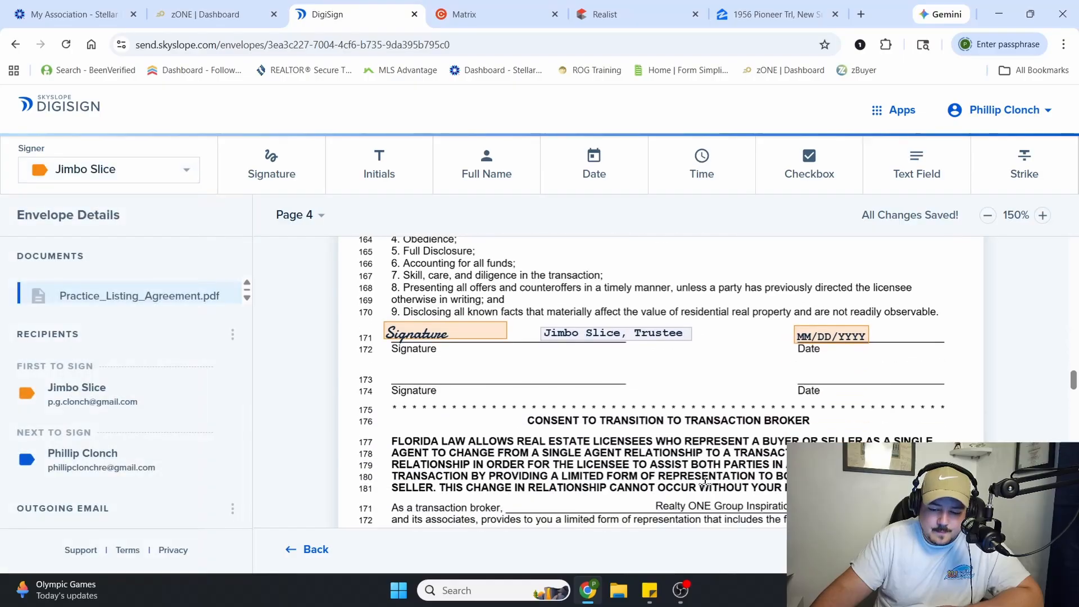
pyautogui.scroll(-2, 704, 482)
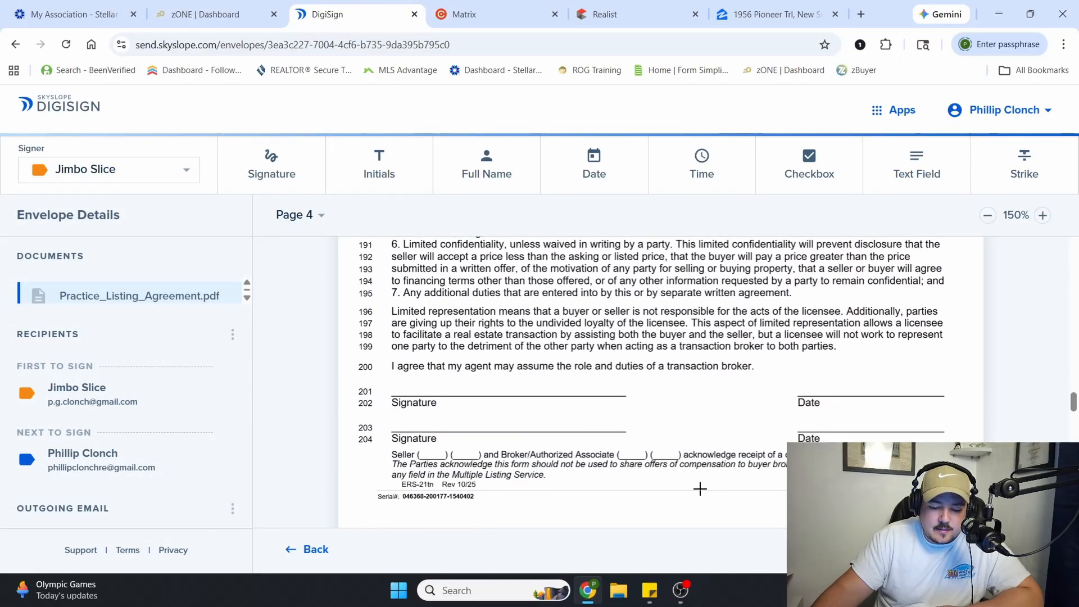
pyautogui.click(304, 163)
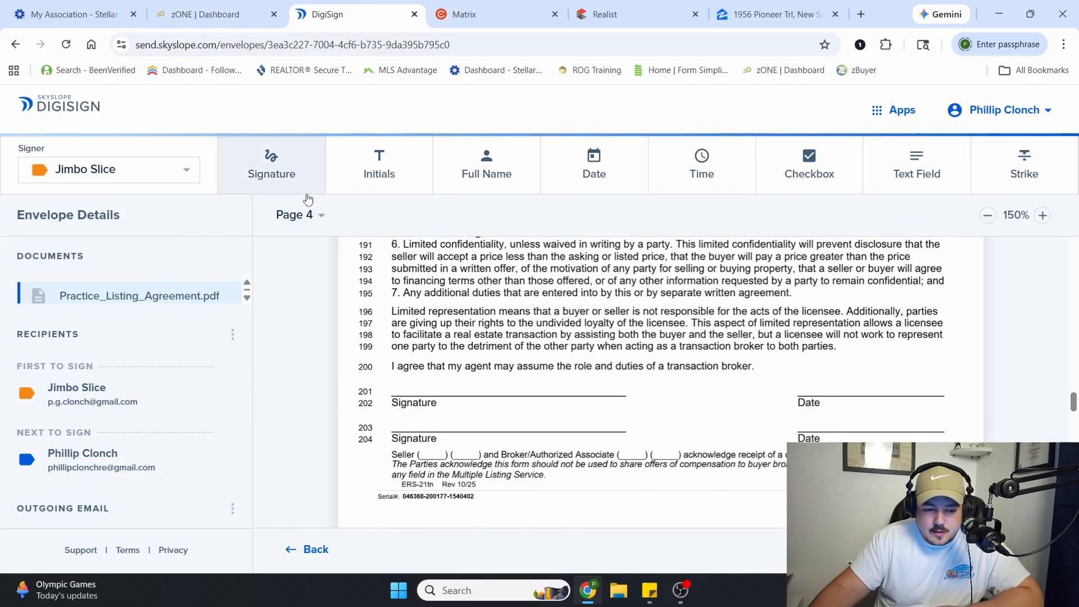
pyautogui.click(392, 384)
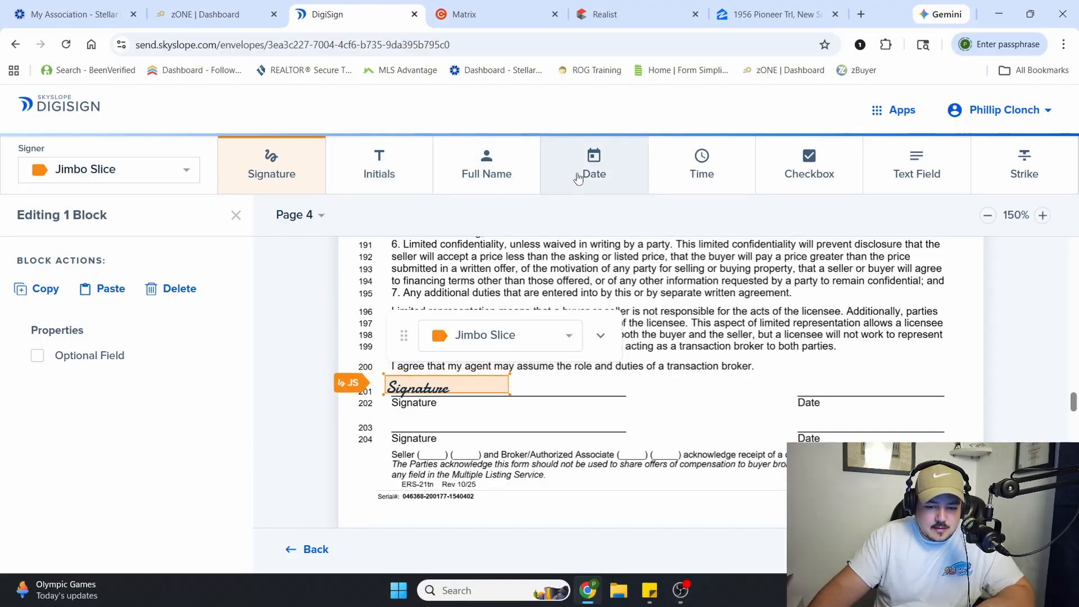
pyautogui.hotkey('ctrl', 'v')
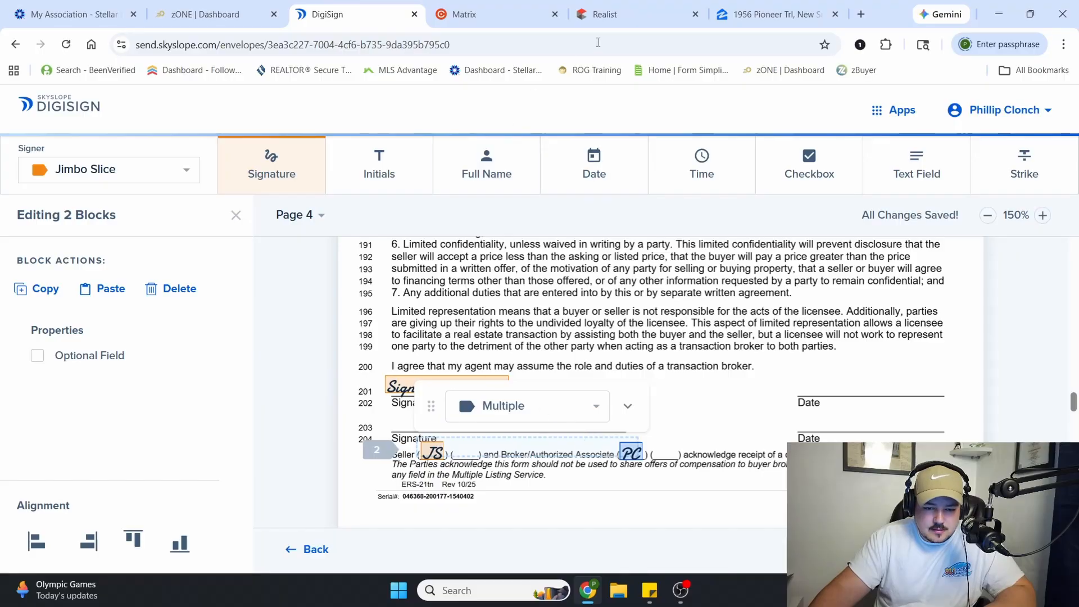
pyautogui.click(591, 169)
pyautogui.click(770, 384)
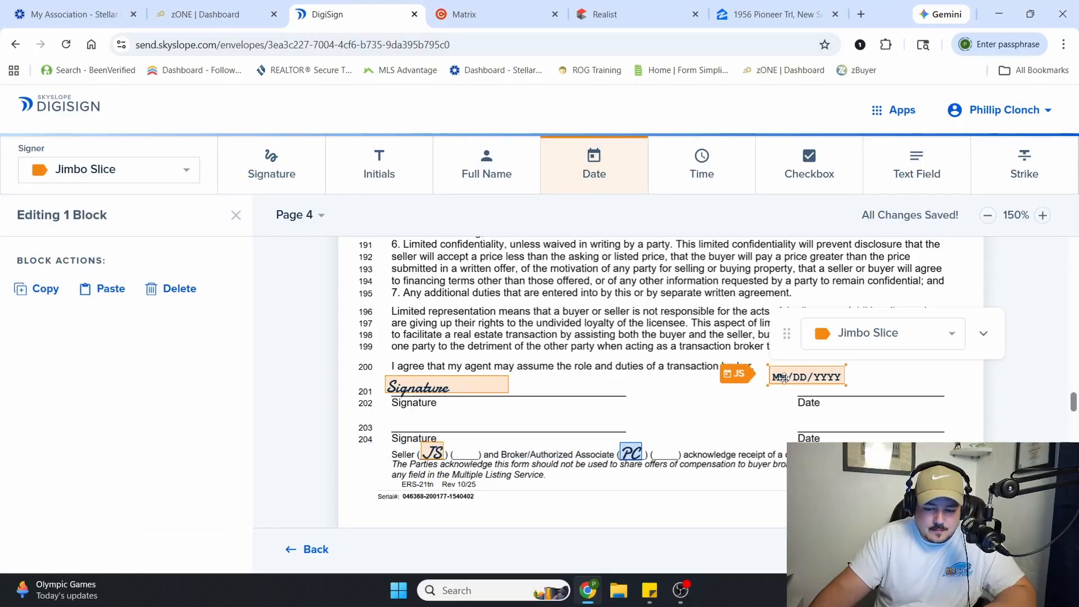
# Add a text field beside the seller's signature on line 201 containing the seller's full name followed by ", Trustee"
pyautogui.click(894, 168)
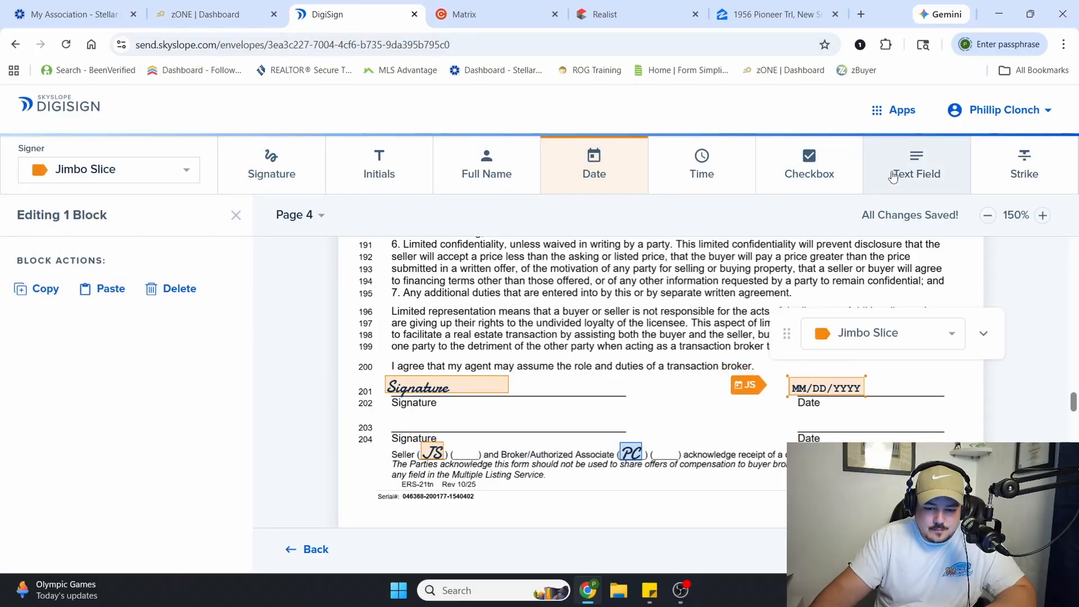
pyautogui.click(547, 388)
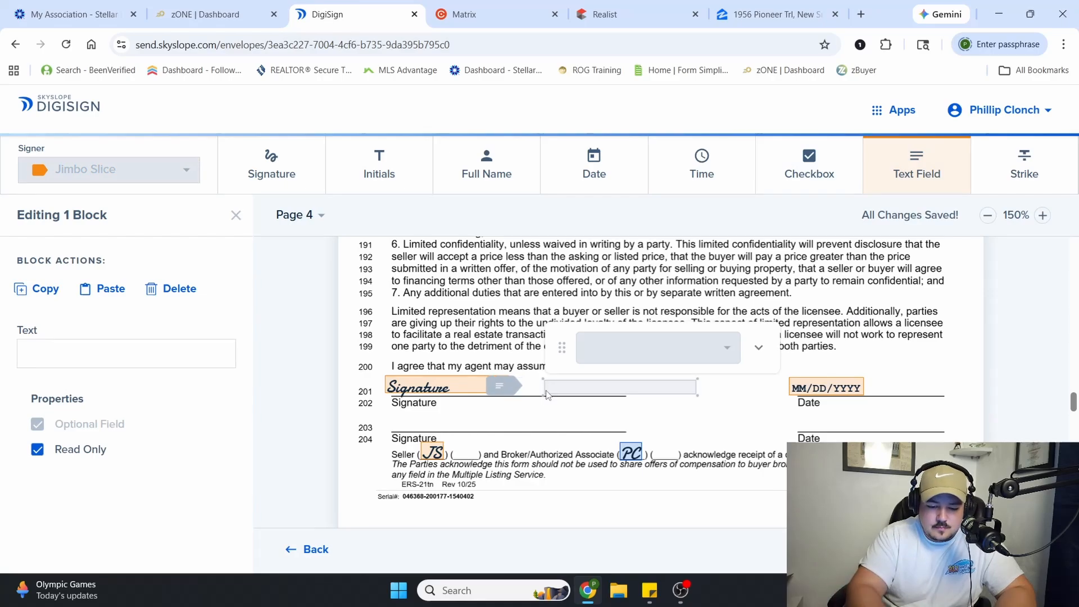
pyautogui.write('Jimbo Slice,')
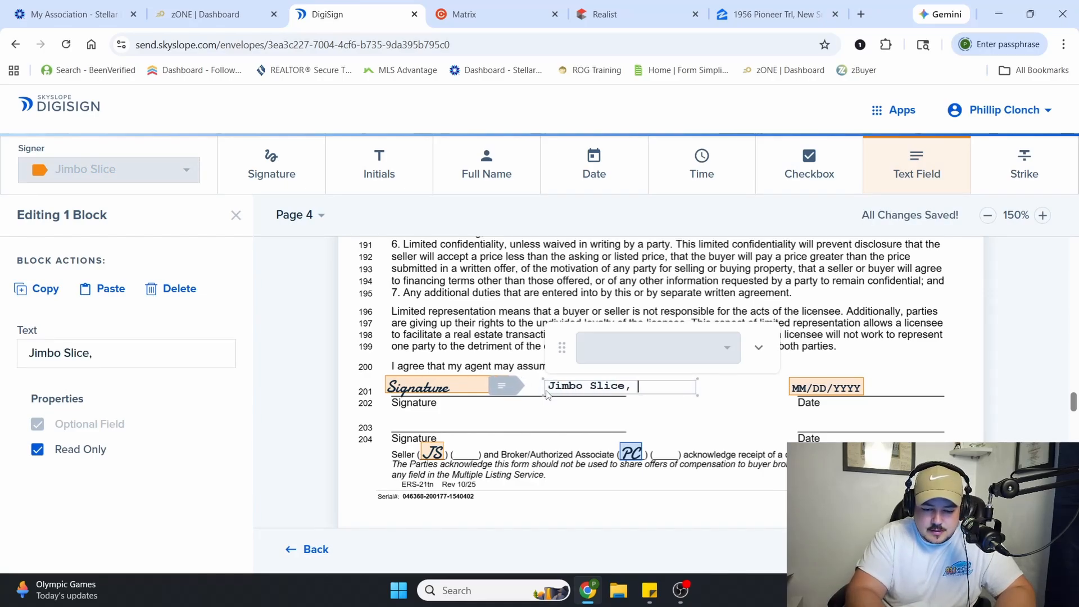
pyautogui.write('Trustee')
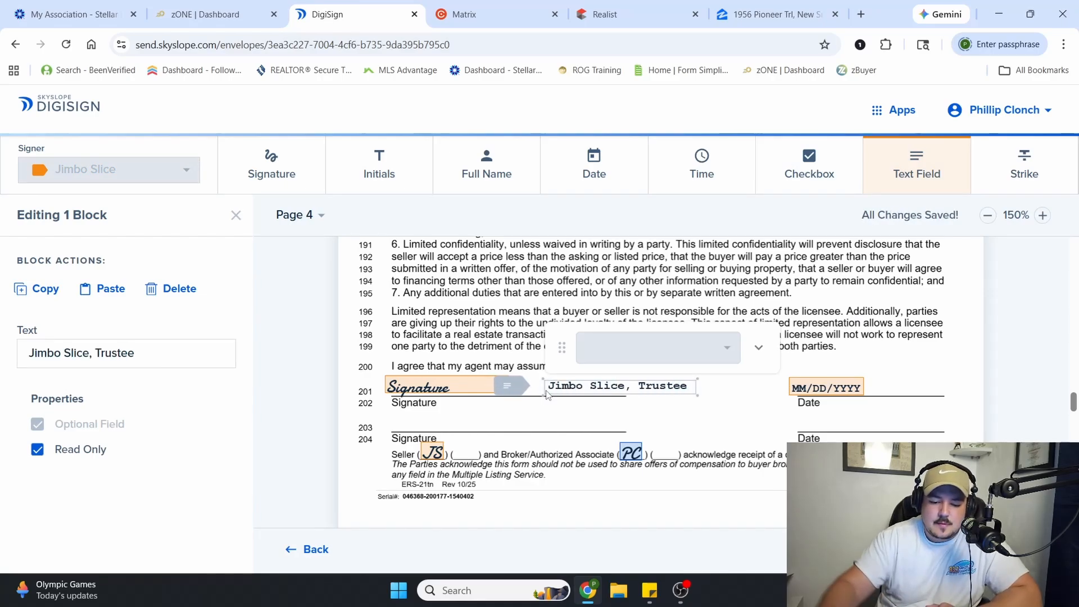
pyautogui.click(918, 174)
pyautogui.click(592, 311)
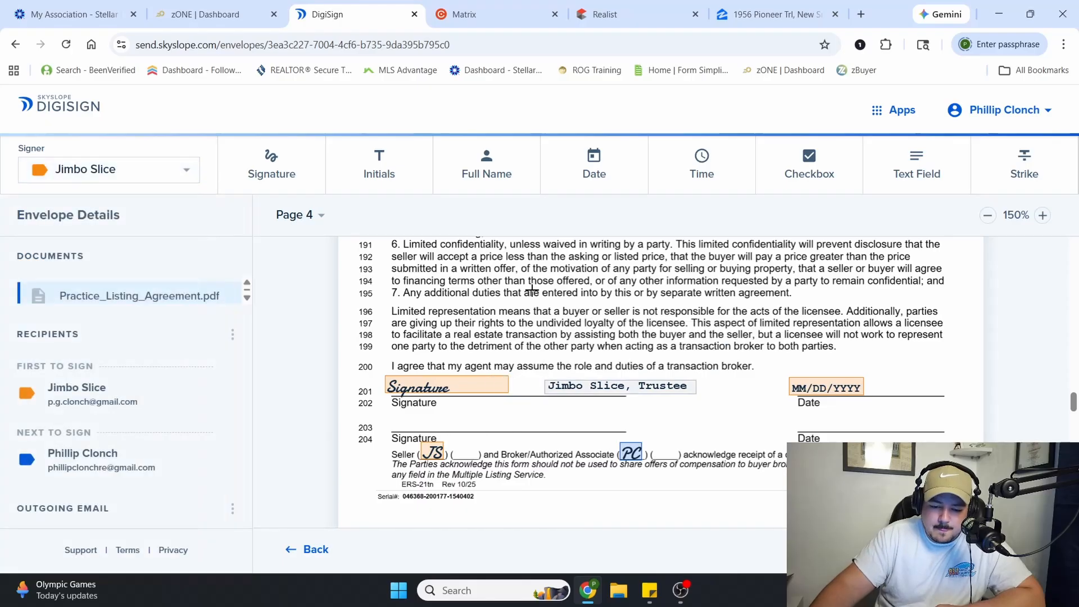
# Paste the initials pair on page 5 and position the seller's and the associate's initials in the Arbitration blanks of section 13
pyautogui.scroll(-5, 519, 337)
pyautogui.scroll(-3, 519, 336)
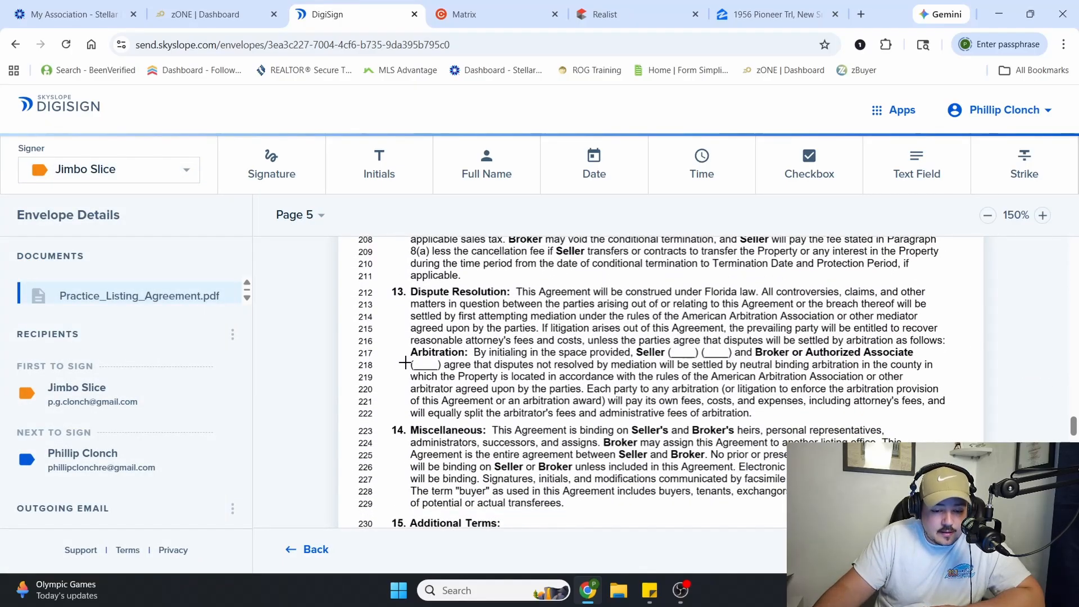
pyautogui.scroll(-9, 547, 356)
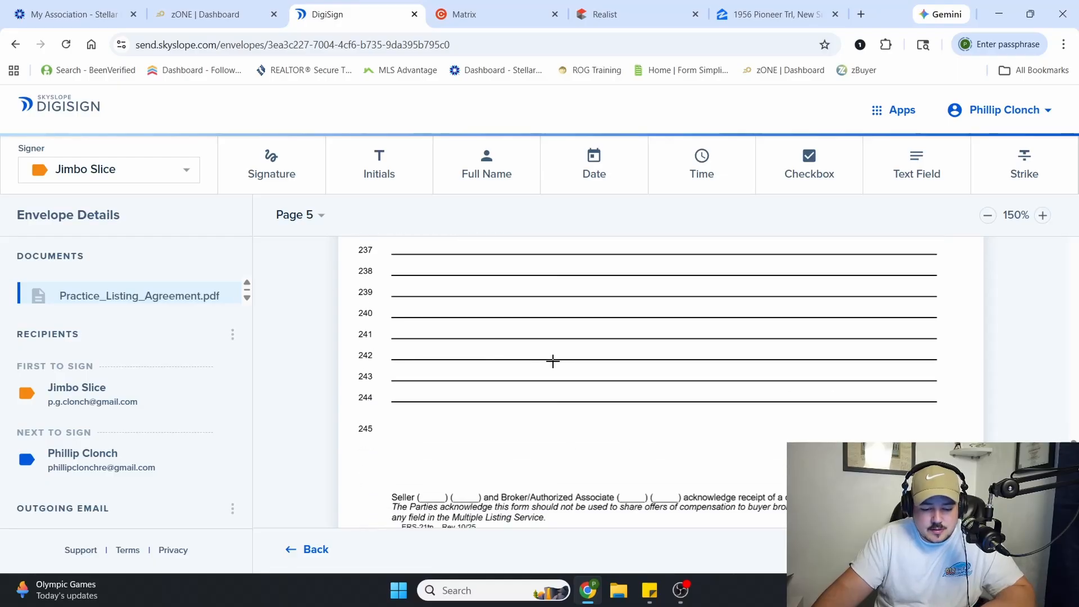
pyautogui.hotkey('ctrl', 'v')
pyautogui.moveTo(633, 491); pyautogui.dragTo(424, 433)
pyautogui.scroll(3, 652, 396)
pyautogui.scroll(4, 694, 390)
pyautogui.click(797, 368)
pyautogui.click(881, 422)
pyautogui.click(629, 406)
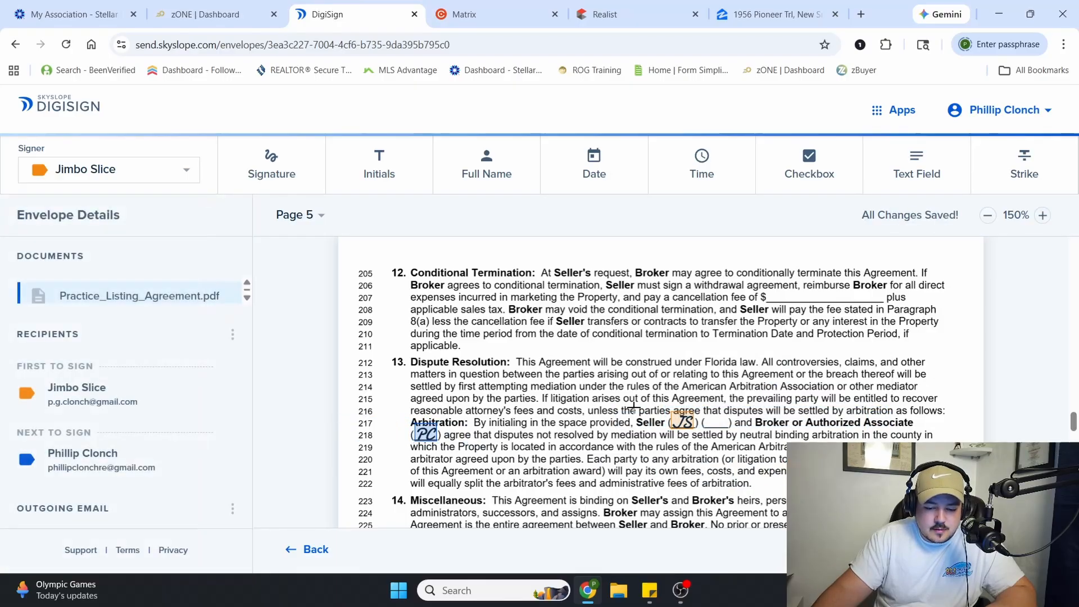
# Paste the initials pair into the acknowledgement line at the foot of page 5 and align it with the blanks
pyautogui.scroll(-7, 647, 416)
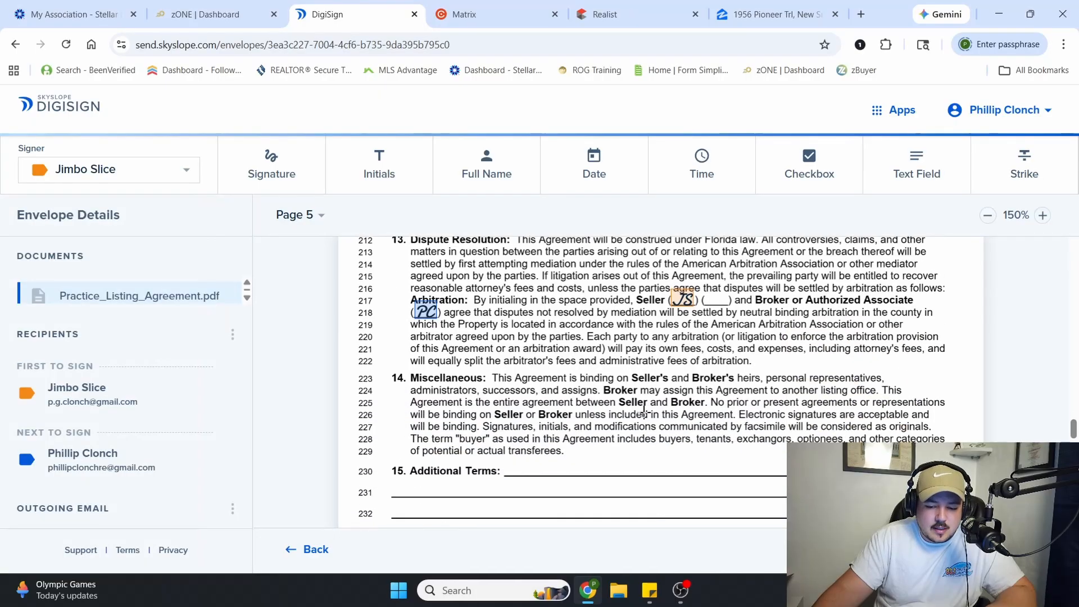
pyautogui.scroll(-3, 609, 413)
pyautogui.hotkey('ctrl', 'v')
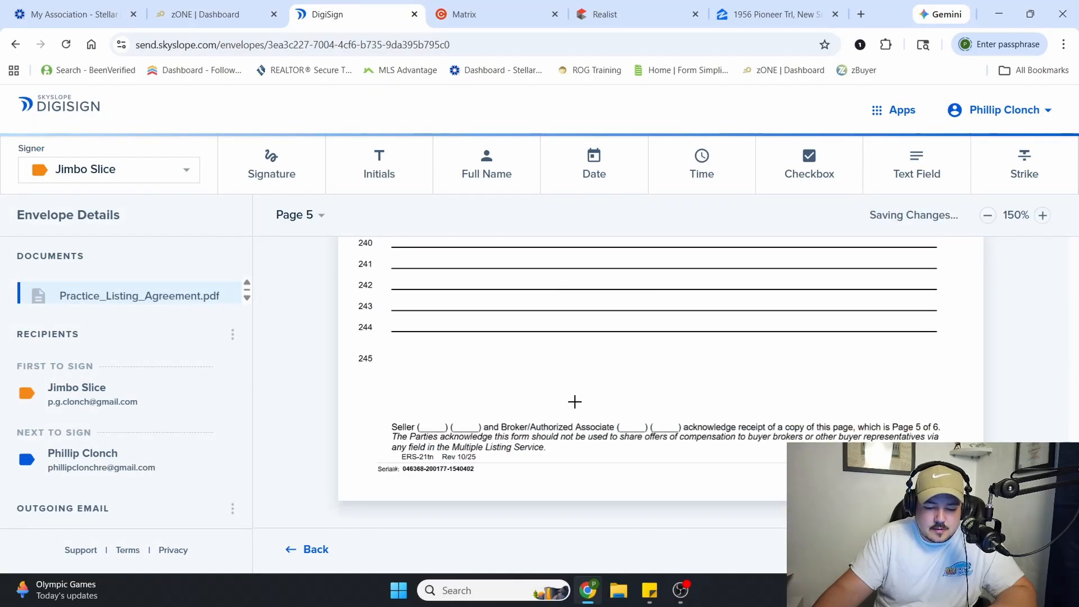
pyautogui.moveTo(647, 442); pyautogui.dragTo(635, 431)
pyautogui.click(624, 513)
# Place the seller's signature field on the first Seller's Signature line on page 6
pyautogui.scroll(-5, 624, 446)
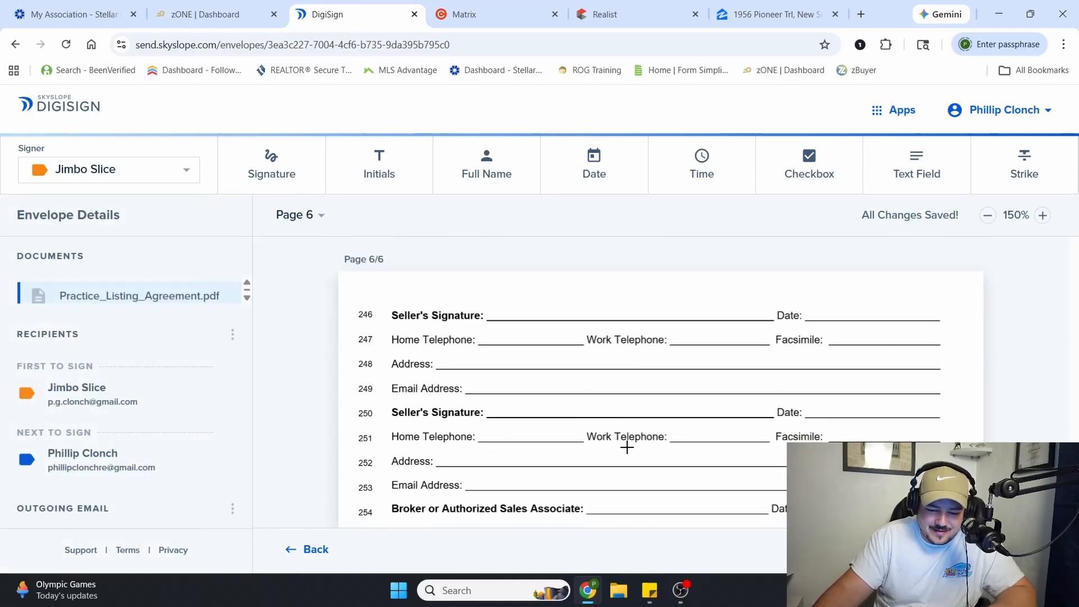
pyautogui.click(271, 166)
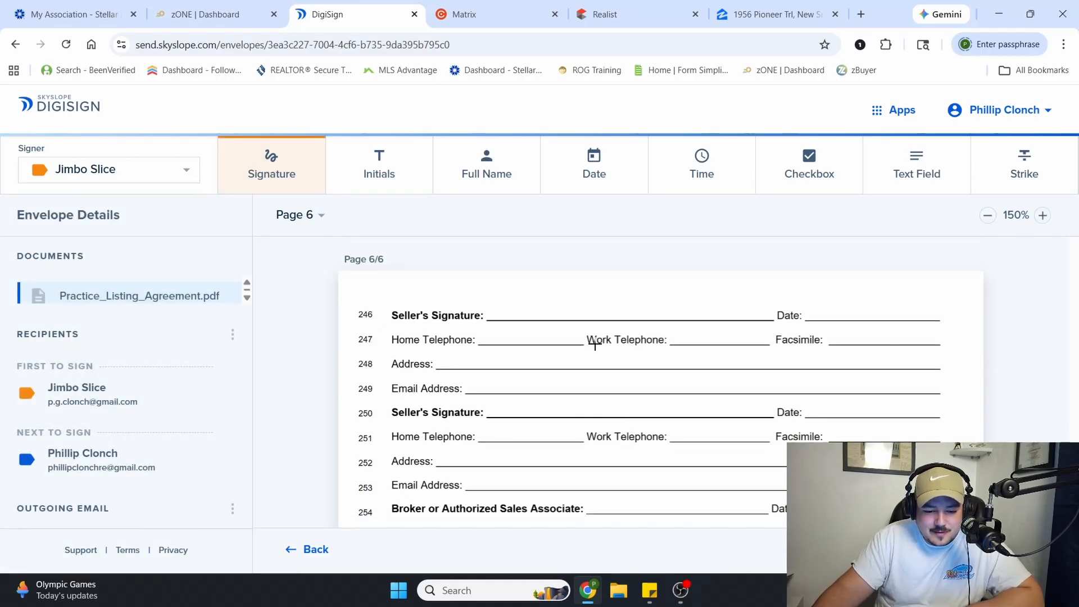
pyautogui.click(485, 316)
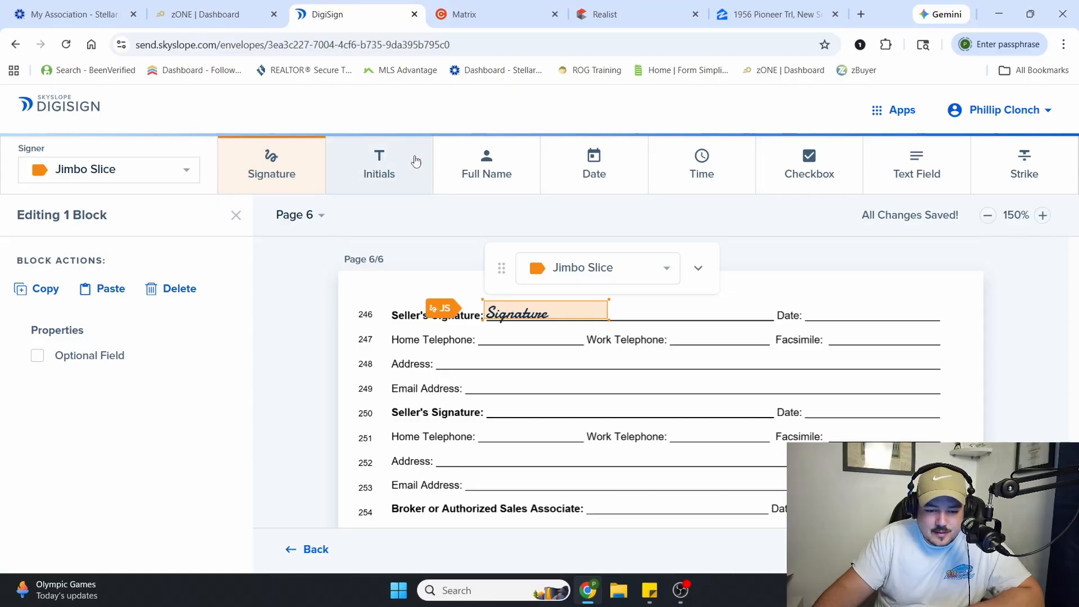
# Add a text field with the seller's full name followed by ", Trustee" beside the page 6 signature, and place the seller's date field
pyautogui.click(917, 167)
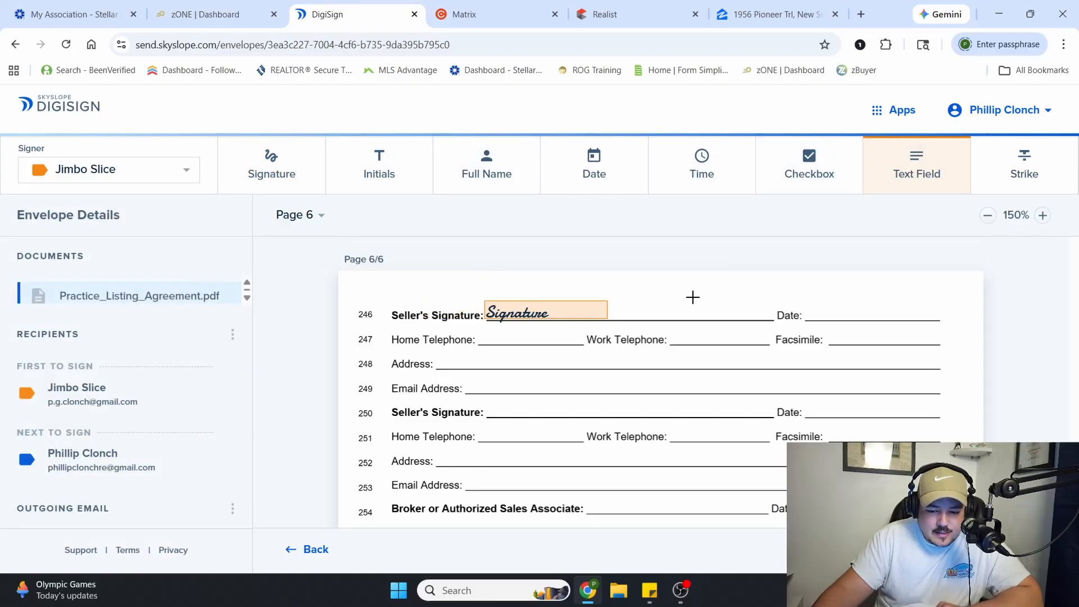
pyautogui.click(642, 307)
pyautogui.moveTo(663, 302); pyautogui.dragTo(651, 314)
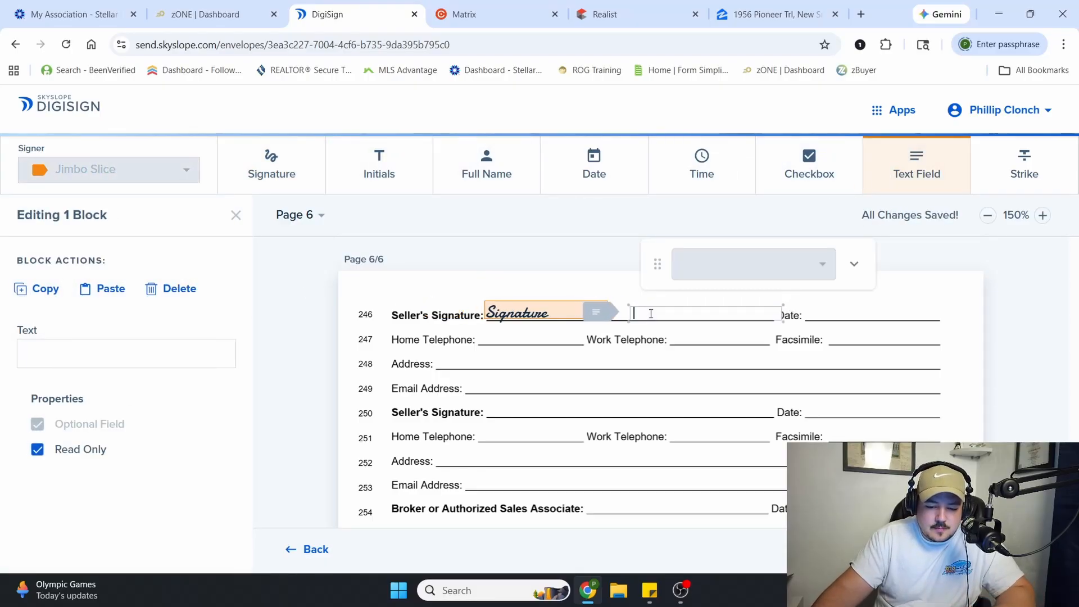
pyautogui.write('Jimbo S')
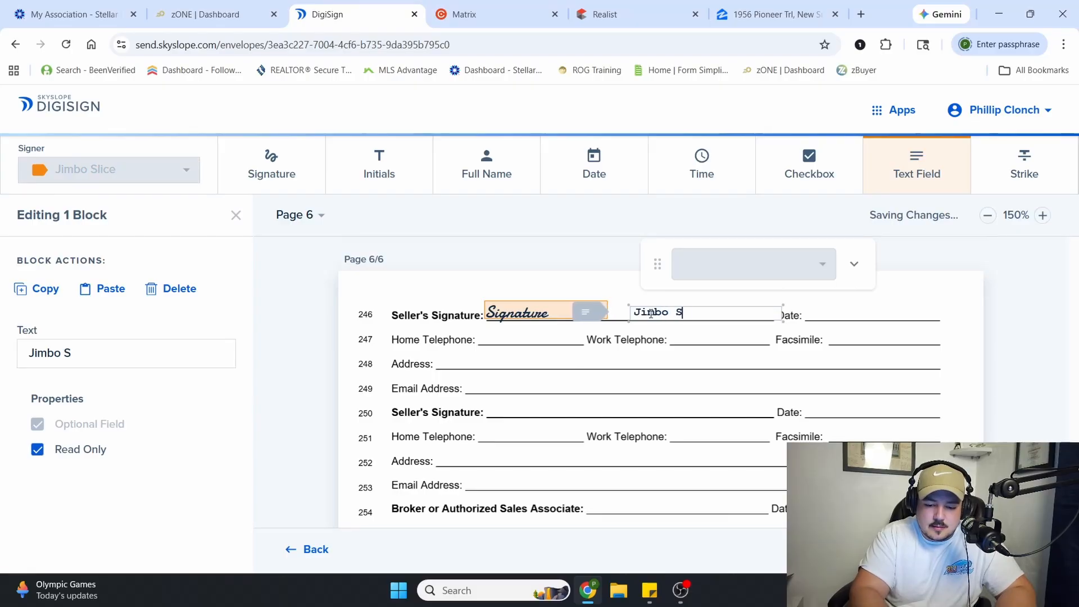
pyautogui.write('lice, Trustee')
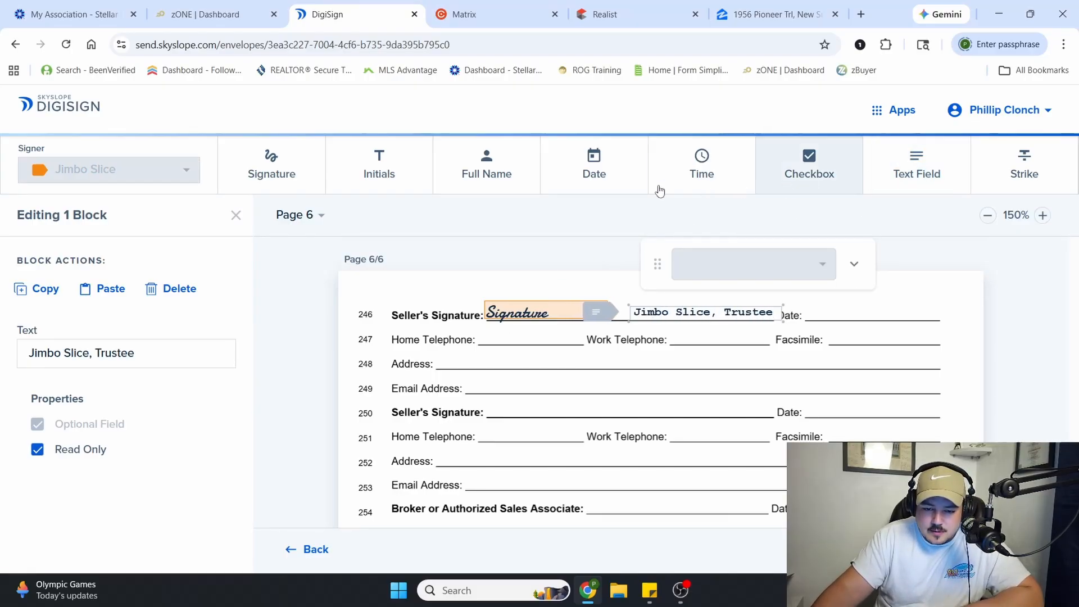
pyautogui.click(732, 222)
pyautogui.click(831, 314)
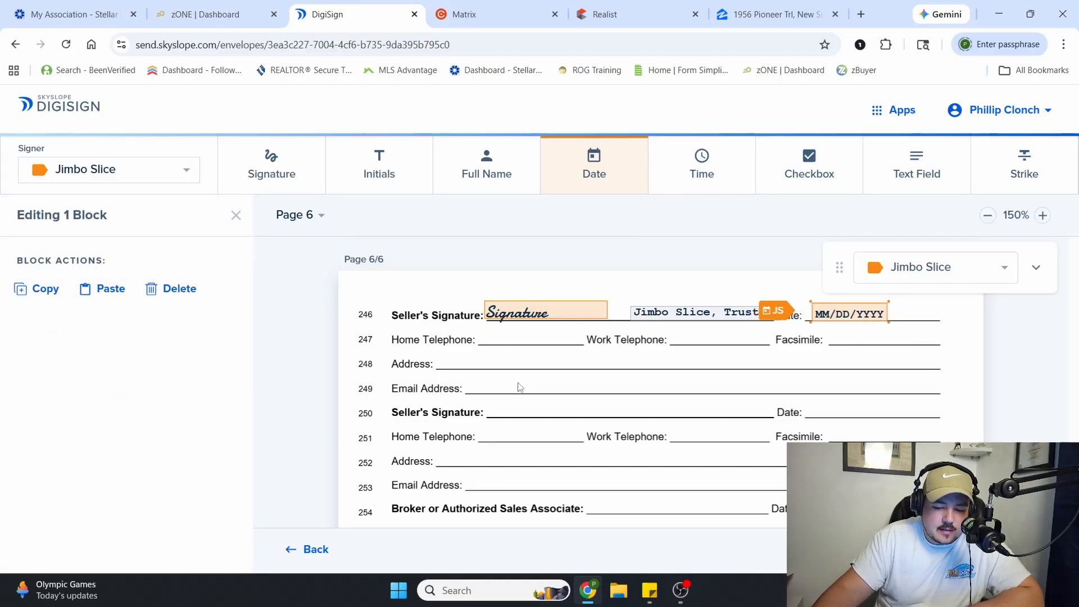
# Switch the signer to the agent and place signature and date fields on the second Seller's Signature line on page 6
pyautogui.scroll(-2, 530, 379)
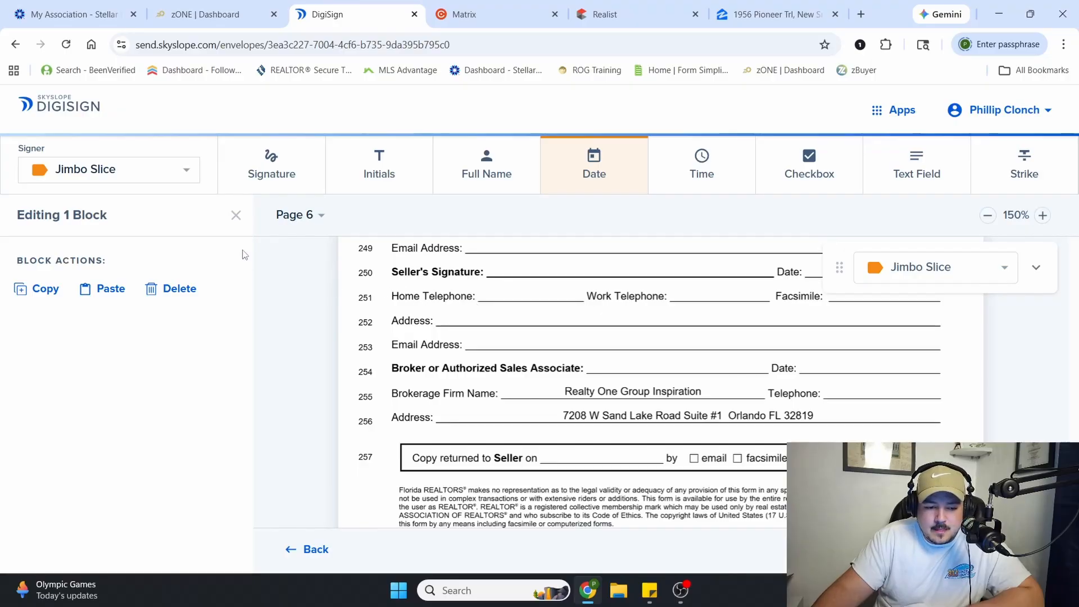
pyautogui.click(90, 140)
pyautogui.click(270, 165)
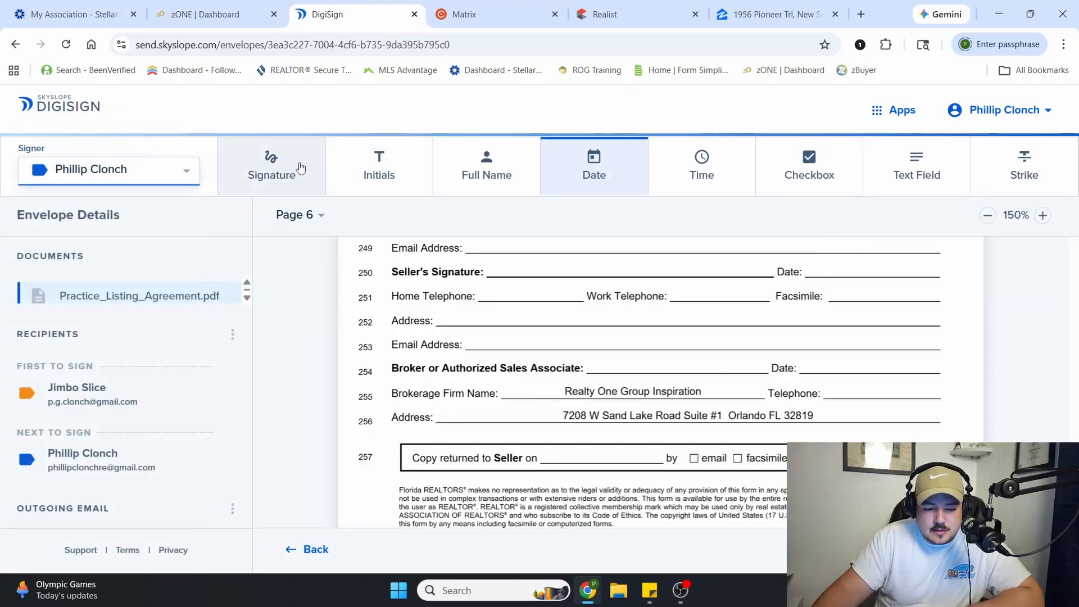
pyautogui.click(503, 268)
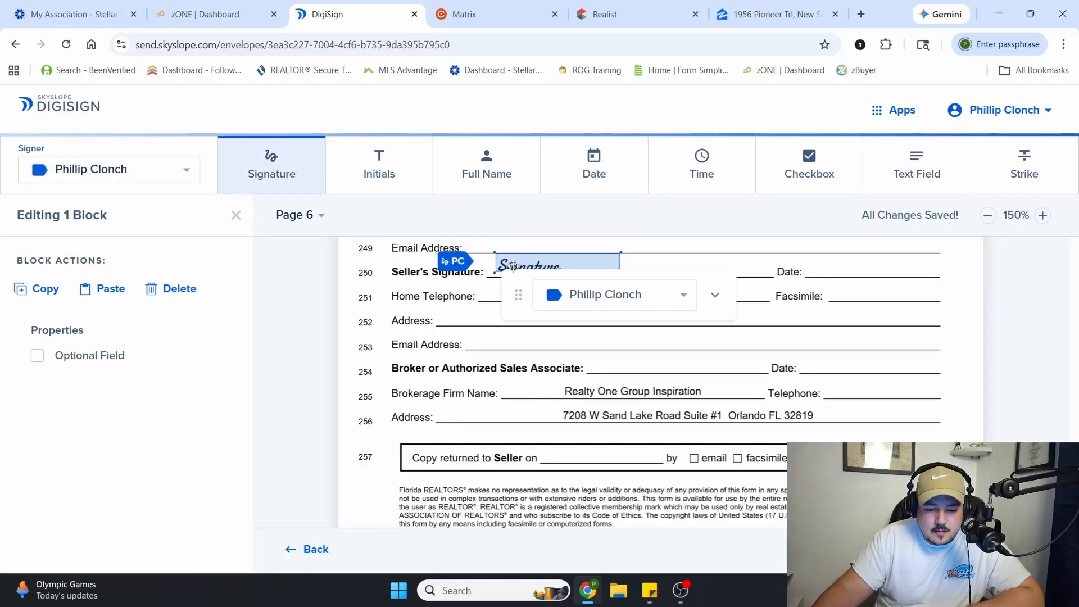
pyautogui.click(602, 186)
pyautogui.click(809, 264)
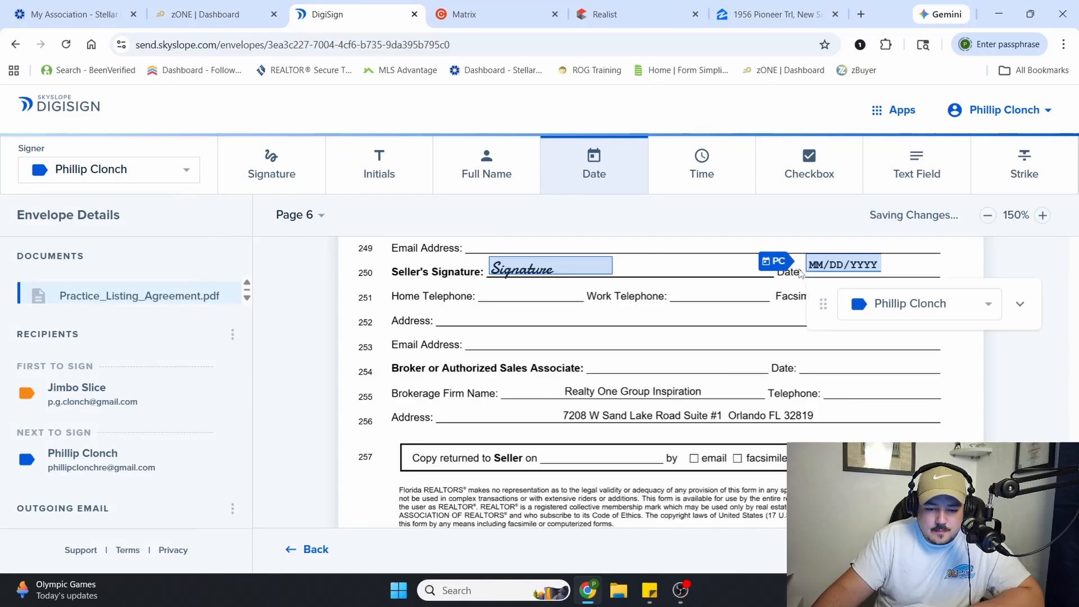
# Add the agent's full name field between the signature and date on line 250, and nudge the date field into place
pyautogui.click(495, 175)
pyautogui.click(664, 272)
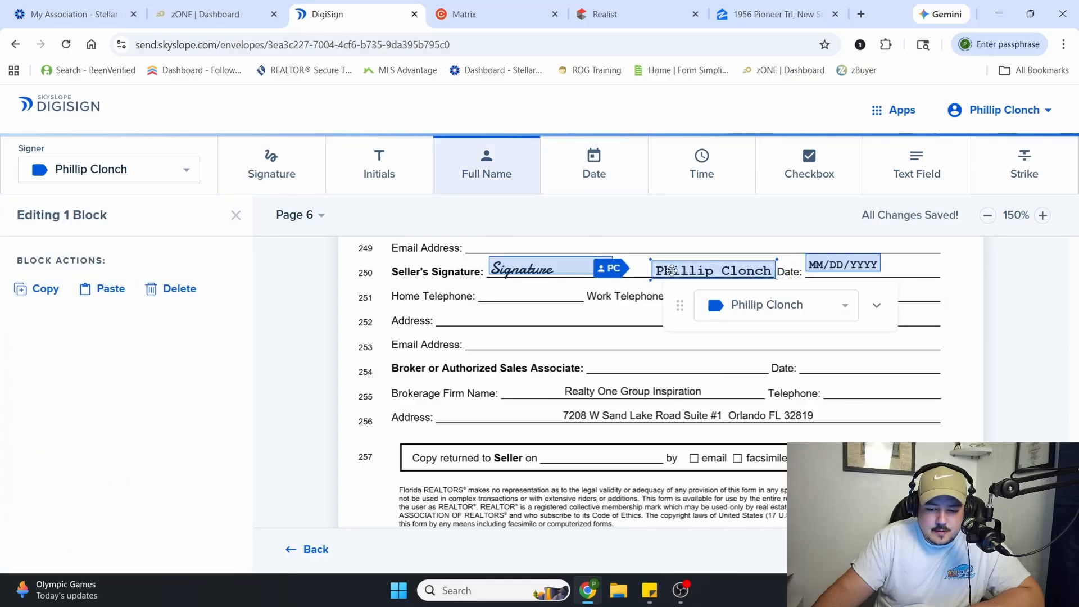
pyautogui.click(854, 262)
pyautogui.moveTo(854, 262); pyautogui.dragTo(856, 265)
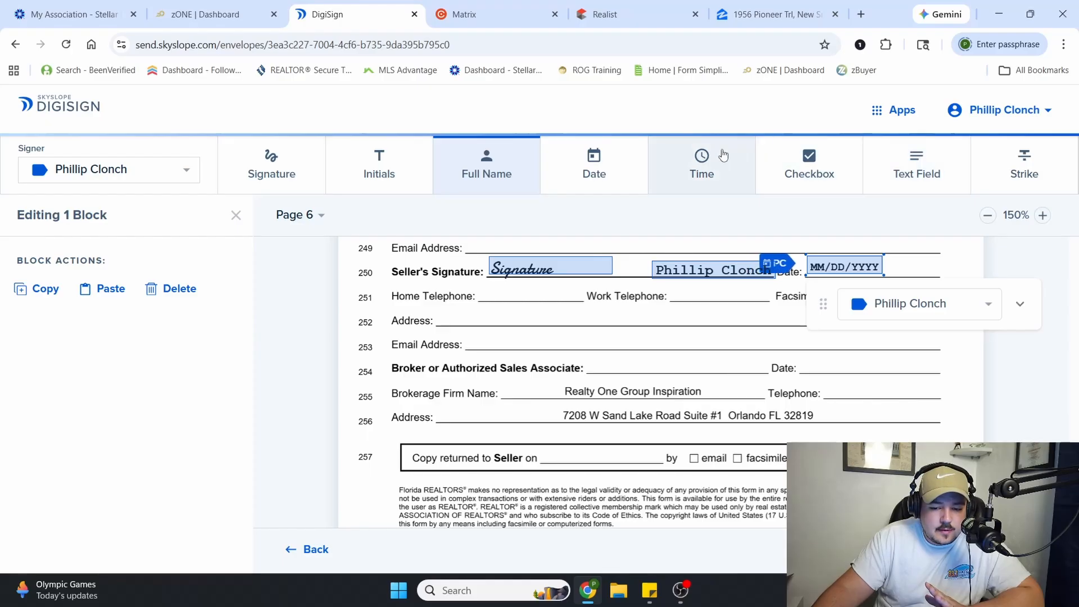
# Place an agent date field on the "Copy returned to Seller on" blank and a checkbox field over the email option
pyautogui.click(618, 173)
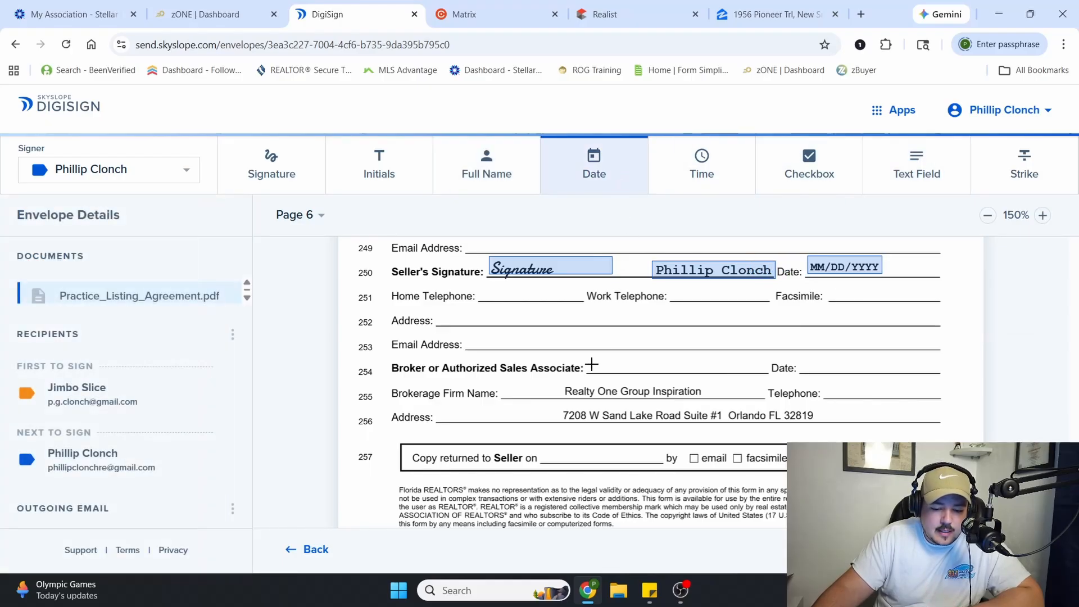
pyautogui.click(548, 462)
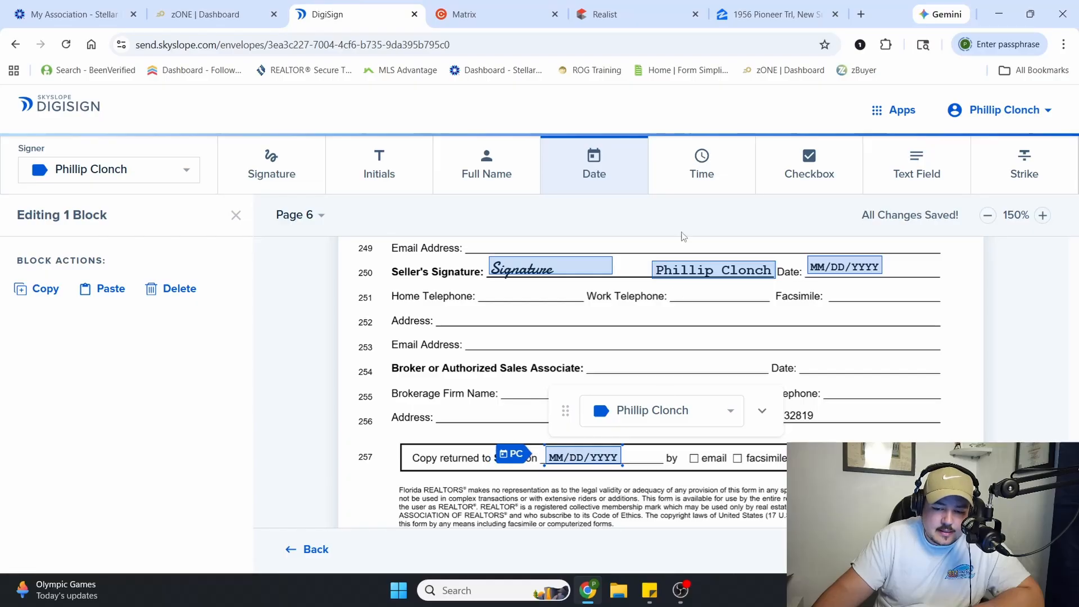
pyautogui.click(810, 163)
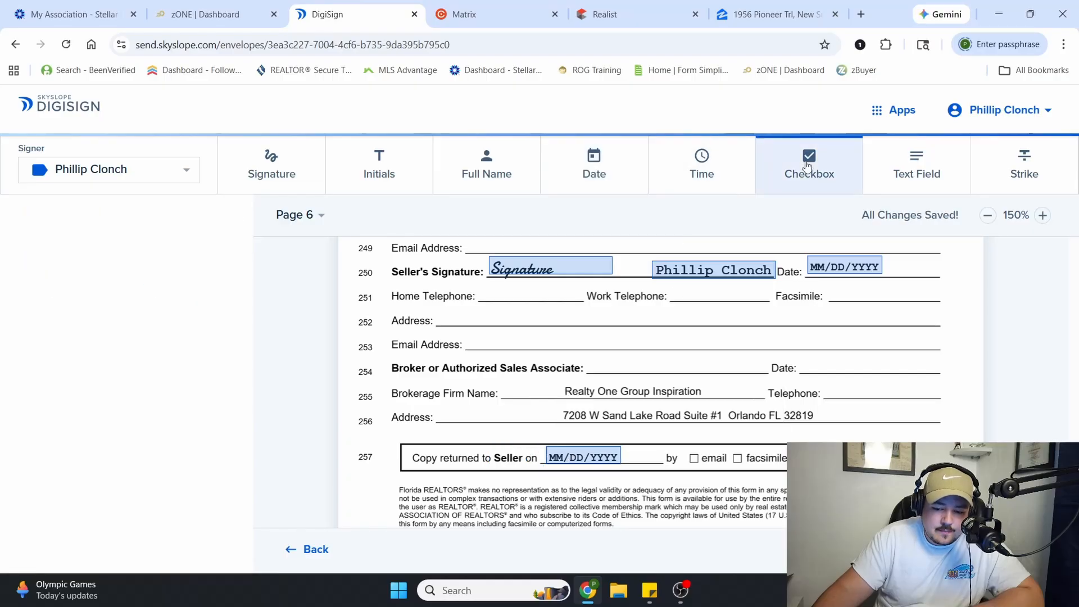
pyautogui.click(693, 460)
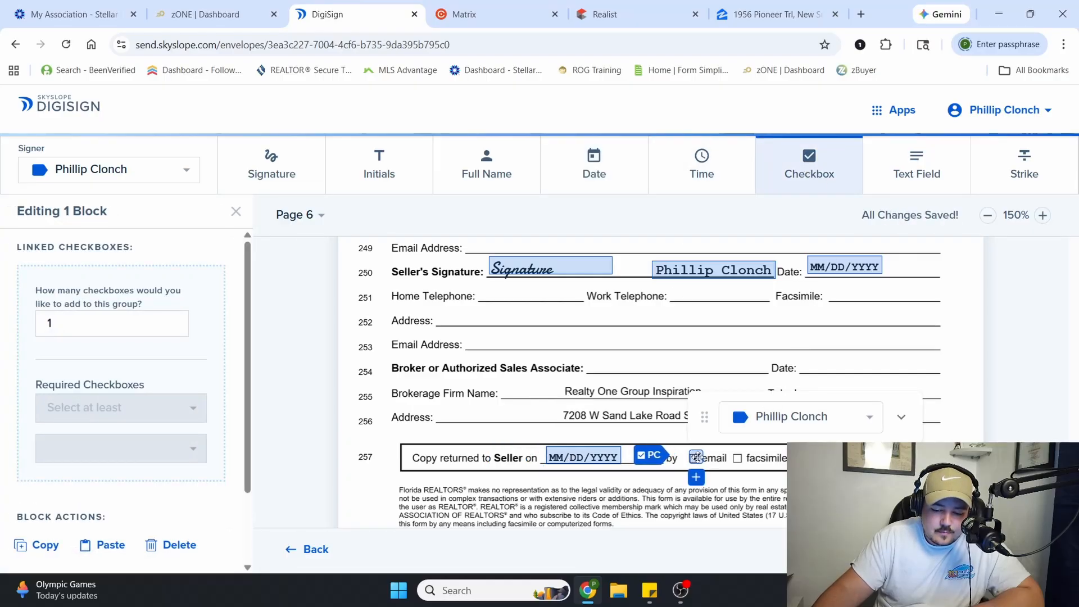
pyautogui.click(804, 169)
pyautogui.scroll(-4, 675, 303)
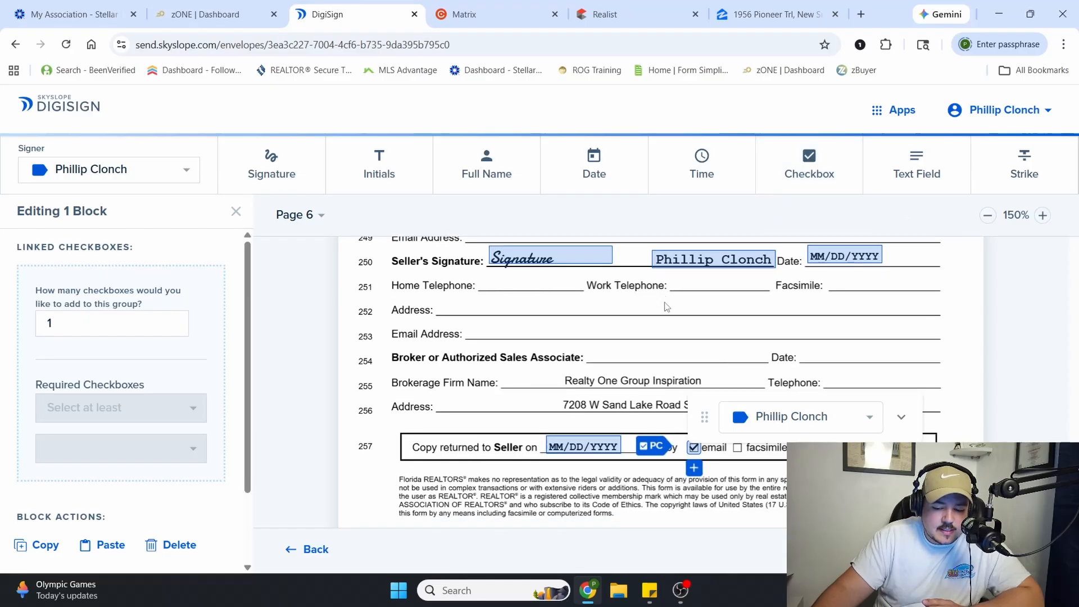
# Paste the copied seller and agent initials fields into the acknowledgment line at the foot of page 6
pyautogui.scroll(-3, 686, 298)
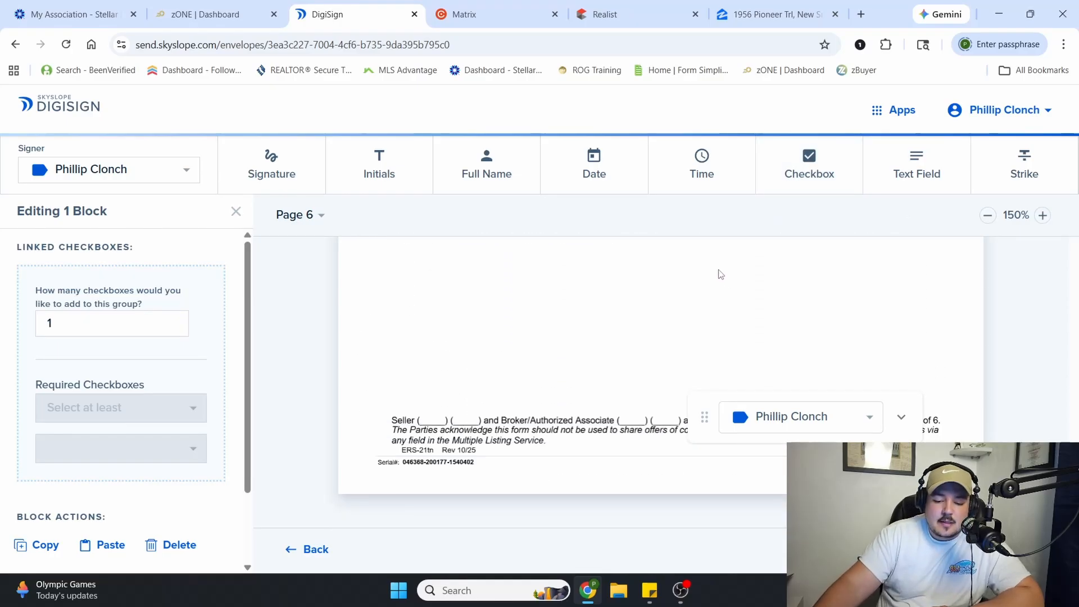
pyautogui.click(539, 317)
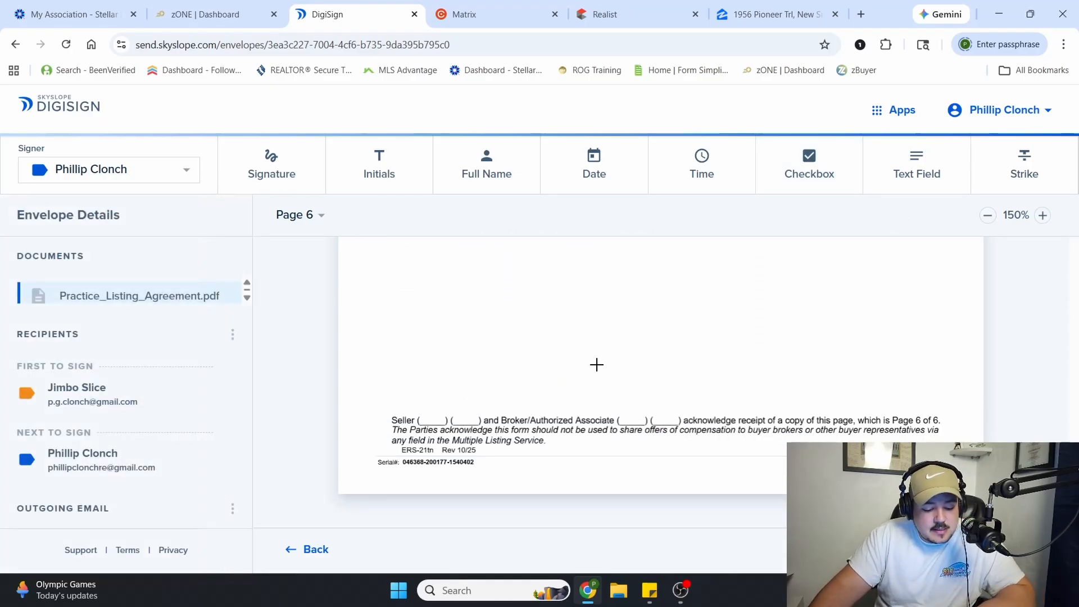
pyautogui.hotkey('ctrl', 'v')
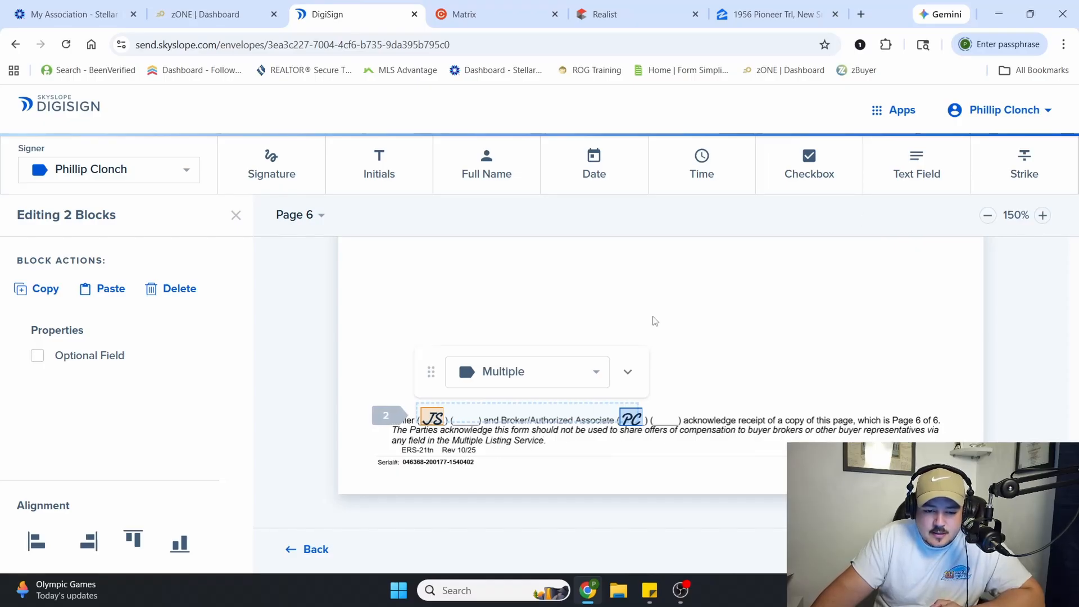
pyautogui.click(612, 315)
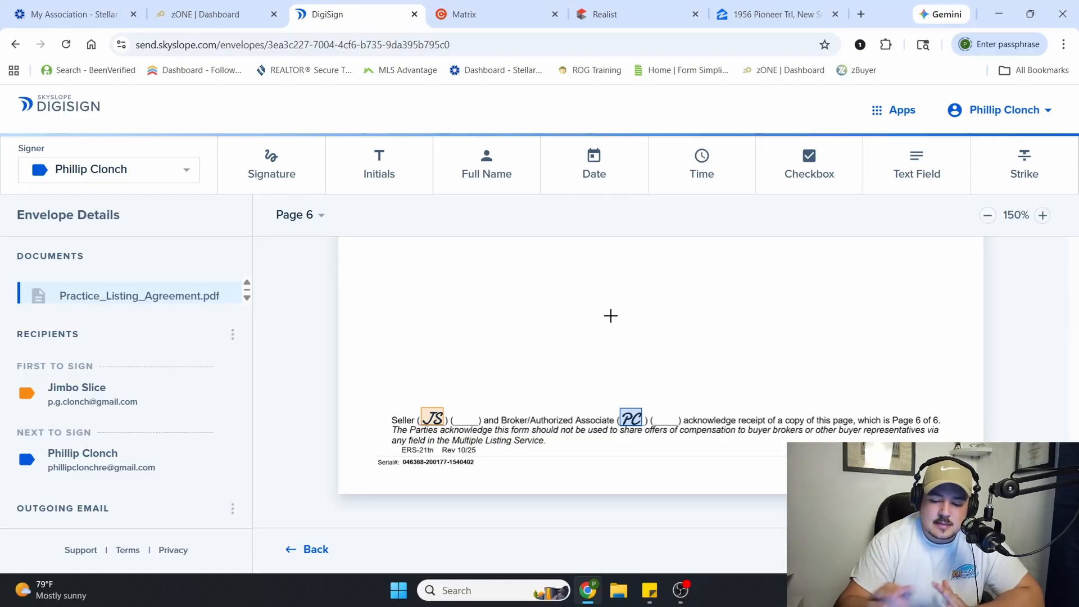
# Review the placed fields and filled-in terms from page 6 back to page 1 before sending the listing agreement
pyautogui.scroll(5, 592, 399)
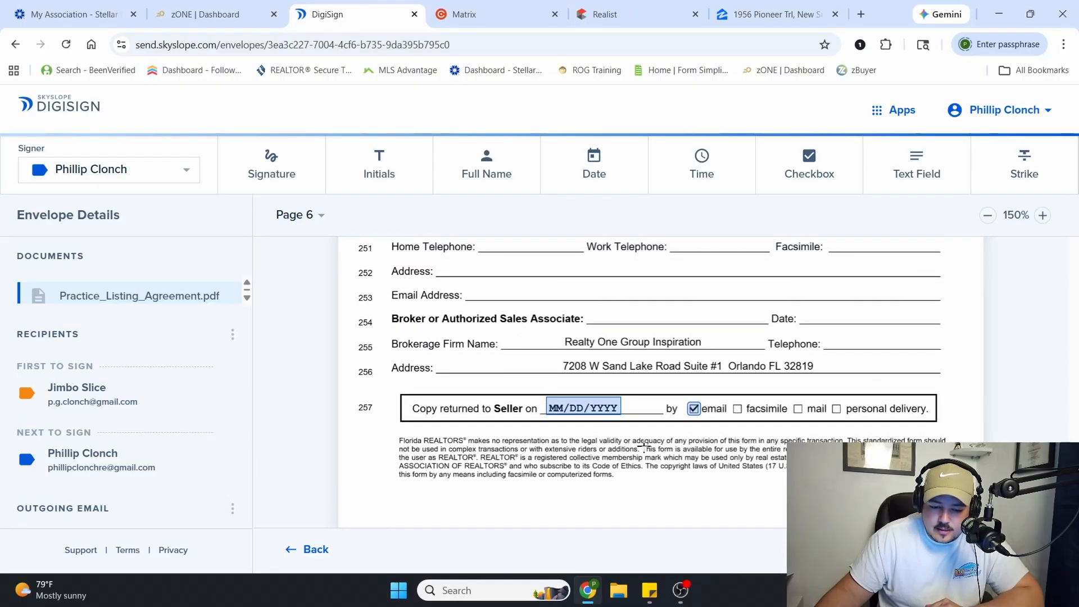
pyautogui.scroll(1, 600, 435)
pyautogui.scroll(2, 582, 495)
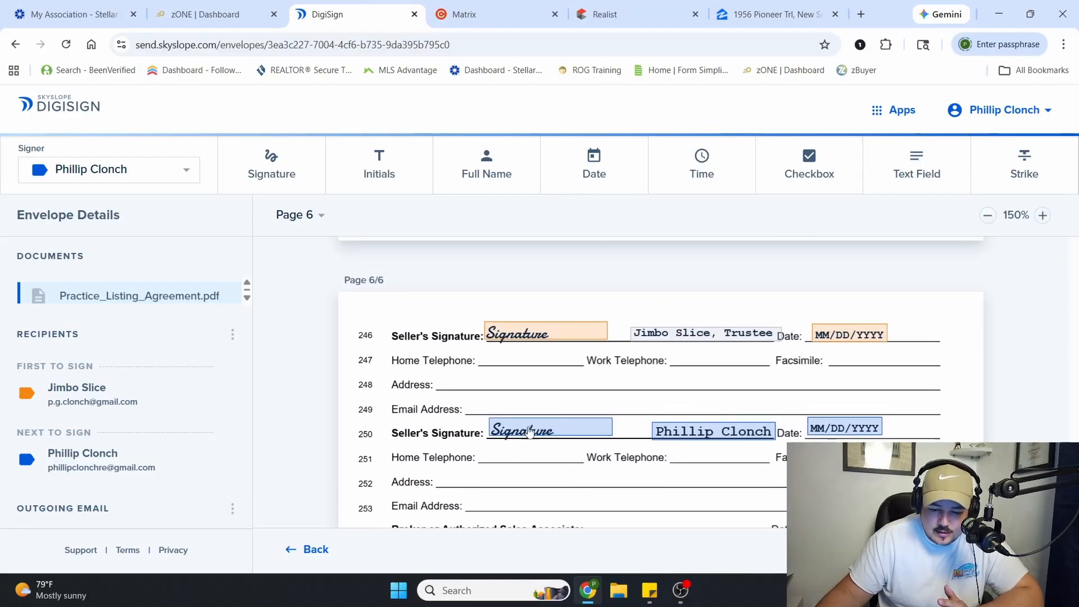
pyautogui.scroll(10, 624, 434)
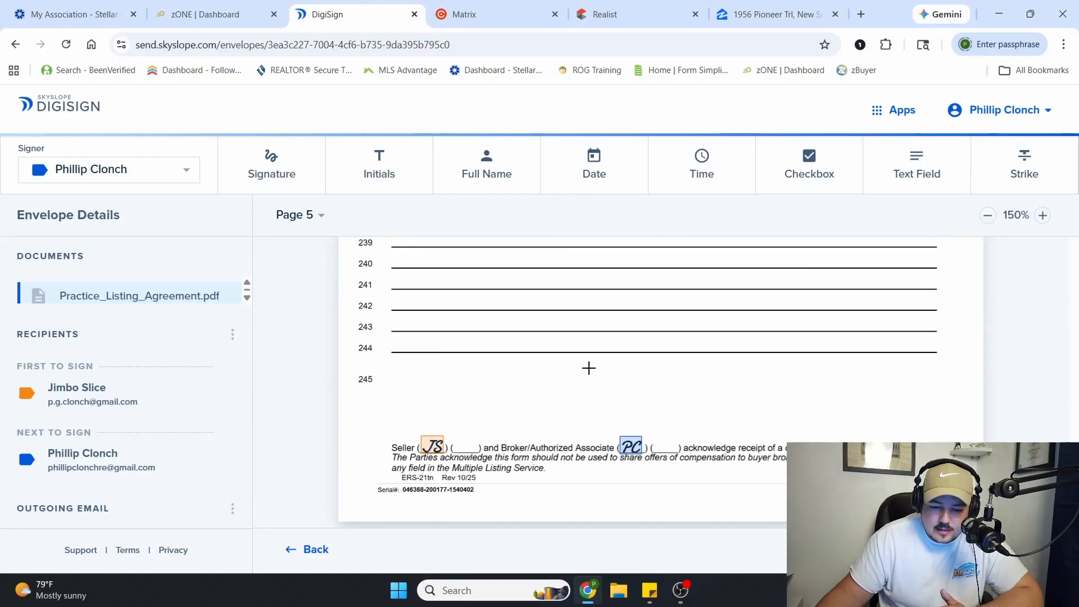
pyautogui.scroll(6, 601, 406)
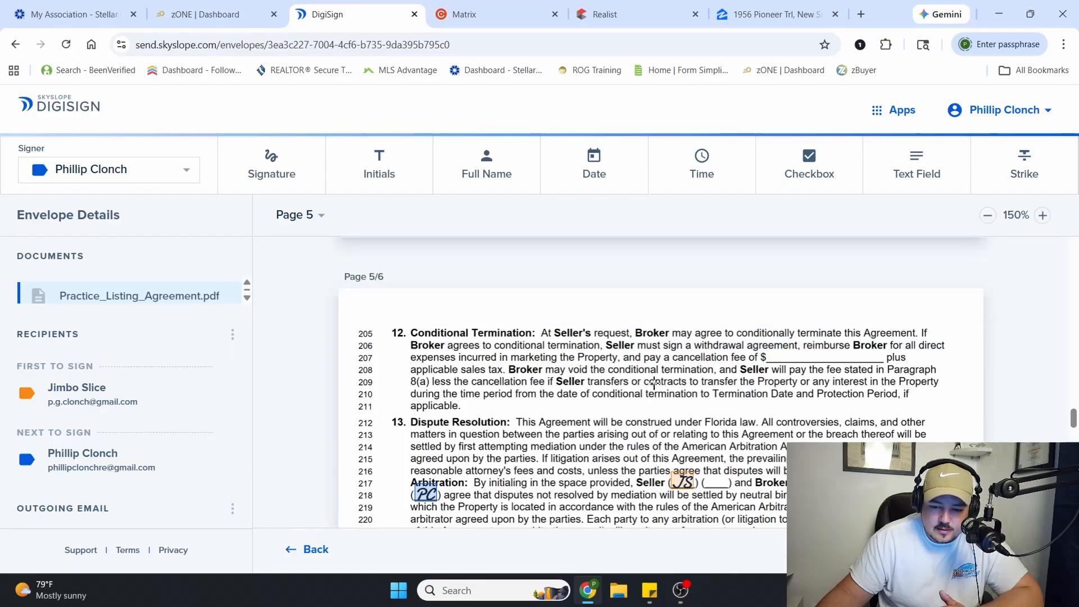
pyautogui.scroll(6, 620, 395)
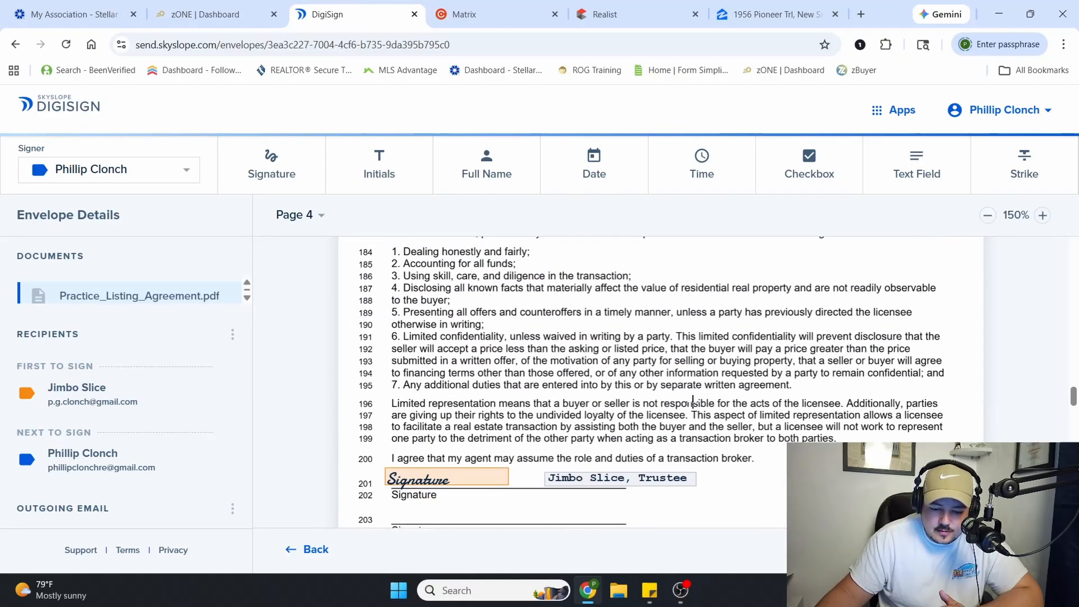
pyautogui.scroll(8, 509, 352)
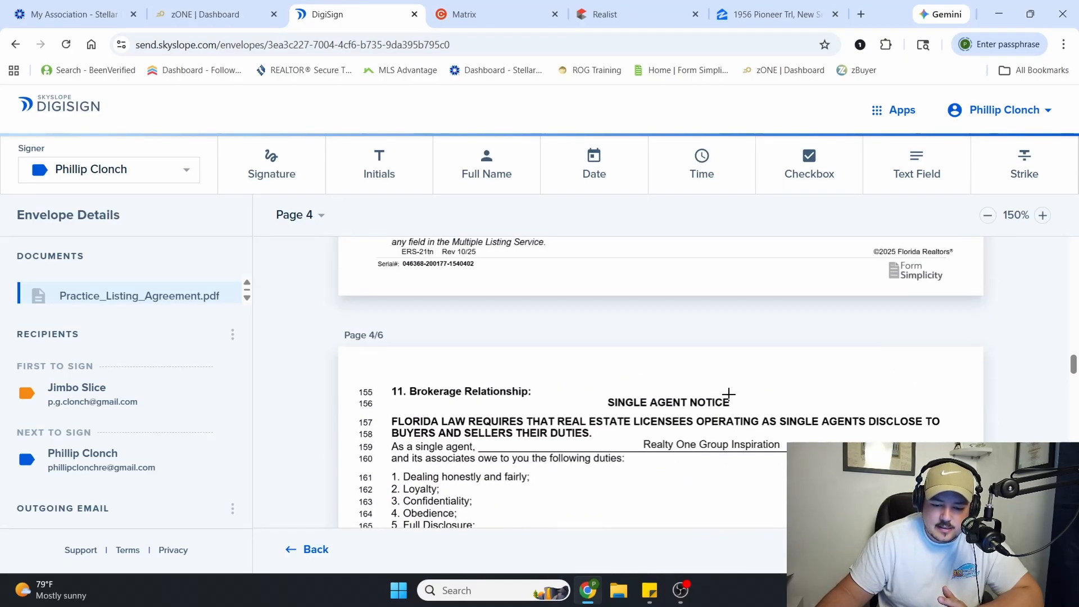
pyautogui.scroll(8, 577, 368)
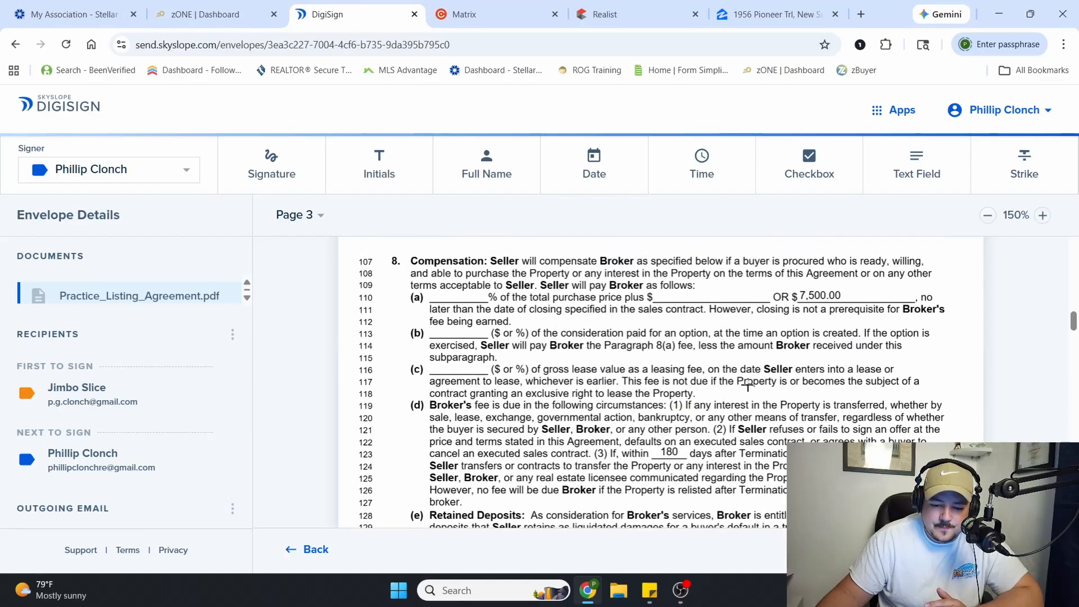
pyautogui.scroll(10, 753, 385)
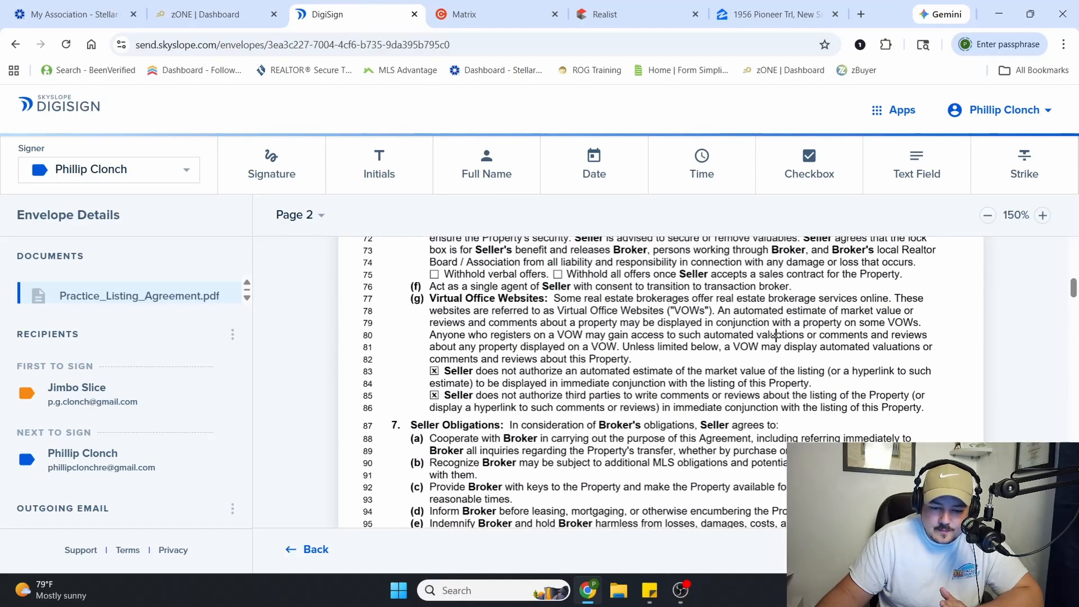
pyautogui.scroll(3, 776, 335)
pyautogui.scroll(3, 777, 334)
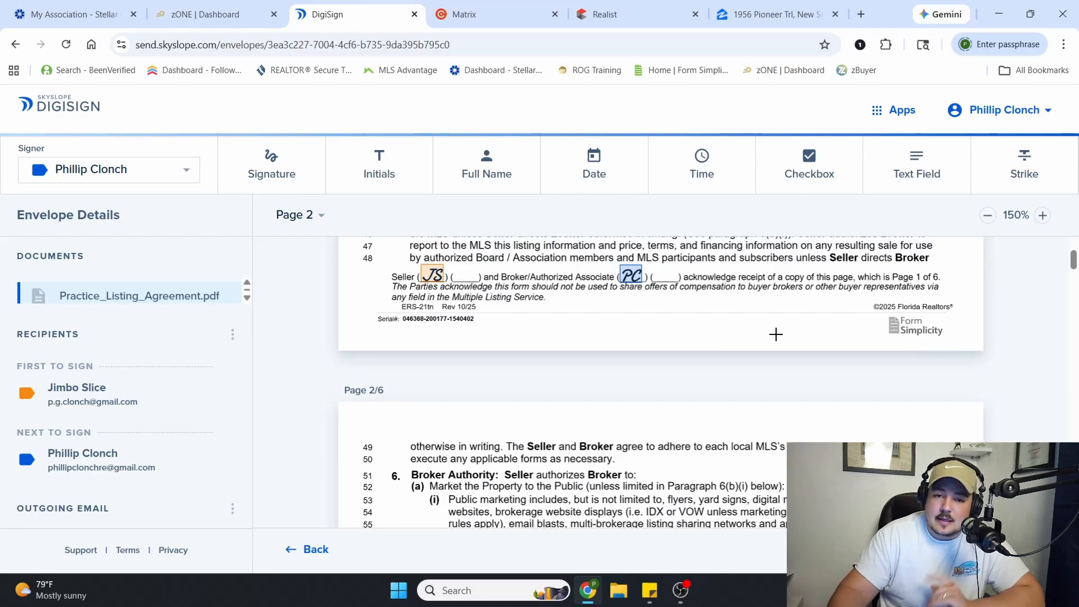
pyautogui.scroll(8, 792, 335)
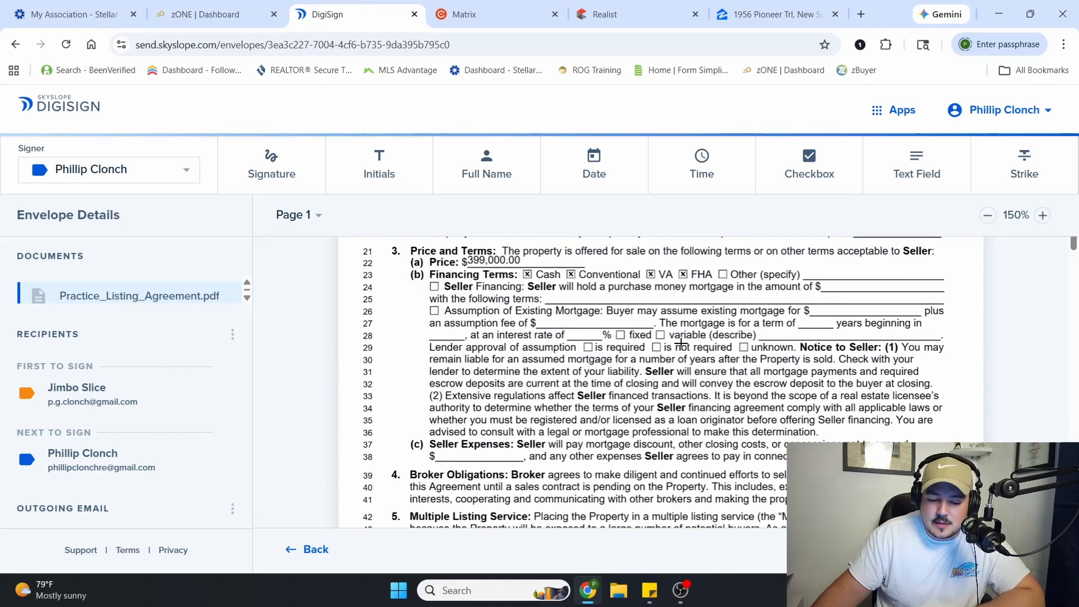
pyautogui.scroll(3, 683, 336)
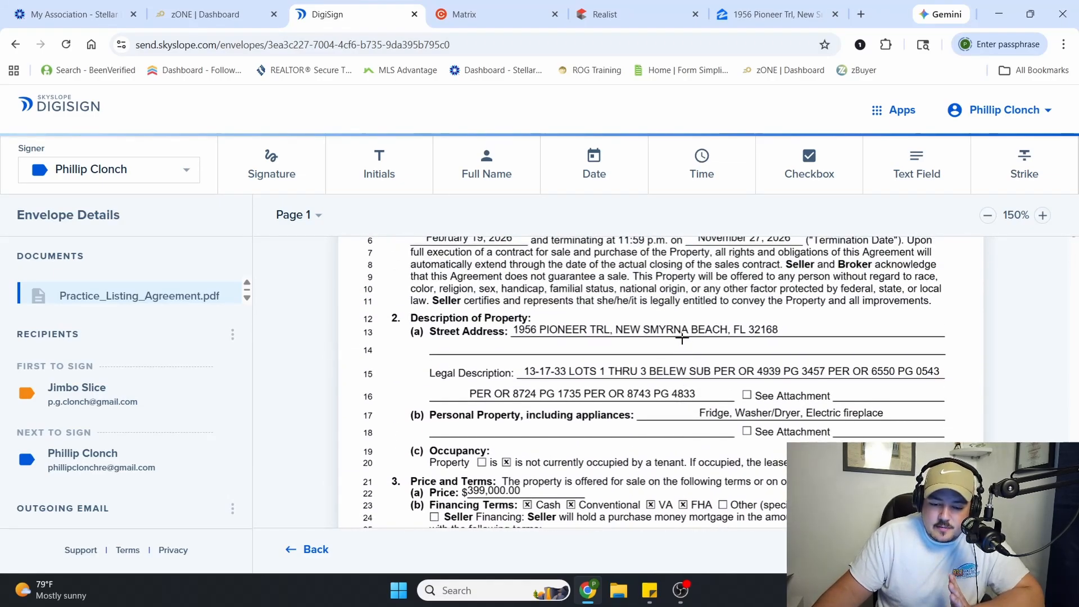
pyautogui.scroll(4, 682, 338)
pyautogui.scroll(-2, 718, 335)
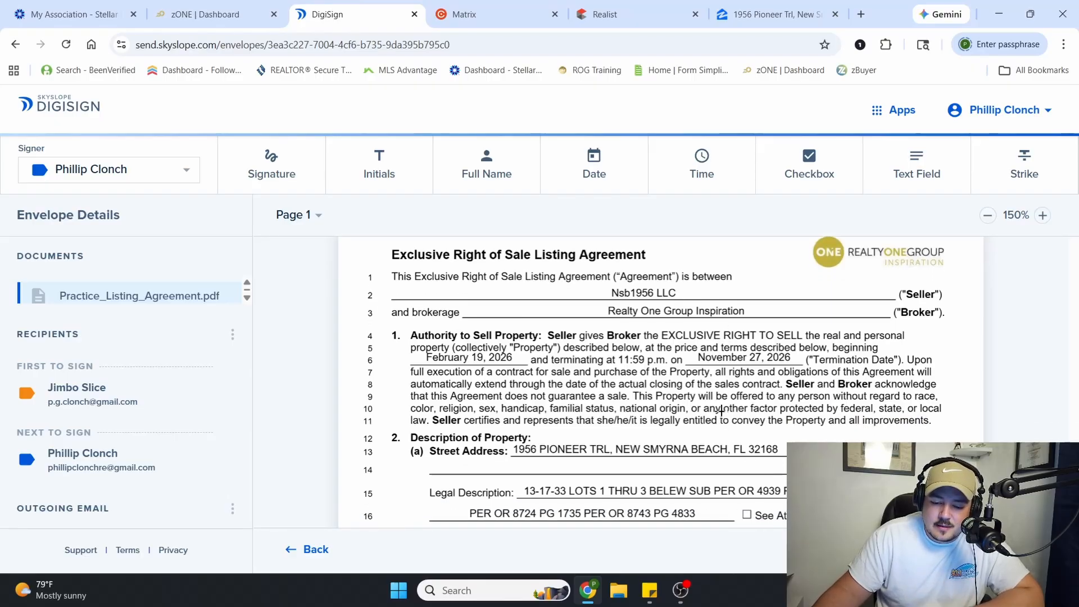
pyautogui.scroll(-7, 652, 401)
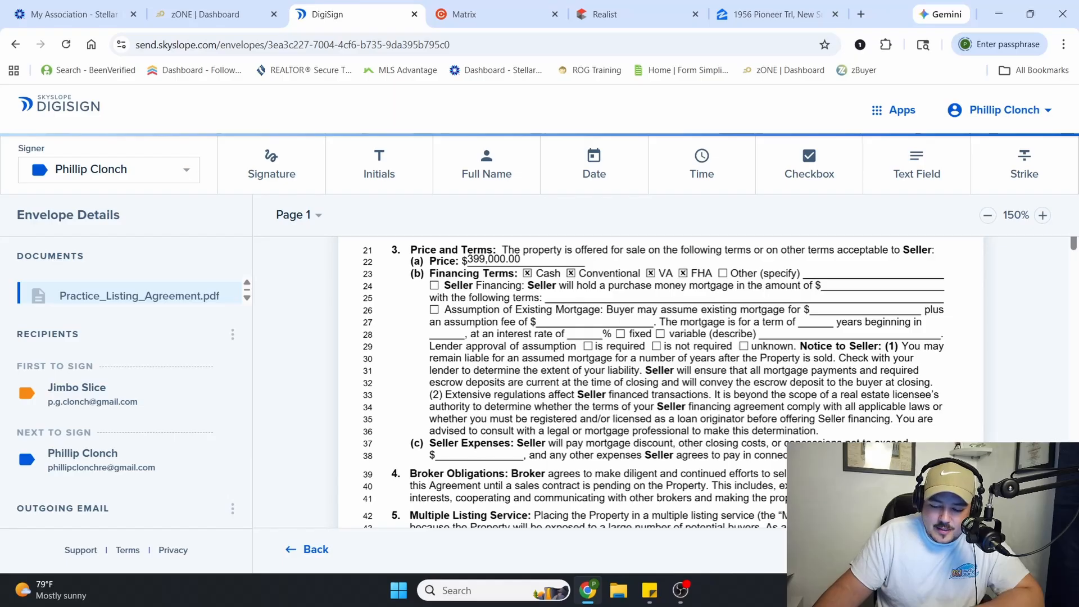
# Set the email subject to "Listing Agreement:" followed by the property's street address, and send the envelope for signatures
pyautogui.click(1007, 550)
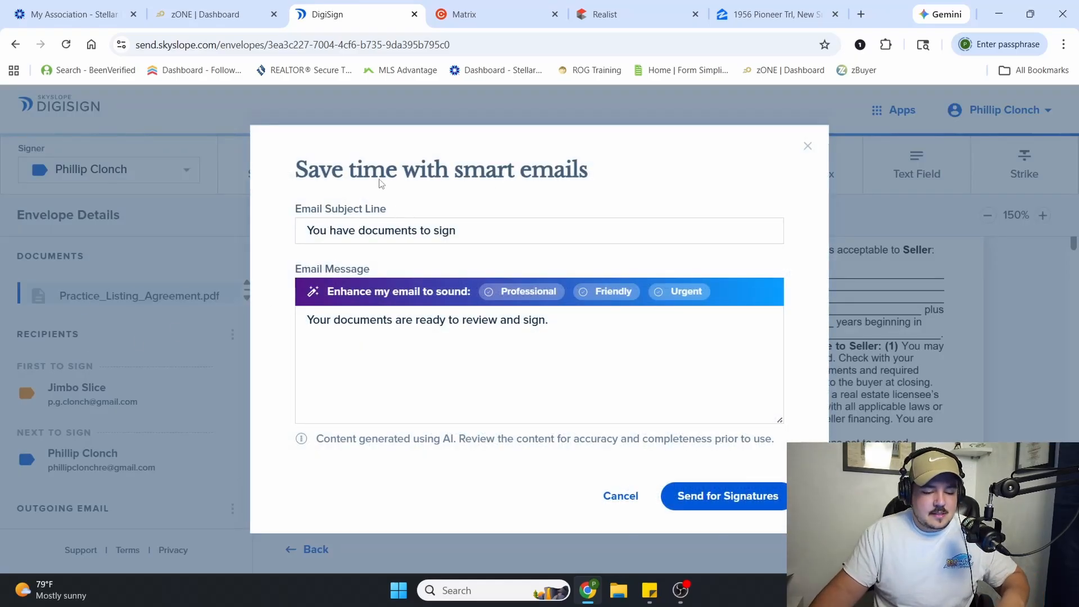
pyautogui.tripleClick(386, 227)
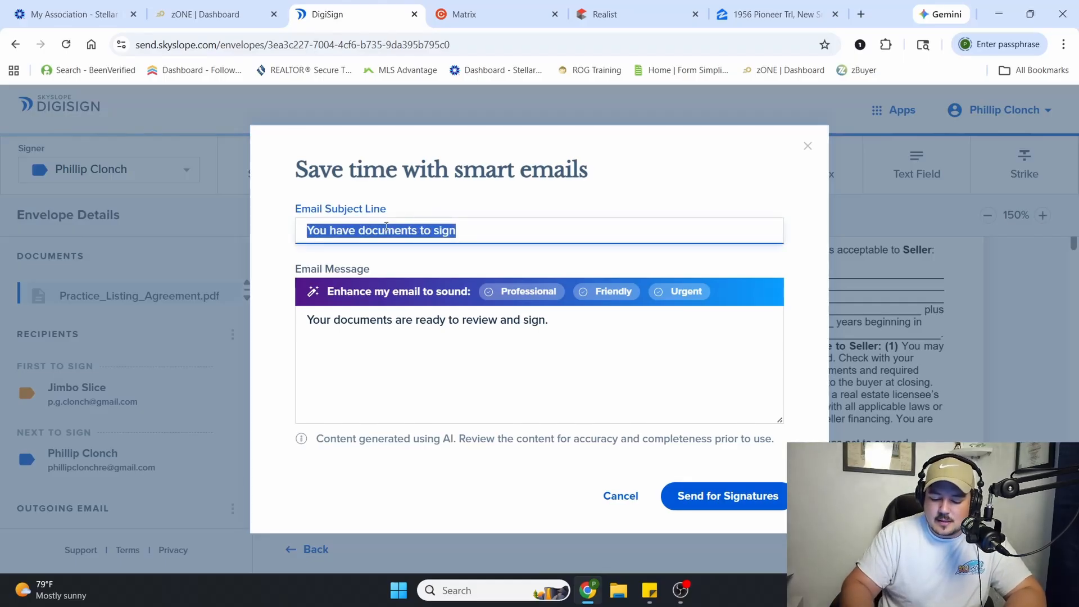
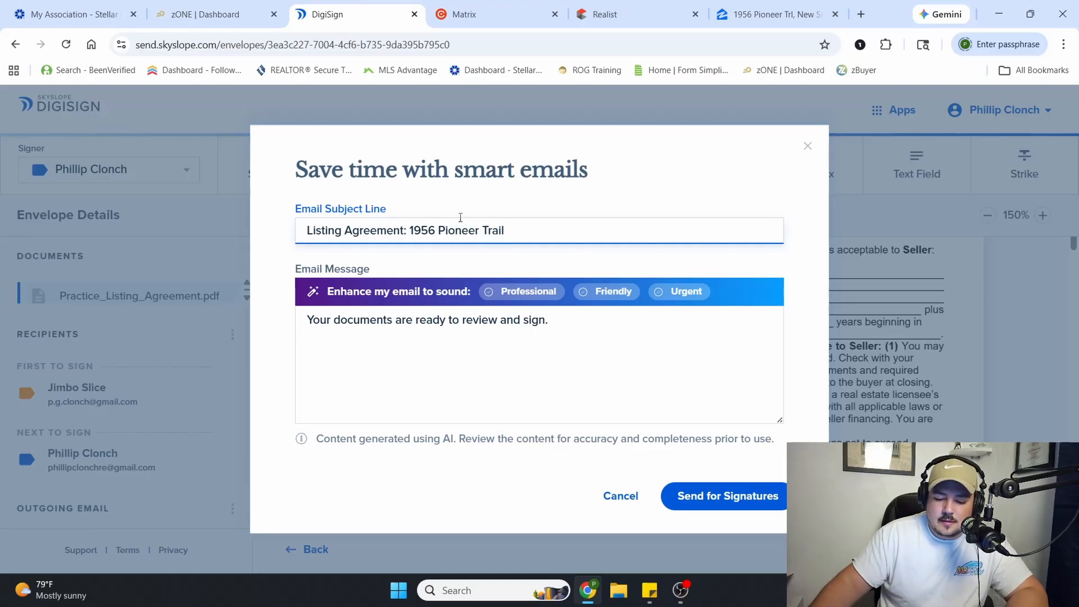
pyautogui.click(726, 496)
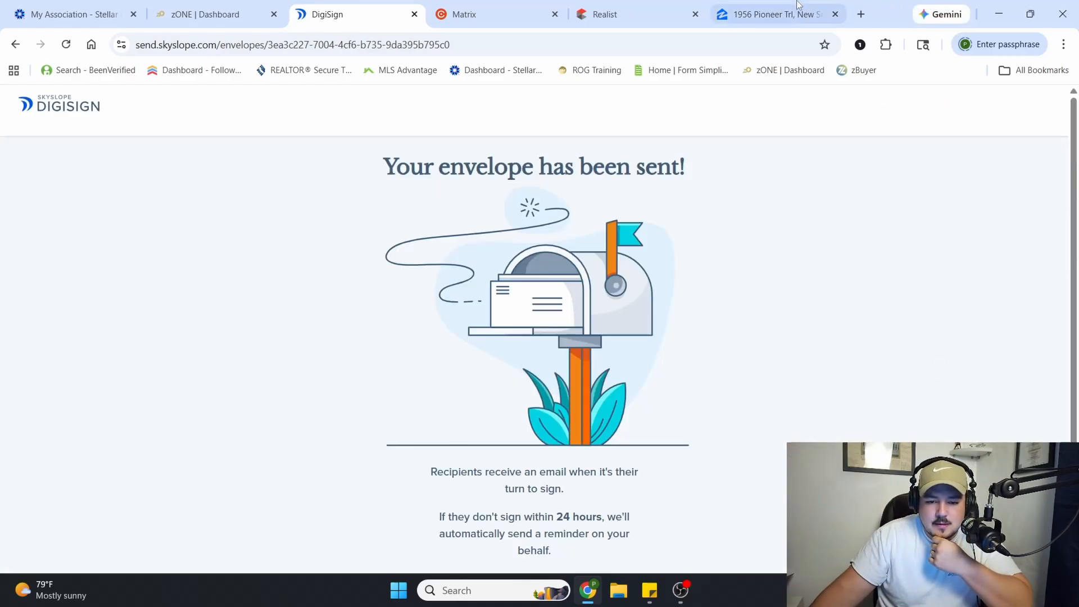
# Open the listing agreement's signature request from the Gmail inbox in a new tab and accept the e-signature terms
pyautogui.click(865, 15)
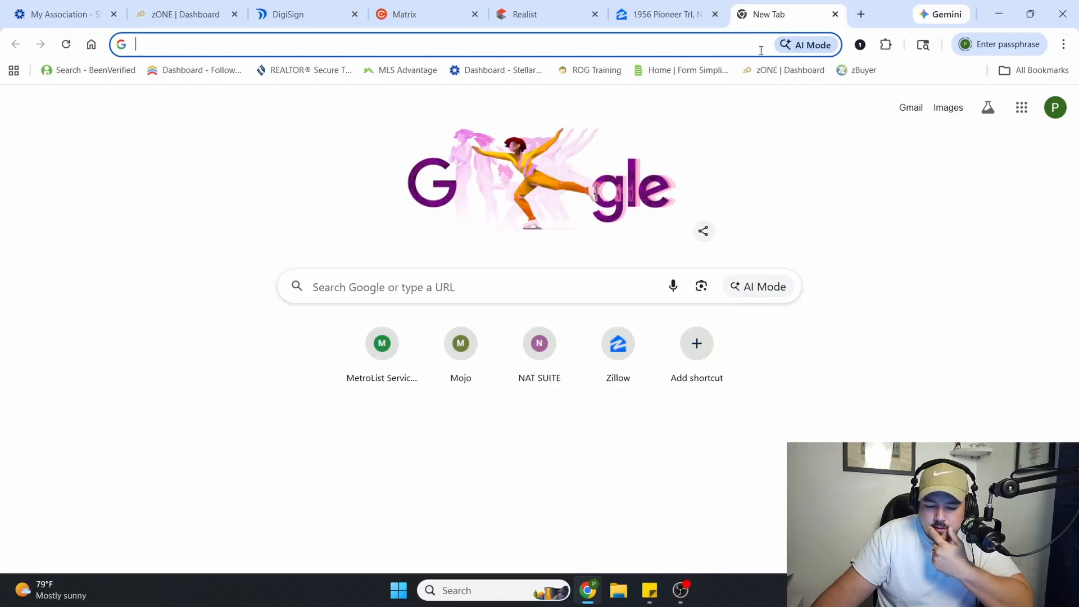
pyautogui.click(908, 111)
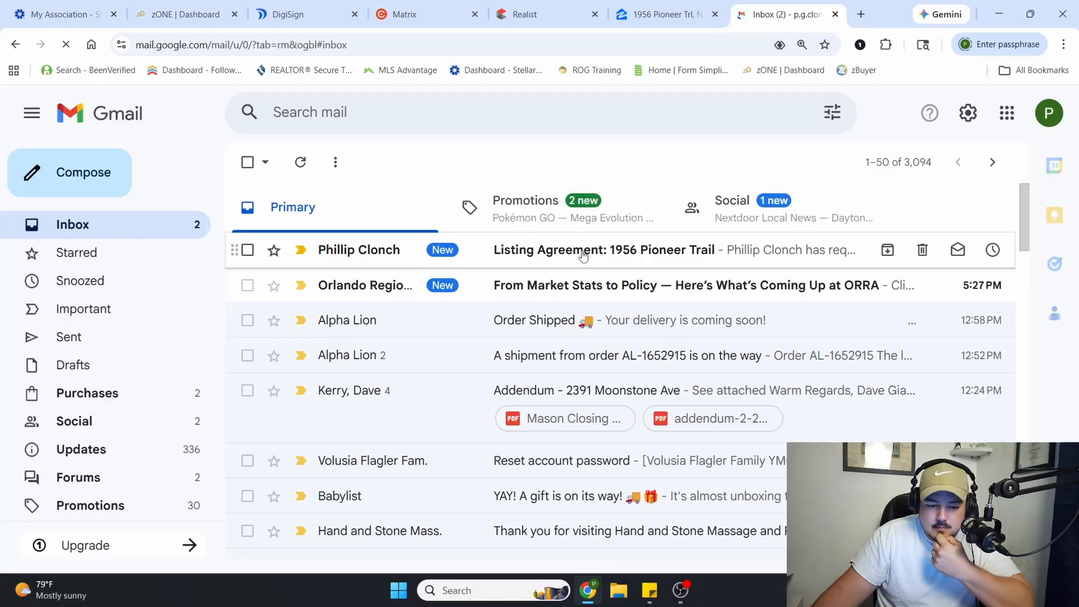
pyautogui.click(584, 256)
pyautogui.scroll(-3, 652, 381)
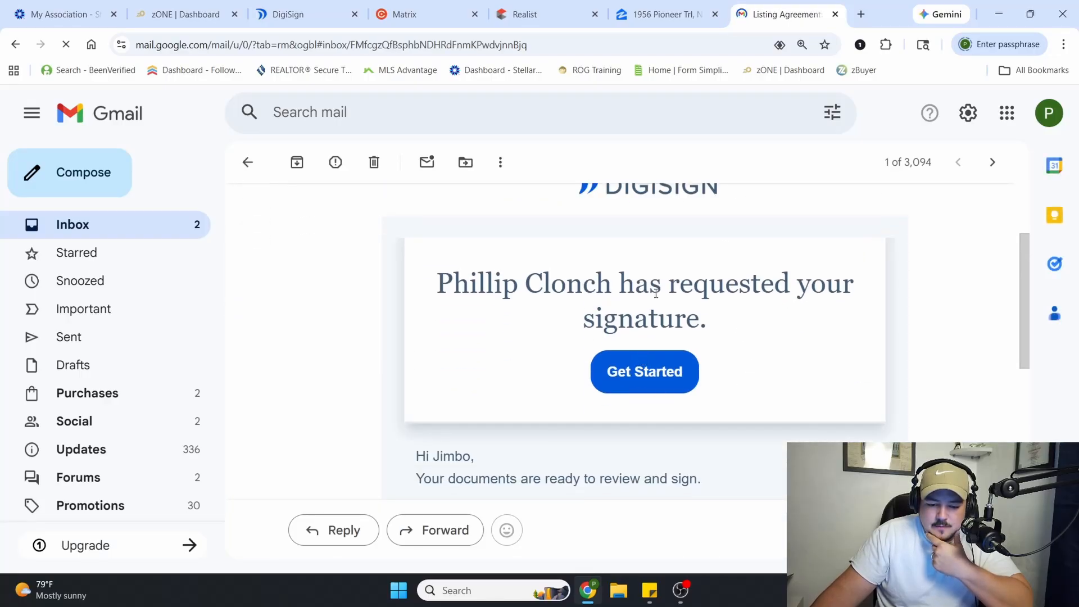
pyautogui.click(652, 382)
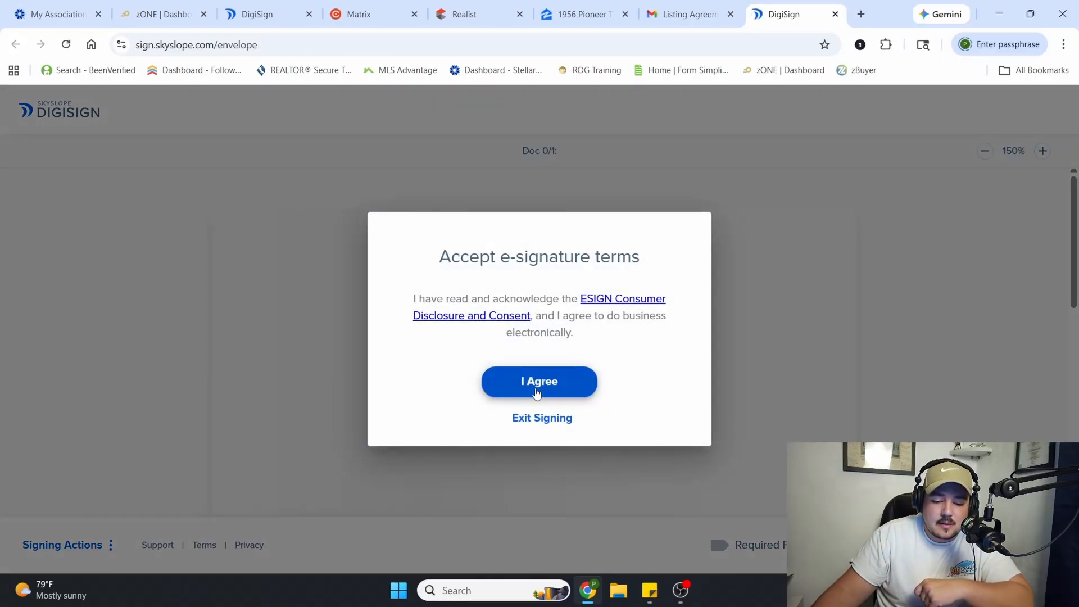
pyautogui.click(537, 393)
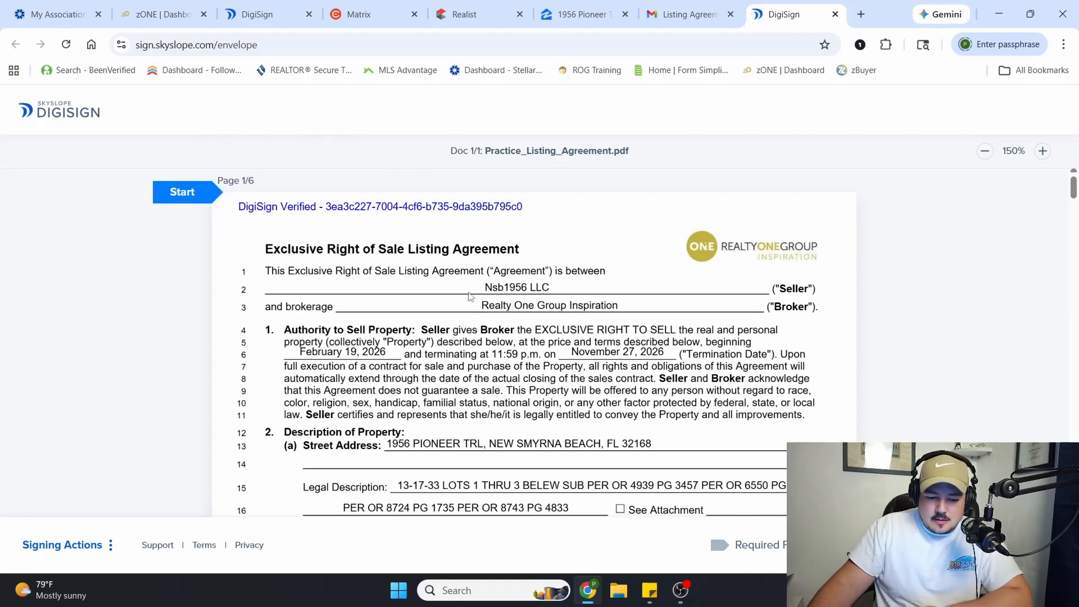
# Start signing at the page 1 initials field and adopt the third style for the seller's signature and initials
pyautogui.click(201, 199)
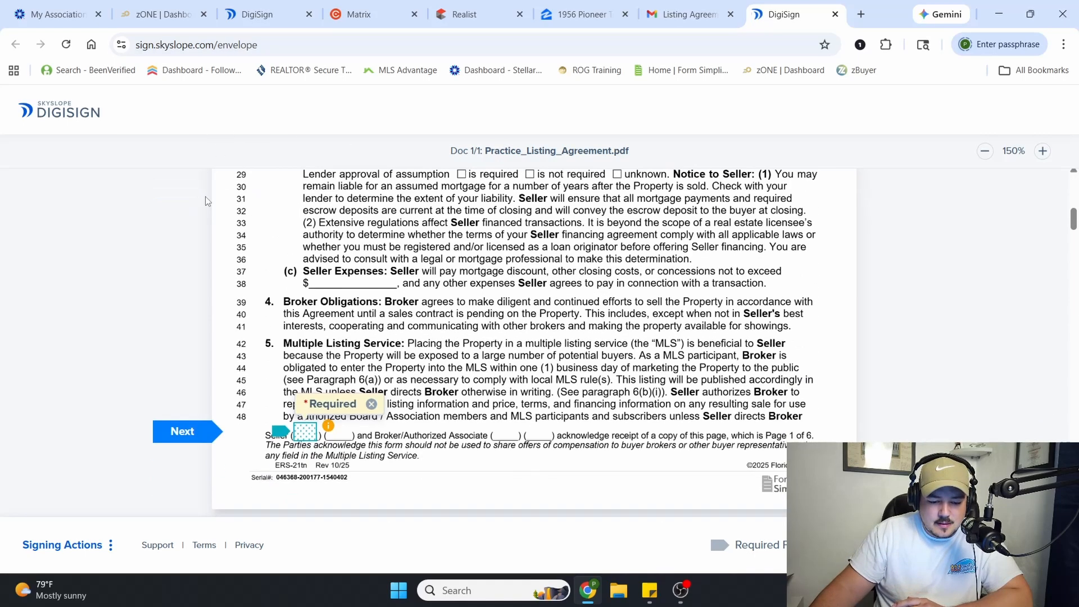
pyautogui.click(304, 341)
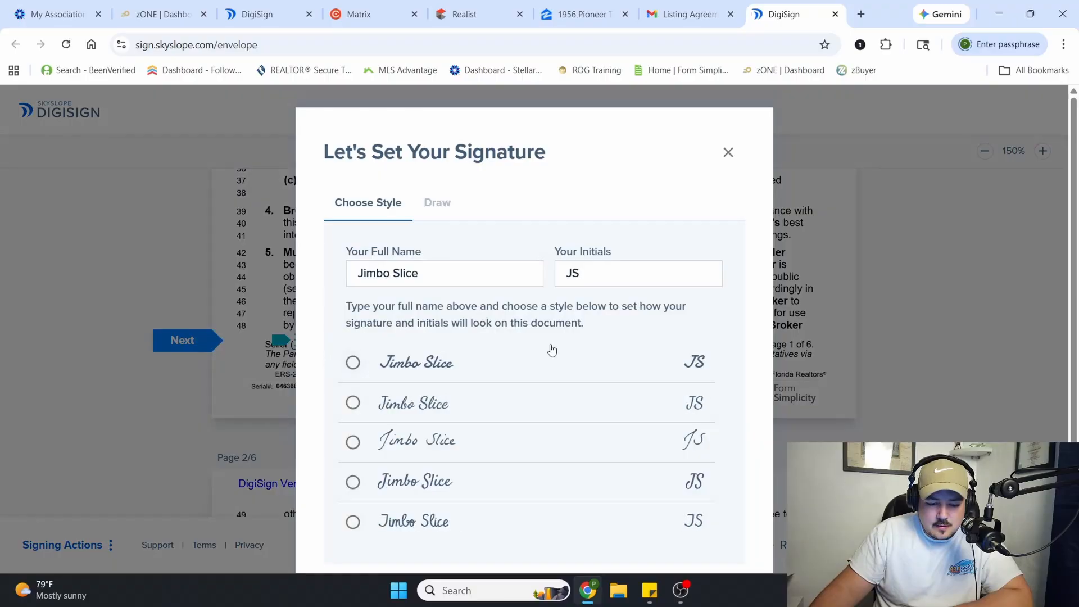
pyautogui.scroll(-1, 413, 309)
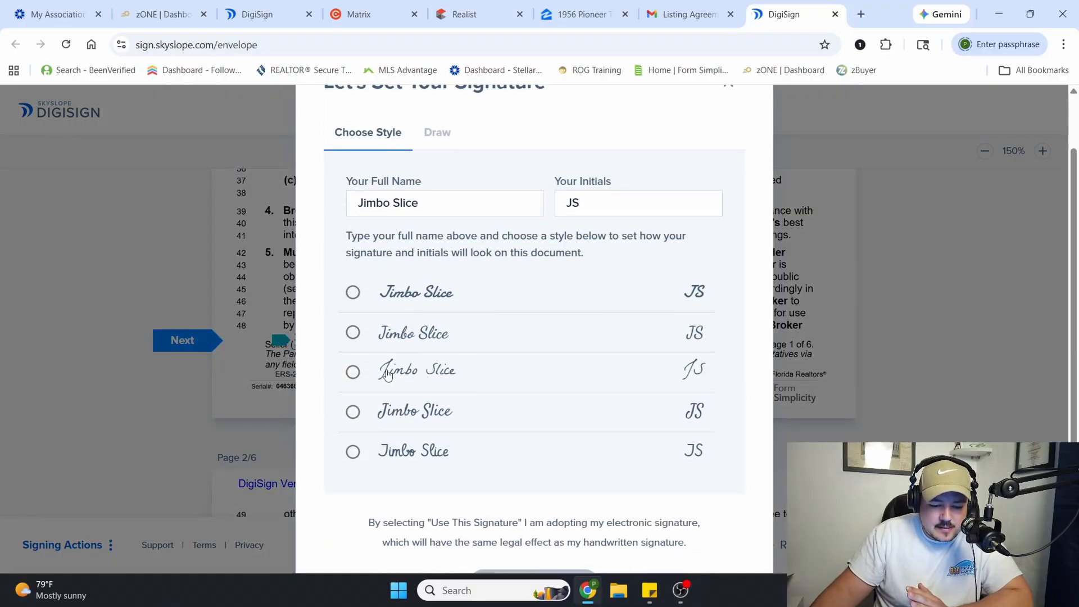
pyautogui.click(354, 374)
pyautogui.scroll(-1, 501, 366)
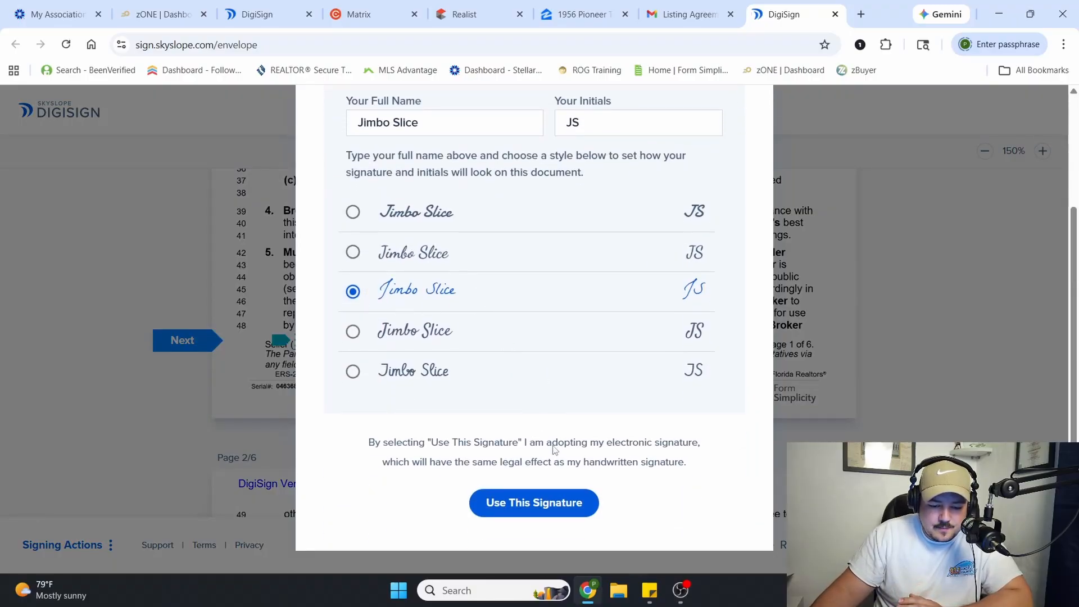
pyautogui.click(537, 503)
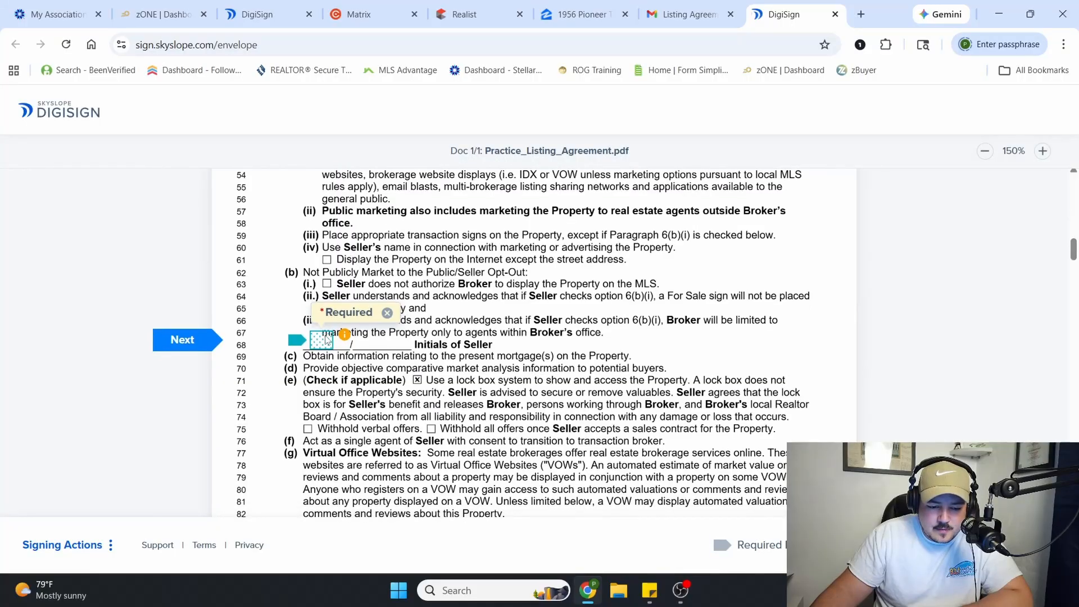
# Fill the seller's remaining initials and signature fields from page 2 through page 6 and finish signing the agreement
pyautogui.click(326, 339)
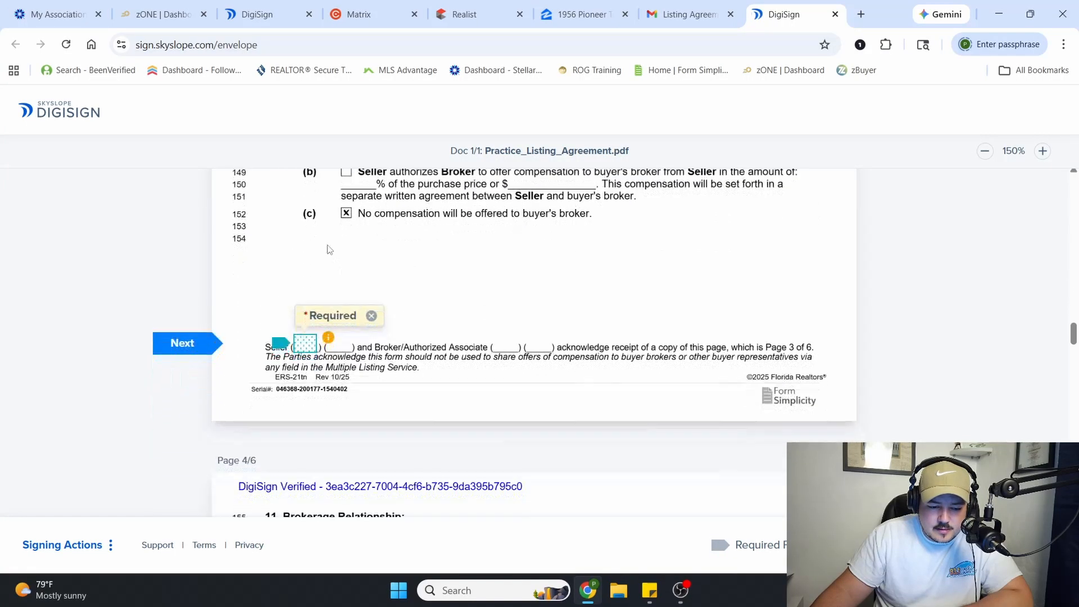
pyautogui.click(308, 344)
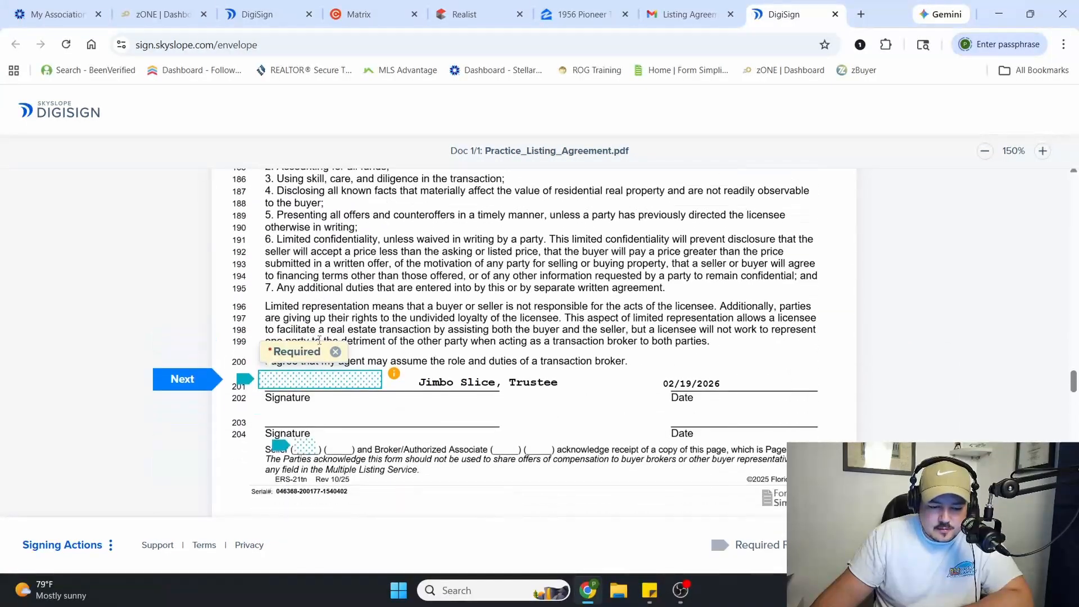
pyautogui.click(319, 341)
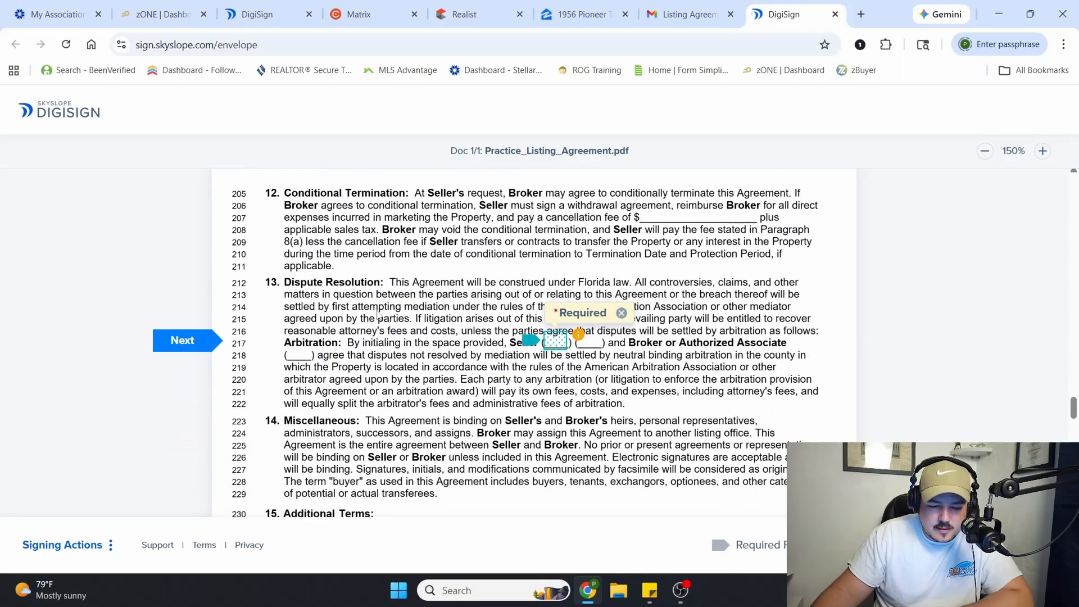
pyautogui.click(554, 342)
pyautogui.click(308, 344)
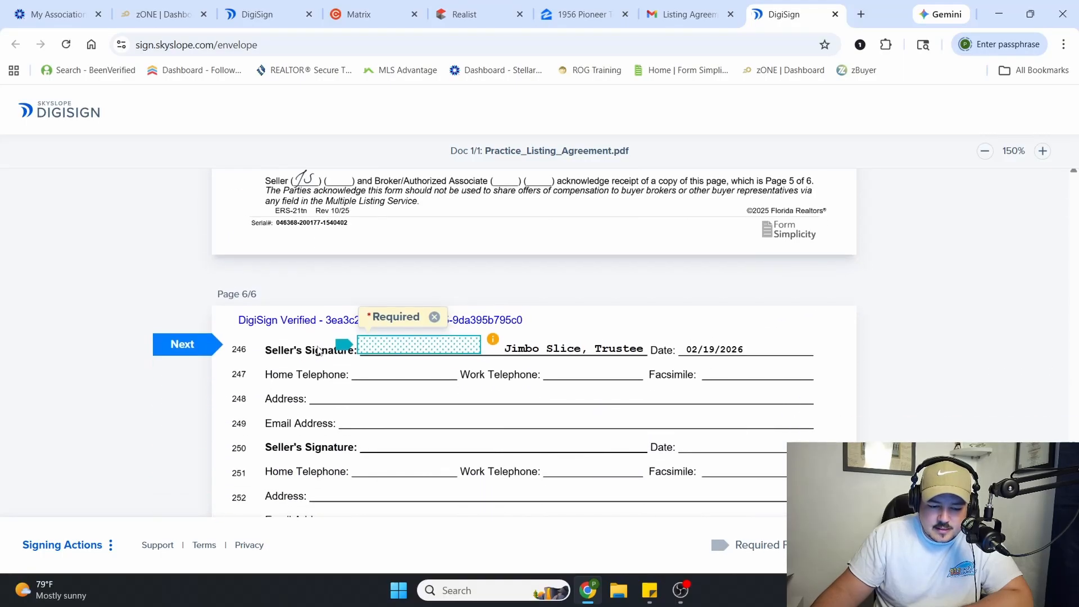
pyautogui.click(422, 344)
pyautogui.click(309, 402)
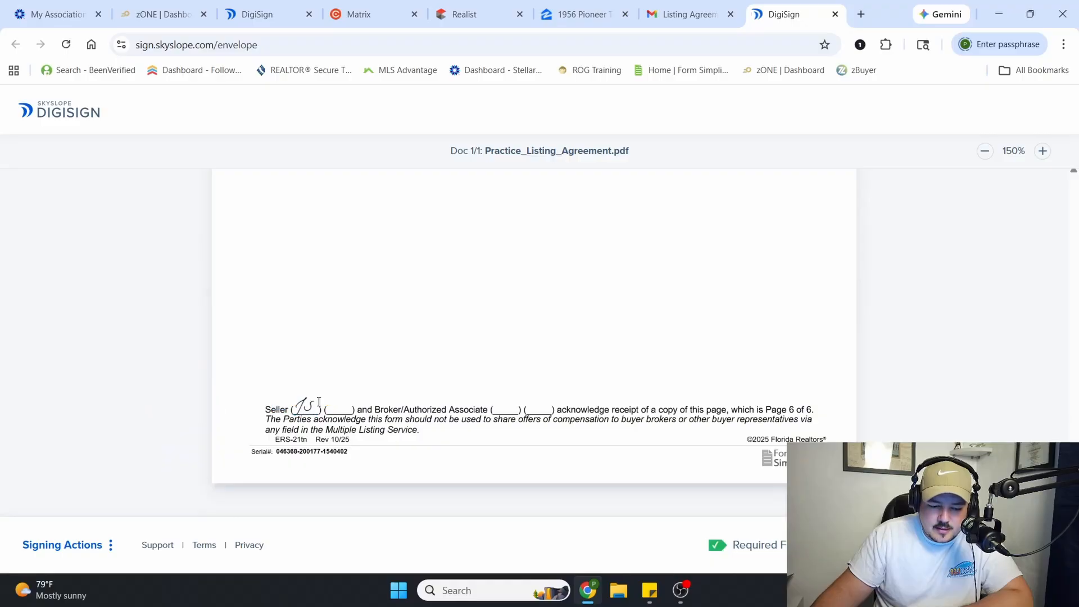
pyautogui.click(1003, 545)
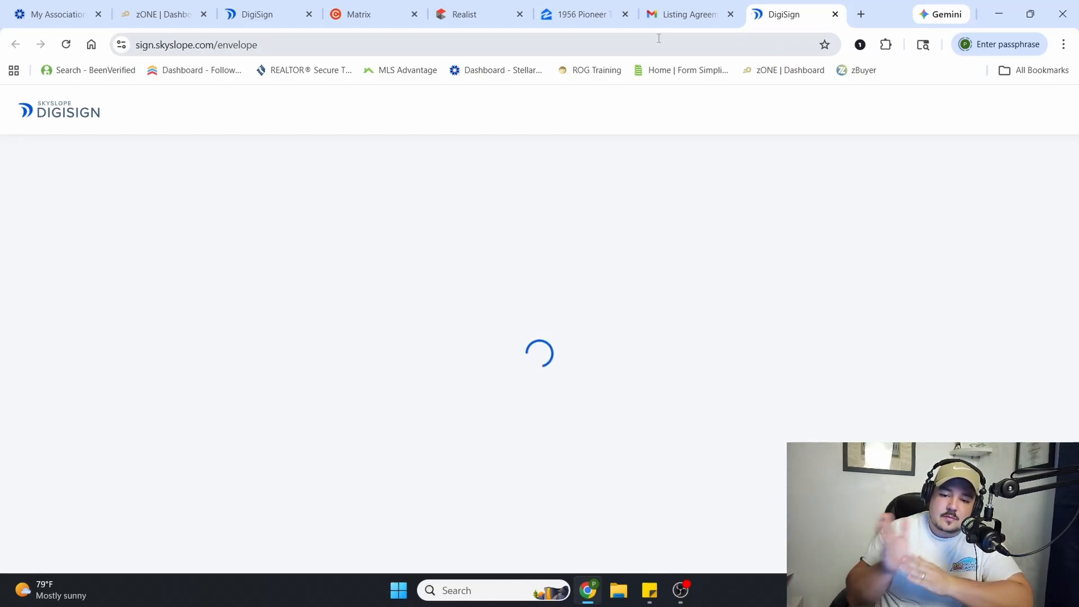
# Switch Gmail to the listing agent's other account and reload its inbox for the listing agreement's signature request
pyautogui.click(675, 11)
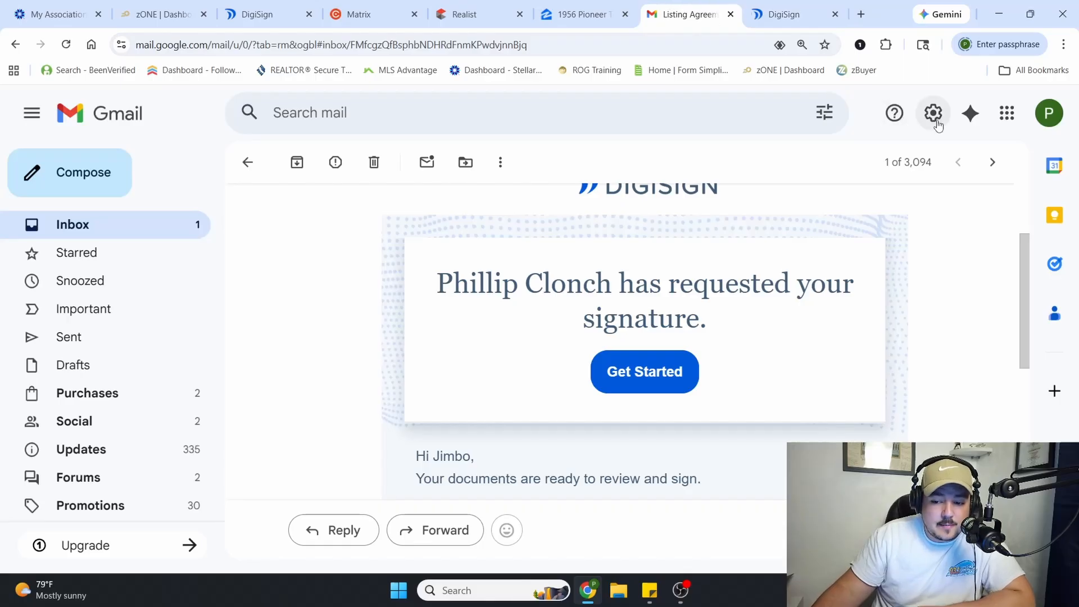
pyautogui.click(1047, 119)
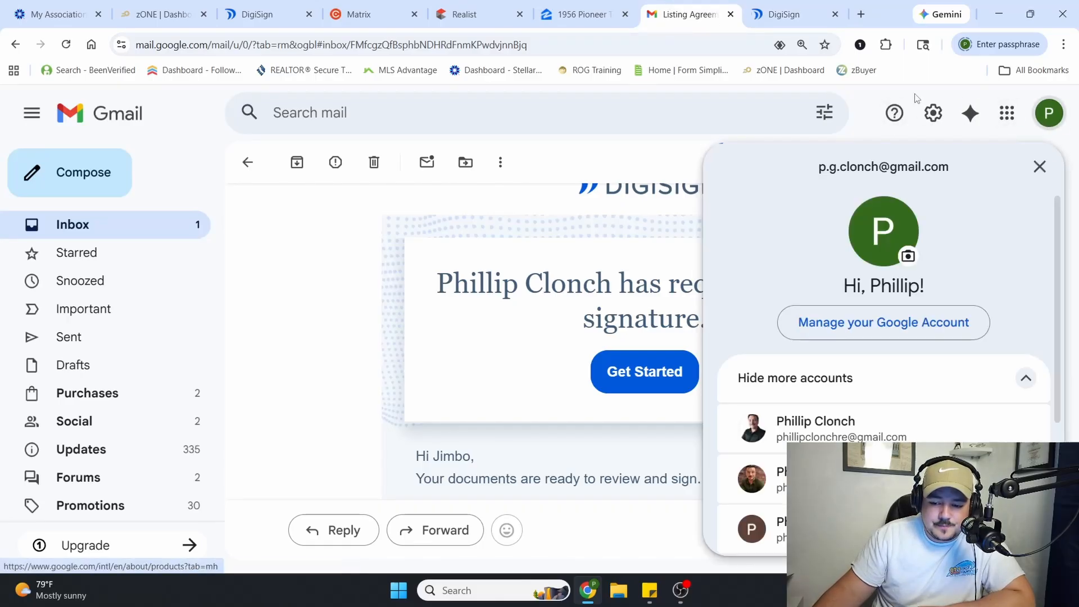
pyautogui.click(816, 438)
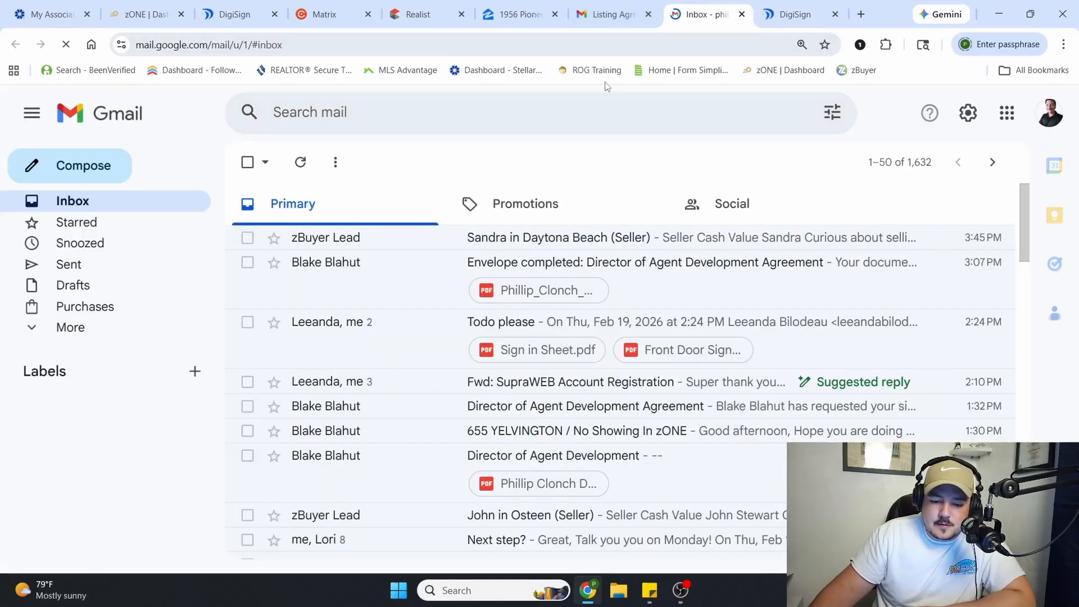
pyautogui.click(66, 45)
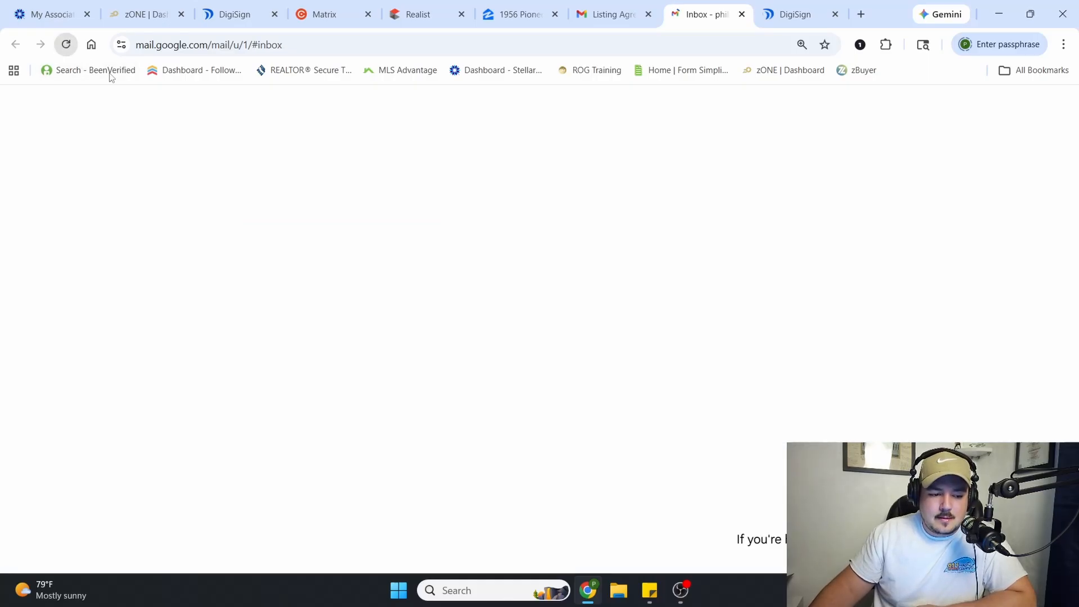
pyautogui.click(66, 44)
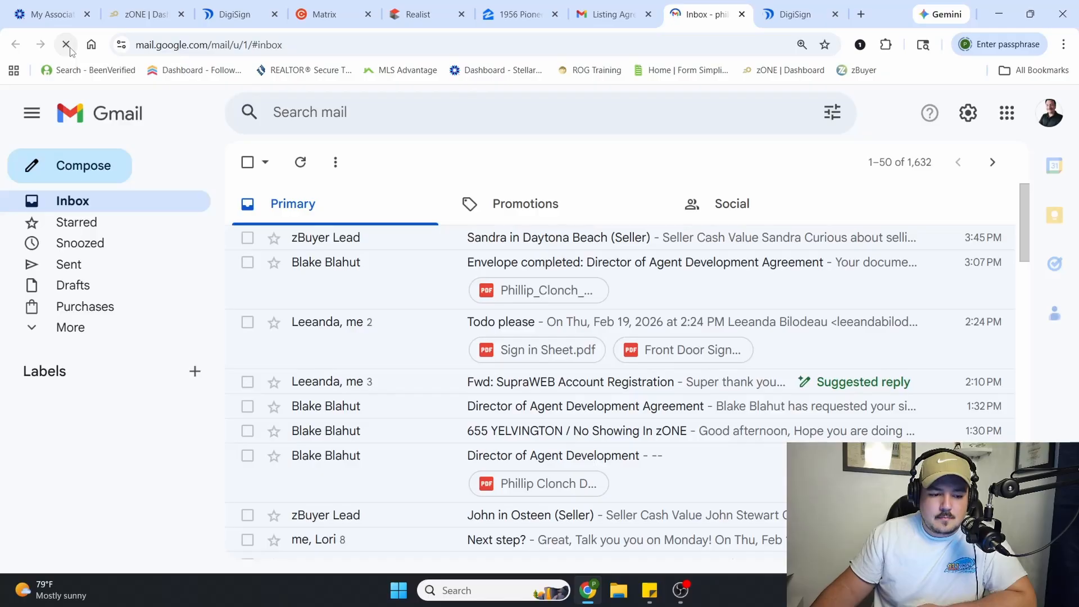
pyautogui.click(66, 45)
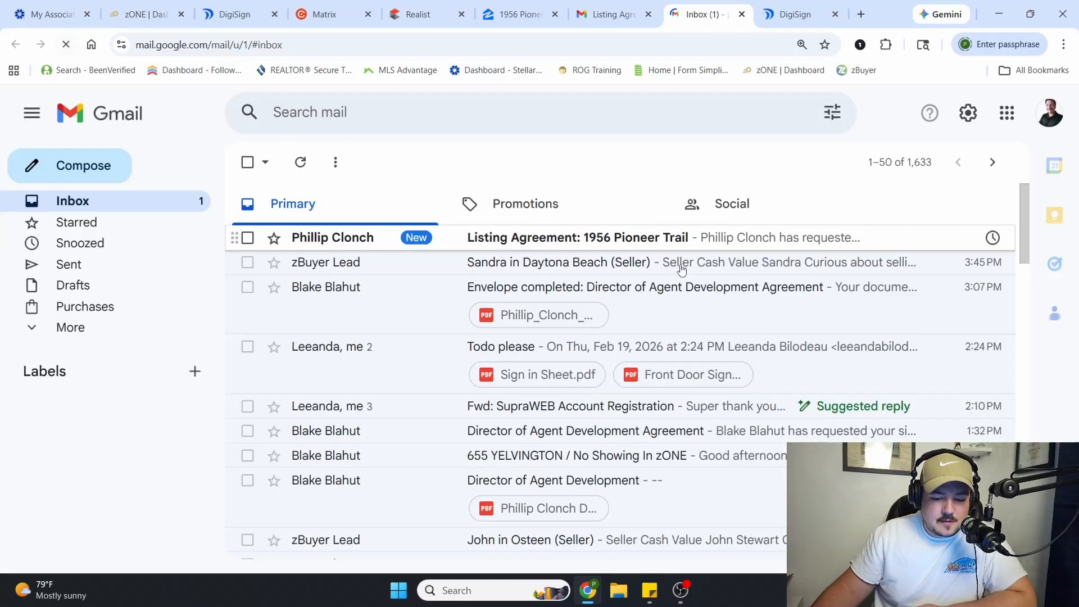
pyautogui.click(580, 237)
pyautogui.scroll(-3, 750, 366)
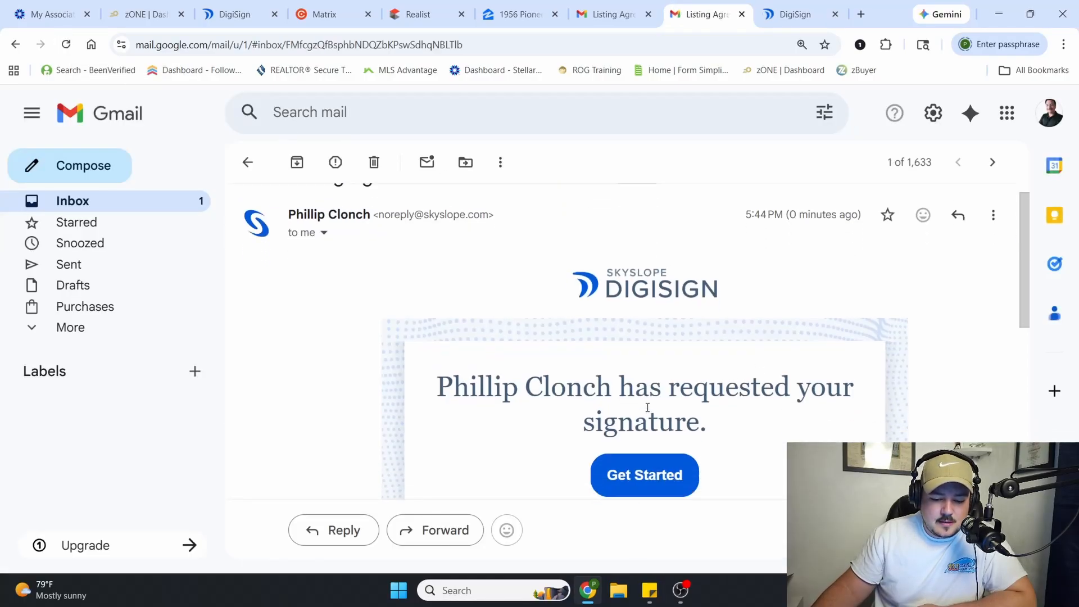
pyautogui.click(650, 371)
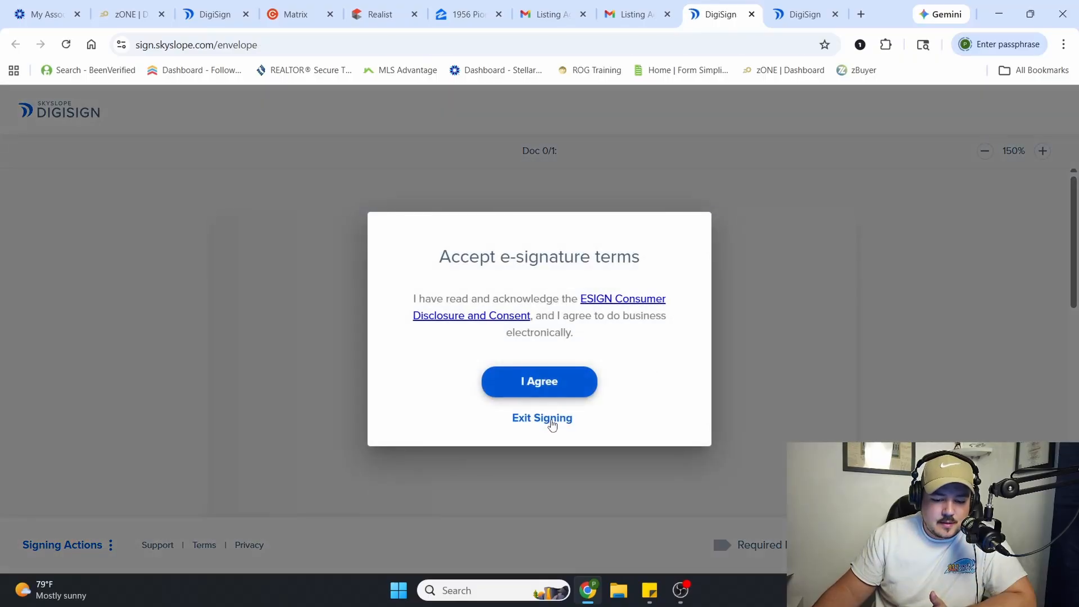
pyautogui.click(552, 391)
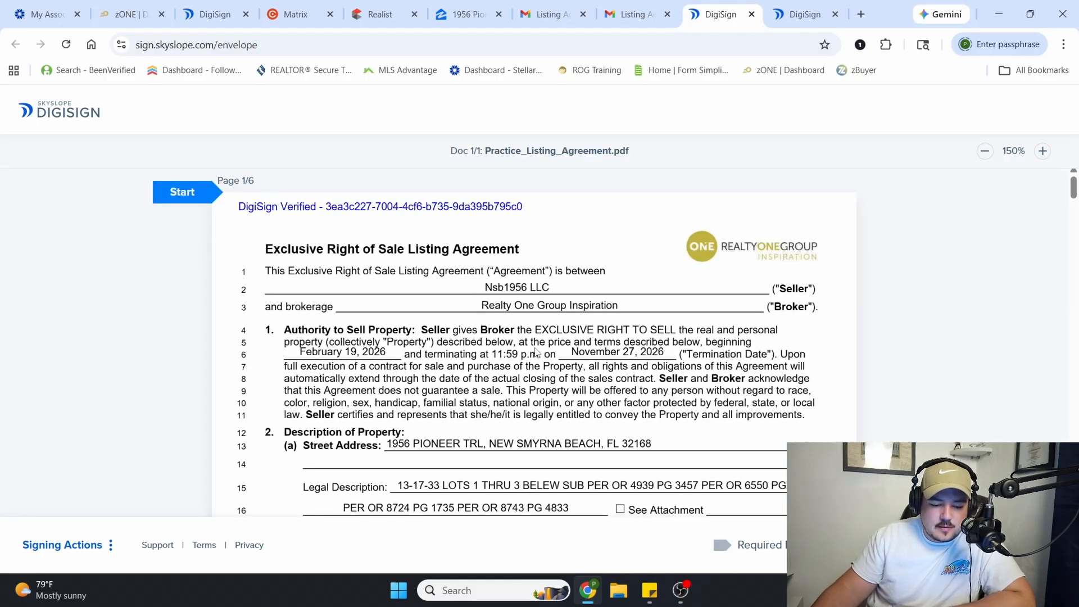
# Start signing as the broker's associate and place initials on pages 1, 3, 4 and 5, including the arbitration clause
pyautogui.click(175, 199)
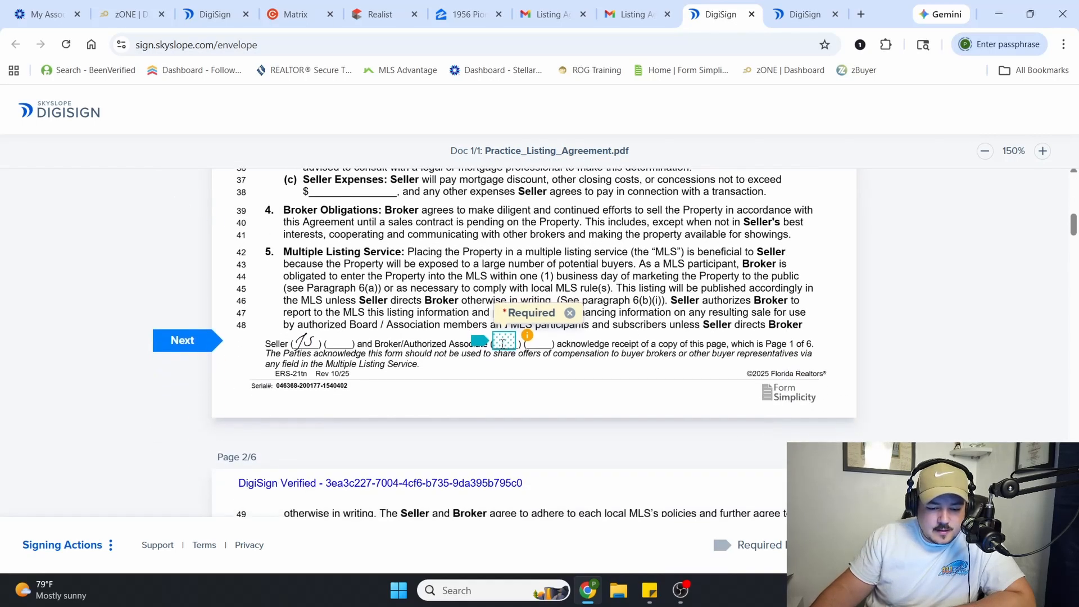
pyautogui.click(502, 341)
pyautogui.click(502, 341)
pyautogui.click(502, 340)
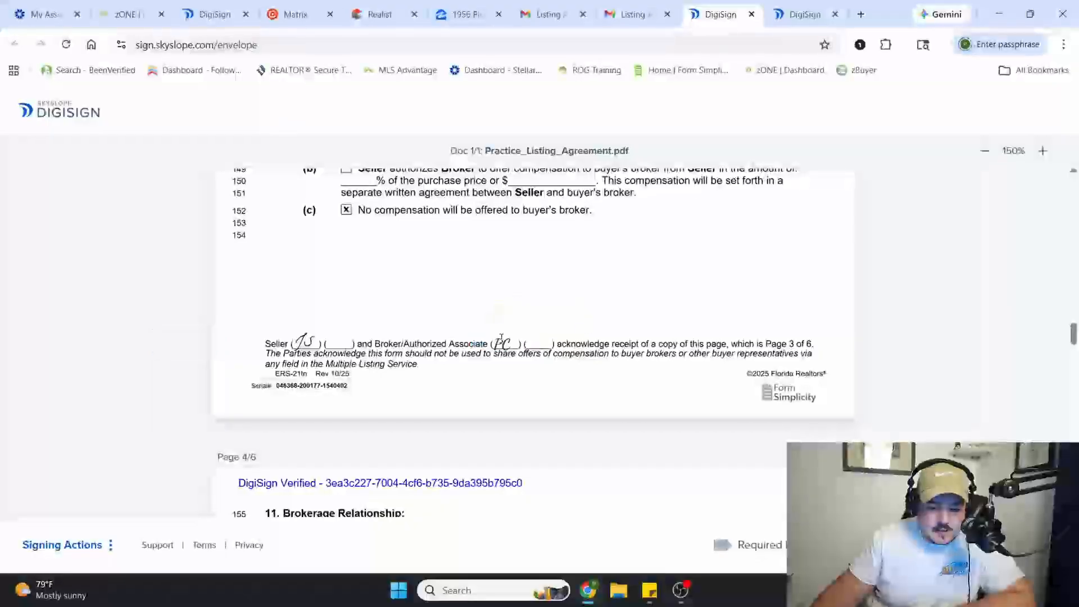
pyautogui.click(502, 341)
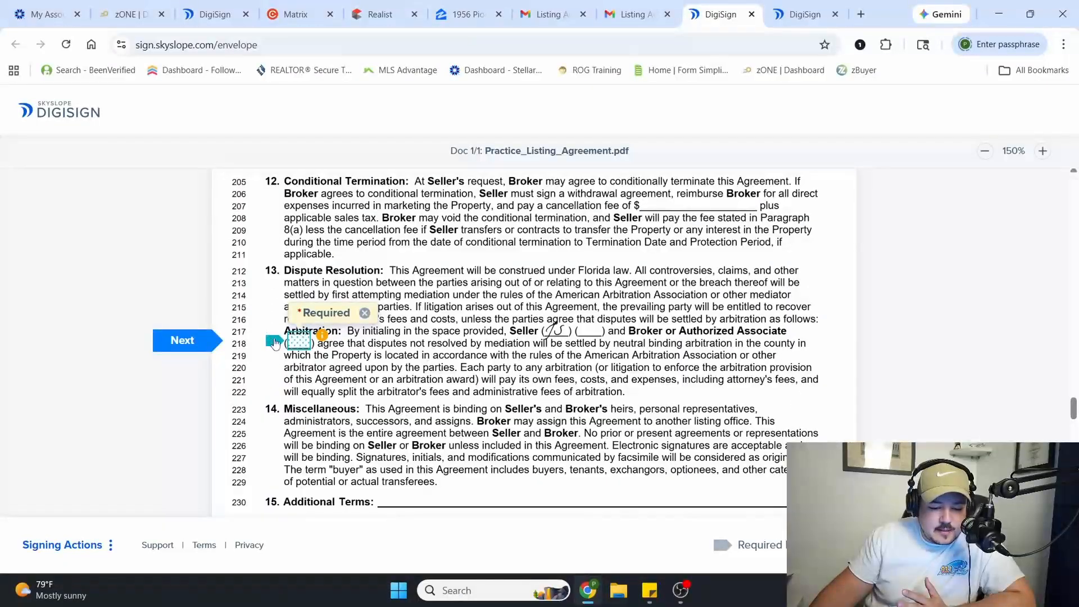
pyautogui.click(275, 343)
pyautogui.click(498, 344)
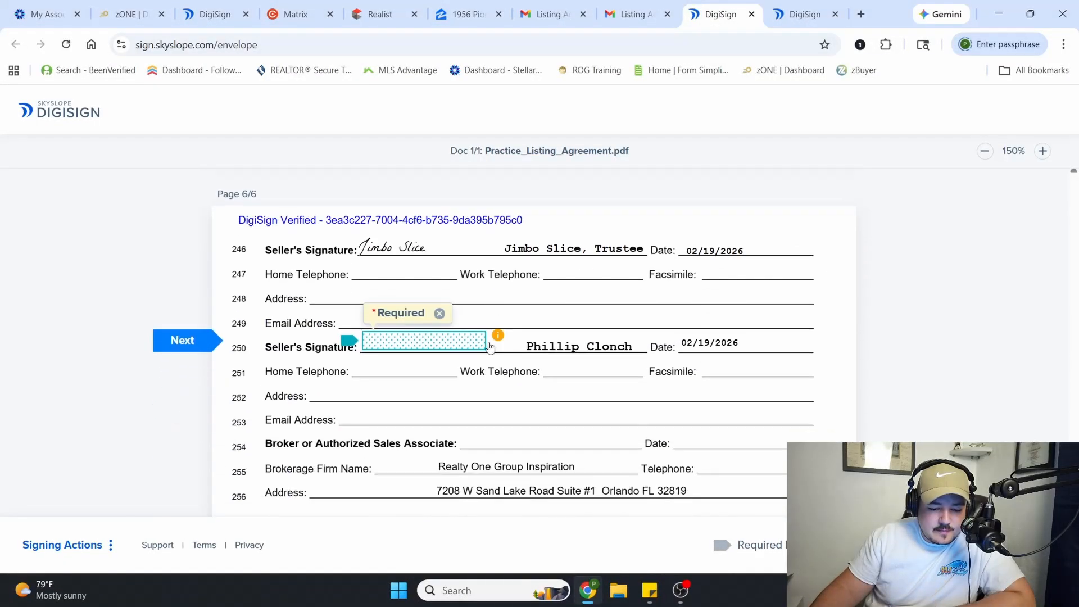
# Add the agent's signature and initials on page 6, fill the missed page 2 initials and finish signing
pyautogui.click(482, 349)
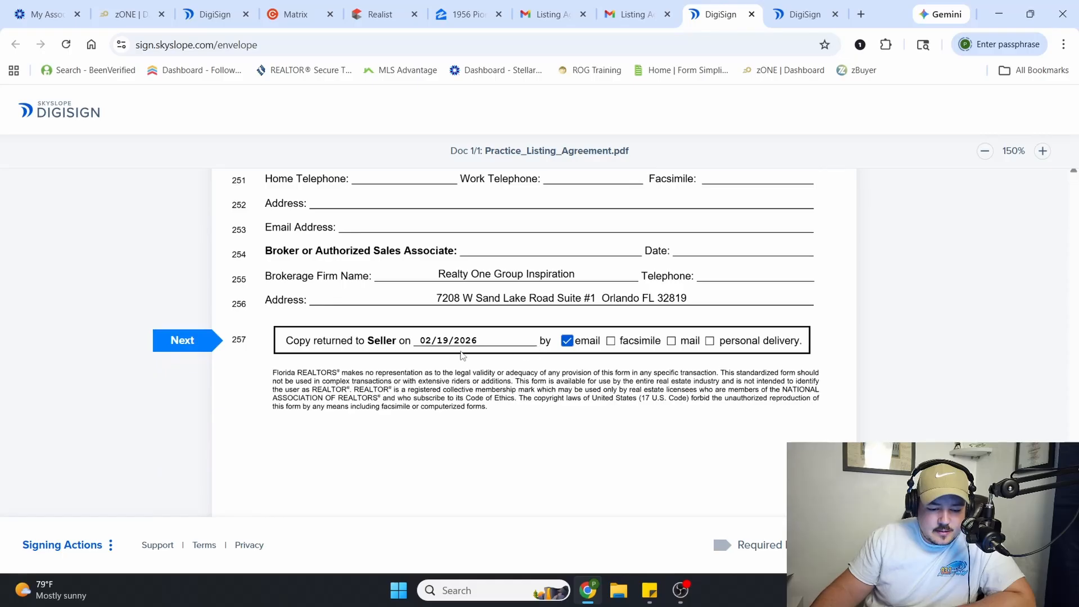
pyautogui.scroll(-5, 563, 354)
pyautogui.click(509, 484)
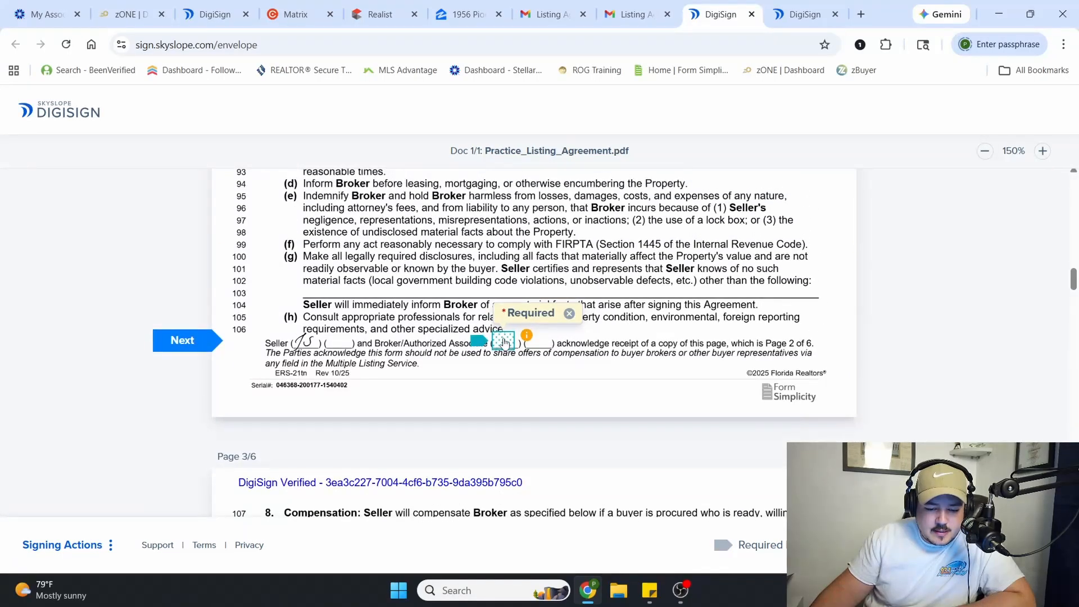
pyautogui.click(502, 344)
pyautogui.click(1004, 545)
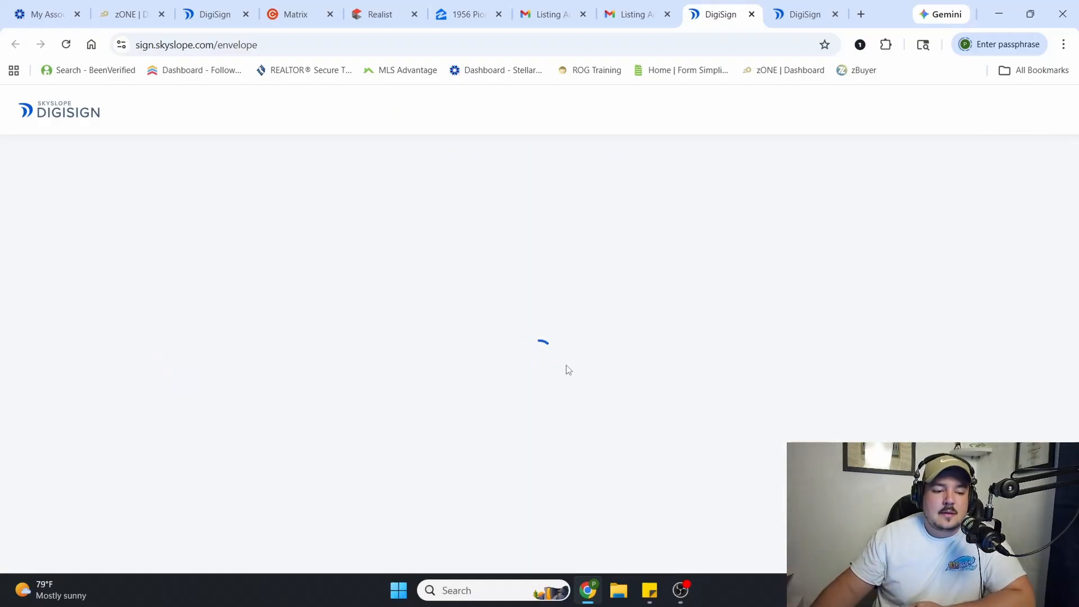
pyautogui.click(752, 14)
pyautogui.click(752, 14)
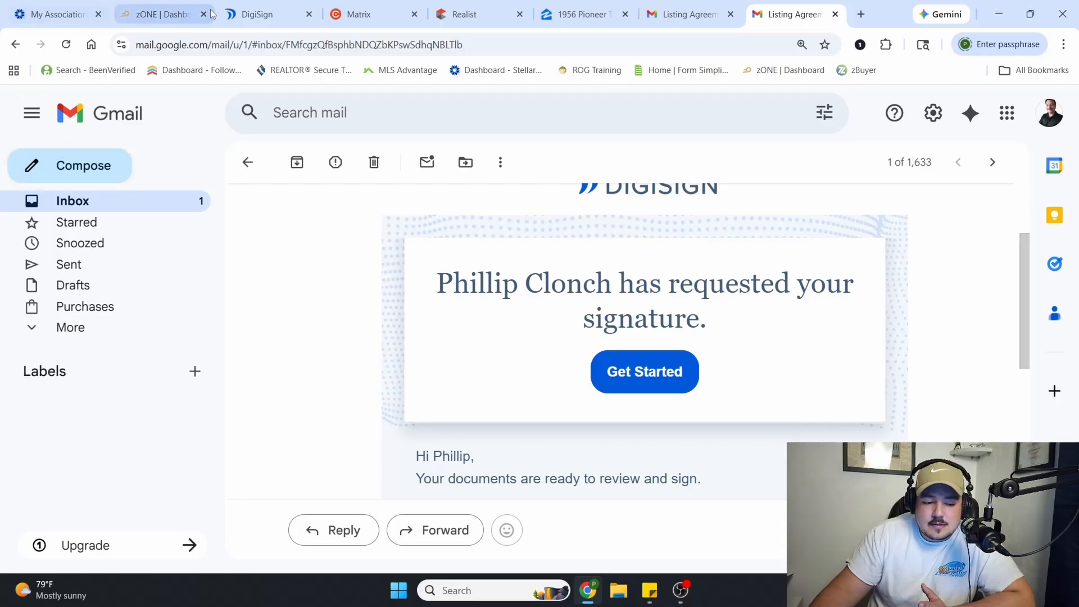
pyautogui.click(176, 209)
pyautogui.click(691, 253)
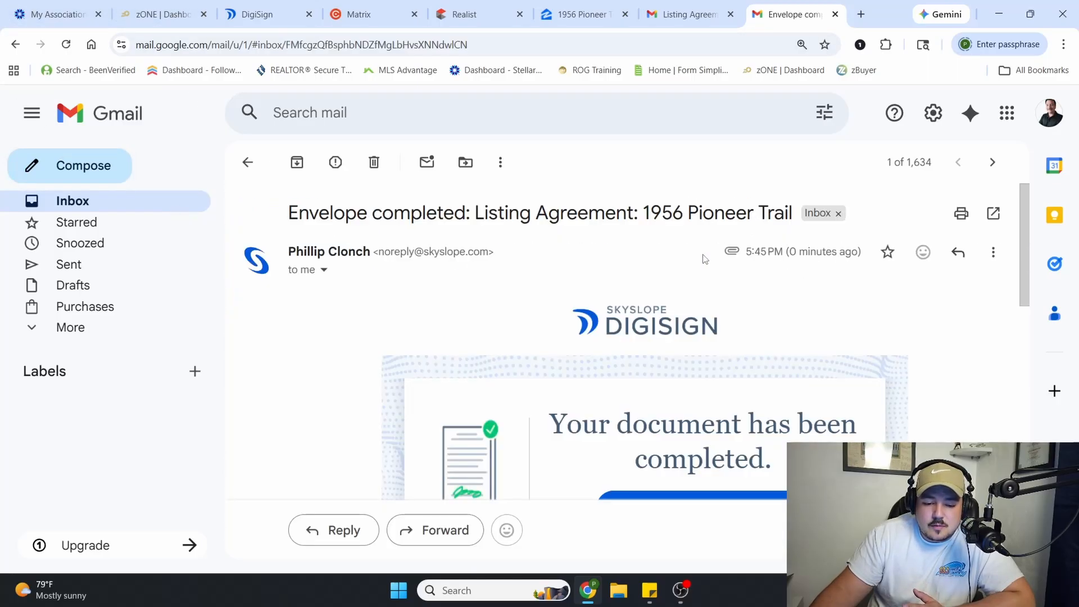
# Preview the attached Practice_Listing_Agreement.pdf, review the terms on its first page, and close the preview
pyautogui.scroll(-10, 494, 331)
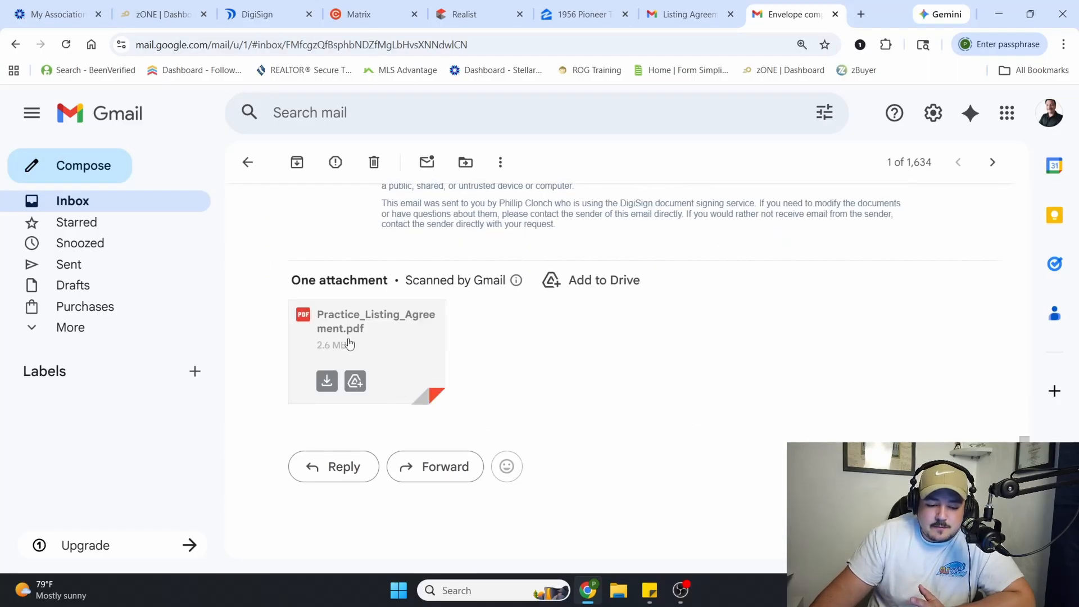
pyautogui.click(350, 344)
pyautogui.scroll(-5, 586, 335)
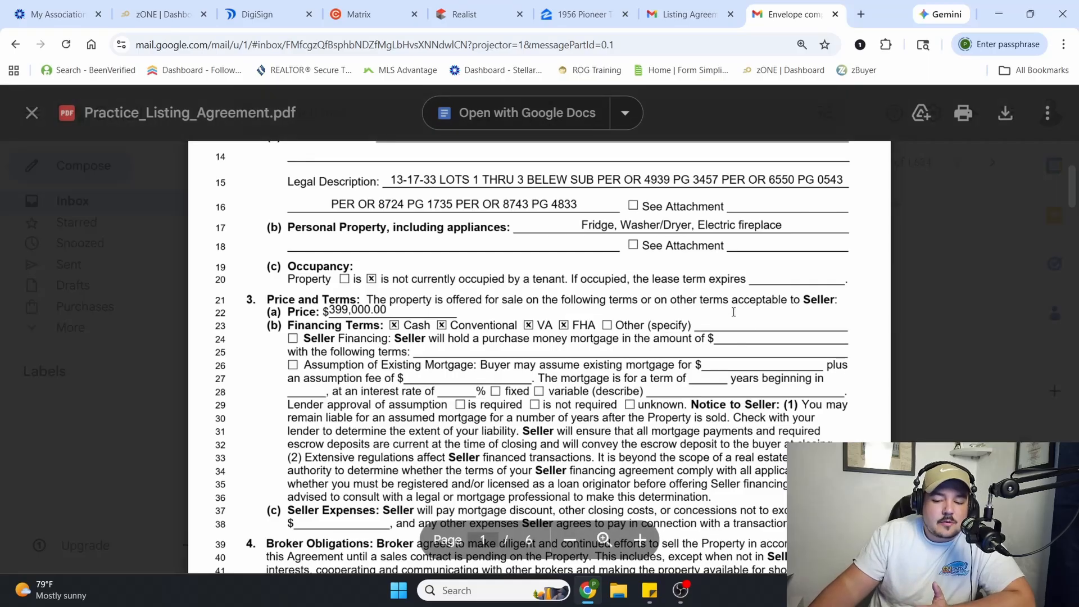
pyautogui.press('Escape')
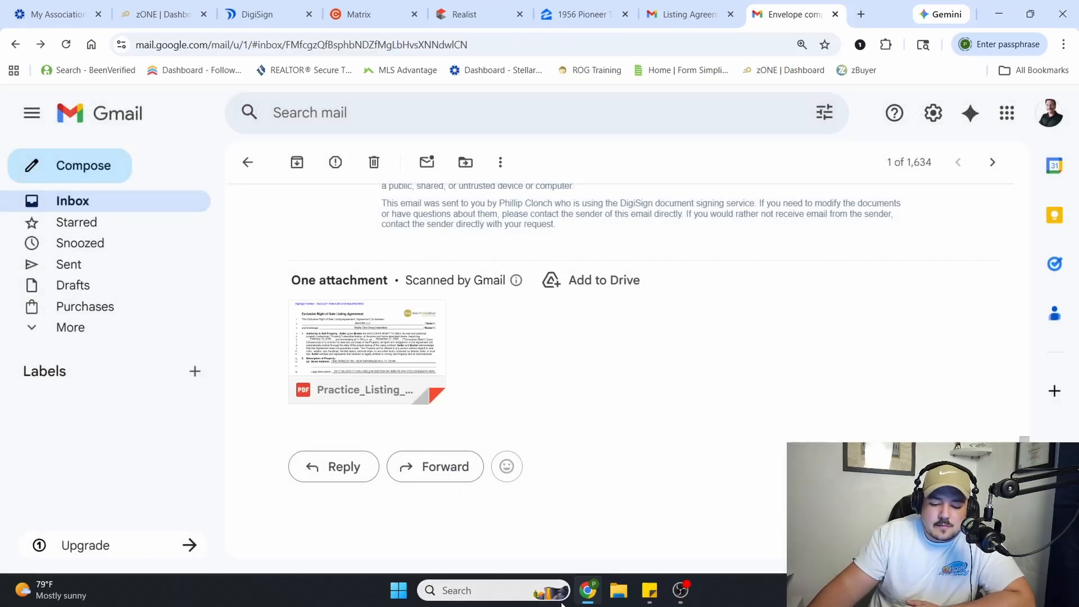